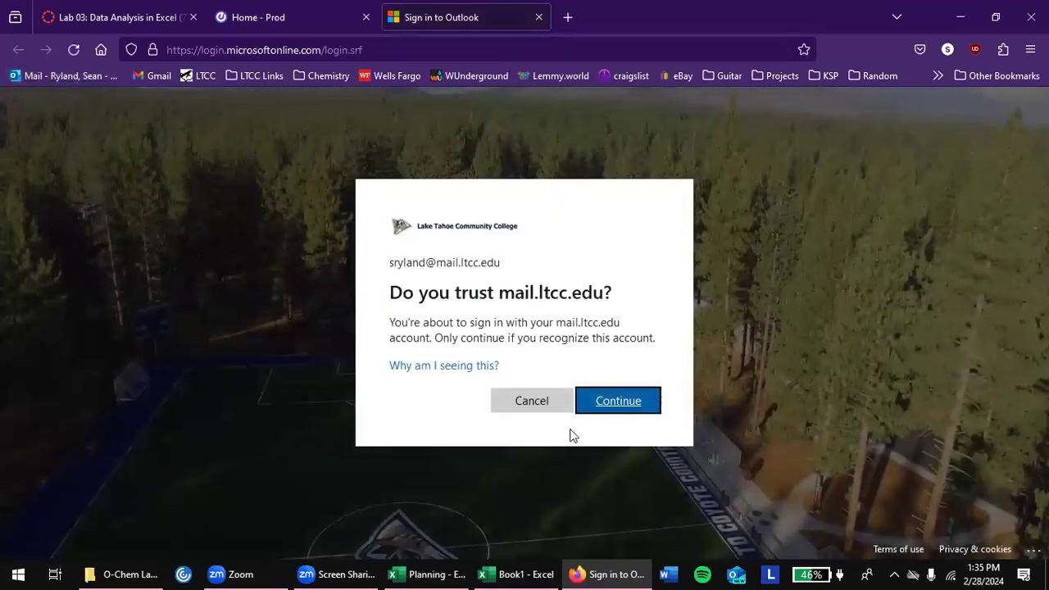
# Continue the Outlook sign-in and create a blank Excel workbook from the Microsoft 365 apps
pyautogui.click(616, 402)
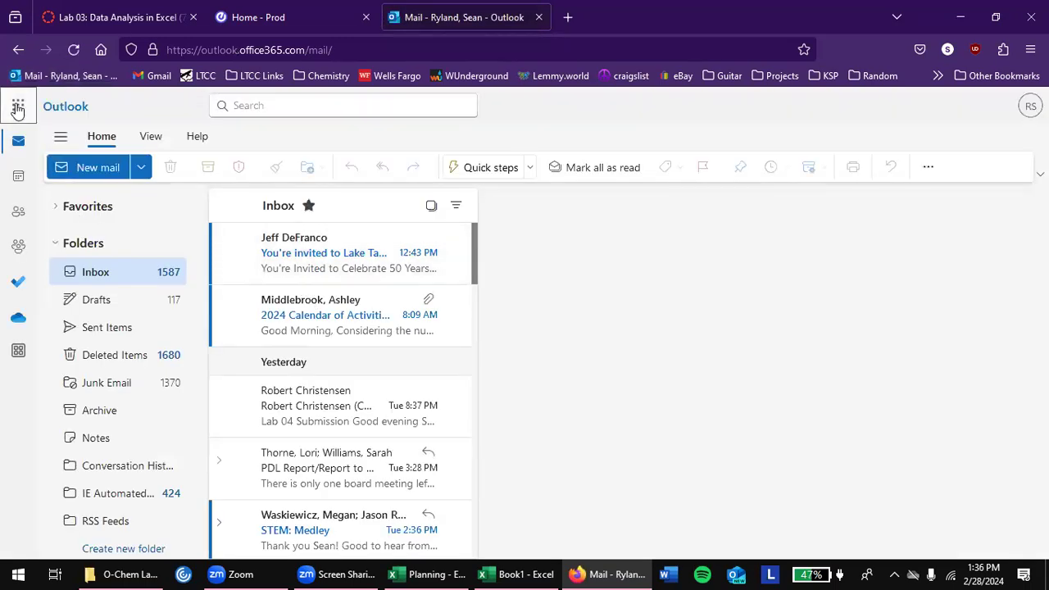
pyautogui.click(18, 109)
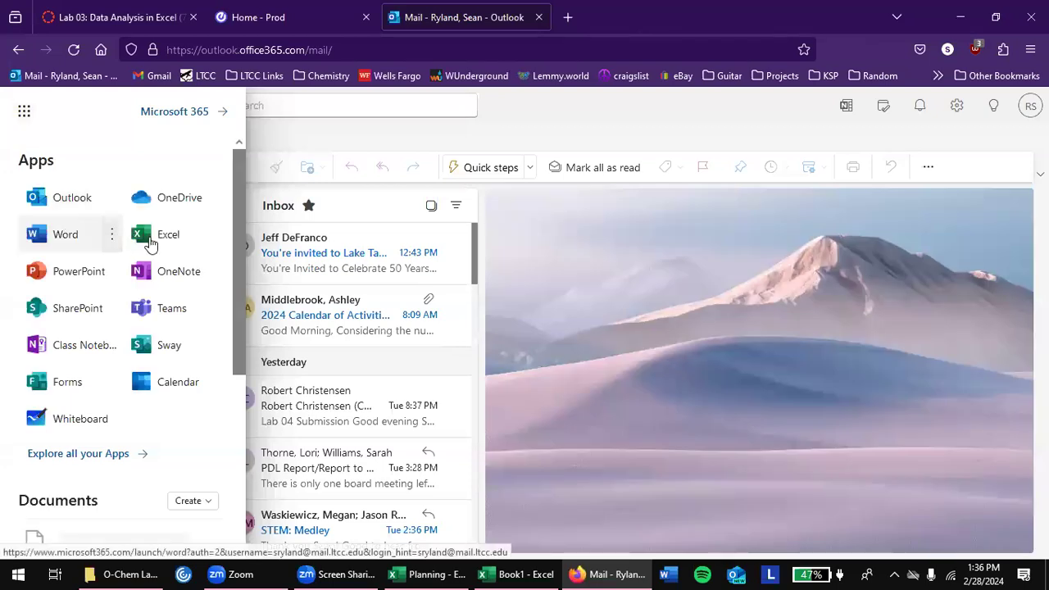
pyautogui.click(148, 240)
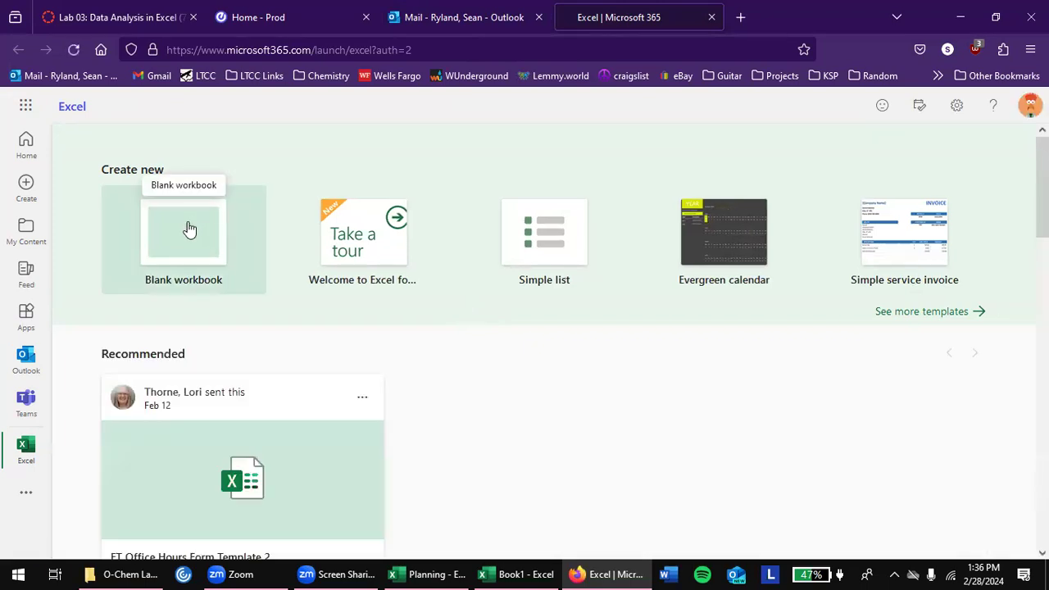
pyautogui.click(182, 255)
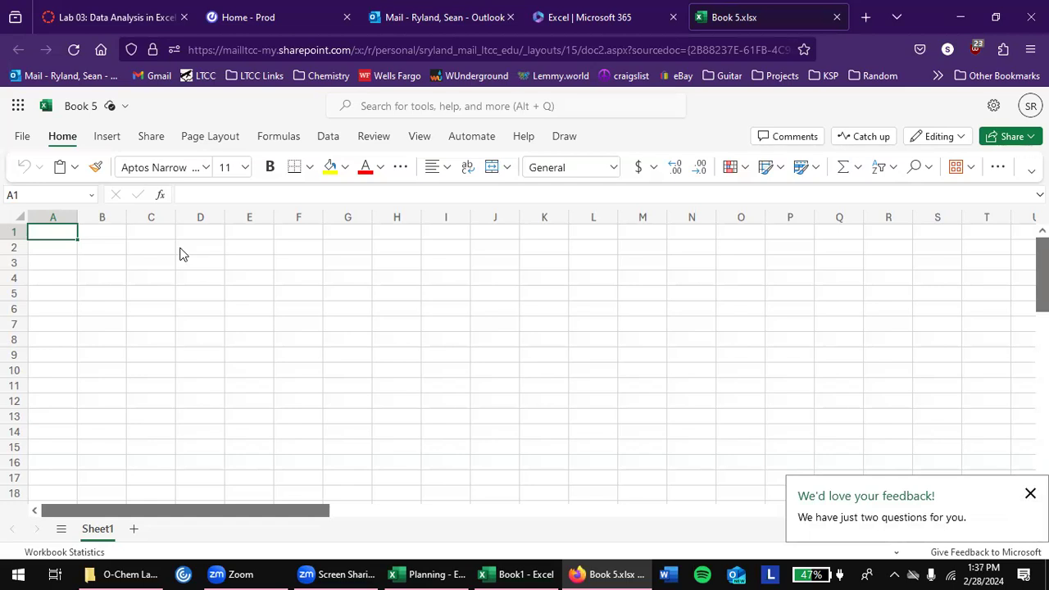
# Select cell B2 as the starting cell for the table
pyautogui.press('Right')
pyautogui.press('Down')
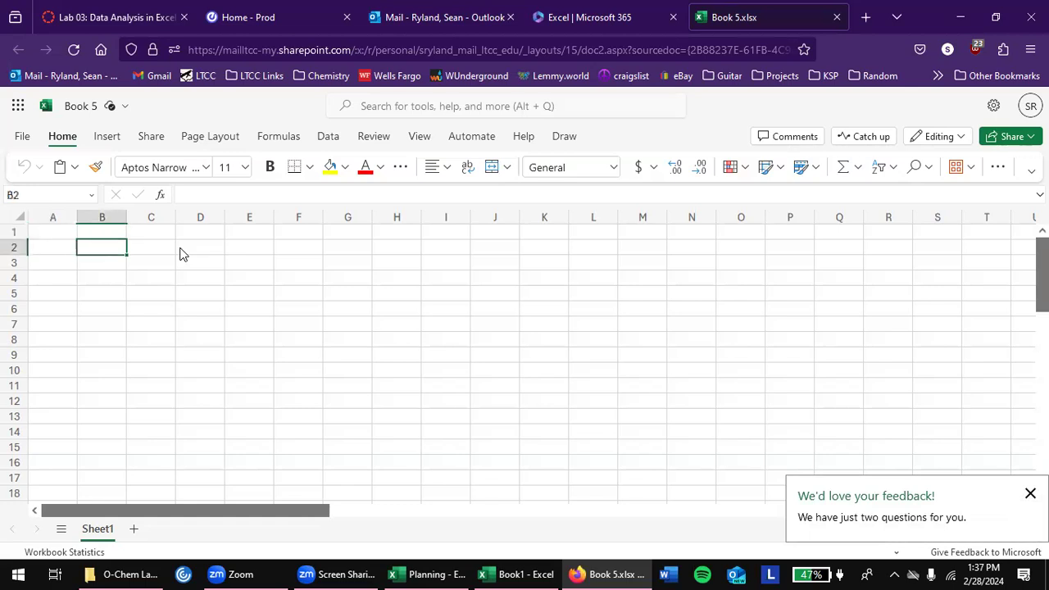
pyautogui.press('Down')
pyautogui.press('Down')
pyautogui.press('Up')
pyautogui.press('Up')
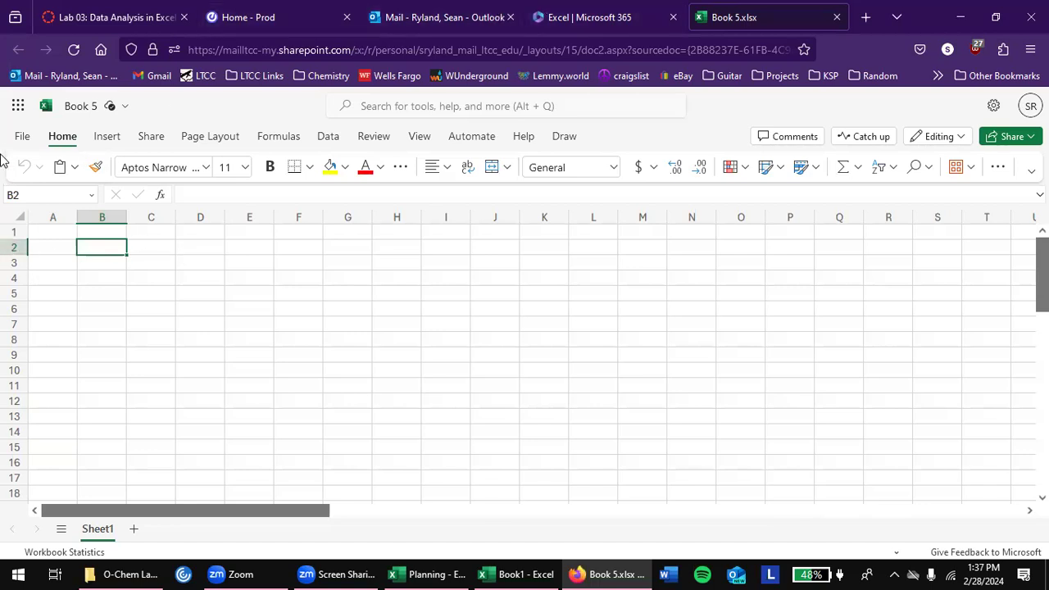
# Restore the browser window from its maximized size and enlarge the worksheet page, keeping cell B2 selected
pyautogui.doubleClick(921, 16)
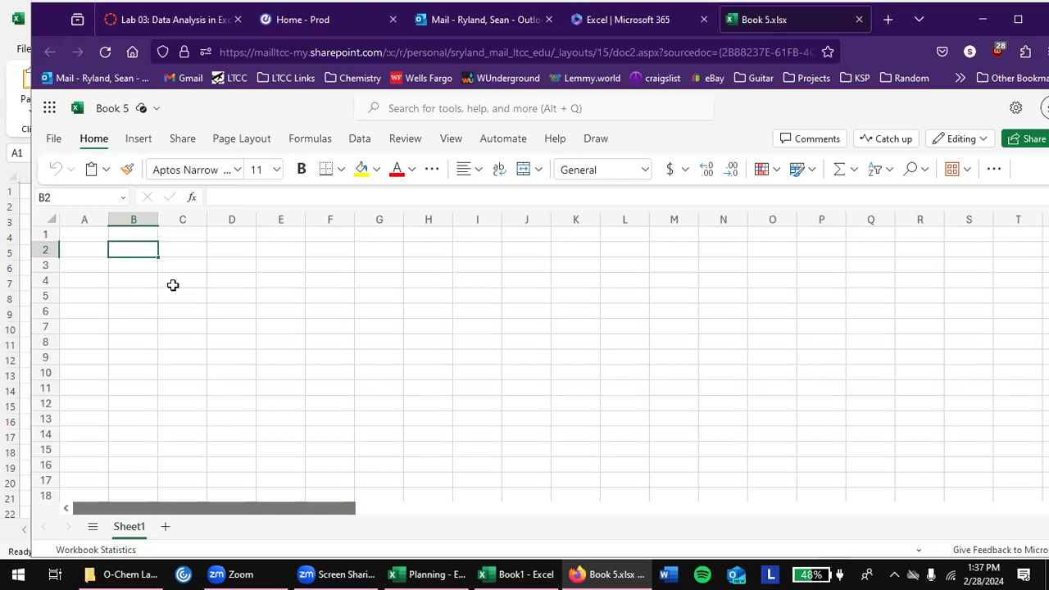
pyautogui.press('Up')
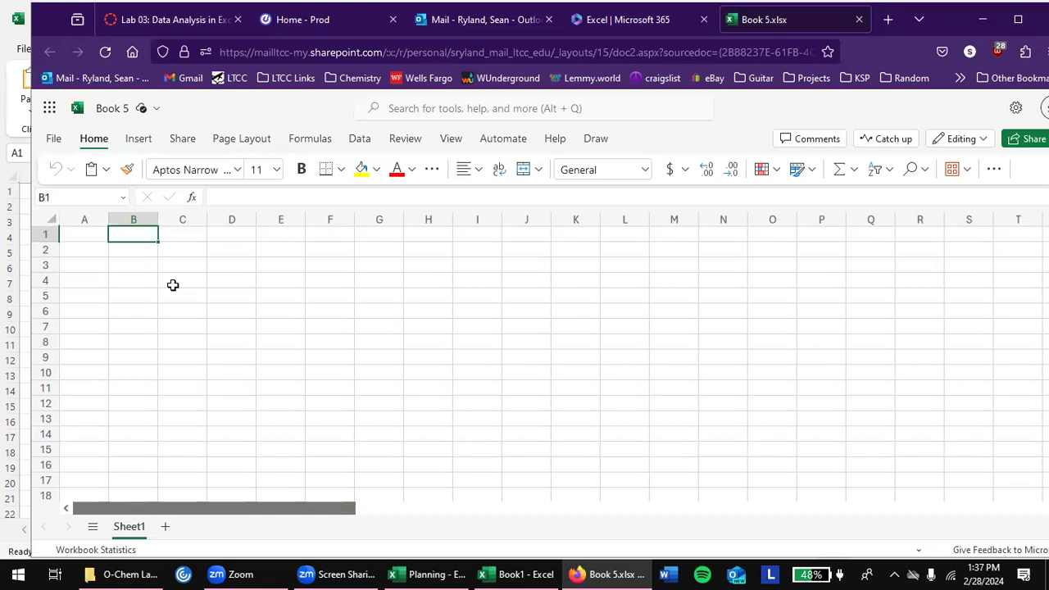
pyautogui.press('Down')
pyautogui.press('Up')
pyautogui.press('Down')
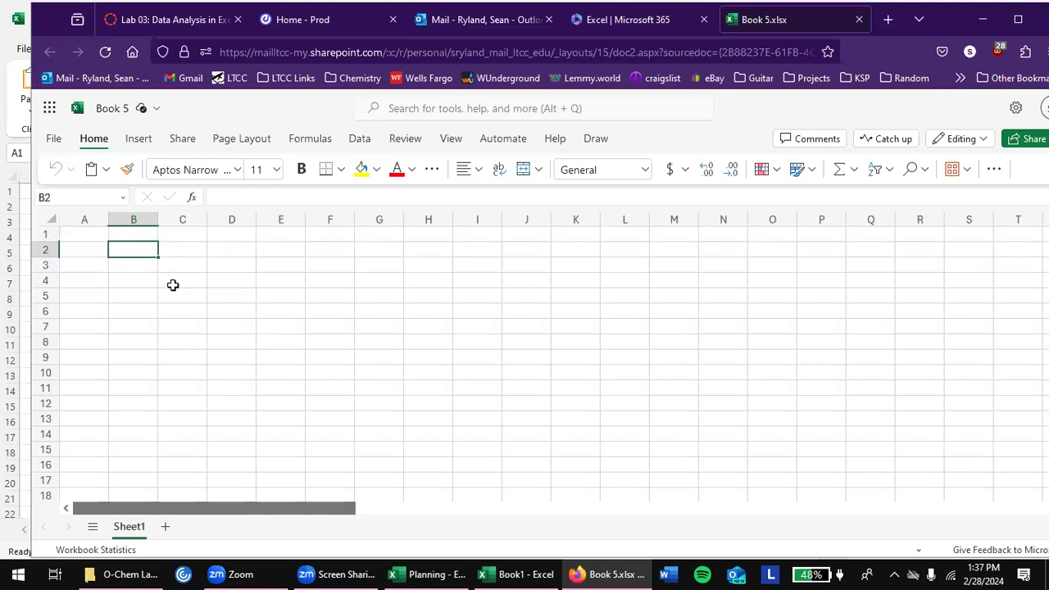
pyautogui.keyDown('ctrl'); pyautogui.scroll(5, 172, 284); pyautogui.keyUp('ctrl')
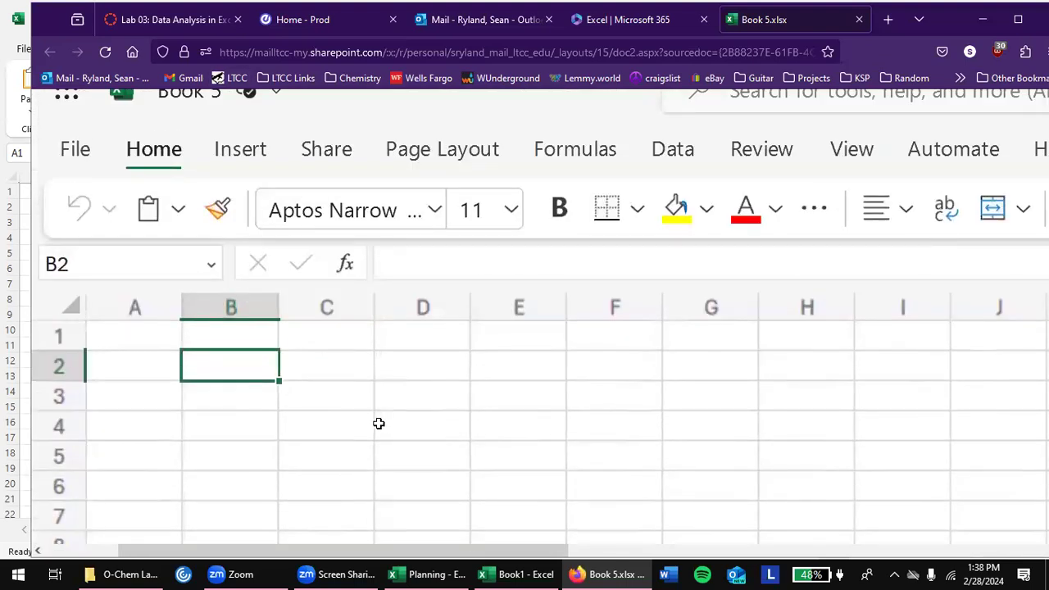
# Enter the column headers Student, HW1, HW2 and HW3 in cells B2 to E2
pyautogui.write('Student')
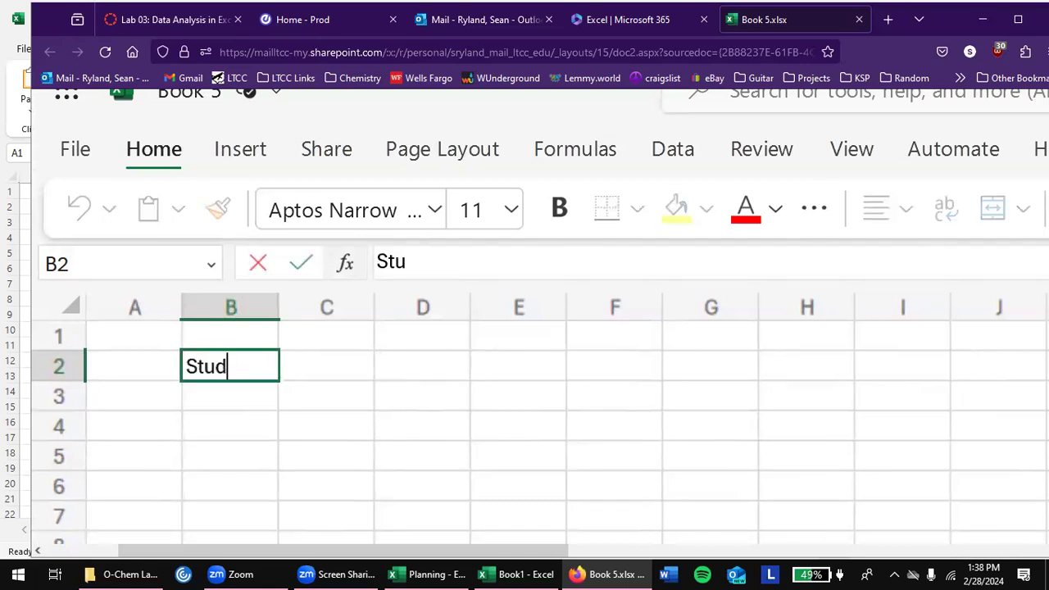
pyautogui.press('Return')
pyautogui.press('Right')
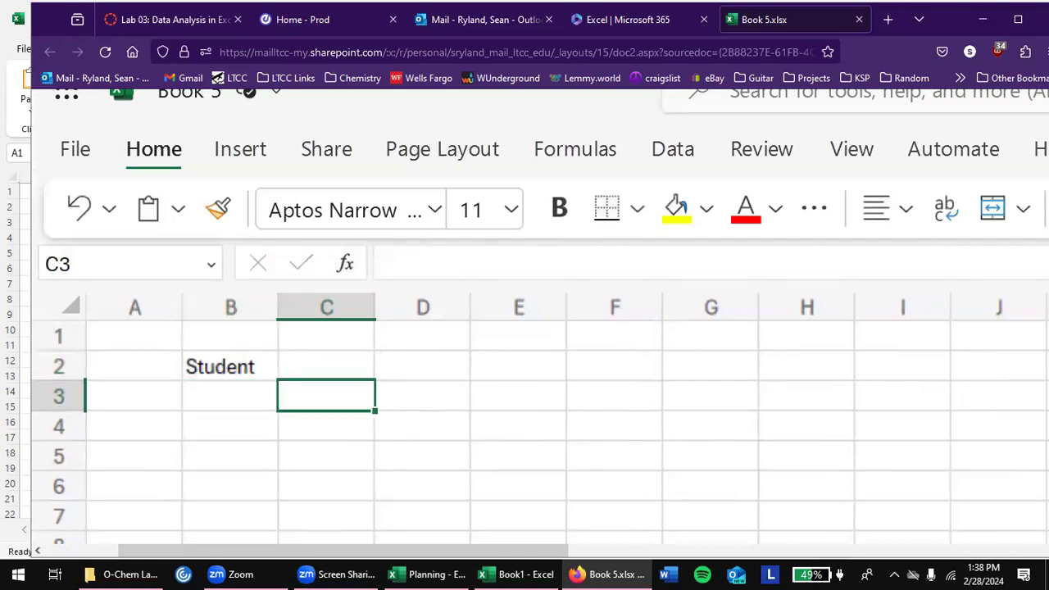
pyautogui.press('Up')
pyautogui.write('HW@')
pyautogui.press('BackSpace')
pyautogui.write('1')
pyautogui.press('Tab')
pyautogui.write('HW2')
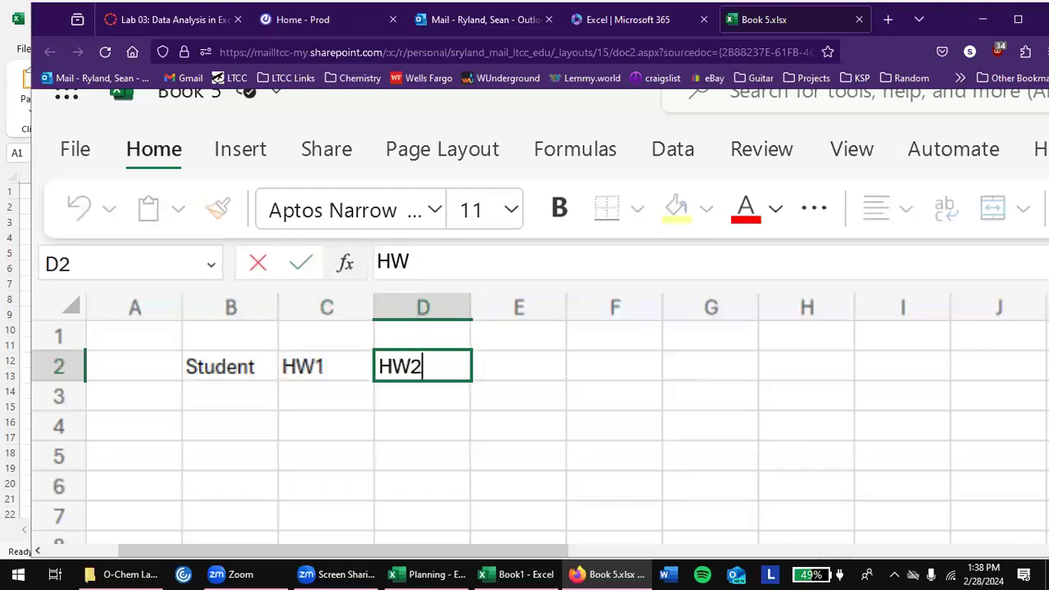
pyautogui.press('Tab')
pyautogui.write('HW3')
pyautogui.press('Tab')
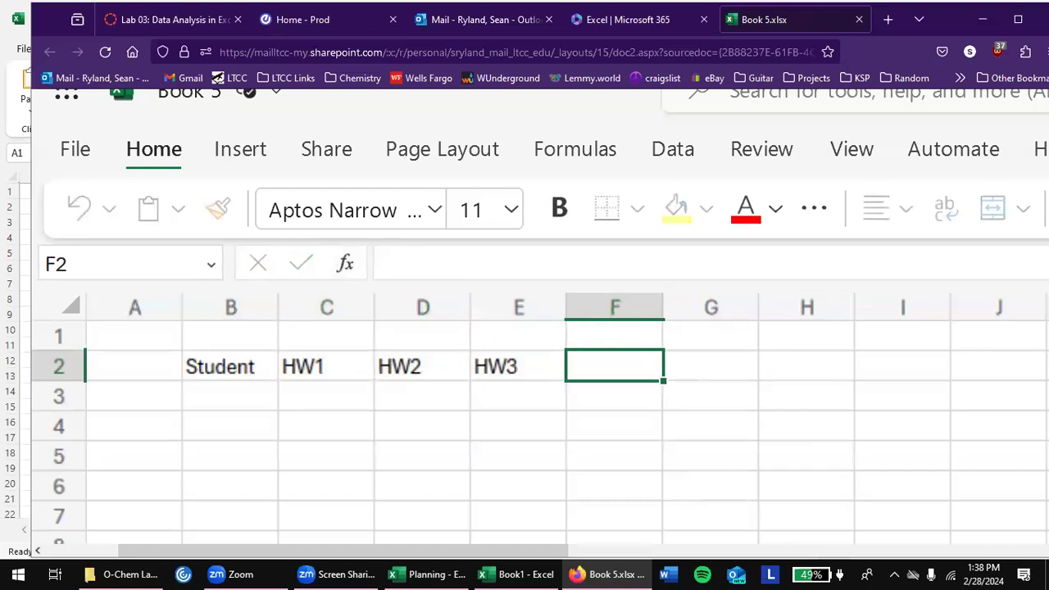
# Enter the column headers Quiz 1, Q2, Q3 and Exam in cells F2 to I2
pyautogui.write('Quiz')
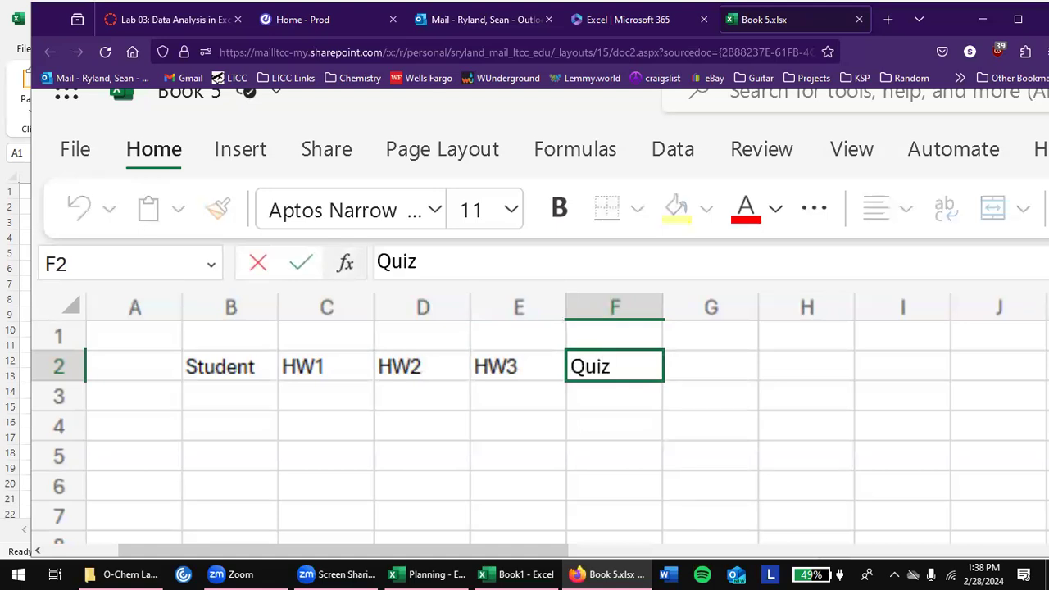
pyautogui.write(' 1')
pyautogui.press('Tab')
pyautogui.write('Q2')
pyautogui.press('Tab')
pyautogui.write('q')
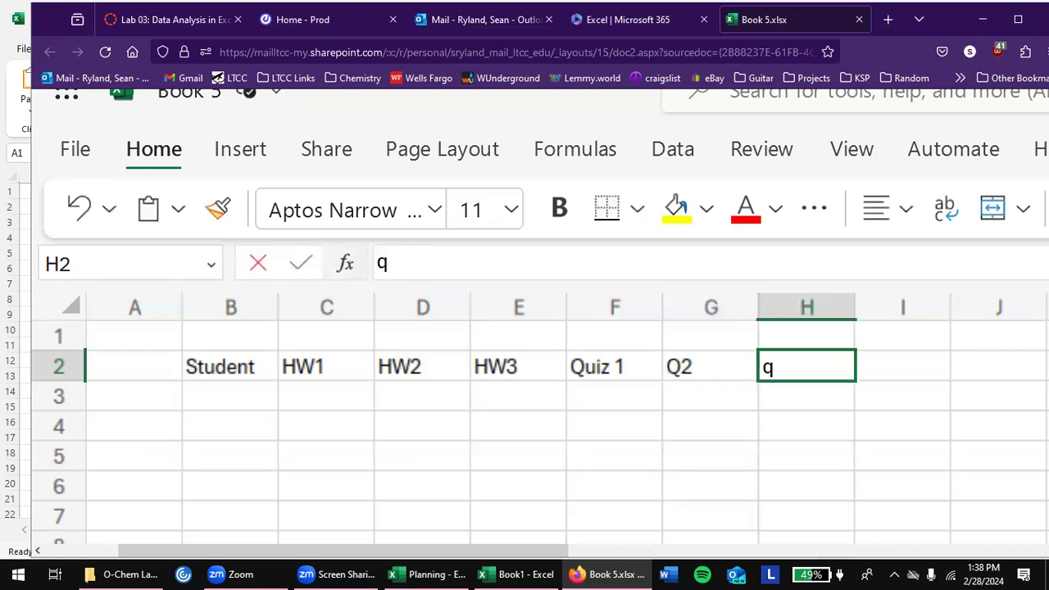
pyautogui.press('BackSpace')
pyautogui.write('Q3')
pyautogui.press('Tab')
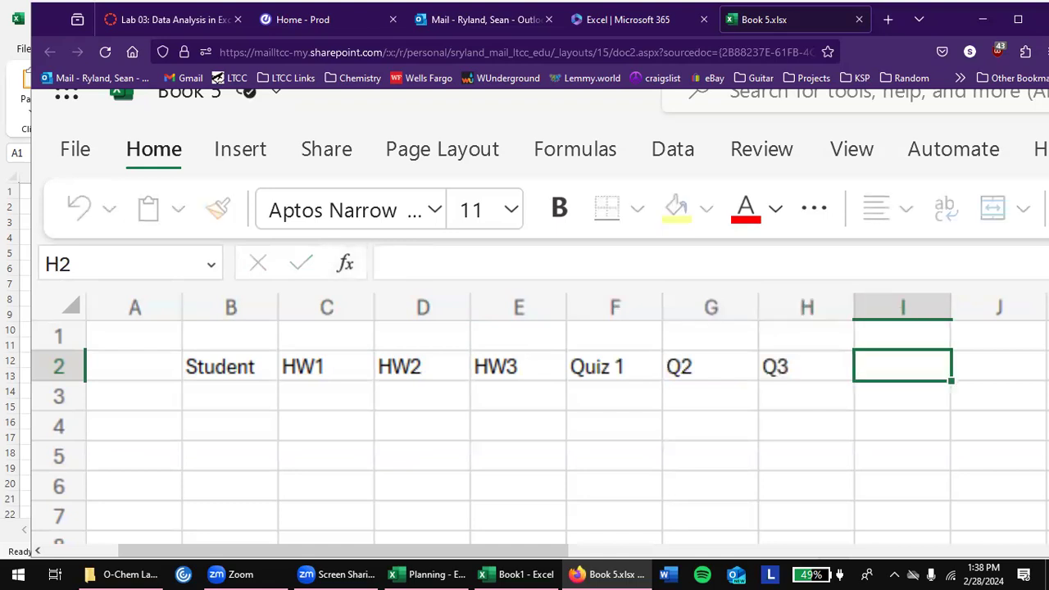
pyautogui.write('Exam')
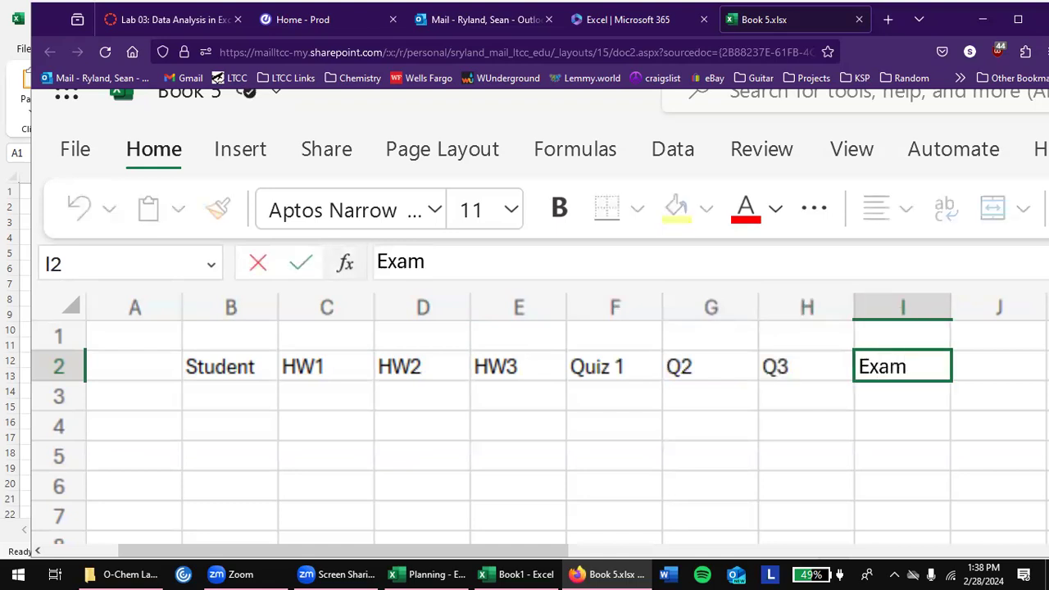
pyautogui.press('Return')
# Fill in the four students' first names under the Student header in cells B3 to B6
pyautogui.press('Left')
pyautogui.press('Left')
pyautogui.press('Left')
pyautogui.press('Left')
pyautogui.press('Left')
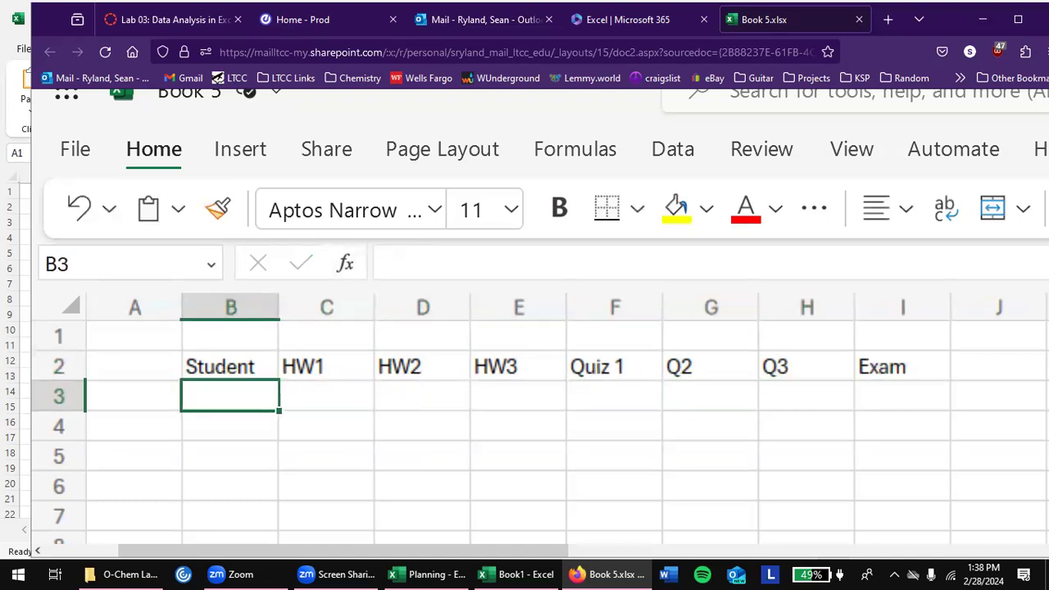
pyautogui.write('Mick')
pyautogui.press('Return')
pyautogui.write('Keit')
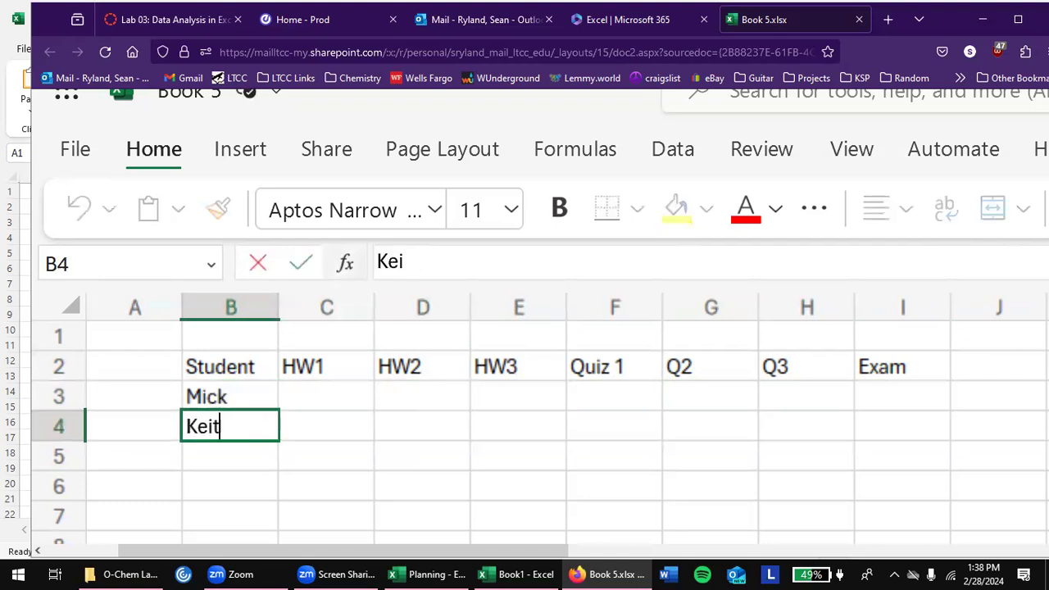
pyautogui.write('h')
pyautogui.press('Return')
pyautogui.write('Charlie')
pyautogui.press('Return')
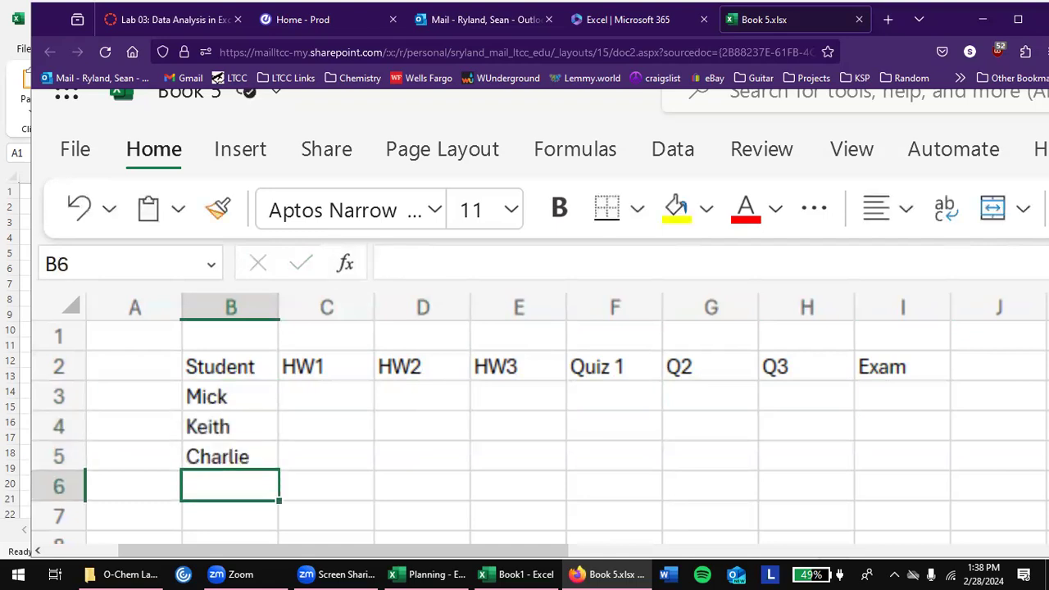
pyautogui.write('Brian')
pyautogui.press('BackSpace')
pyautogui.write('an')
pyautogui.press('Tab')
# Enter the first student's homework scores 9, 8 and 9 in cells C3 to E3
pyautogui.press('Up')
pyautogui.press('Up')
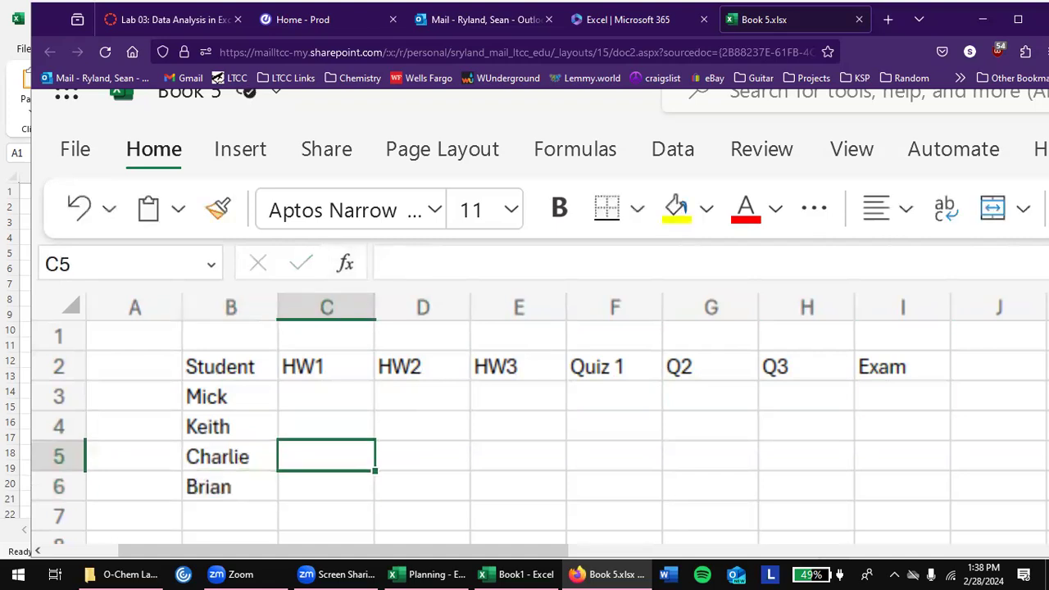
pyautogui.press('Up')
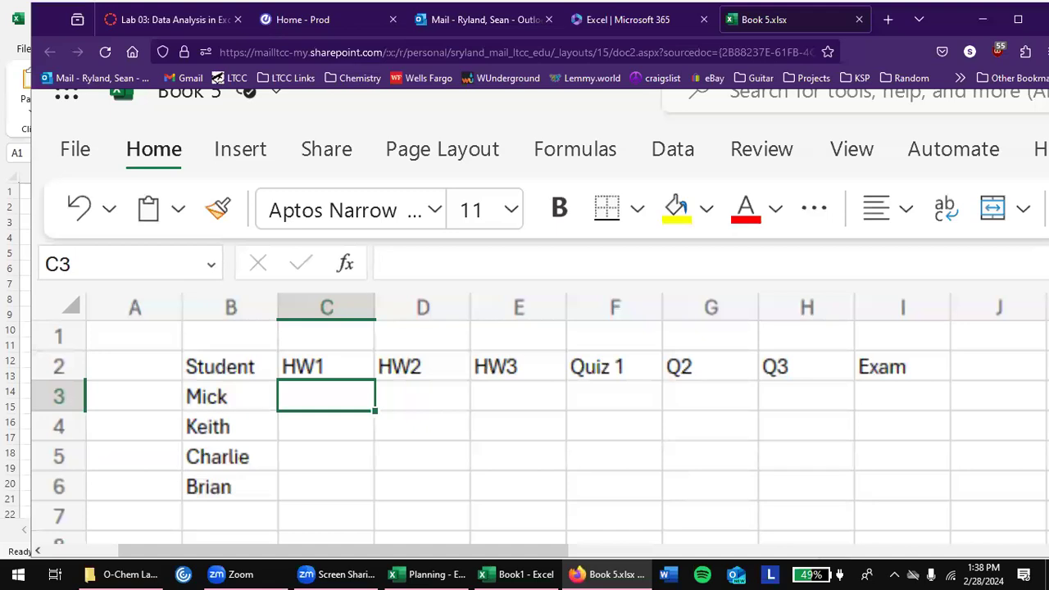
pyautogui.press('Down')
pyautogui.press('Up')
pyautogui.write('9')
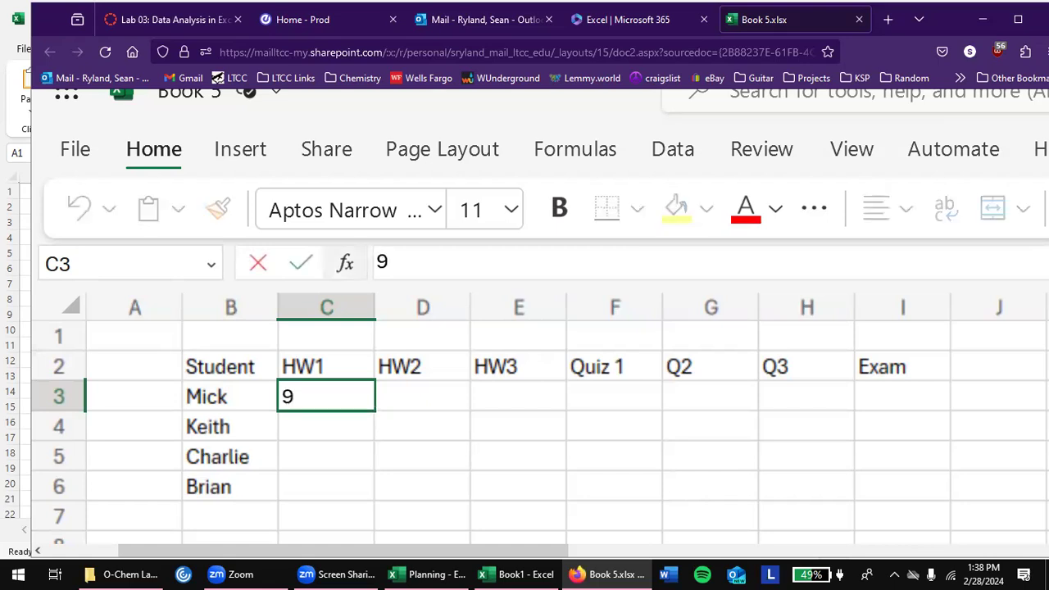
pyautogui.press('Tab')
pyautogui.write('8')
pyautogui.press('Tab')
pyautogui.write('9')
pyautogui.press('Return')
# Enter the second student's homework scores 7, 7 and 6 in cells C4 to E4
pyautogui.write('7')
pyautogui.press('Tab')
pyautogui.write('7')
pyautogui.press('Tab')
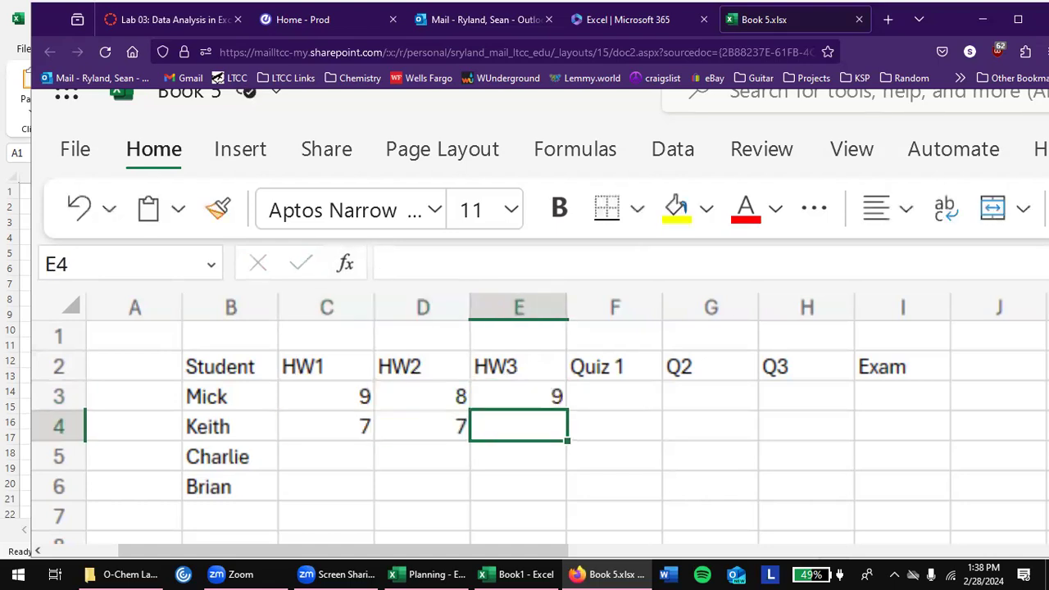
pyautogui.write('6')
pyautogui.press('Return')
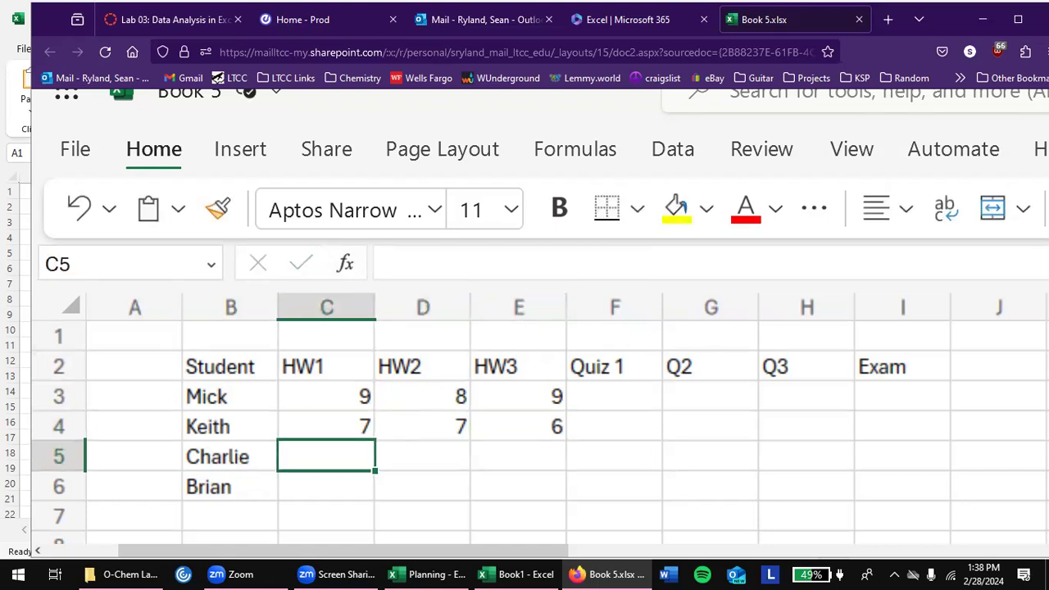
# Enter a score of 10 for each of the third student's three homeworks in cells C5 to E5
pyautogui.write('10')
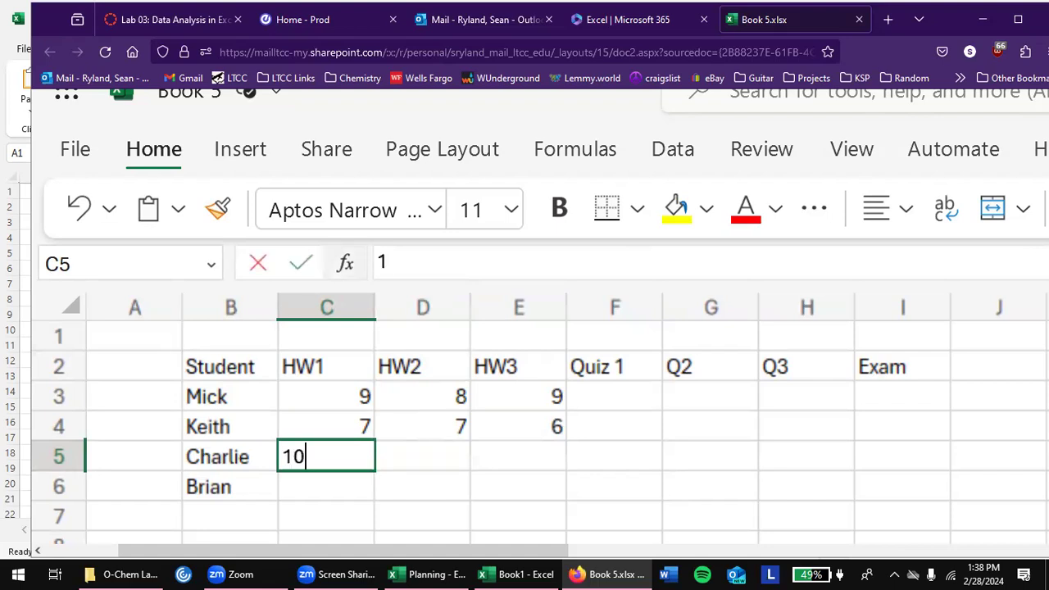
pyautogui.press('Tab')
pyautogui.write('10')
pyautogui.press('Tab')
pyautogui.write('10')
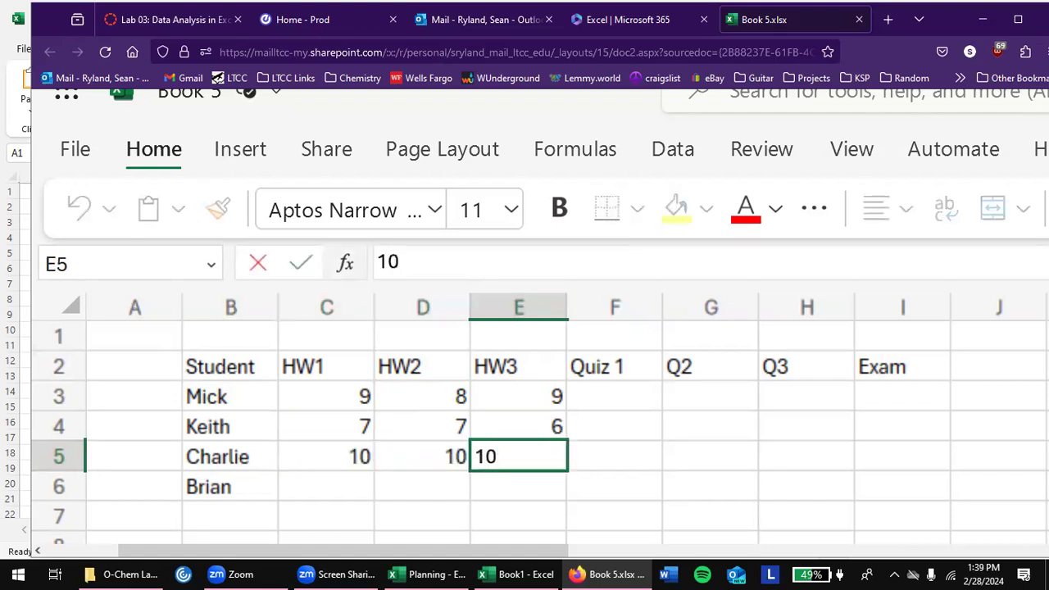
pyautogui.press('Return')
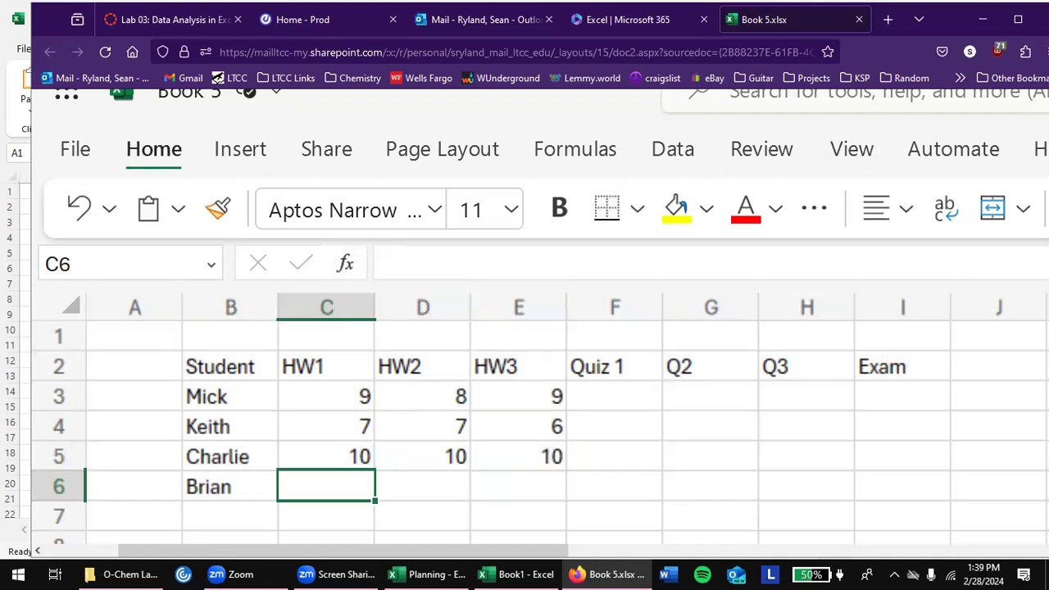
# Enter the fourth student's homework scores 10, 9 and 5 in cells C6 to E6
pyautogui.write('10')
pyautogui.press('Tab')
pyautogui.write('9')
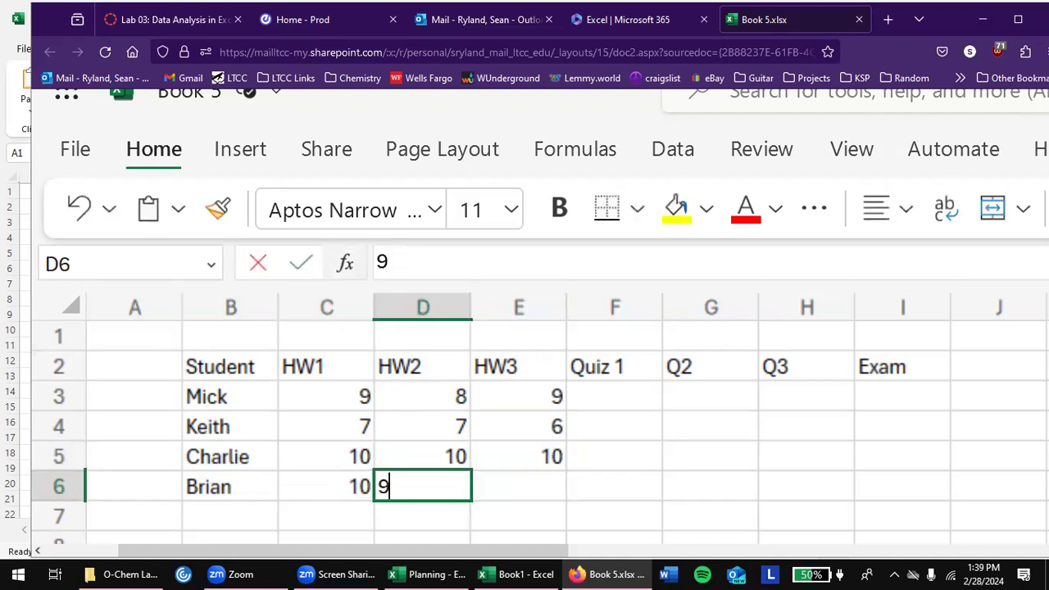
pyautogui.press('Tab')
pyautogui.press('Return')
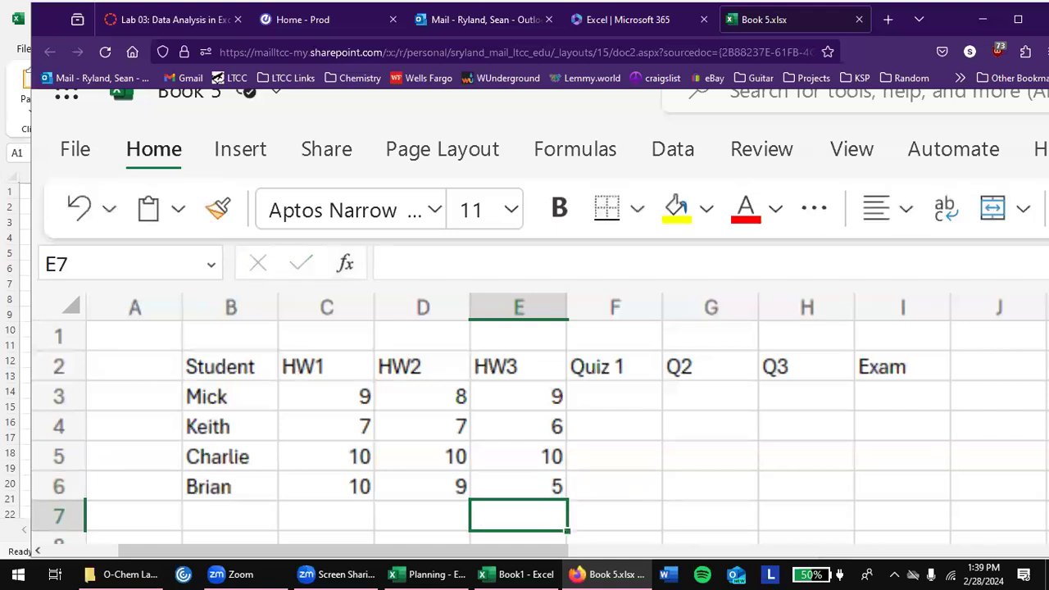
# Enter the first student's quiz scores 10, 7 and 8 in cells F3 to H3
pyautogui.press('Right')
pyautogui.press('Up')
pyautogui.press('Up')
pyautogui.press('Up')
pyautogui.press('Up')
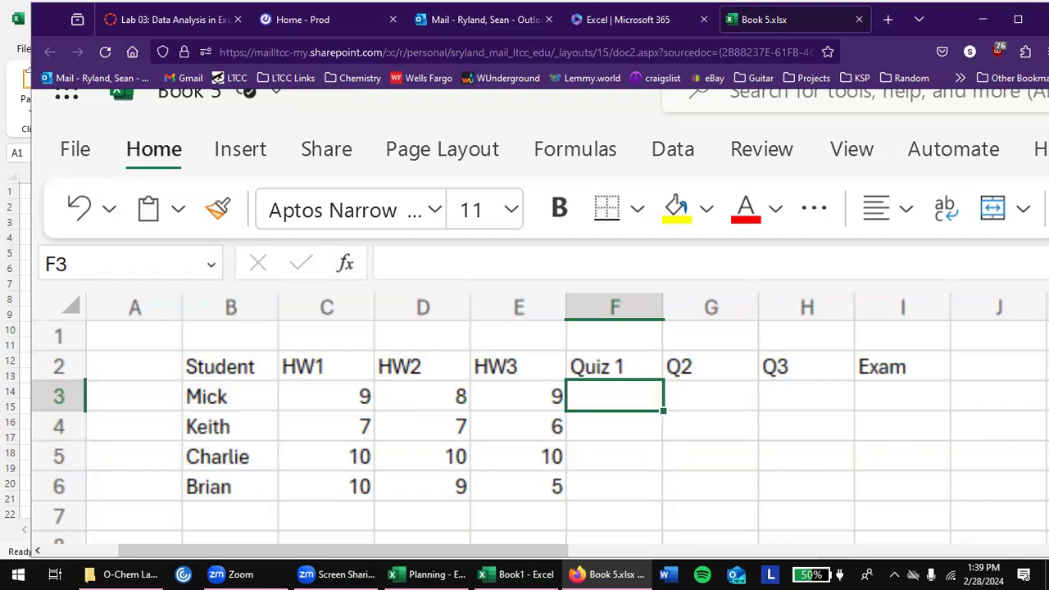
pyautogui.write('10')
pyautogui.press('Tab')
pyautogui.write('7')
pyautogui.press('Tab')
pyautogui.write('8')
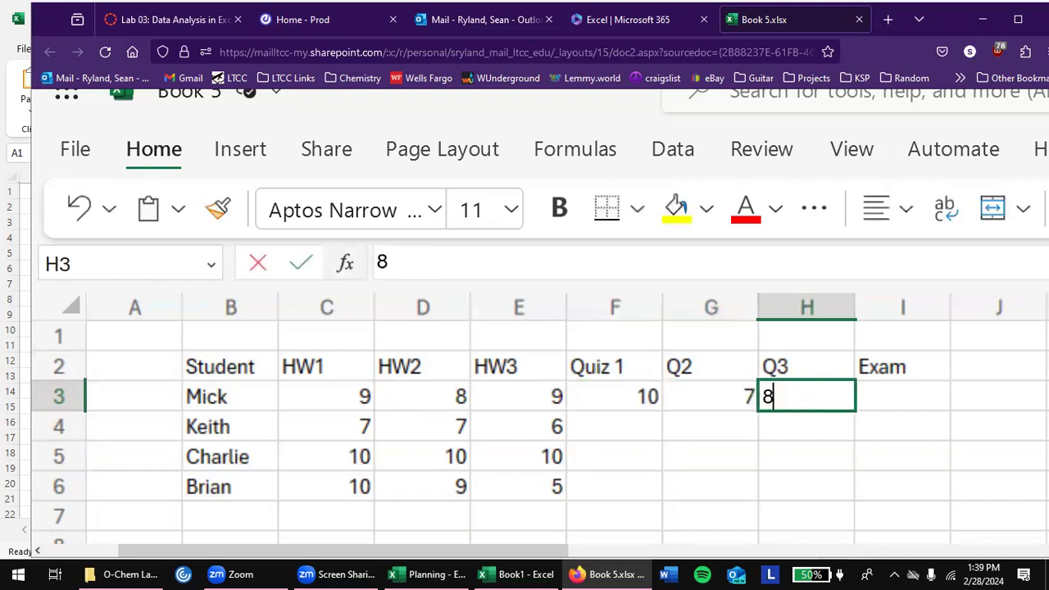
pyautogui.press('Down')
# Enter the second student's quiz scores 9, 8 and 10 in cells F4 to H4
pyautogui.press('Left')
pyautogui.press('Left')
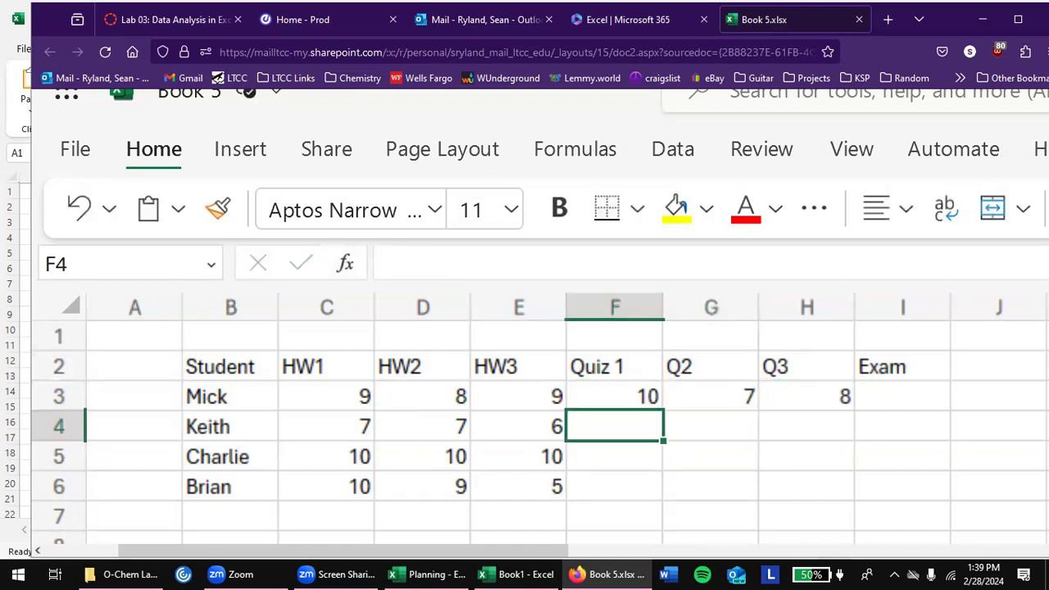
pyautogui.write('9')
pyautogui.press('Tab')
pyautogui.write('8')
pyautogui.press('Tab')
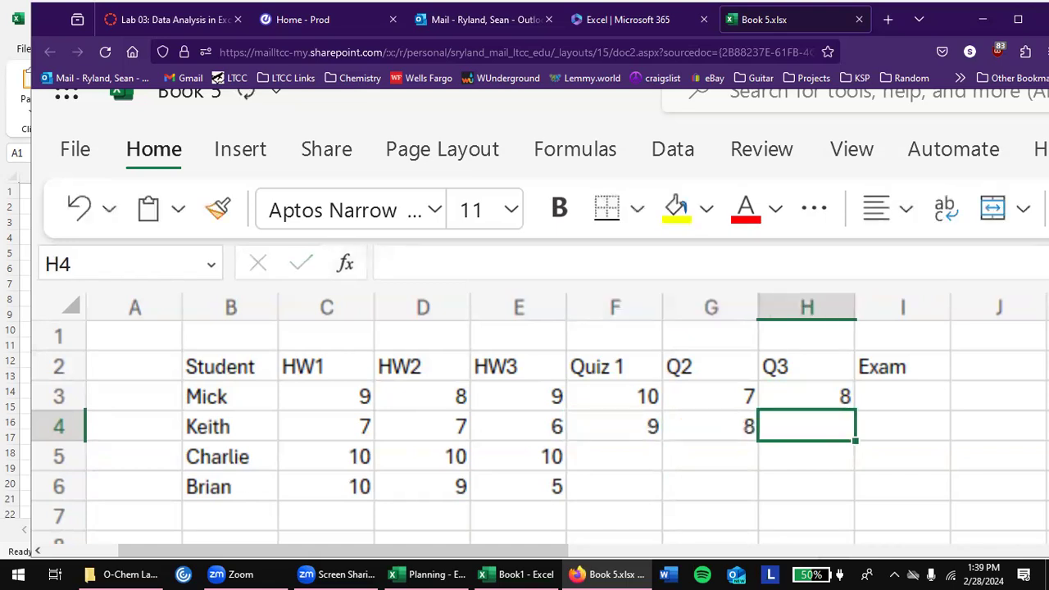
pyautogui.write('10')
pyautogui.press('Down')
# Enter the third student's quiz scores 9, 10 and 9.5 in cells F5 to H5
pyautogui.press('Left')
pyautogui.press('Left')
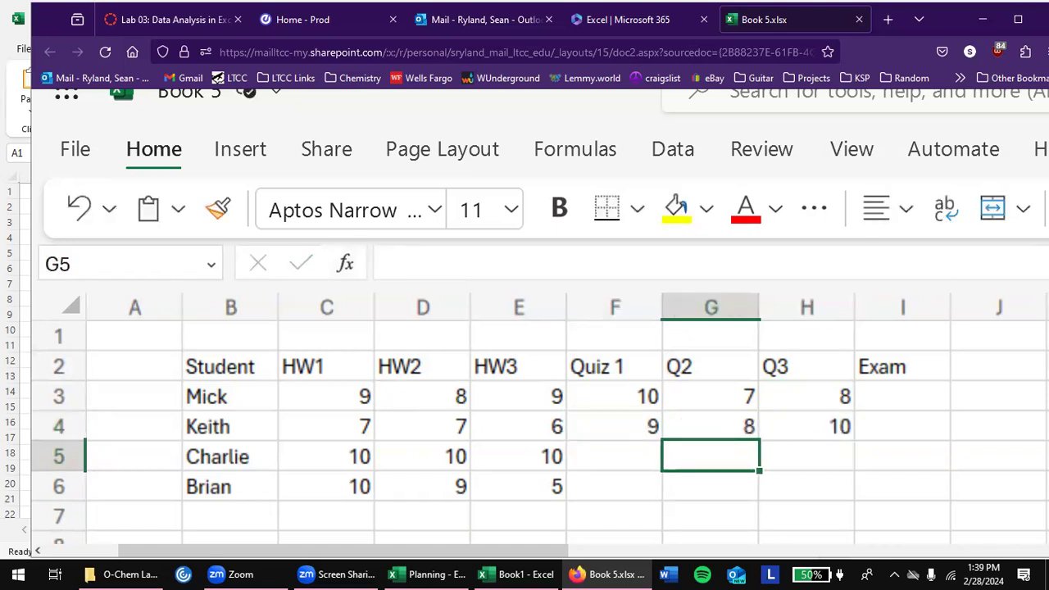
pyautogui.write('9')
pyautogui.press('Tab')
pyautogui.write('10')
pyautogui.press('Tab')
pyautogui.write('9.5')
pyautogui.press('Return')
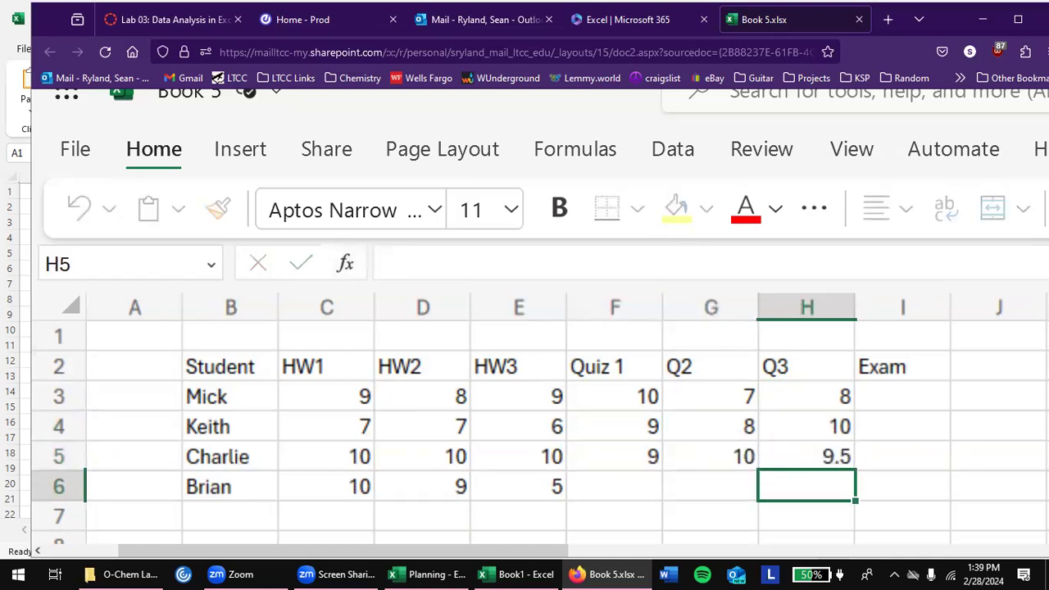
# Enter the fourth student's quiz scores 10, 7 and 0 in cells F6 to H6
pyautogui.press('Left')
pyautogui.press('Left')
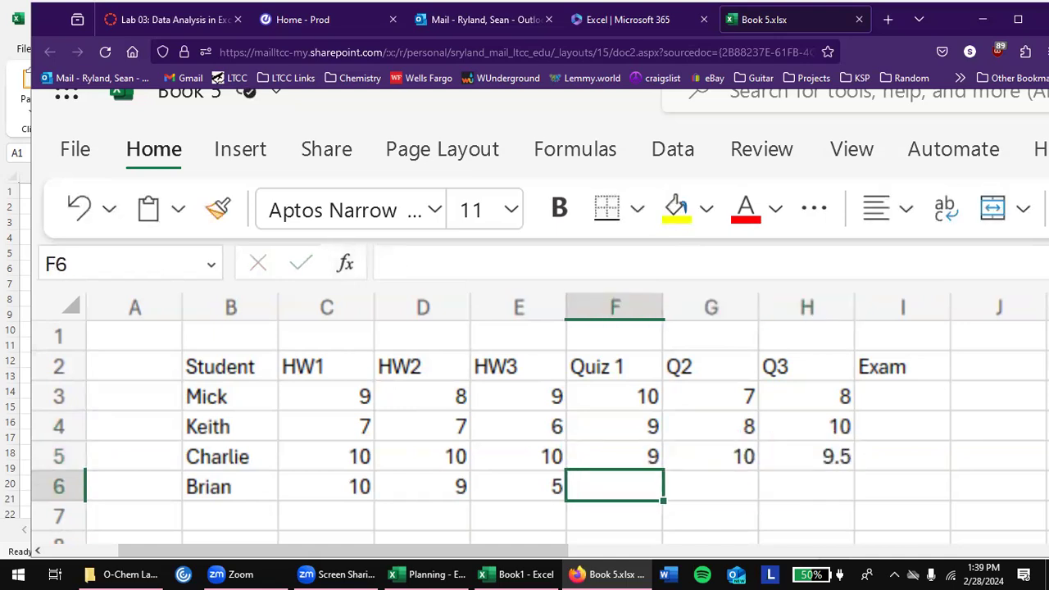
pyautogui.write('10')
pyautogui.press('Tab')
pyautogui.write('7')
pyautogui.press('Tab')
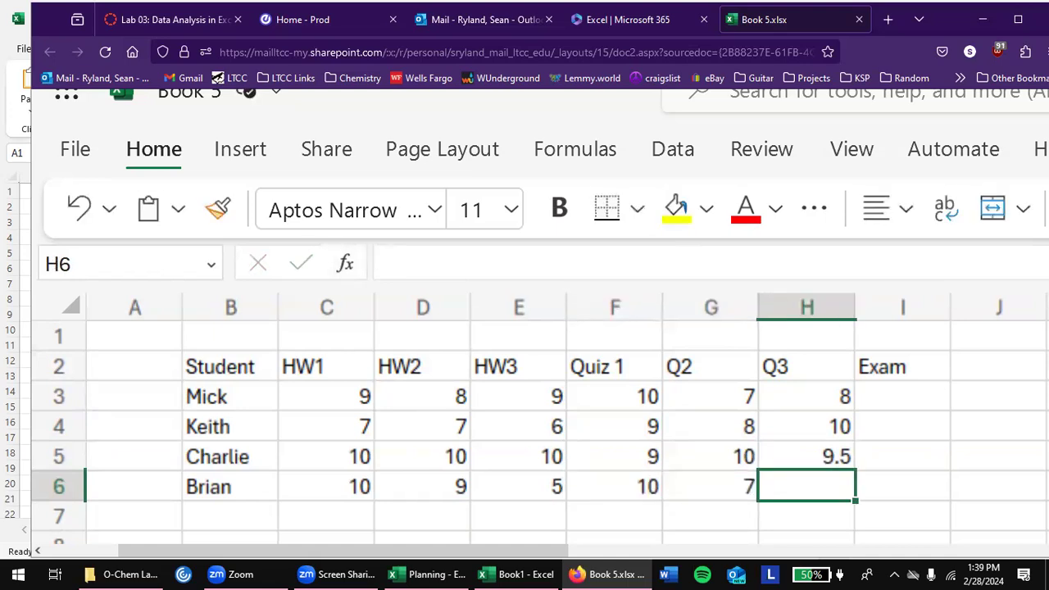
pyautogui.write('0')
pyautogui.press('Return')
# Enter the four students' exam scores 78, 82, 88 and 60 in cells I3 to I6
pyautogui.press('Right')
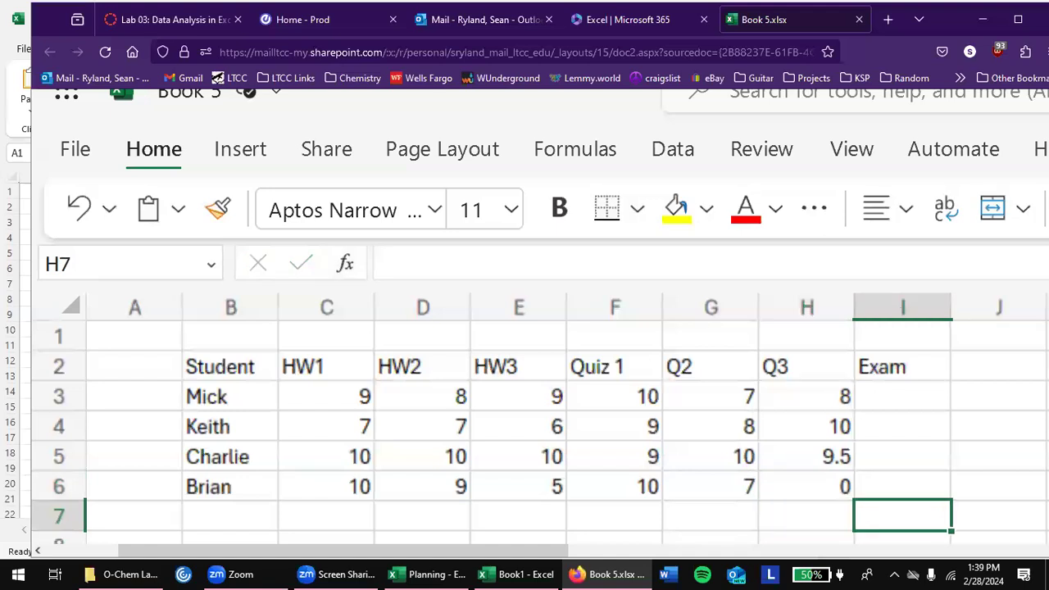
pyautogui.press('Up')
pyautogui.press('Up')
pyautogui.press('Up')
pyautogui.press('Up')
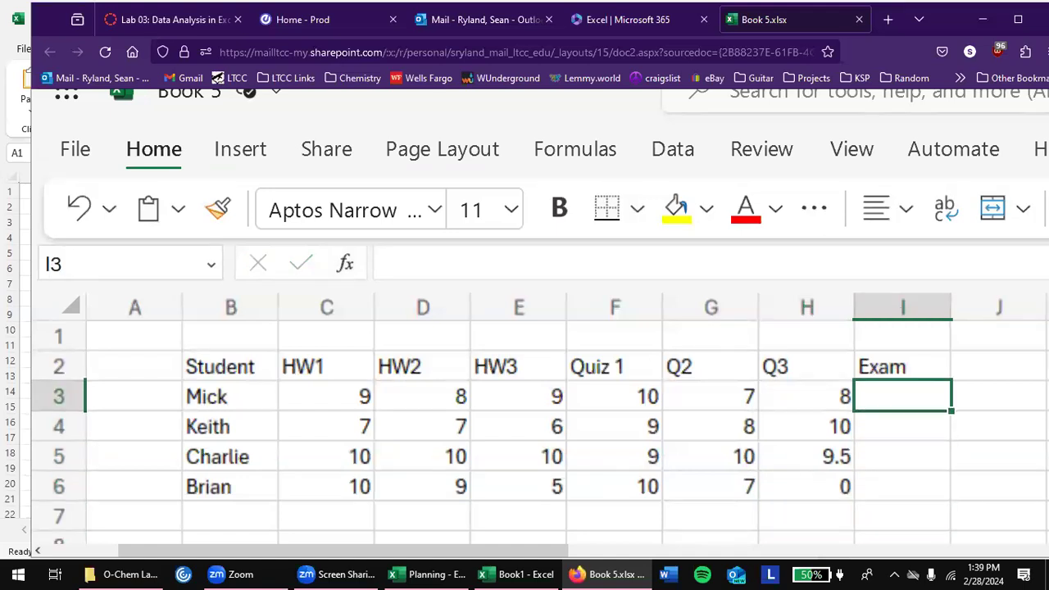
pyautogui.write('78')
pyautogui.press('Return')
pyautogui.write('82')
pyautogui.press('Return')
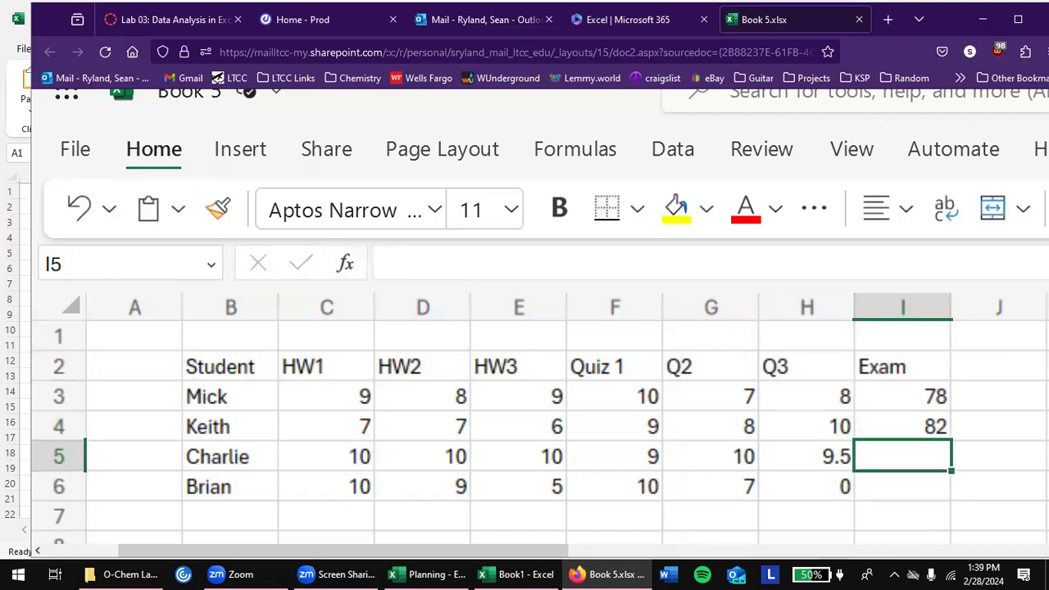
pyautogui.write('88')
pyautogui.press('Return')
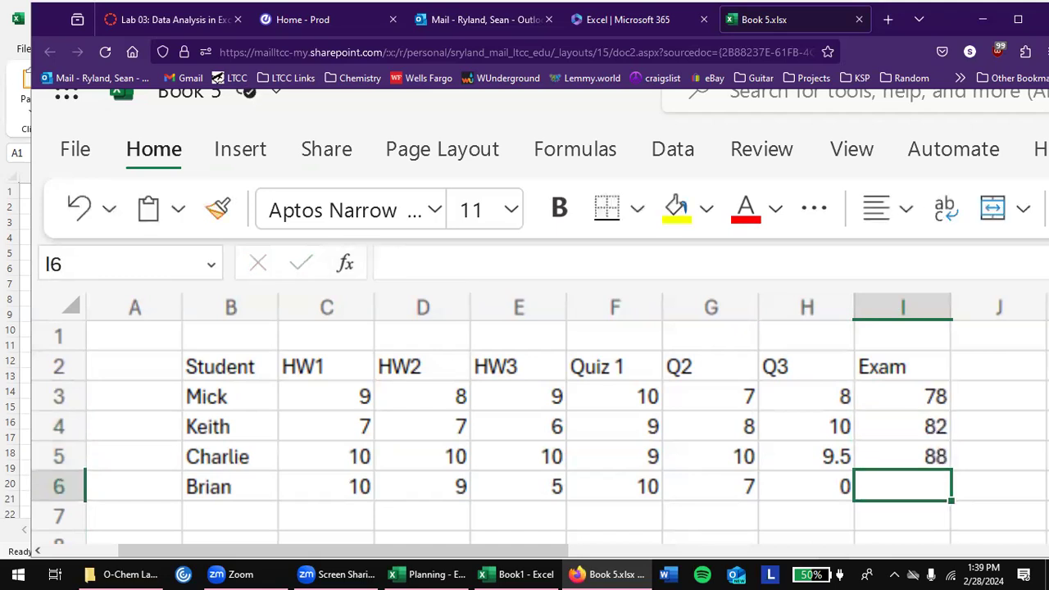
pyautogui.write('60')
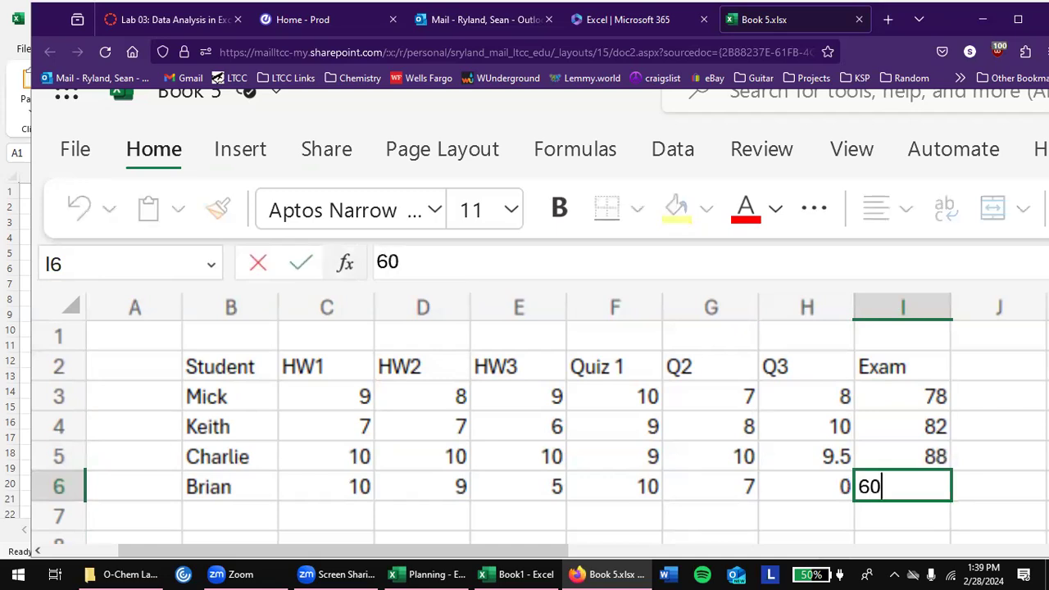
pyautogui.press('Return')
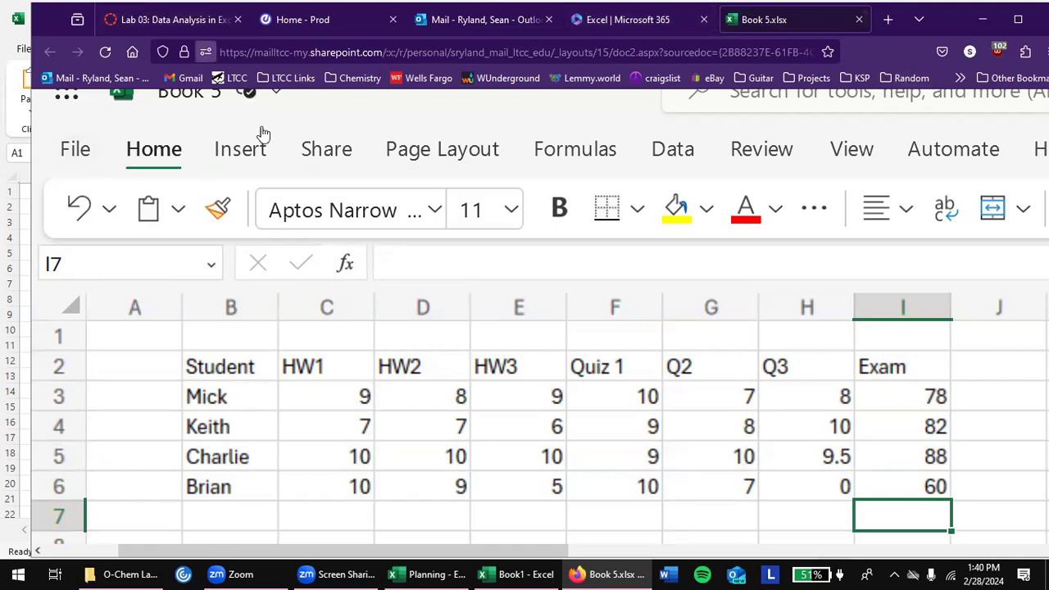
# Switch to the Lab 03 assignment PDF and read the procedure for labelling and calculating the additional columns
pyautogui.click(153, 29)
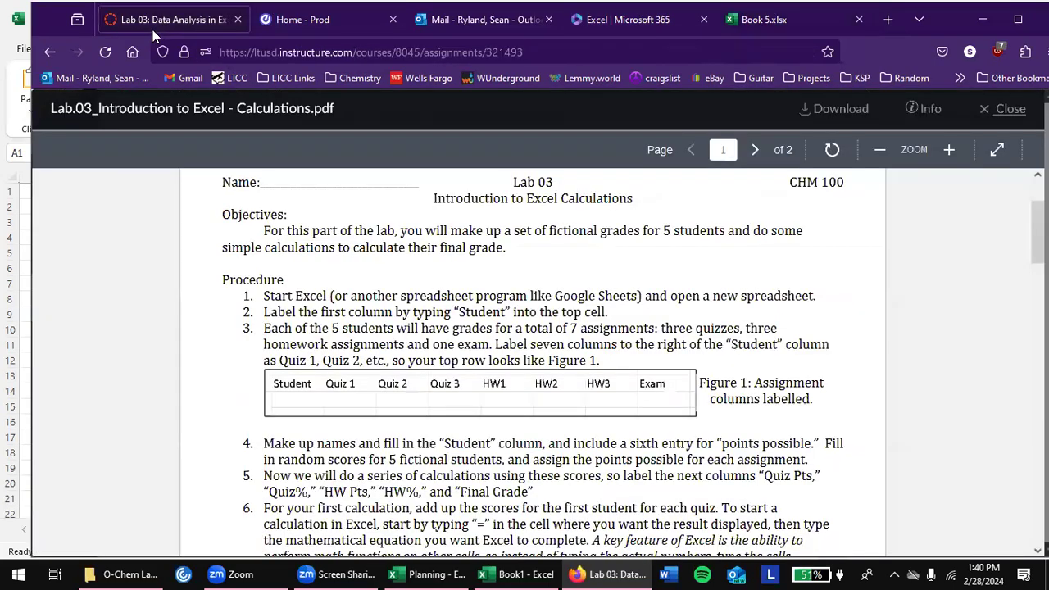
pyautogui.scroll(-3, 583, 383)
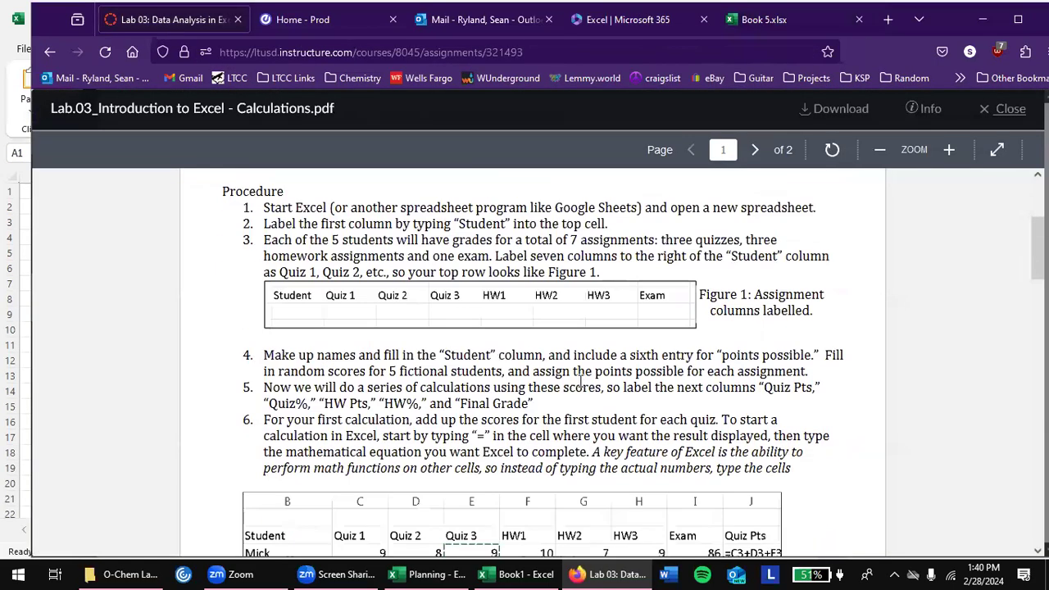
pyautogui.scroll(-2, 580, 383)
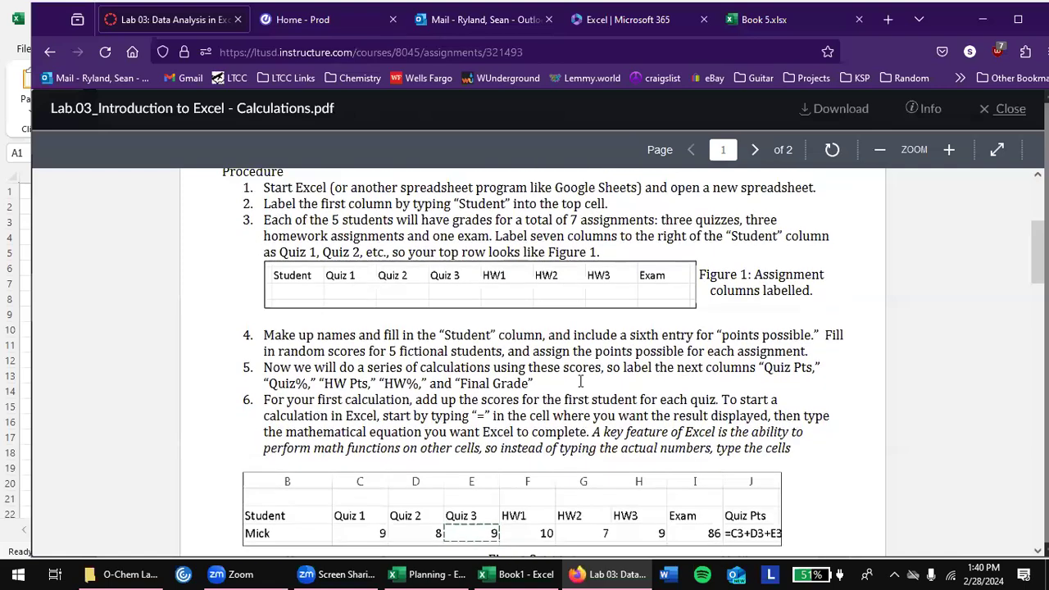
pyautogui.scroll(1, 580, 381)
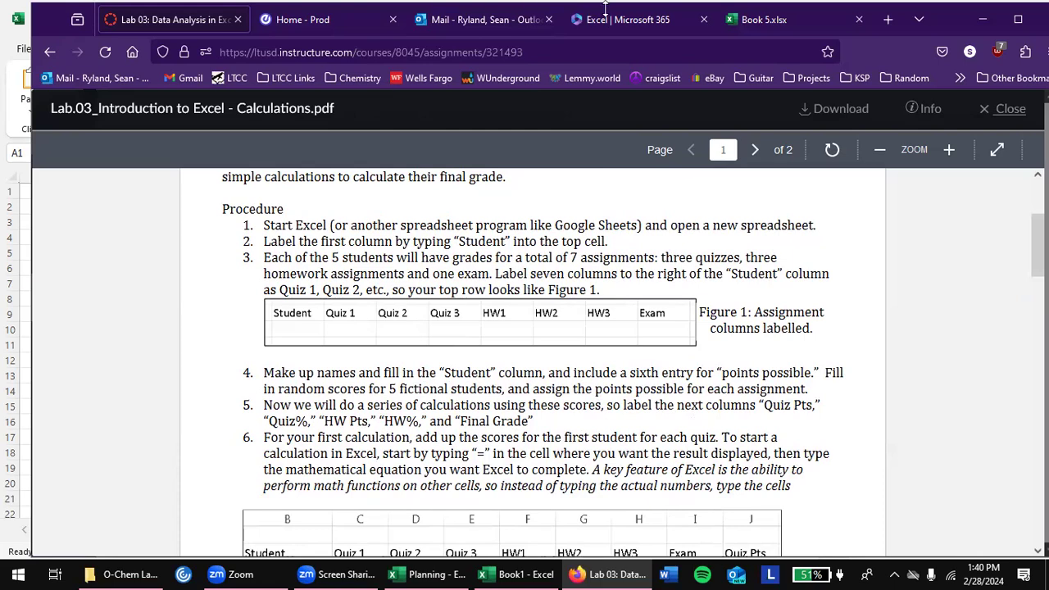
# Return to the Book 5 workbook, maximize the browser window and bring the empty columns beyond Exam into view
pyautogui.click(740, 19)
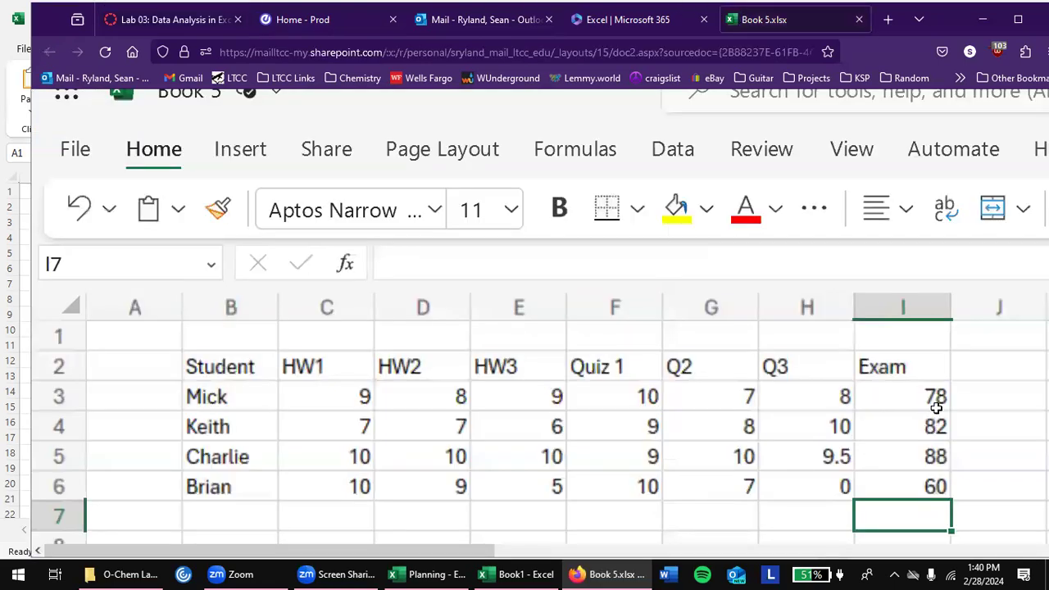
pyautogui.click(959, 363)
pyautogui.scroll(3, 960, 363)
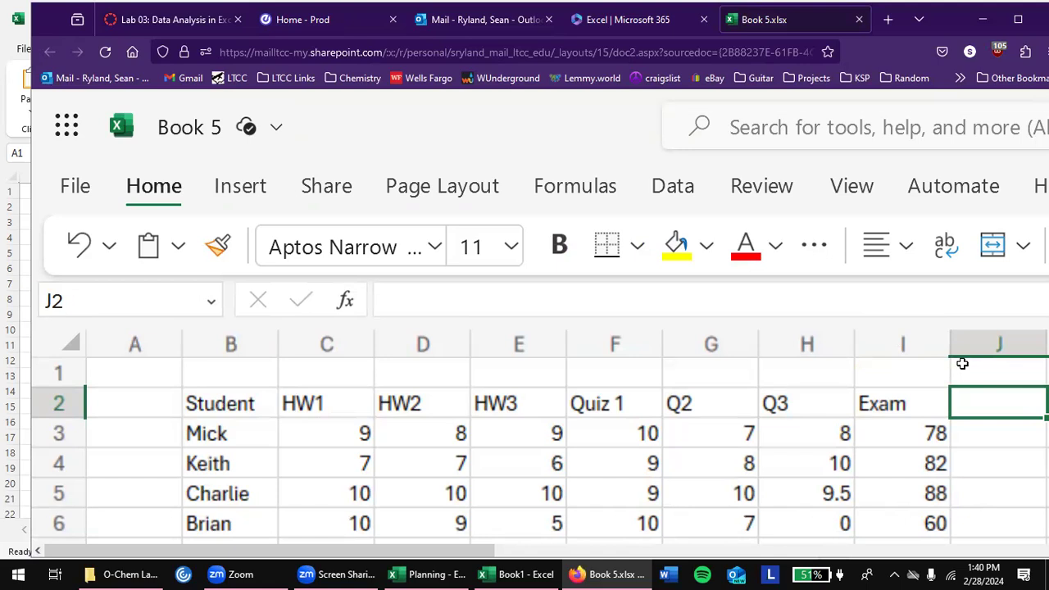
pyautogui.press('Right')
pyautogui.press('Right')
pyautogui.press('Right')
pyautogui.press('Right')
pyautogui.press('Left')
pyautogui.press('Left')
pyautogui.press('Left')
pyautogui.press('Left')
pyautogui.press('Left')
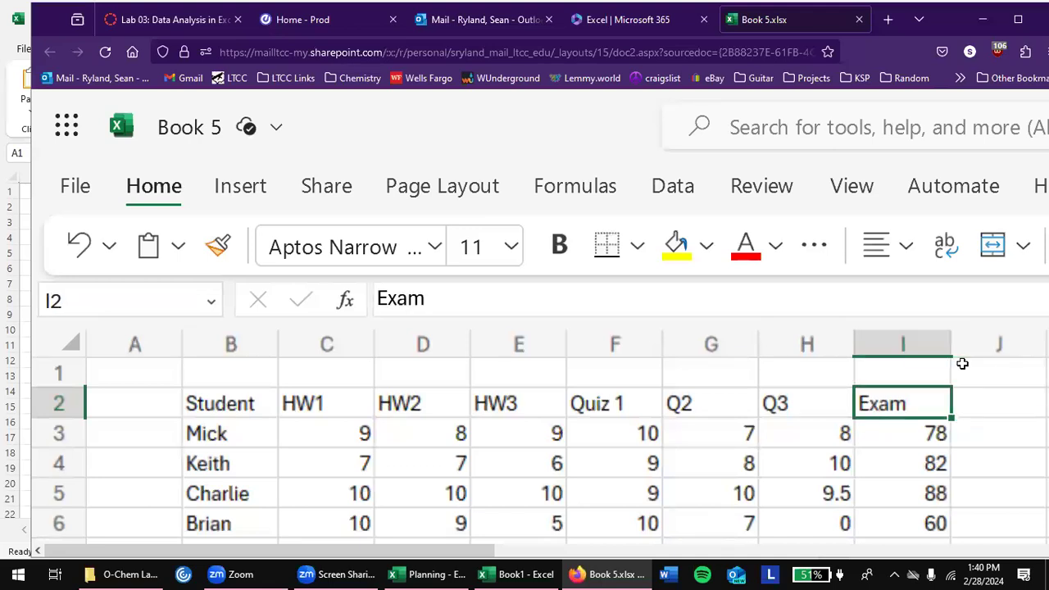
pyautogui.click(1018, 19)
pyautogui.press('Right')
pyautogui.press('Right')
pyautogui.press('Right')
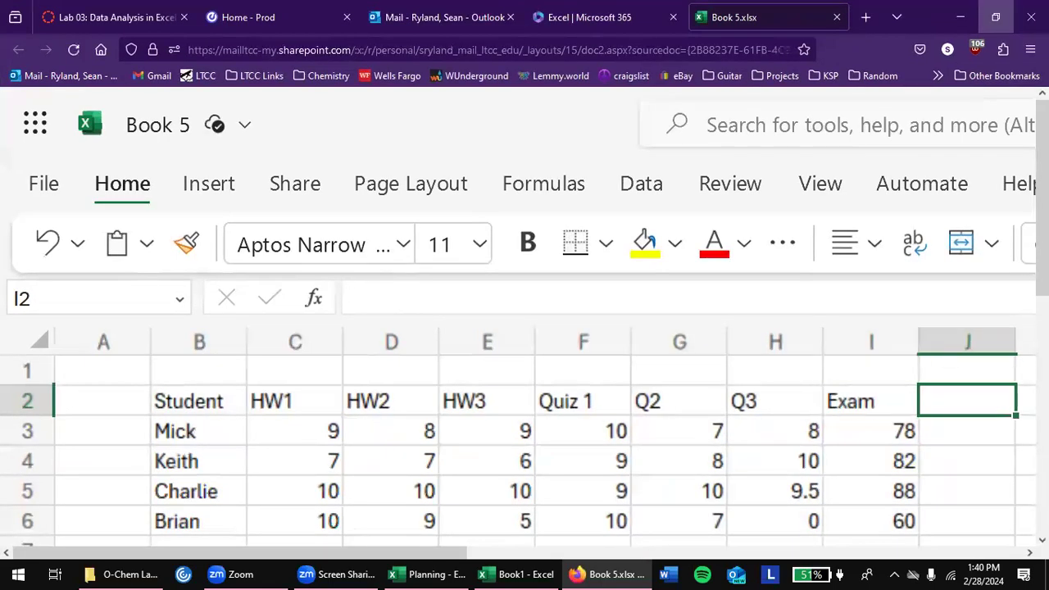
pyautogui.press('Left')
pyautogui.press('Left')
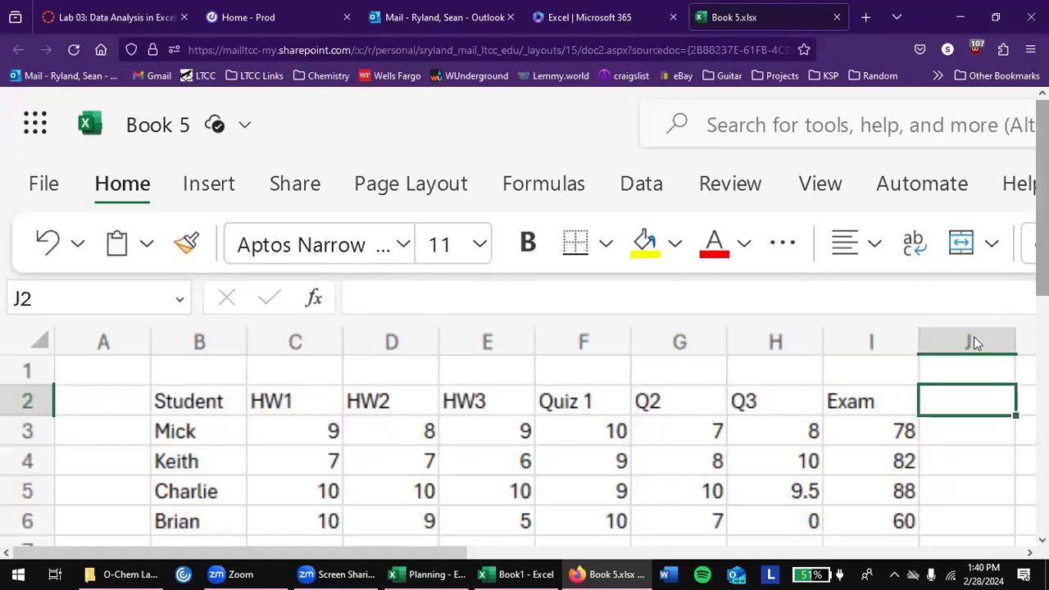
pyautogui.hscroll(1, 929, 373)
pyautogui.hscroll(3, 928, 373)
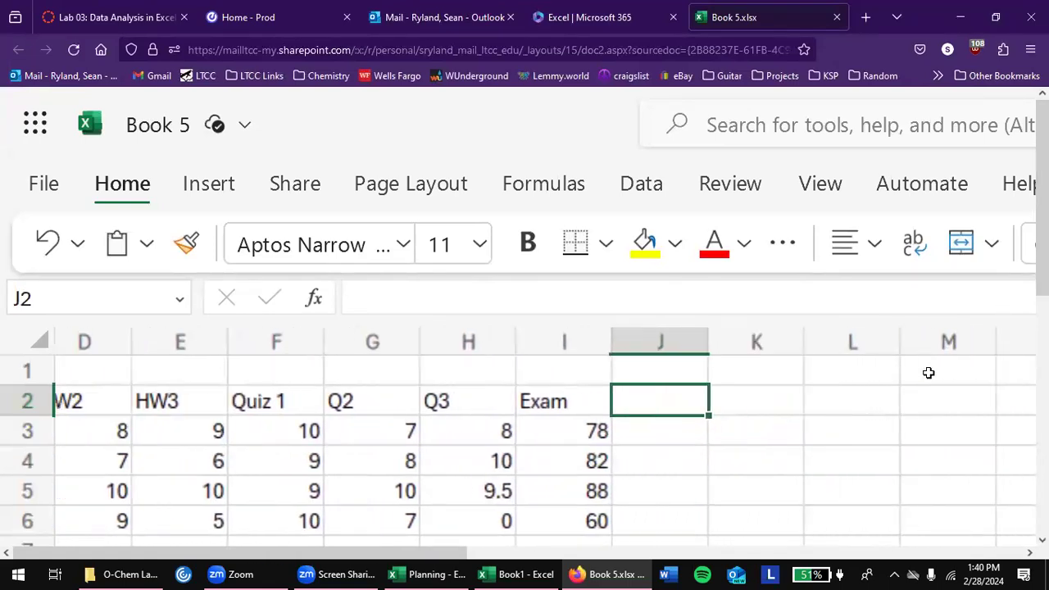
pyautogui.click(686, 434)
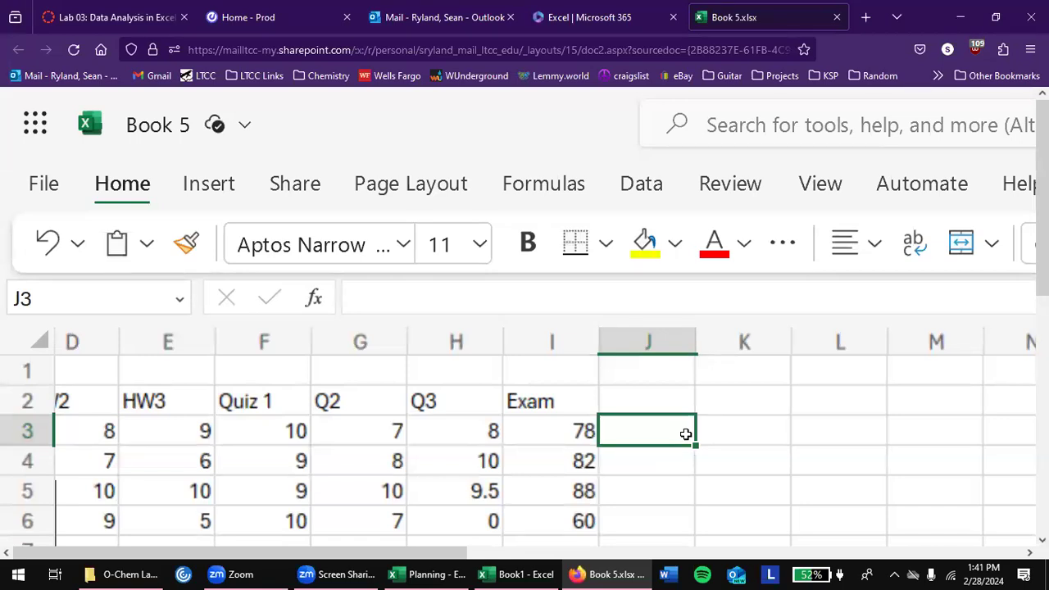
# Change the header in cell H2 to Q3 (pts) to put the unit in the column label
pyautogui.doubleClick(463, 402)
pyautogui.write('(')
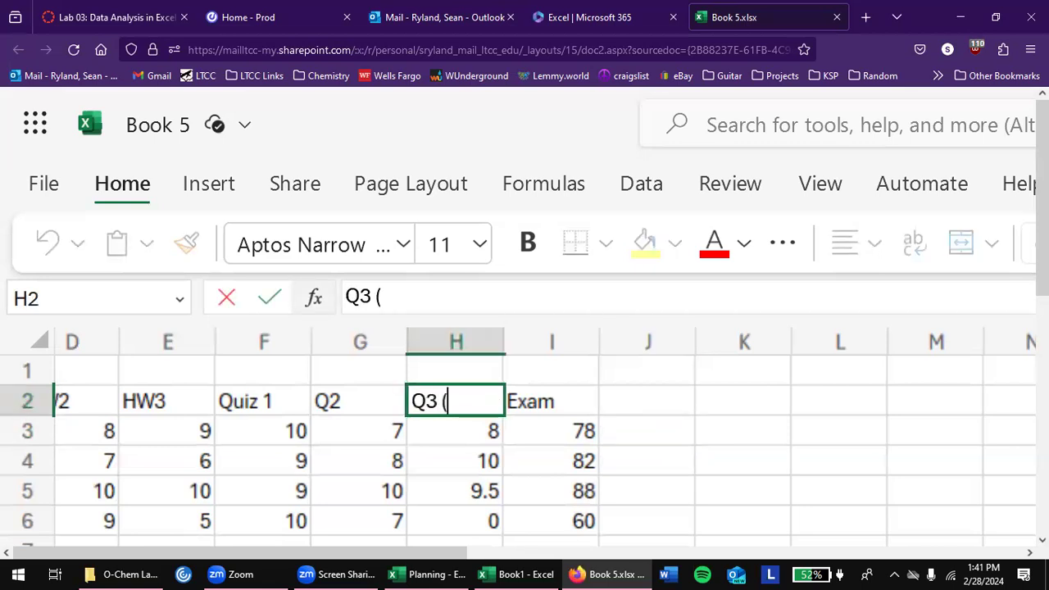
pyautogui.write('pts')
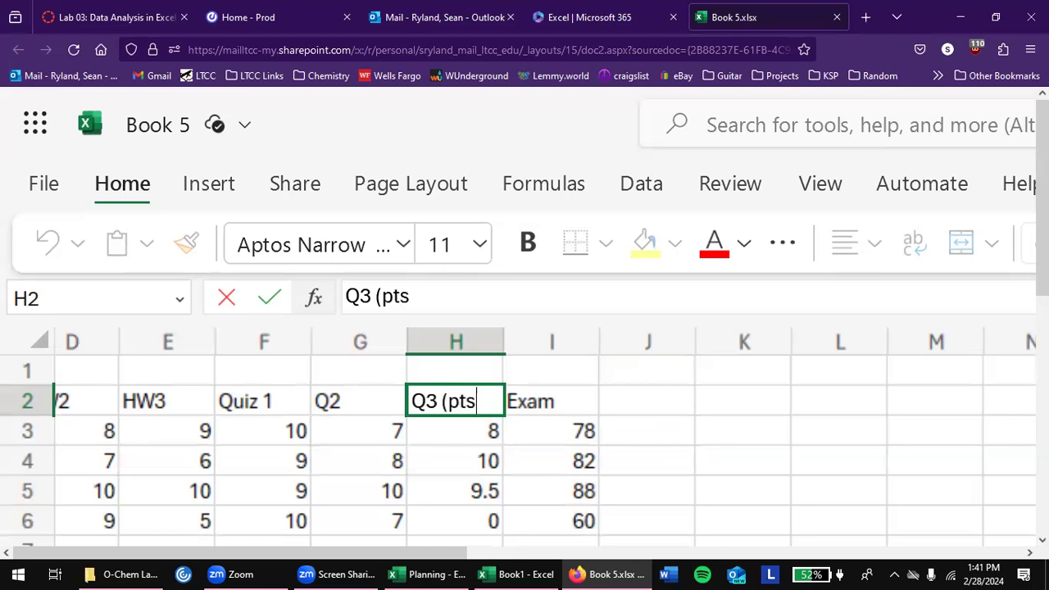
pyautogui.write(')')
pyautogui.press('Return')
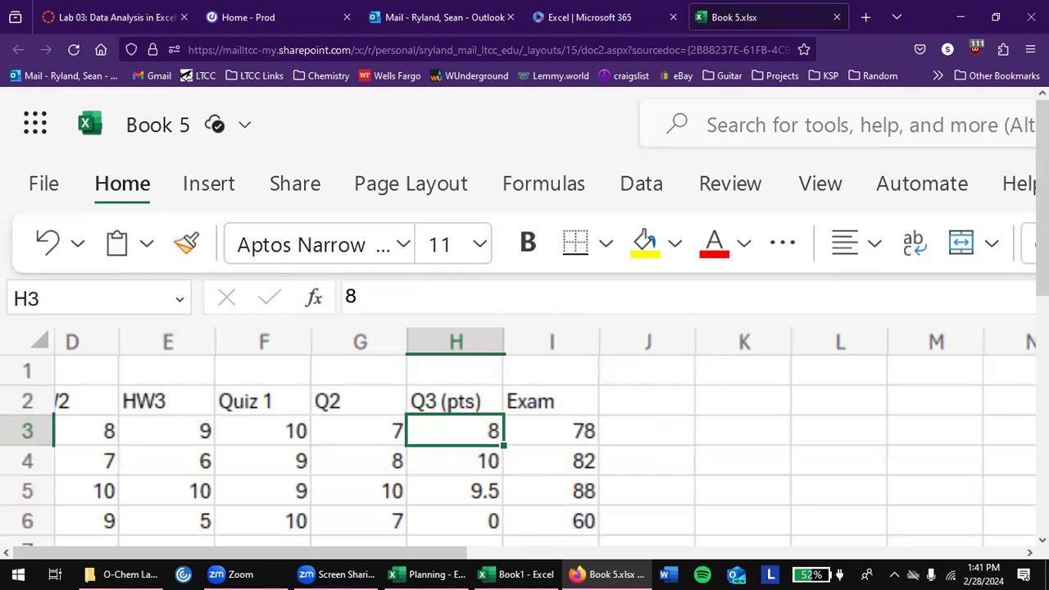
# Append the unit pts to the first student's Q3 score in H3 and reset the cell to the plain number 8
pyautogui.press('F2')
pyautogui.write('pt')
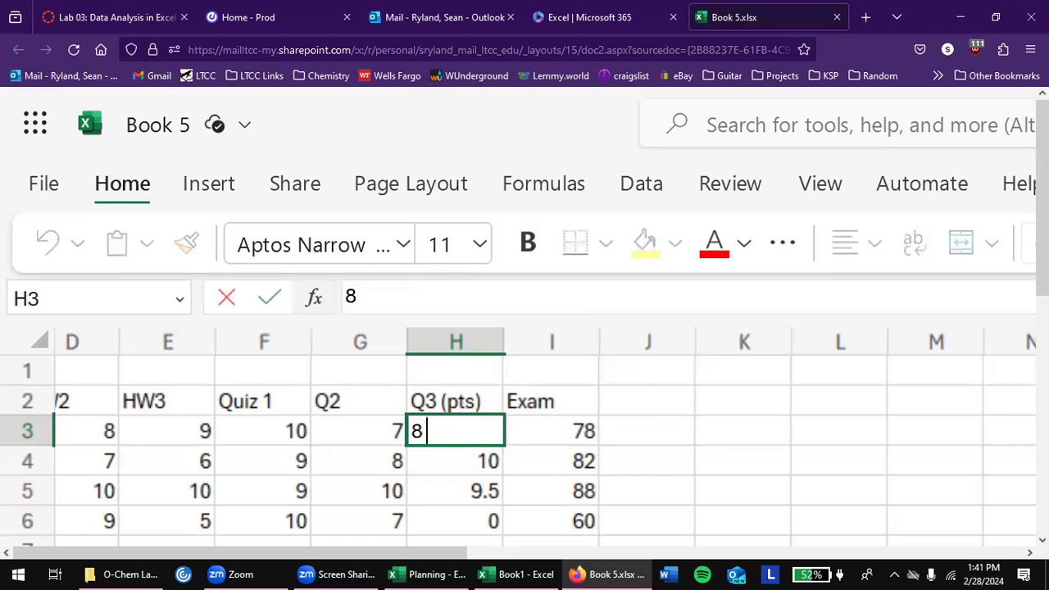
pyautogui.write('s')
pyautogui.press('Return')
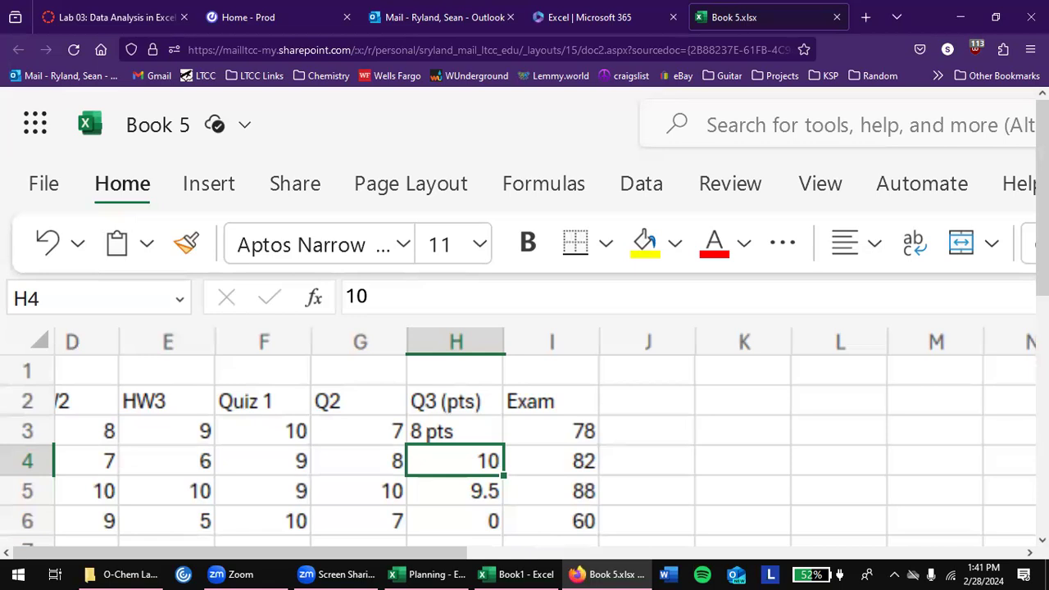
pyautogui.click(455, 431)
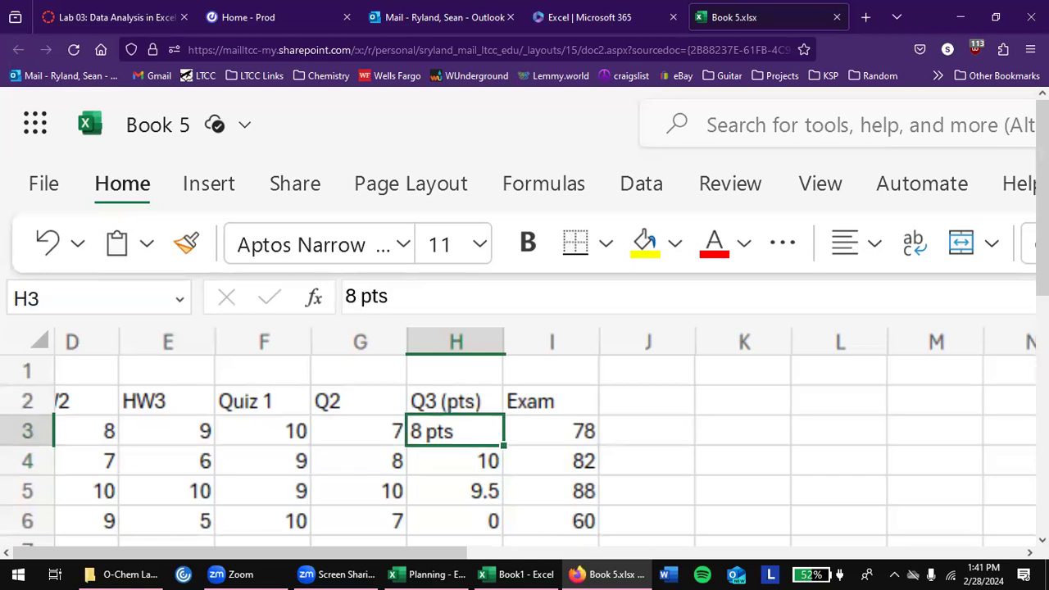
pyautogui.write('8')
pyautogui.press('Return')
# Add the column header HW pts in cell J2, directly after the Exam column
pyautogui.press('Right')
pyautogui.press('Right')
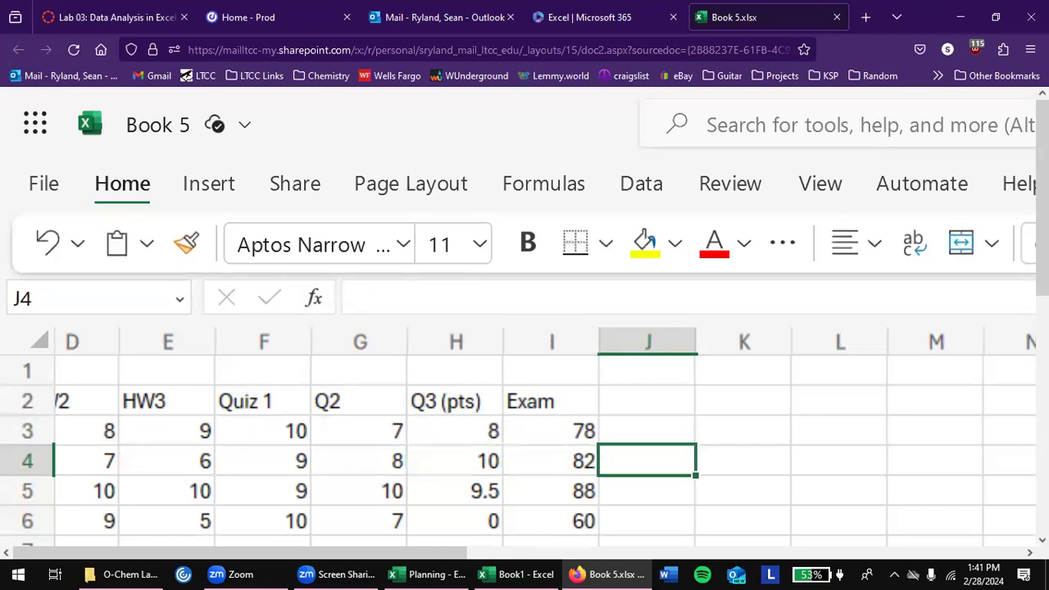
pyautogui.press('Up')
pyautogui.press('Up')
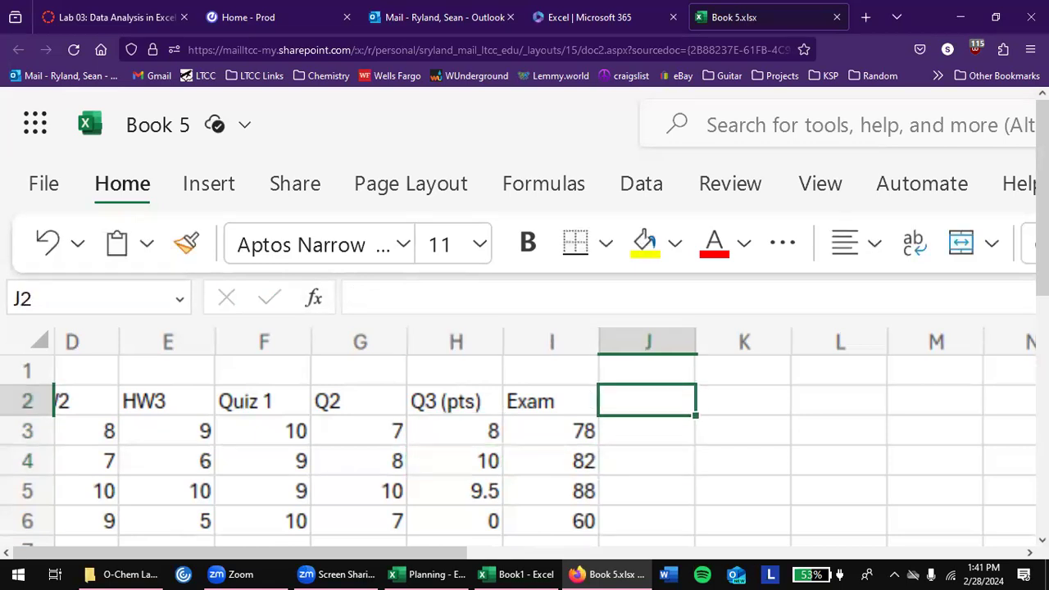
pyautogui.write('HW pts')
pyautogui.press('Return')
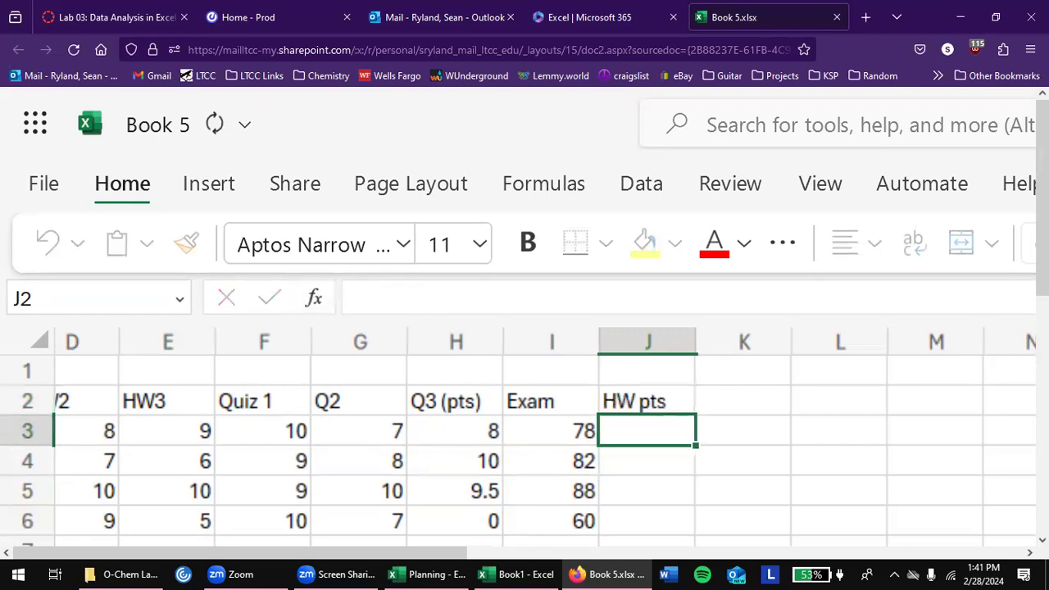
# Add the column header Hw% in cell K2, next to the homework points header
pyautogui.press('Up')
pyautogui.press('Right')
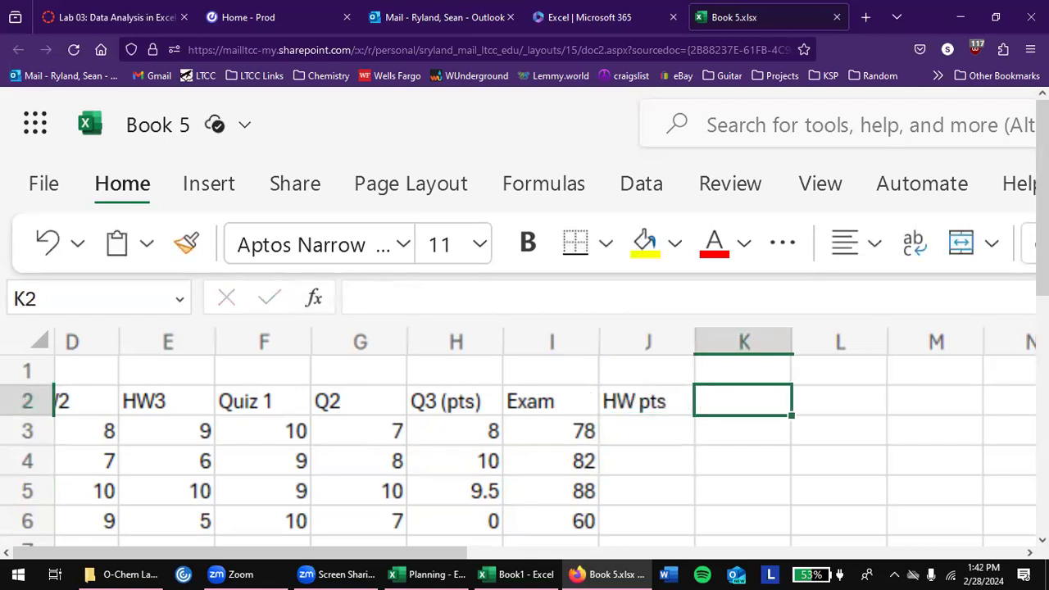
pyautogui.write('Hw%')
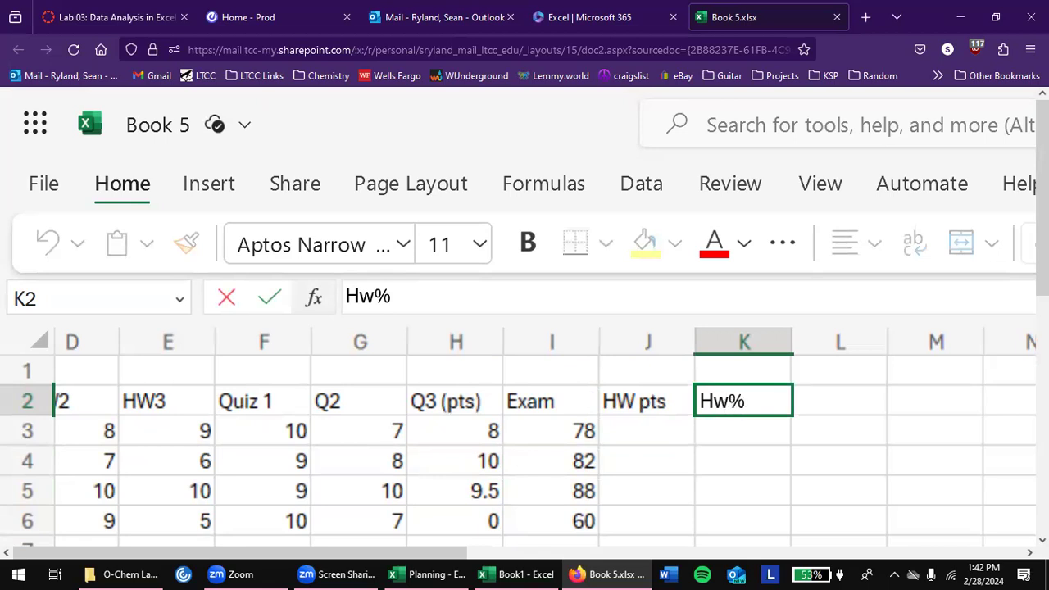
pyautogui.press('Tab')
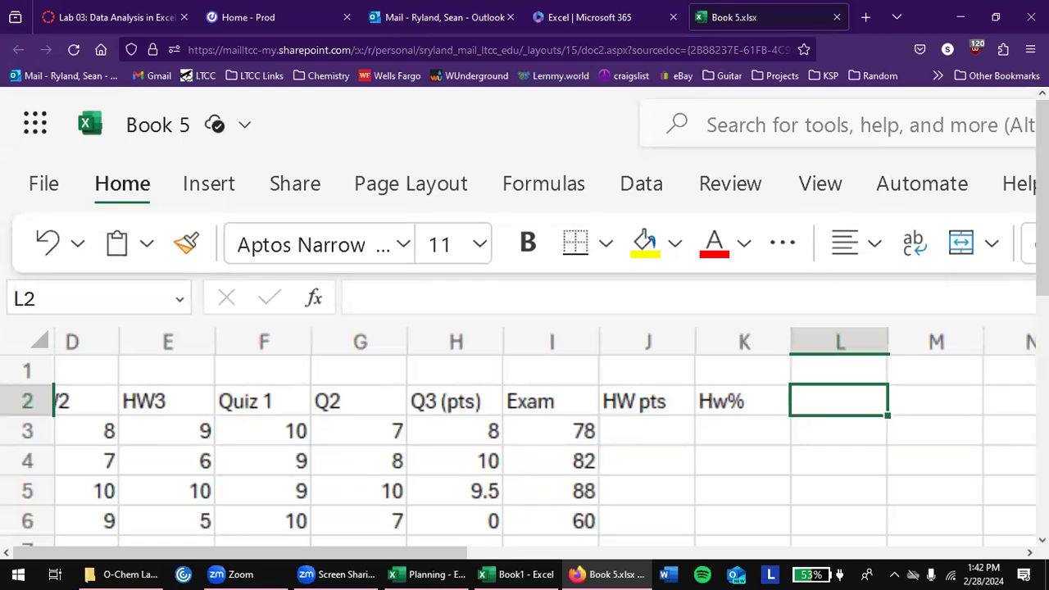
# Jump between the ends of the header row and of the Student column to examine the table's extent
pyautogui.press('Left')
pyautogui.hotkey('ctrl', 'Left')
pyautogui.hotkey('ctrl', 'Right')
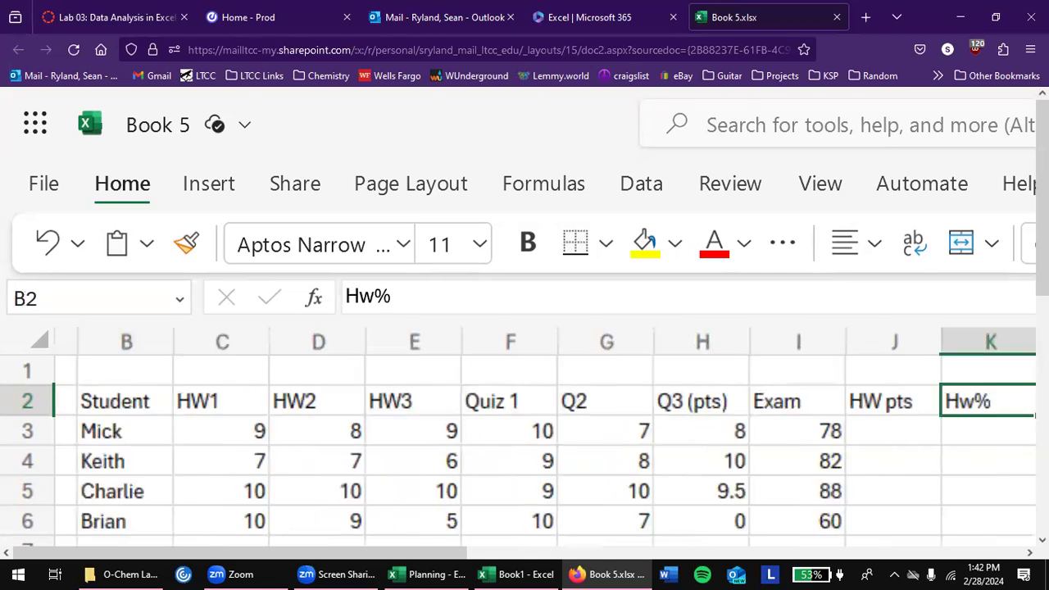
pyautogui.hotkey('ctrl', 'Left')
pyautogui.hotkey('ctrl', 'Right')
pyautogui.hotkey('ctrl', 'Left')
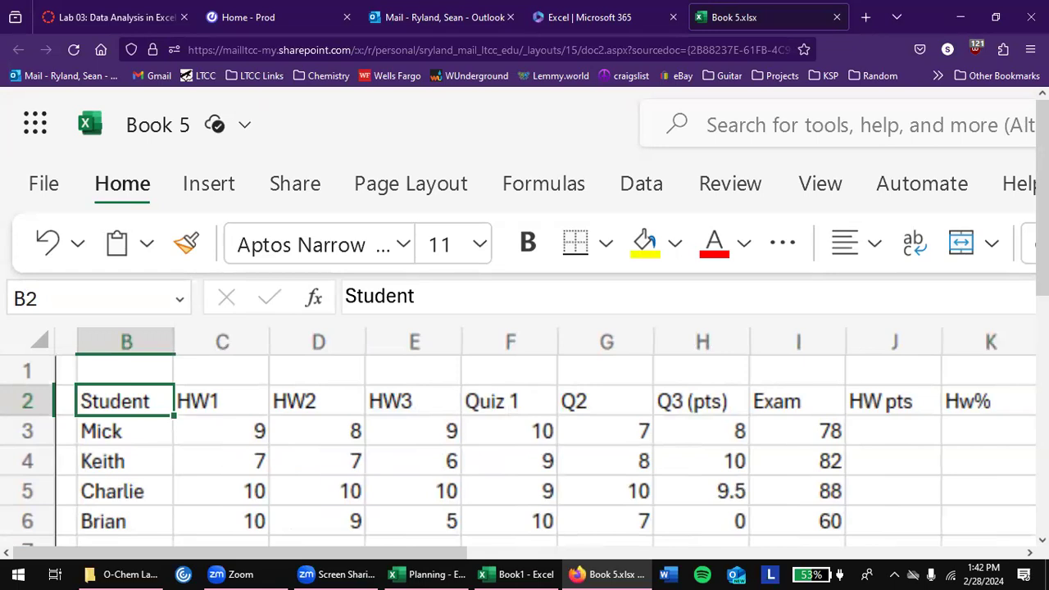
pyautogui.hotkey('ctrl', 'Down')
pyautogui.hotkey('ctrl', 'Up')
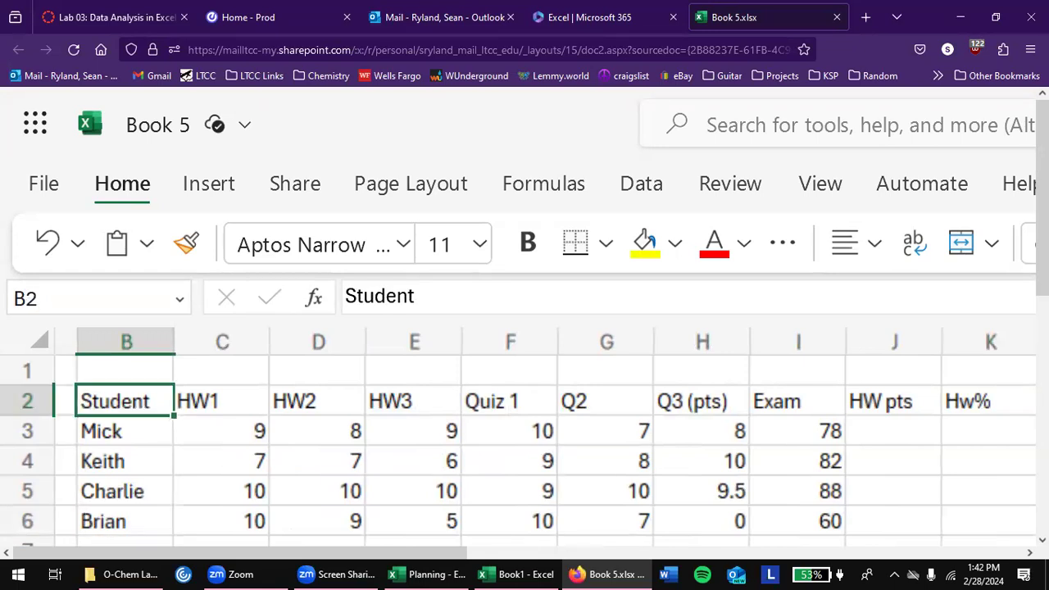
# Select the header cells from Student through Q3 (pts) and release the selection by moving along the row
pyautogui.hotkey('shift', 'Right')
pyautogui.hotkey('shift', 'Right')
pyautogui.hotkey('shift', 'Right')
pyautogui.hotkey('shift', 'Right')
pyautogui.hotkey('shift', 'Right')
pyautogui.hotkey('shift', 'Right')
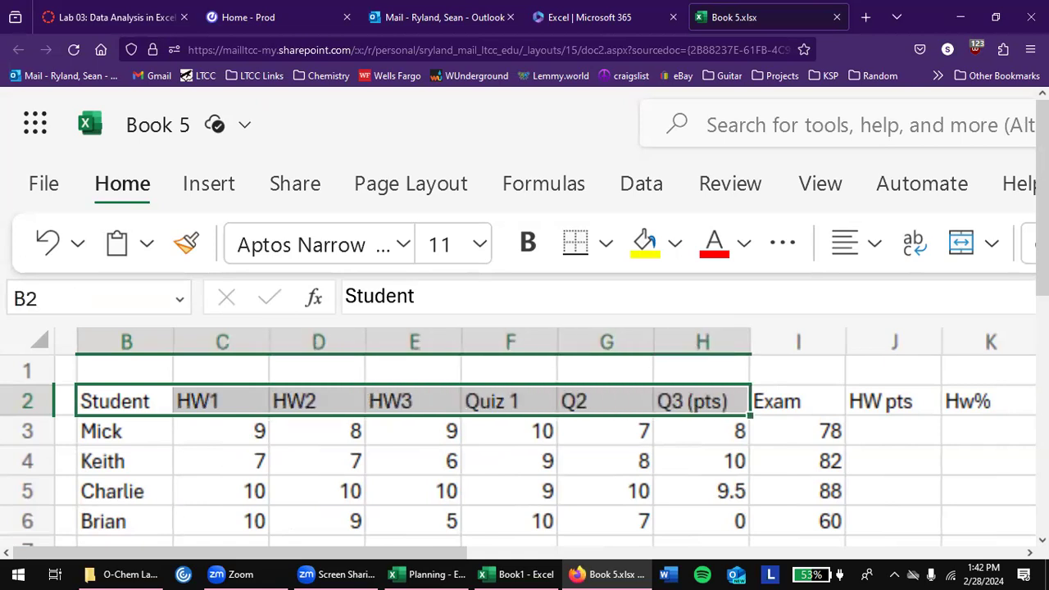
pyautogui.press('Right')
pyautogui.press('Right')
pyautogui.press('Right')
pyautogui.press('Right')
pyautogui.press('Right')
pyautogui.press('Right')
pyautogui.press('Right')
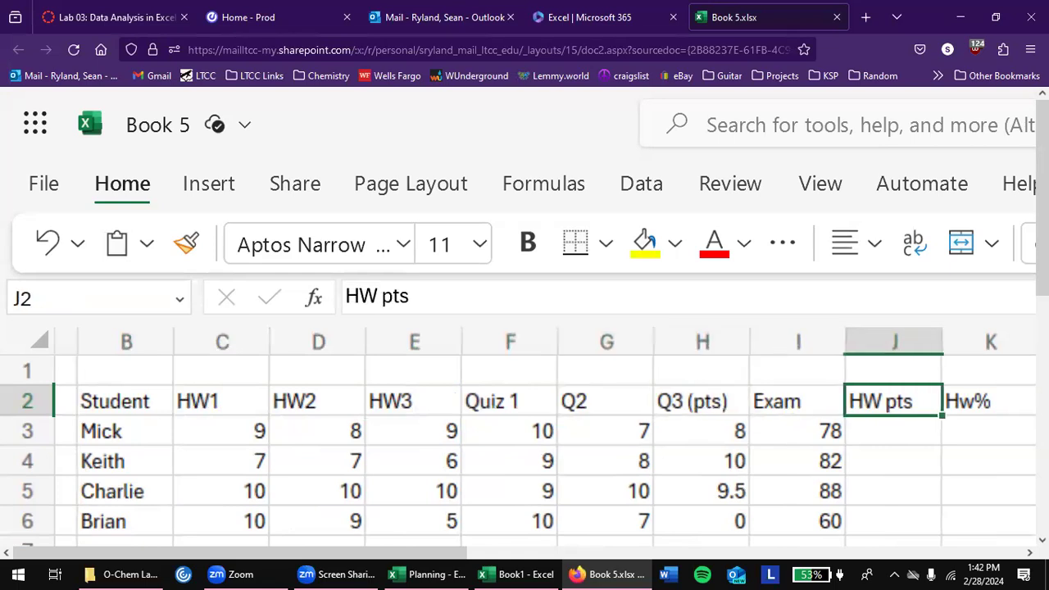
pyautogui.press('Left')
pyautogui.press('Left')
# Add the column headers Quiz pts in cell L2 and Quiz% in cell M2
pyautogui.hscroll(2, 903, 390)
pyautogui.click(908, 398)
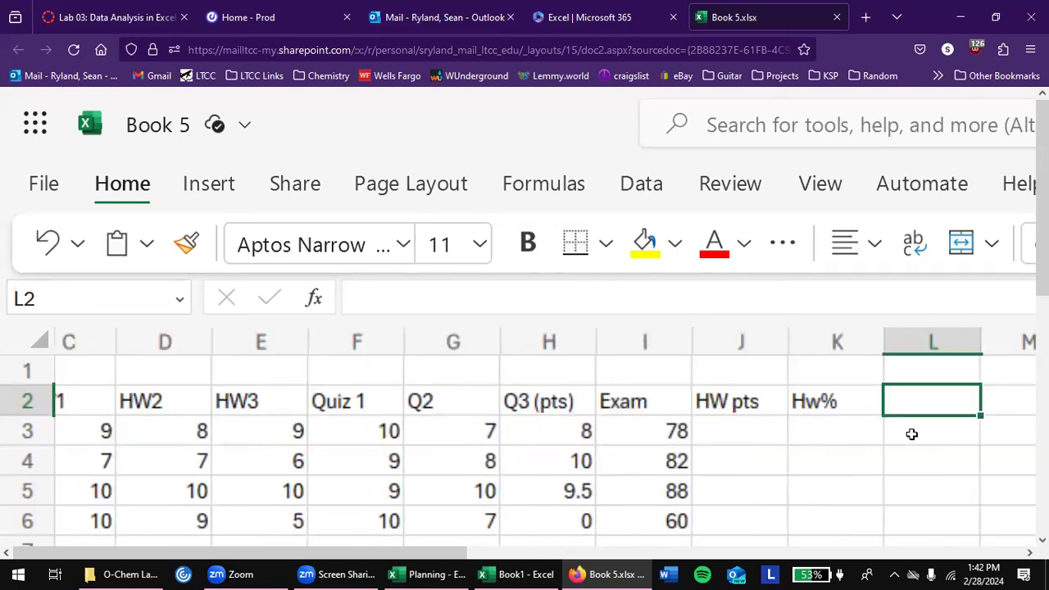
pyautogui.write('Quiz')
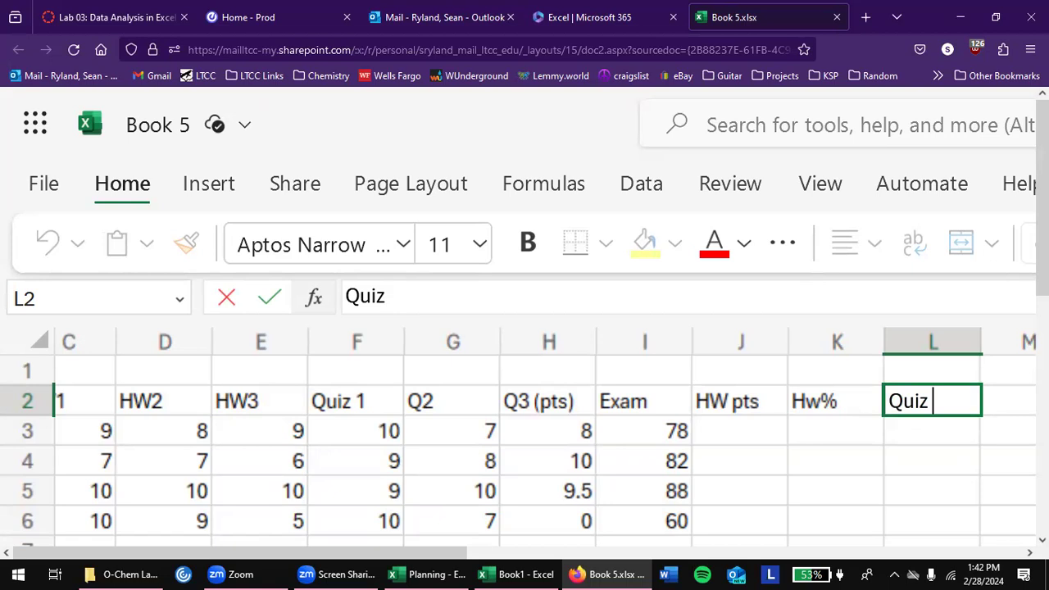
pyautogui.write('pts')
pyautogui.press('Tab')
pyautogui.write('Quiz')
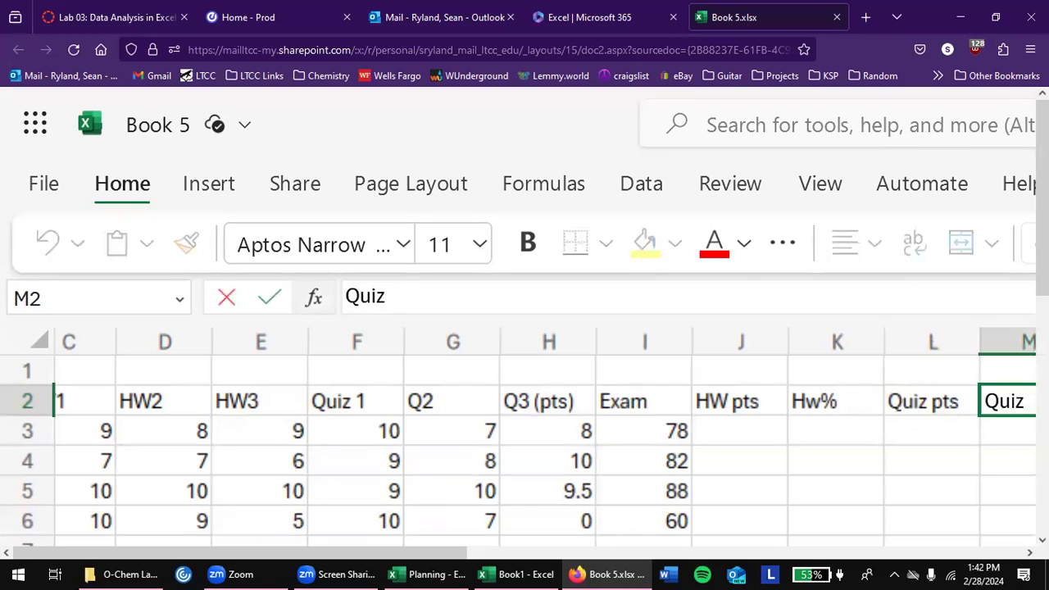
pyautogui.write('%')
pyautogui.press('Return')
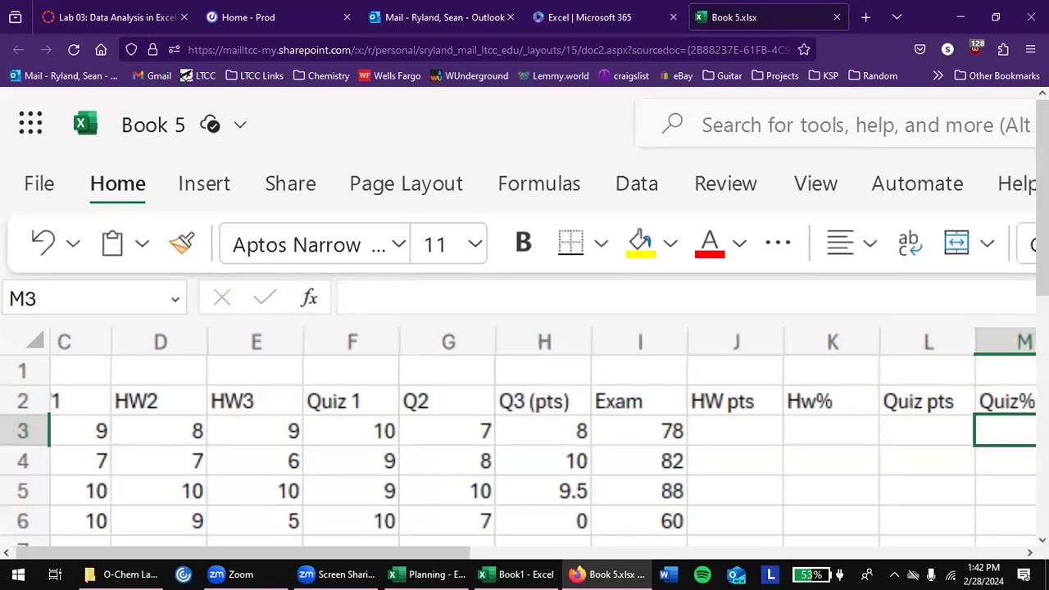
# Enter the first student's homework total in J3 with literal numbers as =9+8+9, and dismiss the feature announcement
pyautogui.press('Left')
pyautogui.press('Left')
pyautogui.press('Left')
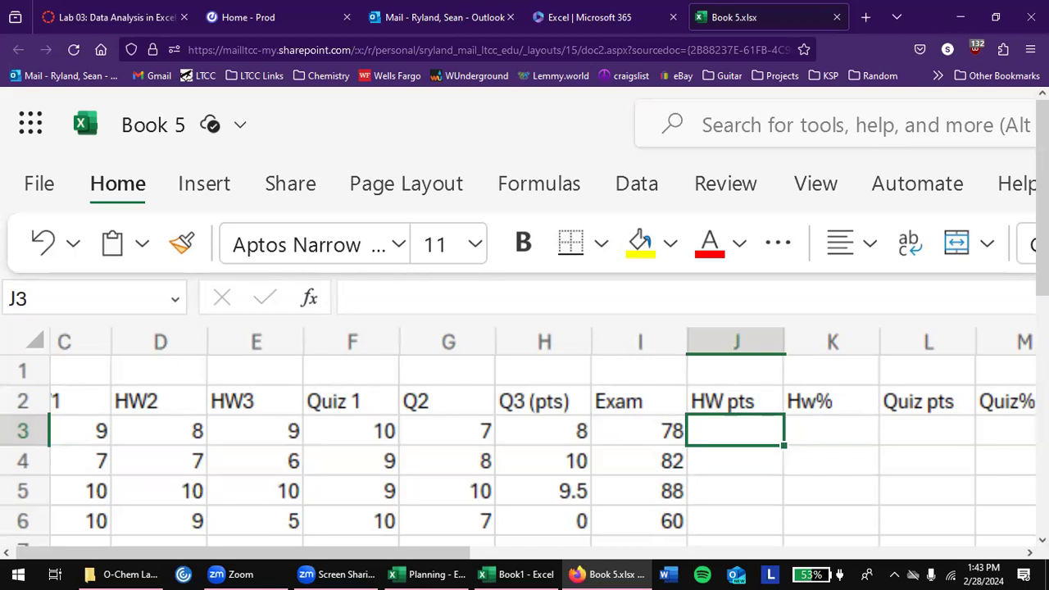
pyautogui.write('=')
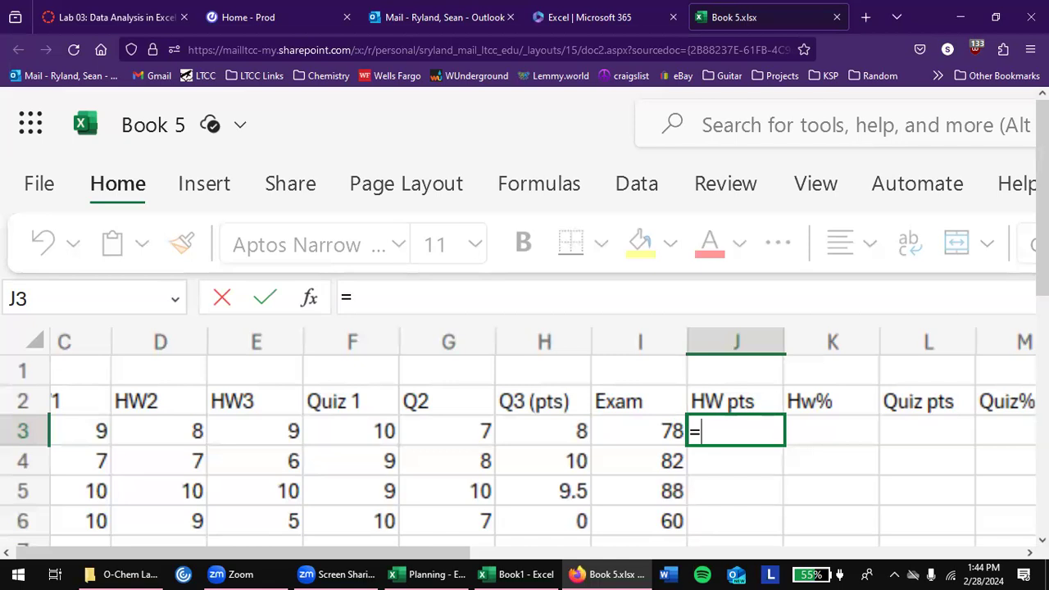
pyautogui.write('9+8+9')
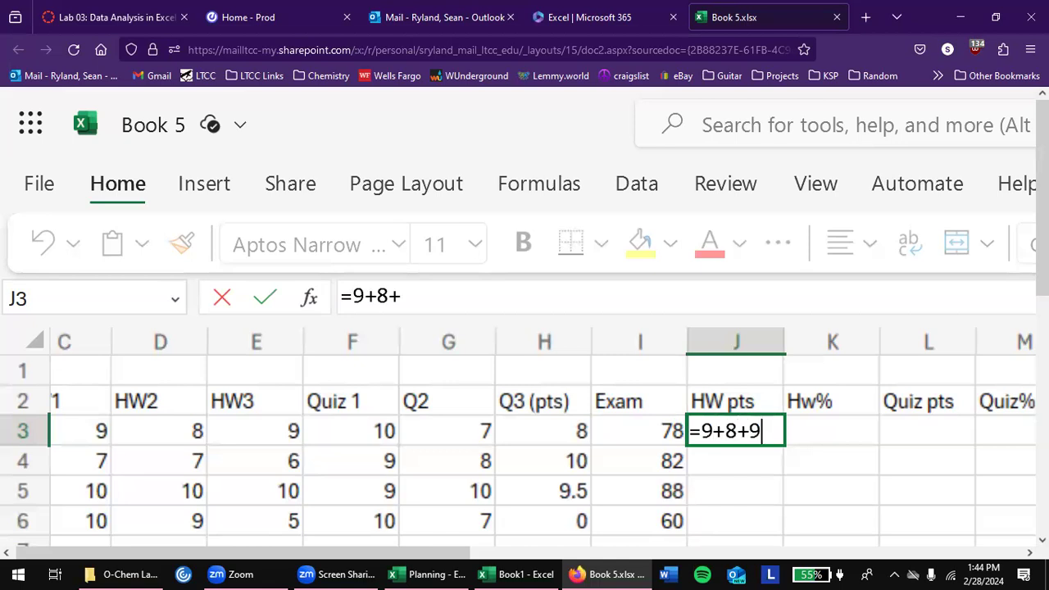
pyautogui.press('Return')
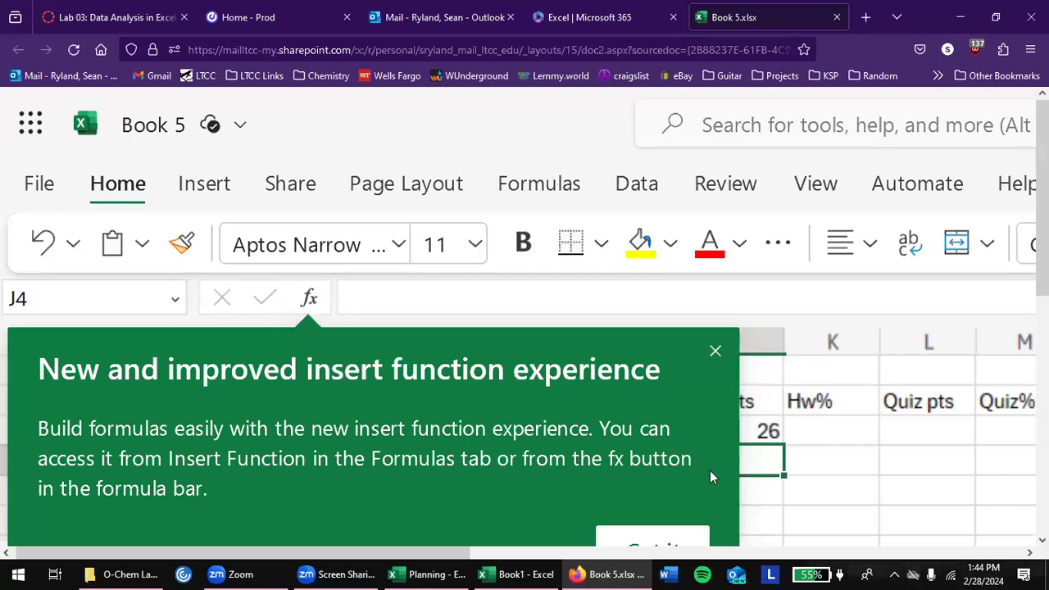
pyautogui.click(715, 352)
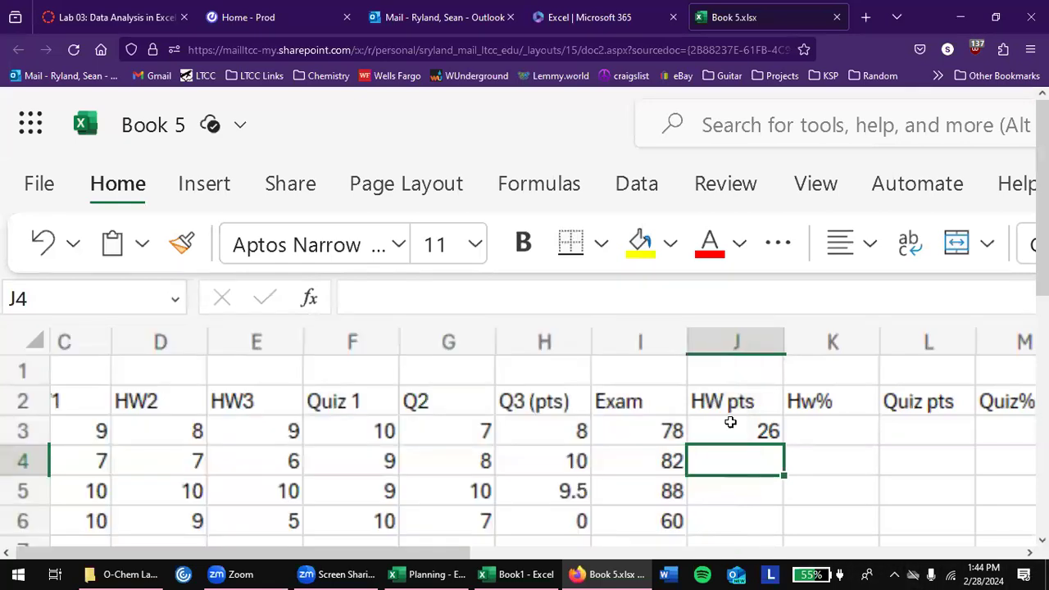
# Check the formula in J3 and change the first student's HW2 score in D3 to 10
pyautogui.scroll(-2, 853, 494)
pyautogui.scroll(1, 853, 494)
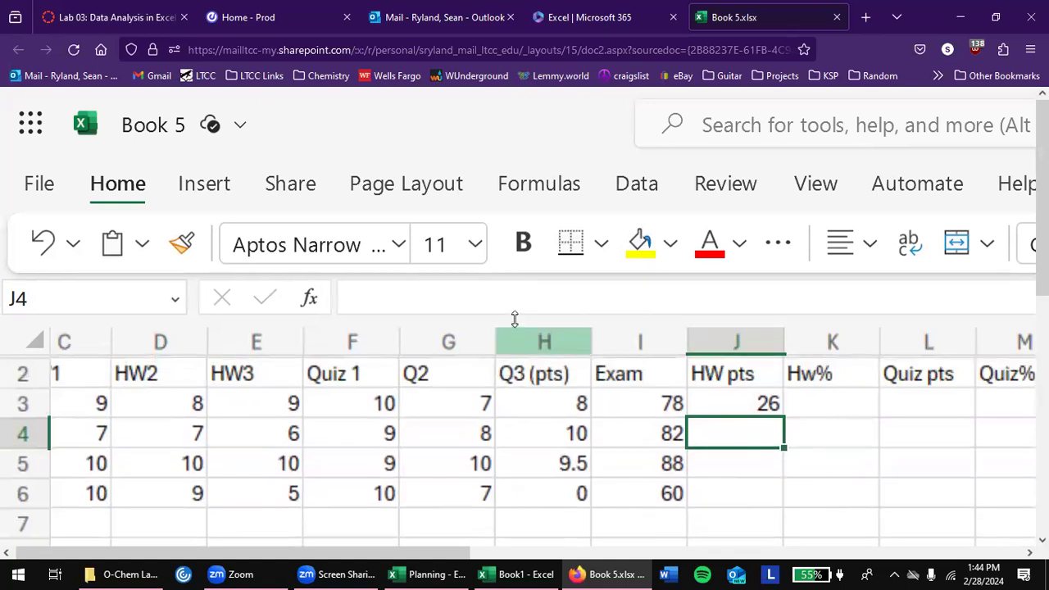
pyautogui.scroll(-1, 399, 438)
pyautogui.scroll(1, 398, 442)
pyautogui.scroll(-2, 524, 241)
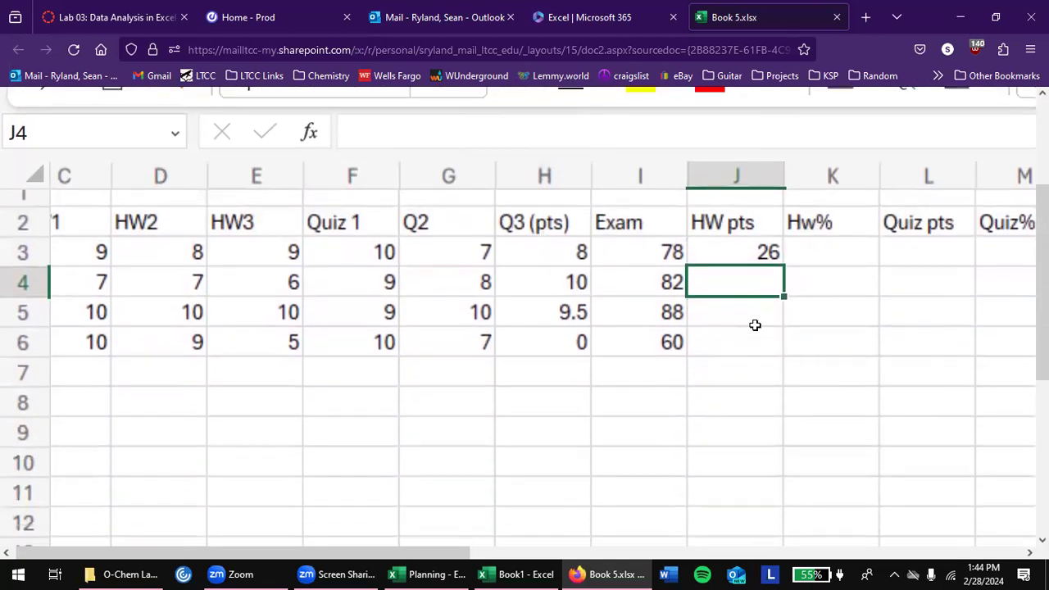
pyautogui.click(728, 251)
pyautogui.scroll(2, 728, 250)
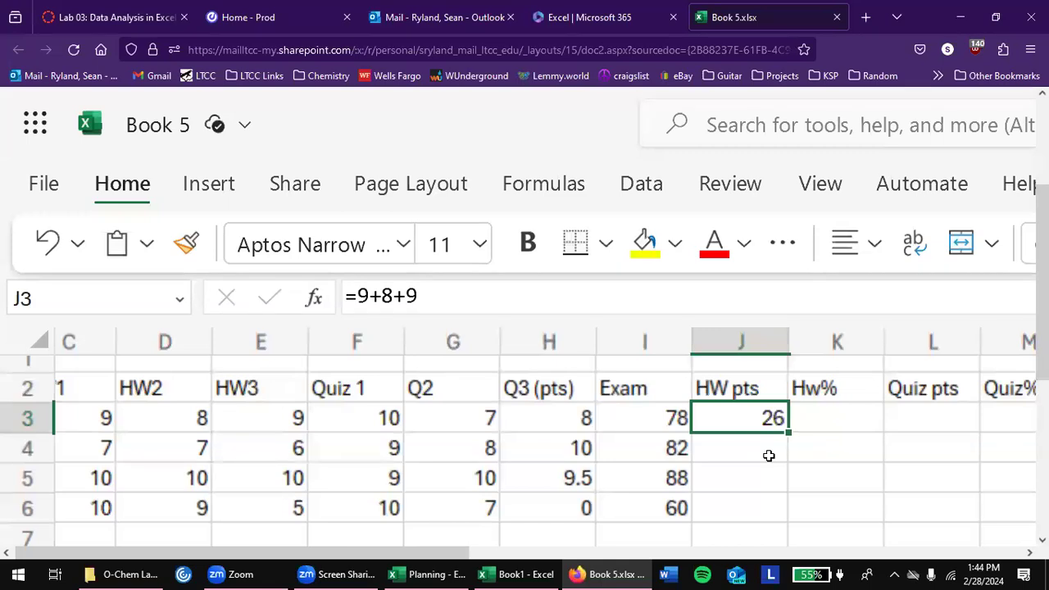
pyautogui.click(203, 411)
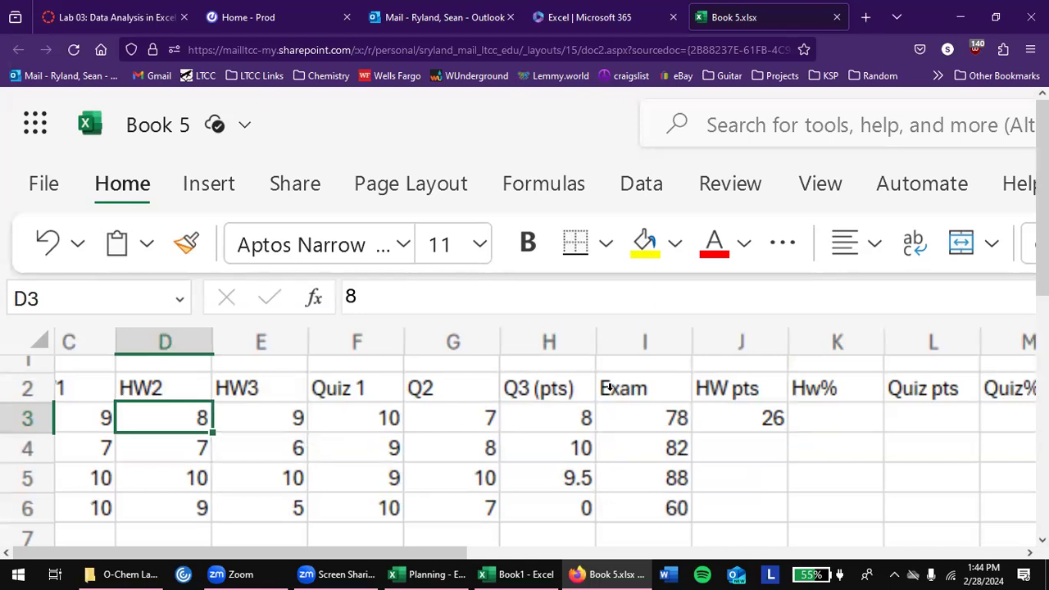
pyautogui.write('10')
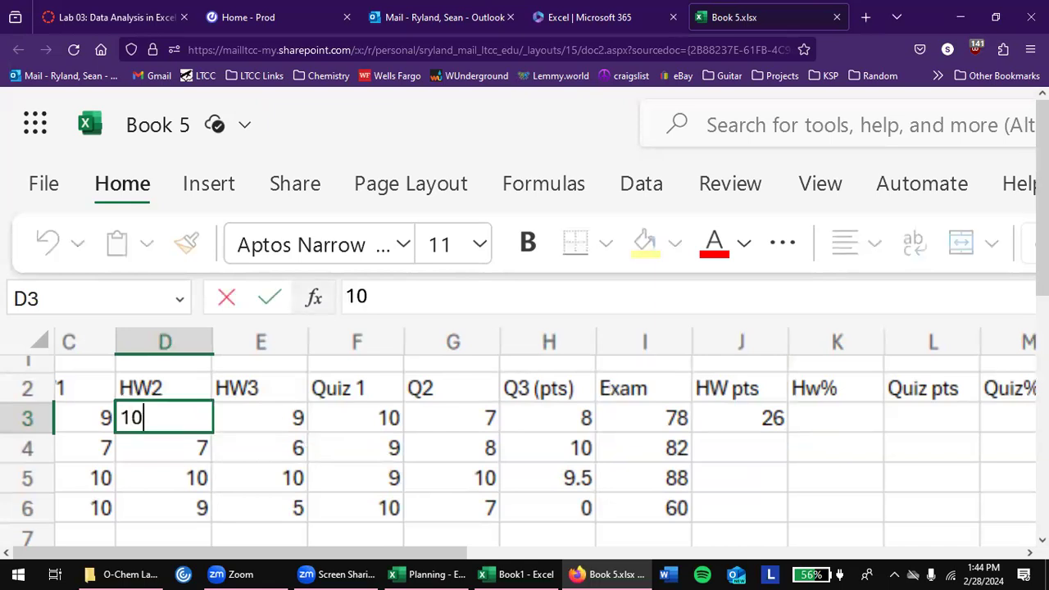
pyautogui.press('Return')
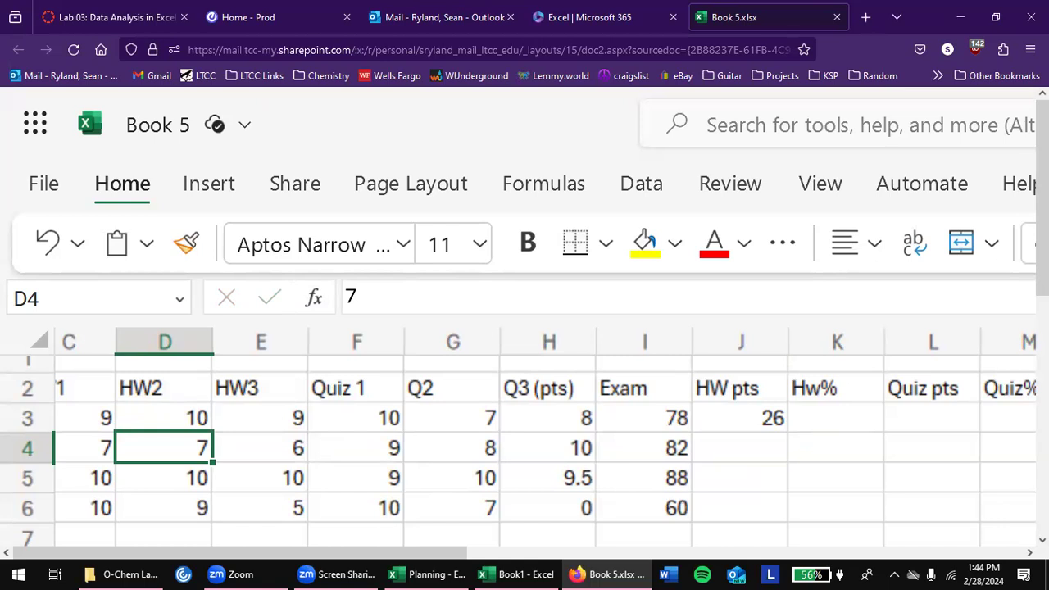
# Reset the first student's HW2 score in D3 to 8
pyautogui.click(260, 448)
pyautogui.click(164, 447)
pyautogui.click(164, 418)
pyautogui.write('8')
pyautogui.press('Right')
# Replace the homework total in J3 with the cell-reference formula =C3+D3+E3 and check which cells it refers to
pyautogui.press('Right')
pyautogui.press('Right')
pyautogui.press('Right')
pyautogui.press('Right')
pyautogui.press('Right')
pyautogui.write('=')
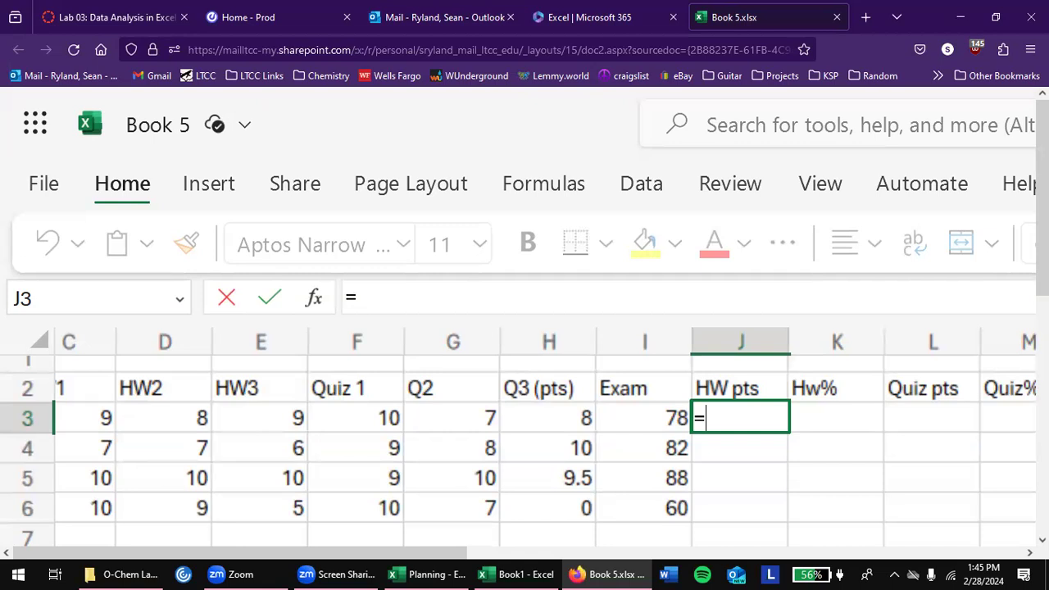
pyautogui.click(104, 415)
pyautogui.write('+')
pyautogui.click(155, 422)
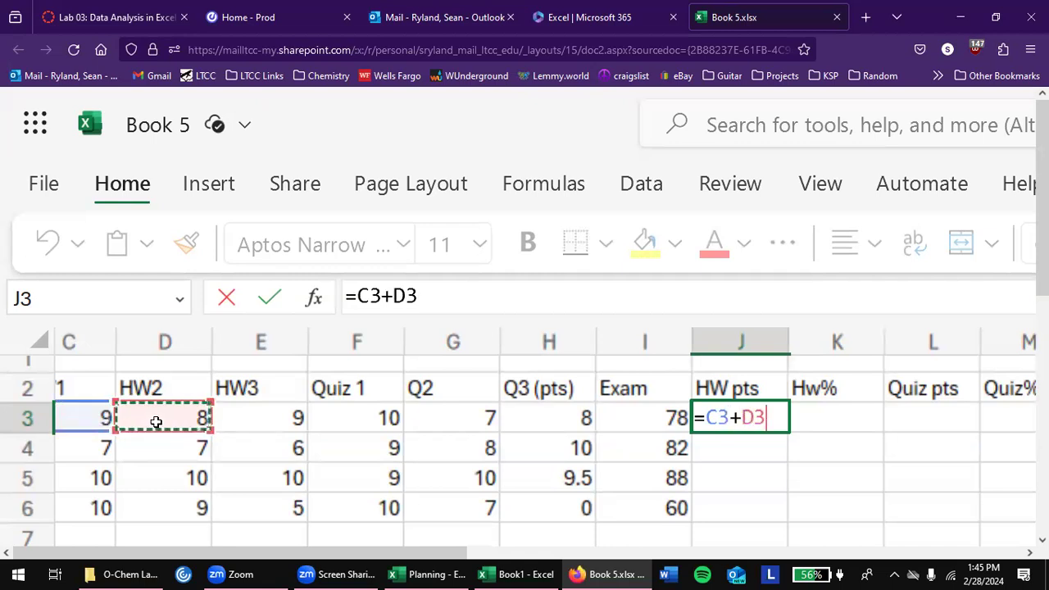
pyautogui.write('+')
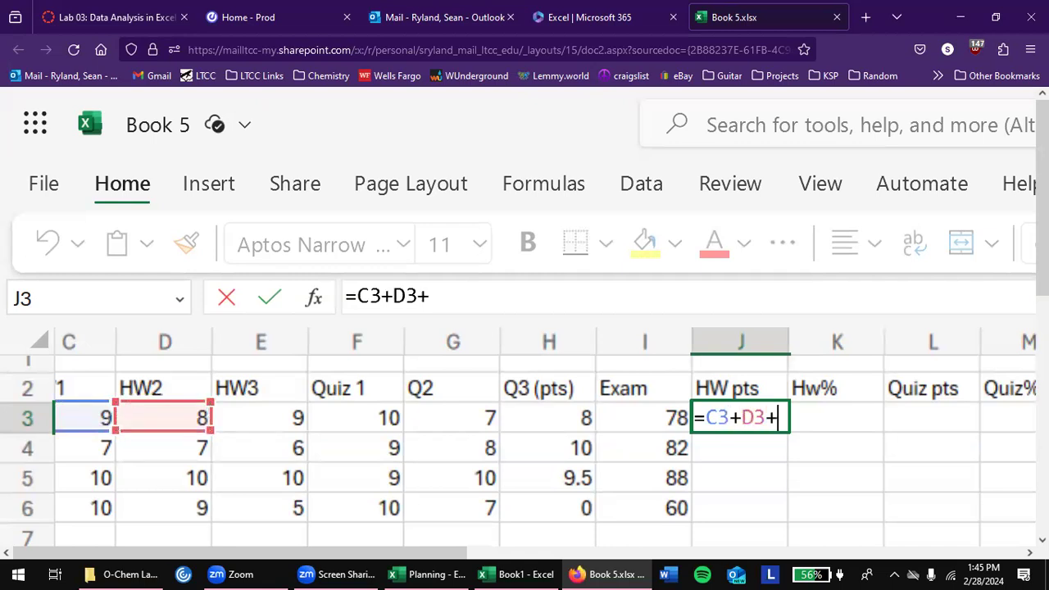
pyautogui.click(246, 421)
pyautogui.press('Return')
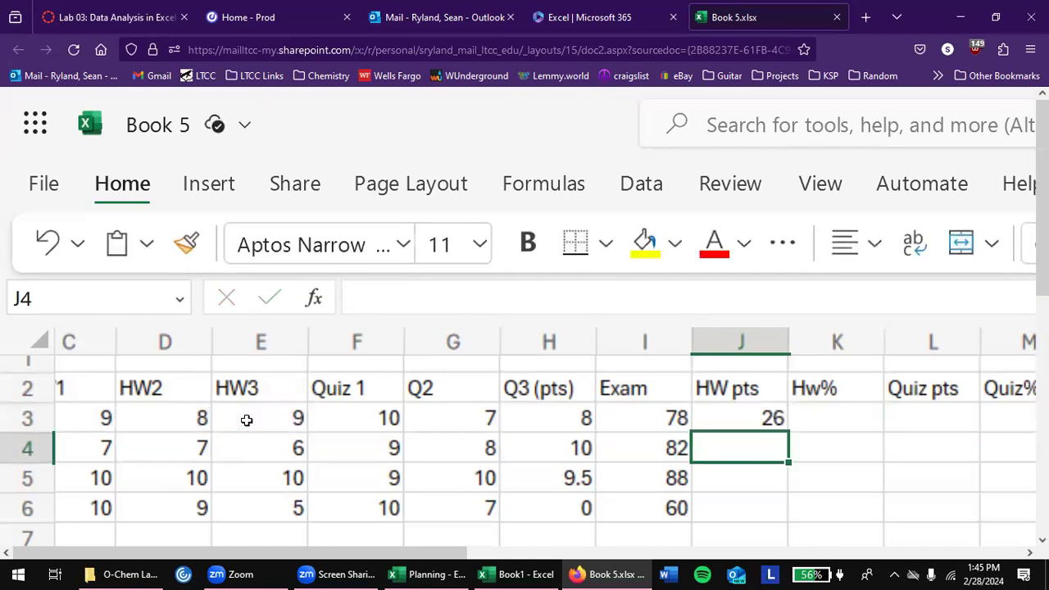
pyautogui.press('Up')
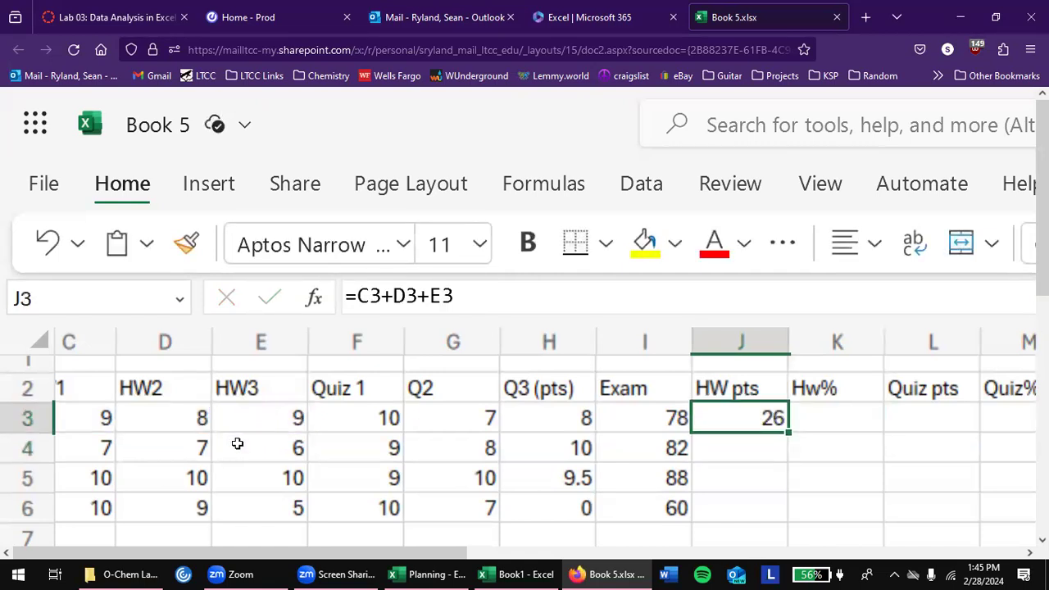
pyautogui.doubleClick(707, 418)
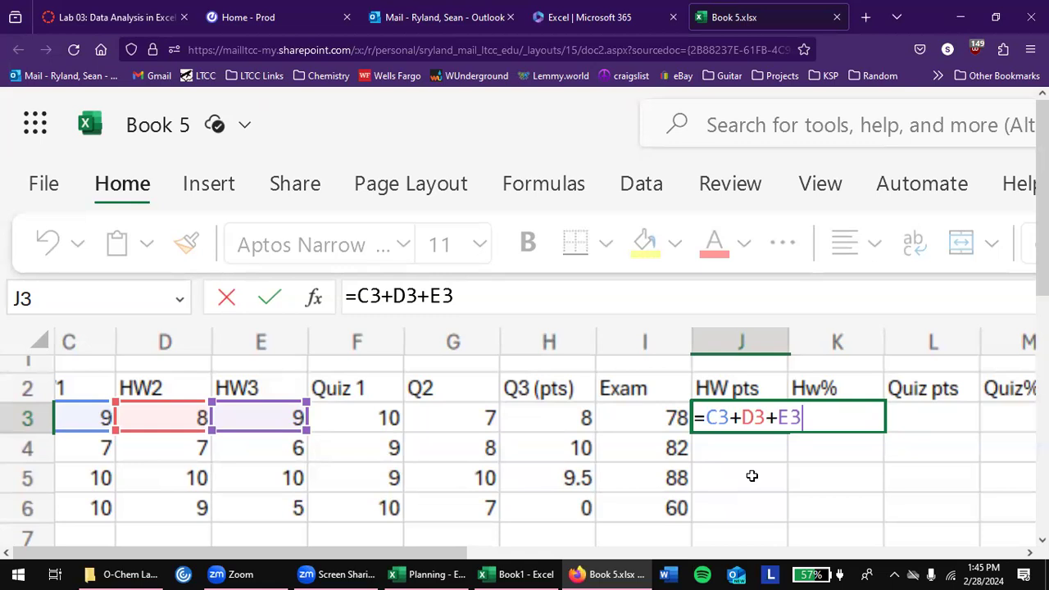
pyautogui.press('Return')
pyautogui.press('Up')
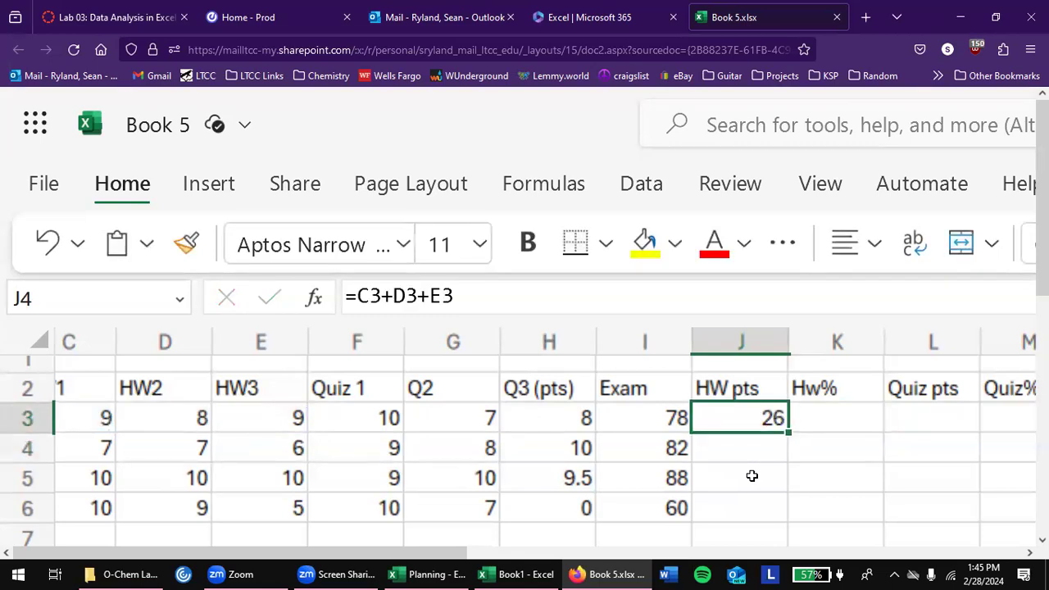
# Set the first student's HW2 score in D3 to 10 to test the cell-reference formula
pyautogui.press('Left')
pyautogui.press('Left')
pyautogui.press('Left')
pyautogui.press('Left')
pyautogui.press('Left')
pyautogui.press('Left')
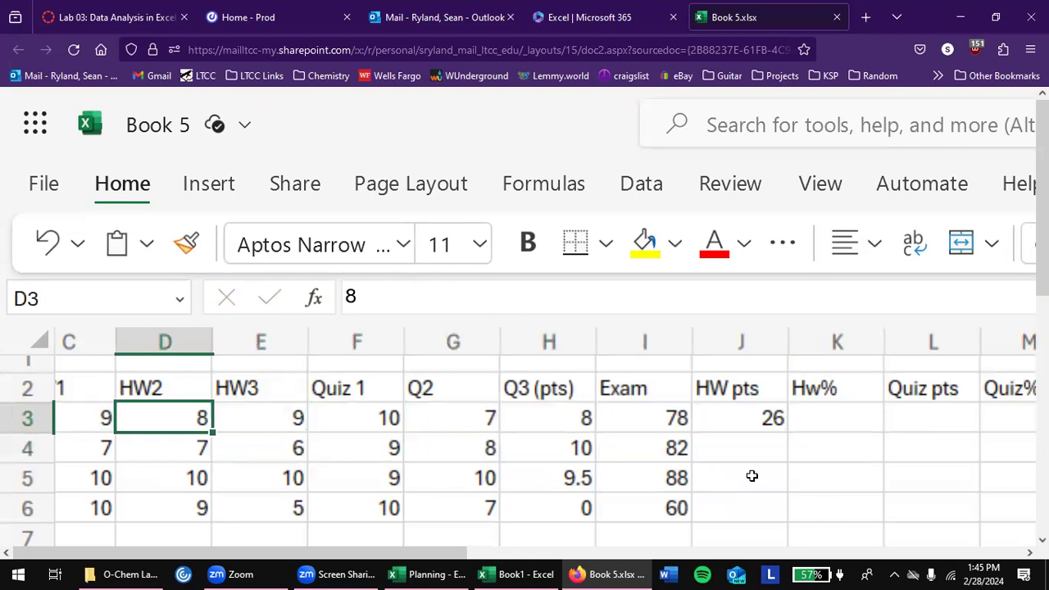
pyautogui.write('10')
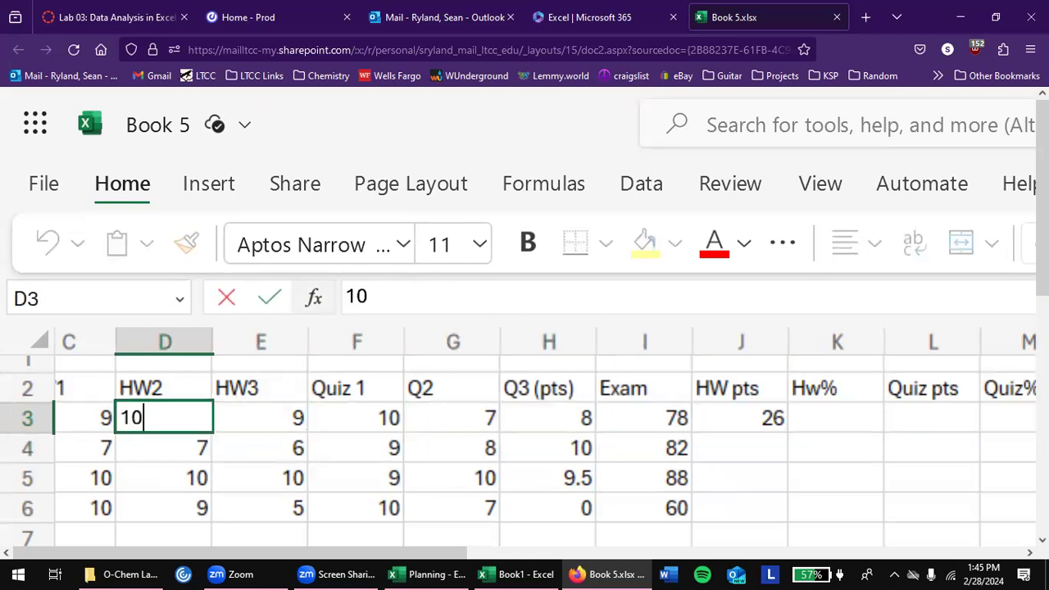
pyautogui.press('Return')
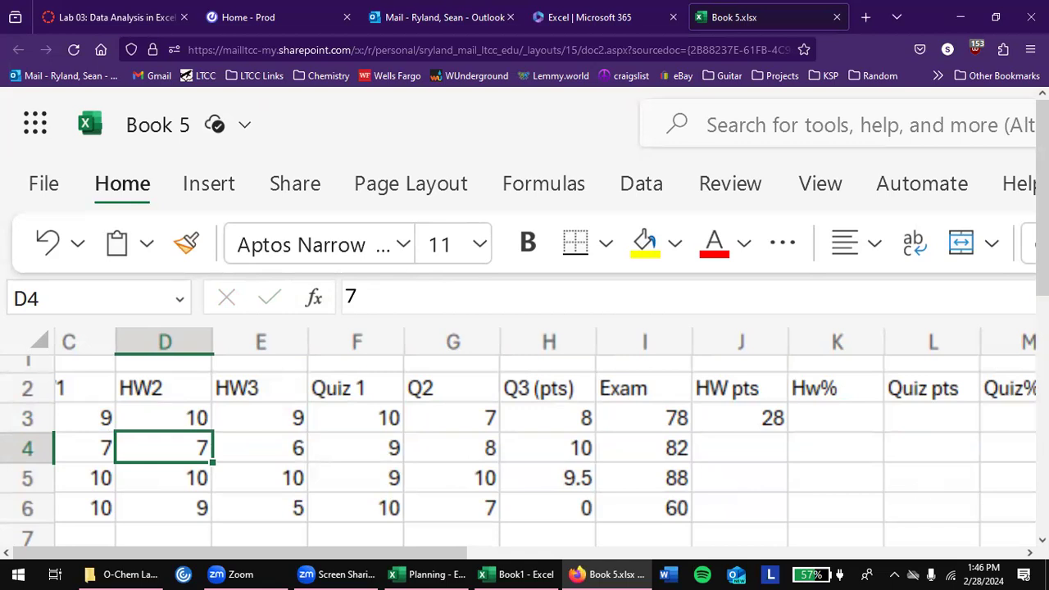
# Copy the homework total formula from J3 down through J6 and compare the formulas in J4 and J3
pyautogui.click(754, 421)
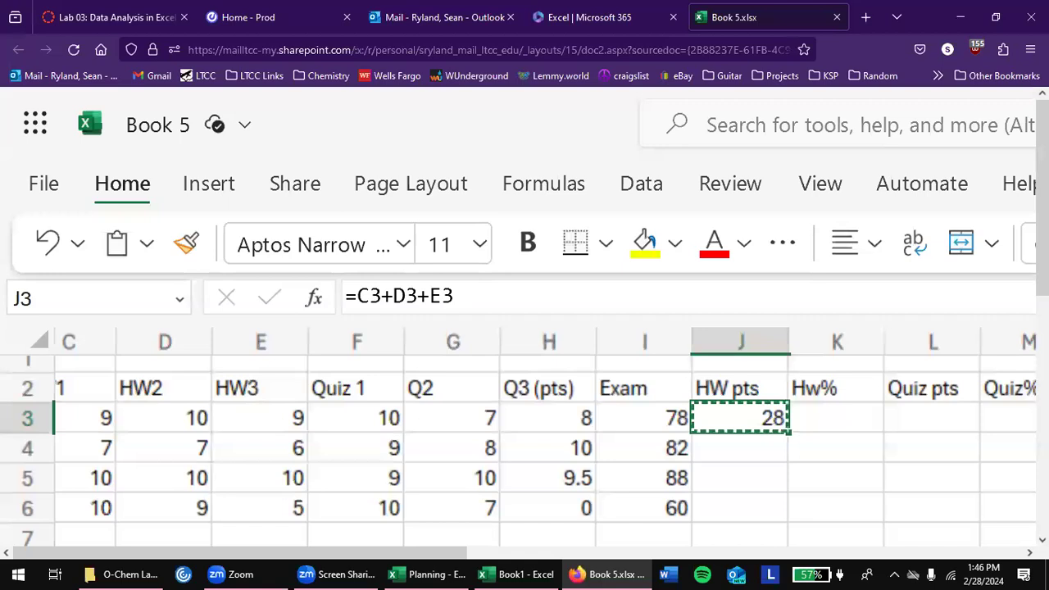
pyautogui.moveTo(740, 417); pyautogui.dragTo(740, 508)
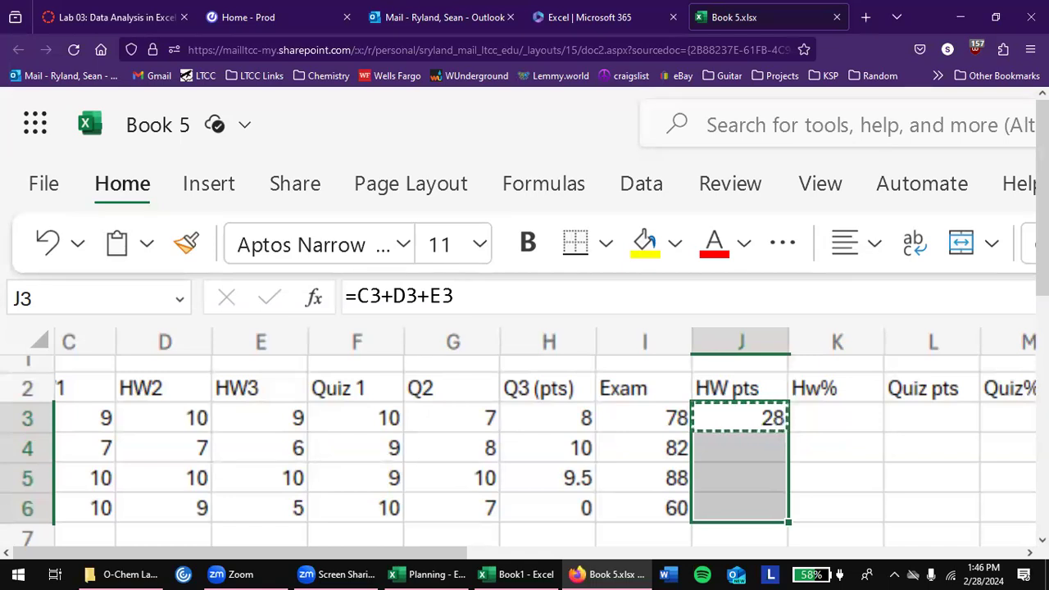
pyautogui.hotkey('ctrl', 'v')
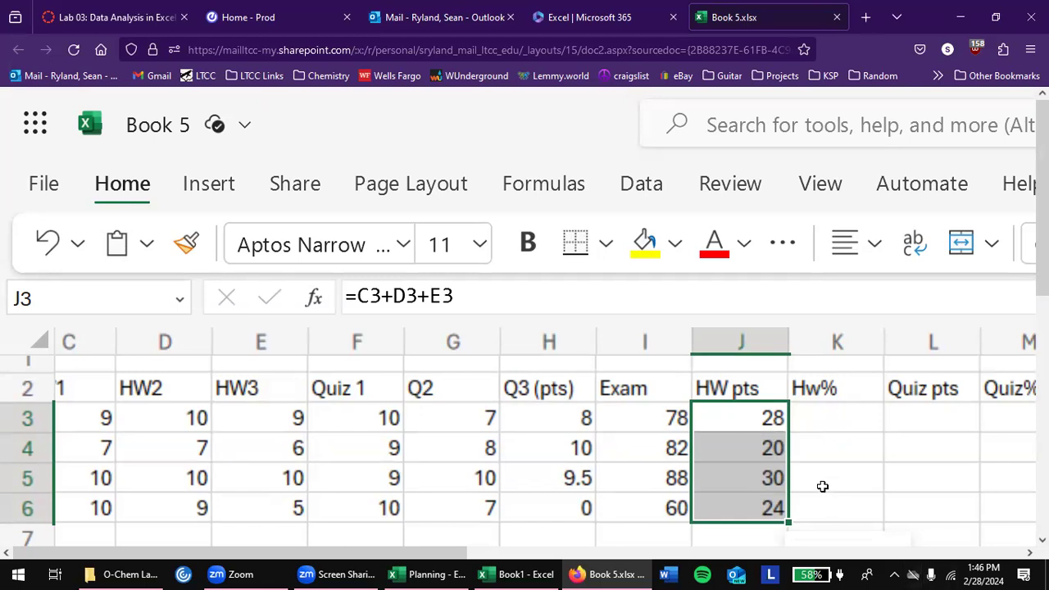
pyautogui.click(758, 438)
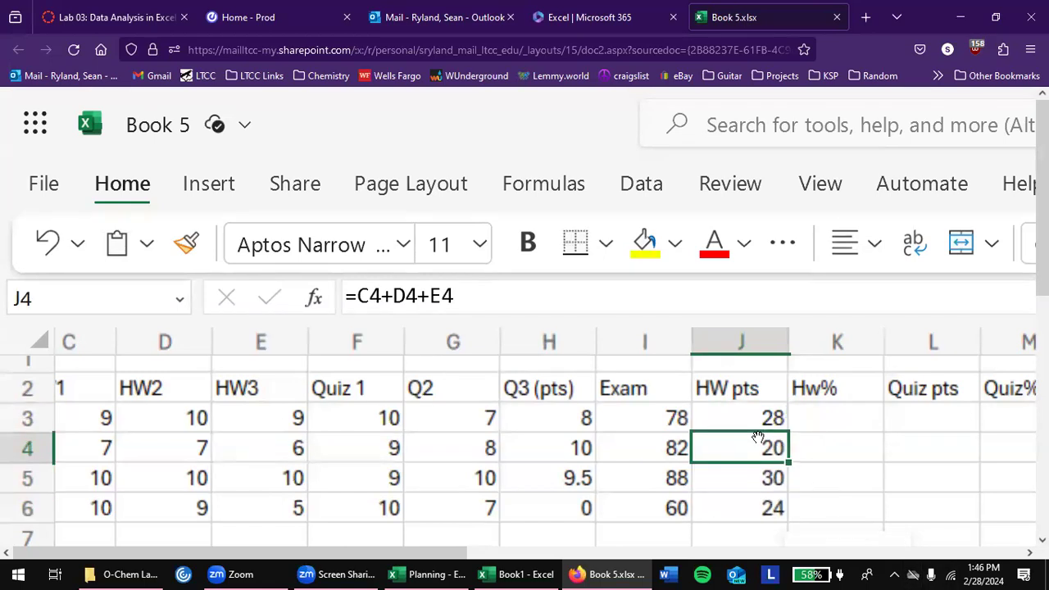
pyautogui.click(756, 418)
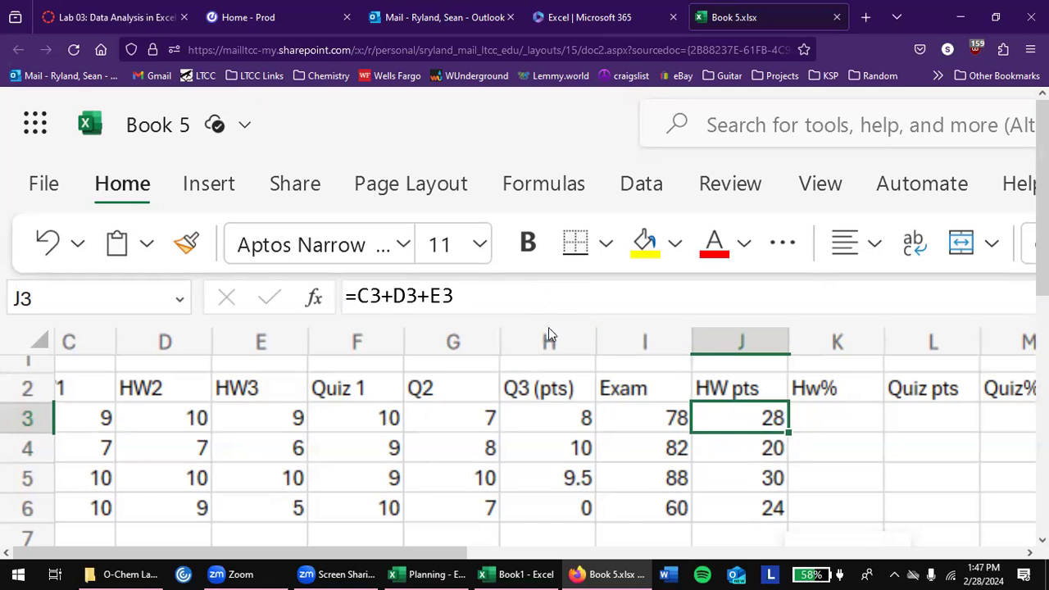
# Label the row below the last student with Total in B7
pyautogui.press('Down')
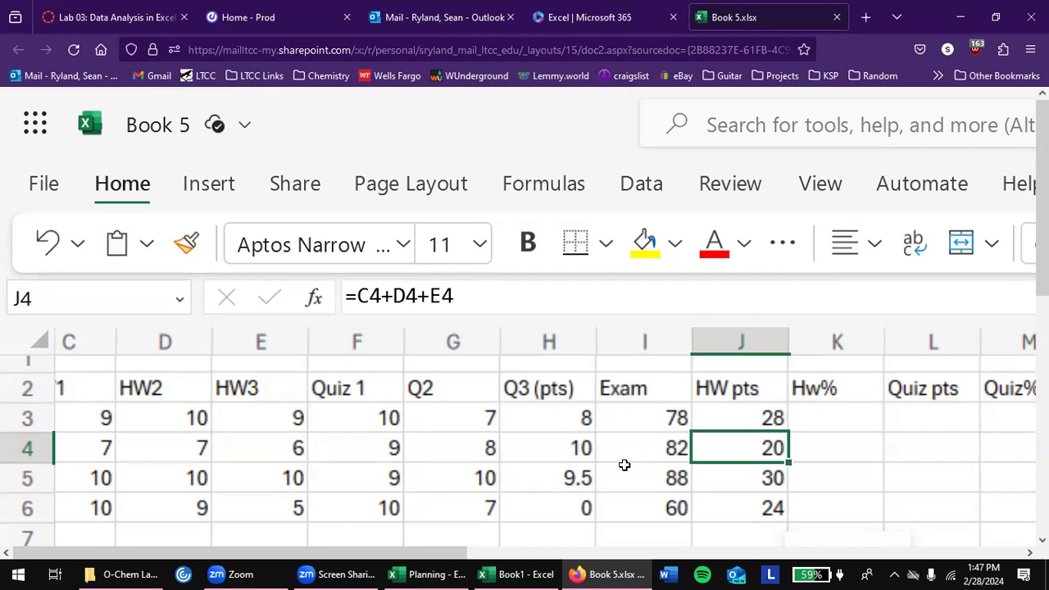
pyautogui.press('Down')
pyautogui.press('Down')
pyautogui.press('Down')
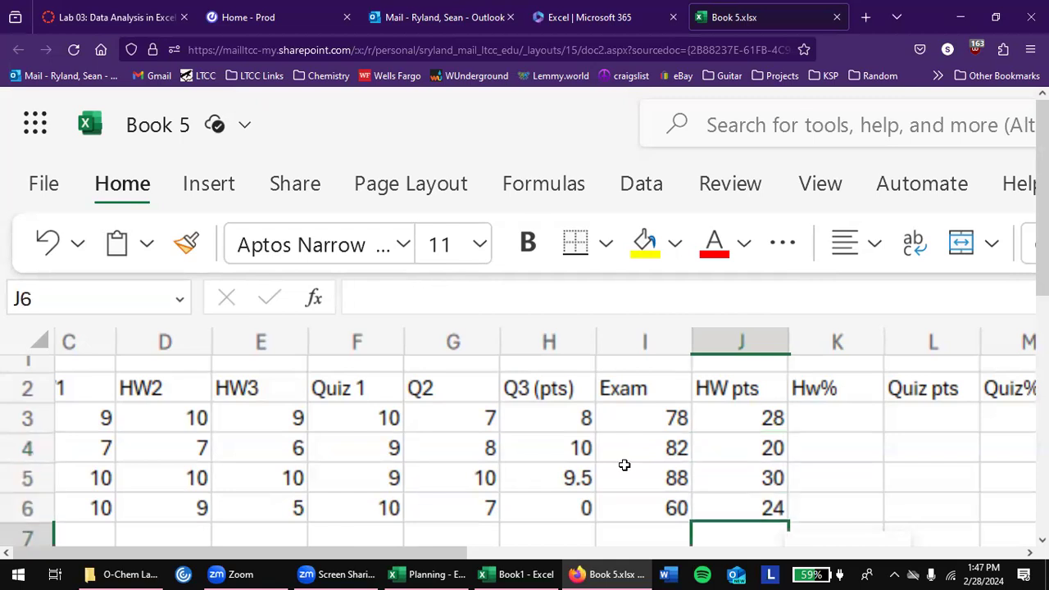
pyautogui.press('Left')
pyautogui.press('Left')
pyautogui.press('Left')
pyautogui.press('Left')
pyautogui.press('Left')
pyautogui.press('Left')
pyautogui.press('Left')
pyautogui.press('Left')
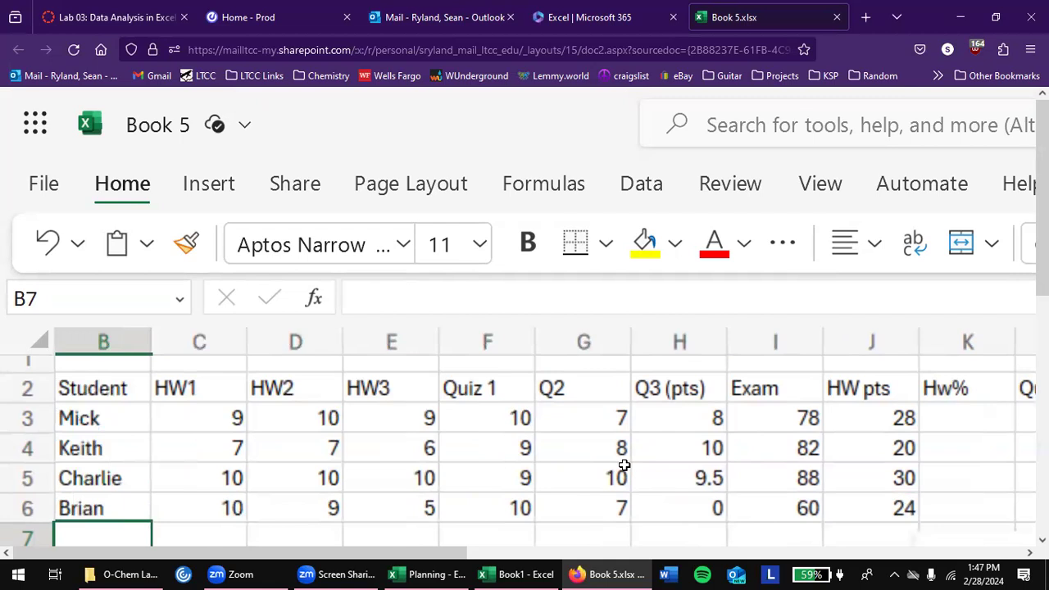
pyautogui.write('Total')
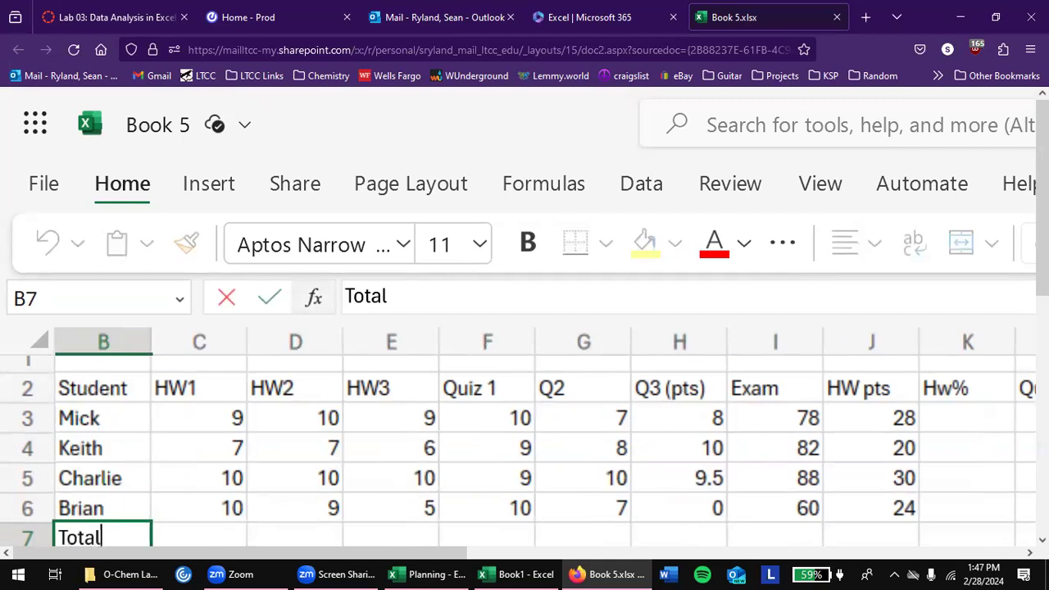
pyautogui.press('Tab')
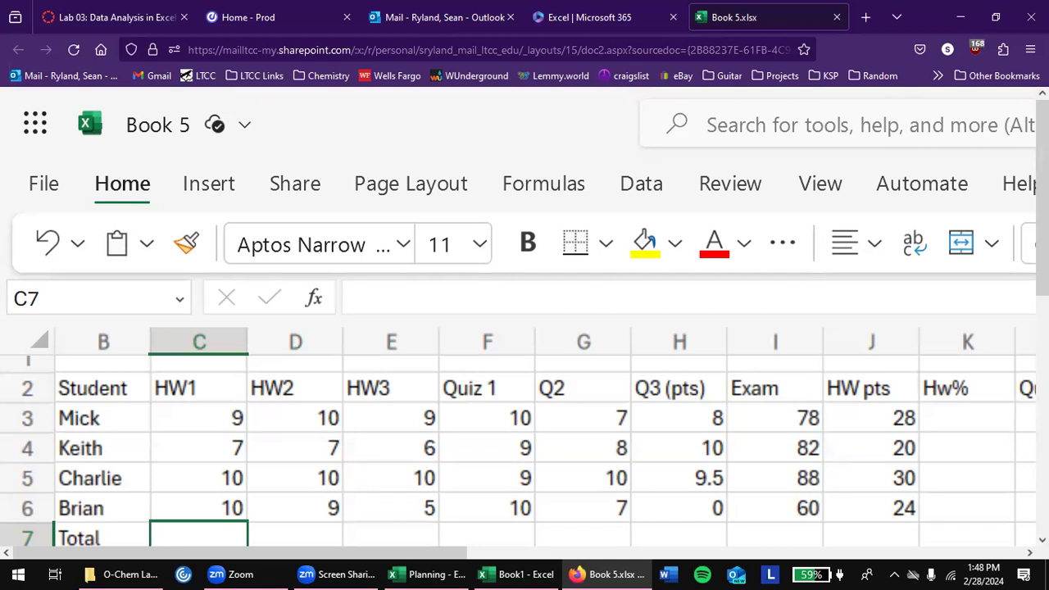
# Enter 10 as the maximum score for HW1, HW2 and HW3 in C7, D7 and E7
pyautogui.write('10')
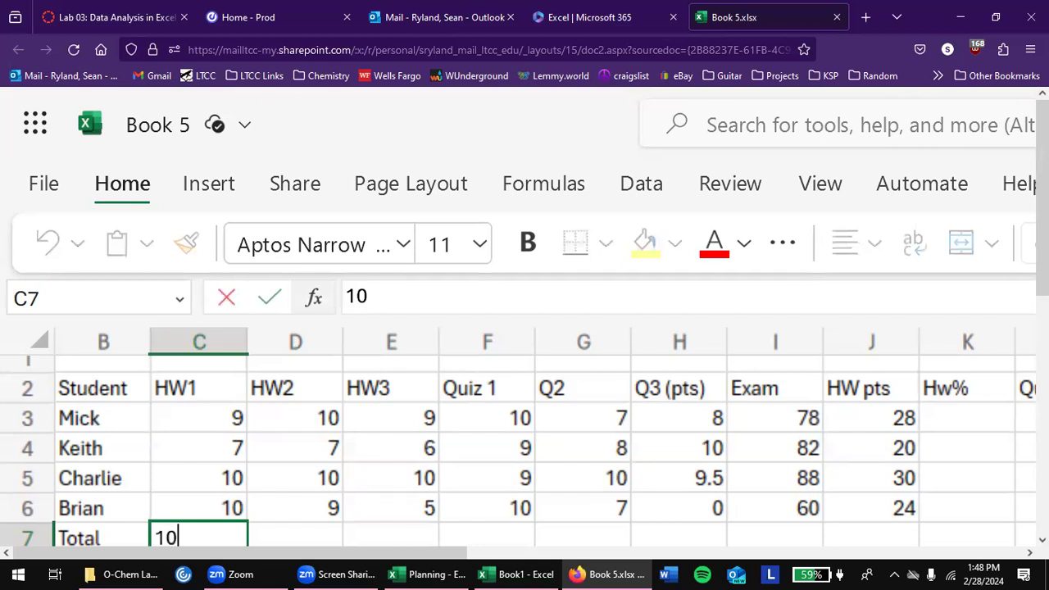
pyautogui.press('Tab')
pyautogui.write('10')
pyautogui.press('Tab')
pyautogui.write('10')
pyautogui.press('Tab')
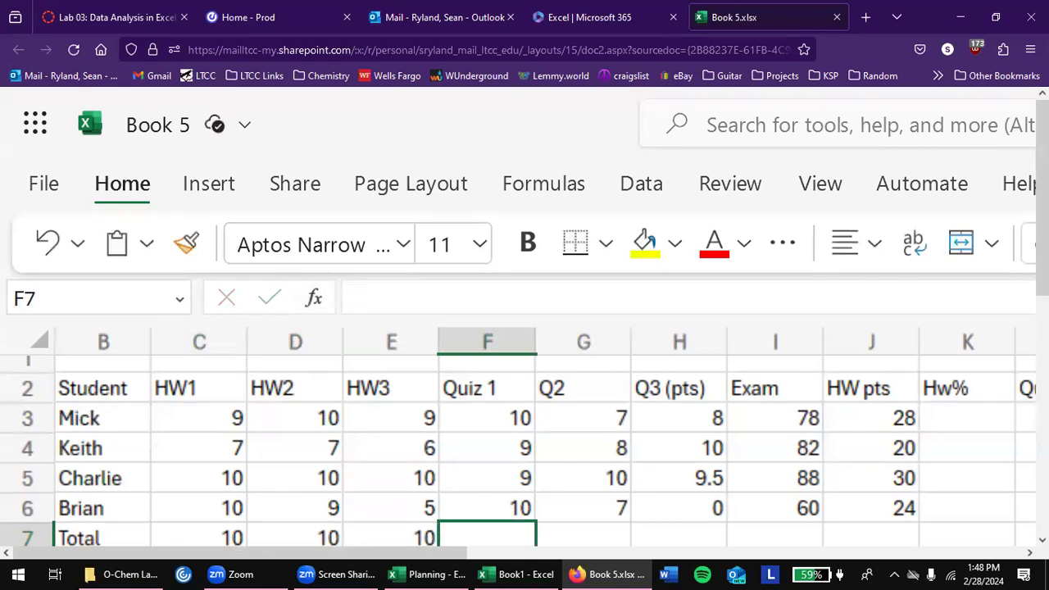
# Replace the row label in B7 with Pts Poss
pyautogui.press('Left')
pyautogui.press('Left')
pyautogui.press('Left')
pyautogui.press('Left')
pyautogui.write('Pts Poss')
pyautogui.click(487, 537)
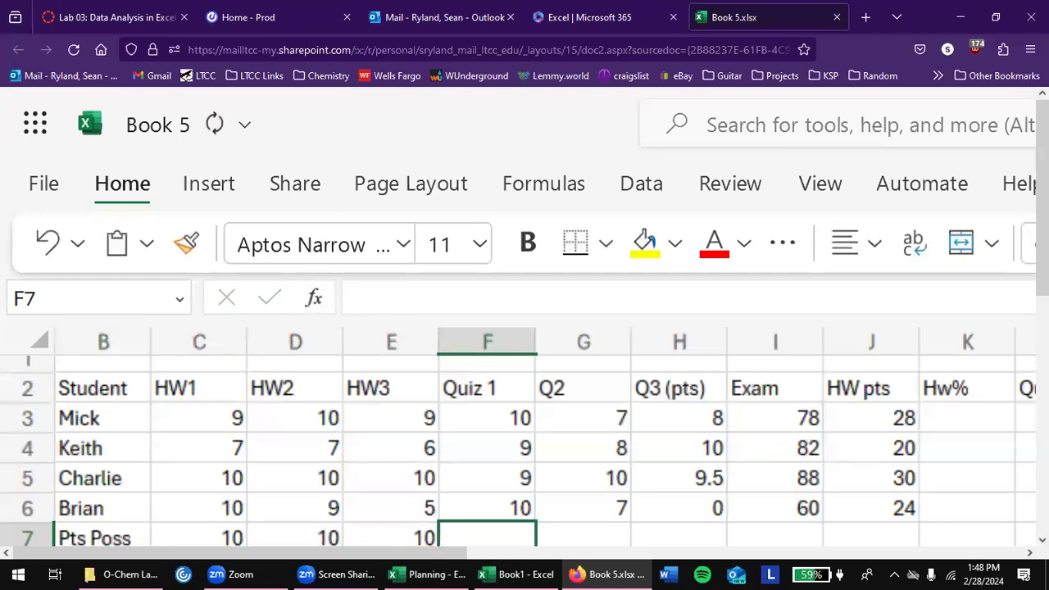
# Enter the points possible for each of the three quizzes as 10 in F7:H7 and for the exam as 100 in I7
pyautogui.write('1010')
pyautogui.press('BackSpace')
pyautogui.press('BackSpace')
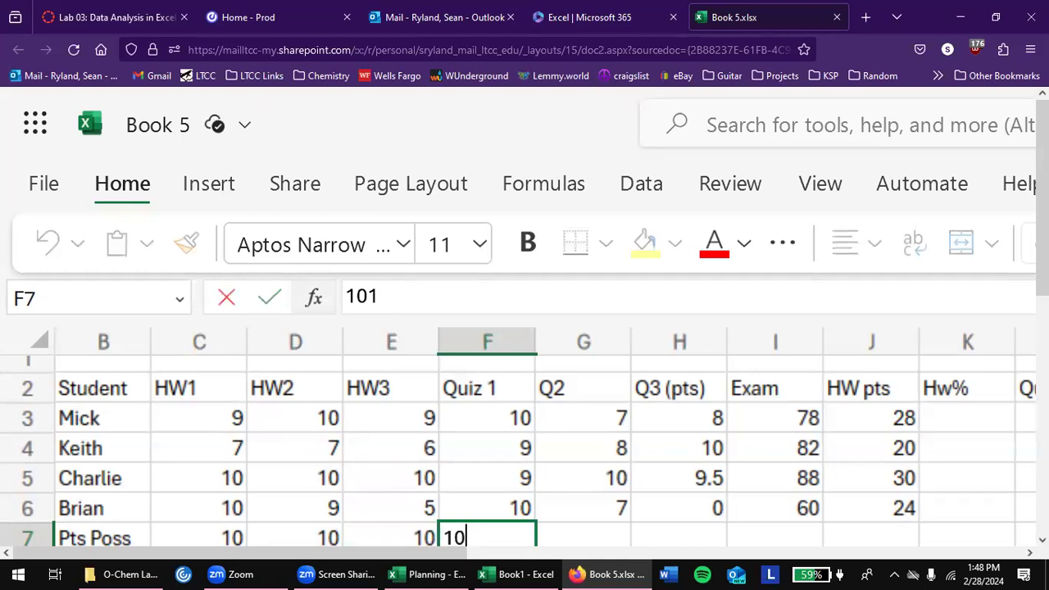
pyautogui.press('Tab')
pyautogui.write('10')
pyautogui.press('Tab')
pyautogui.write('10')
pyautogui.press('Tab')
pyautogui.write('100')
pyautogui.press('Return')
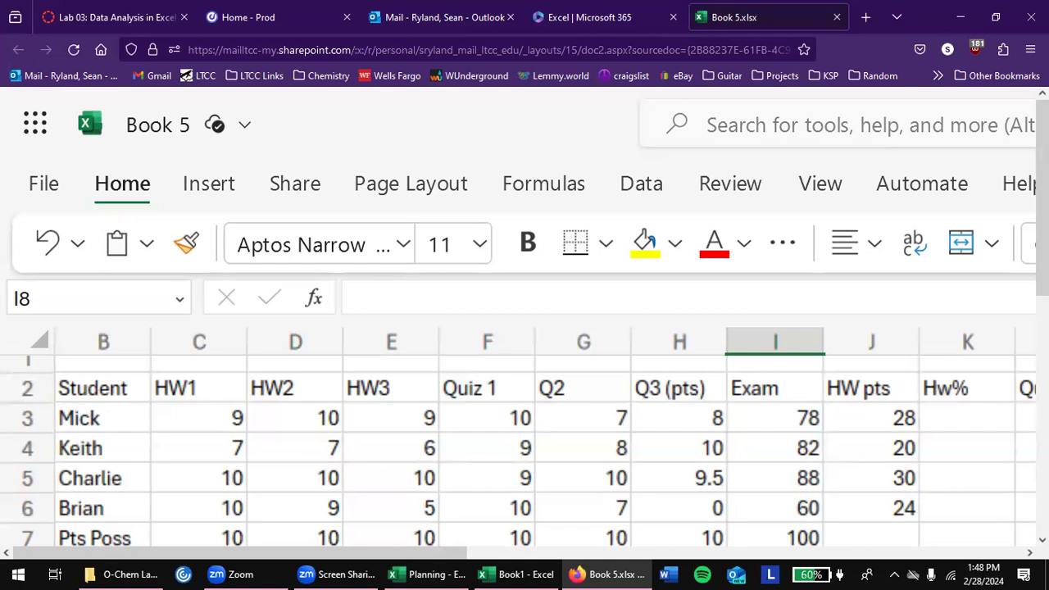
# Clear the copied homework totals from J4:J6, keeping only the formula in J3
pyautogui.click(866, 528)
pyautogui.click(868, 512)
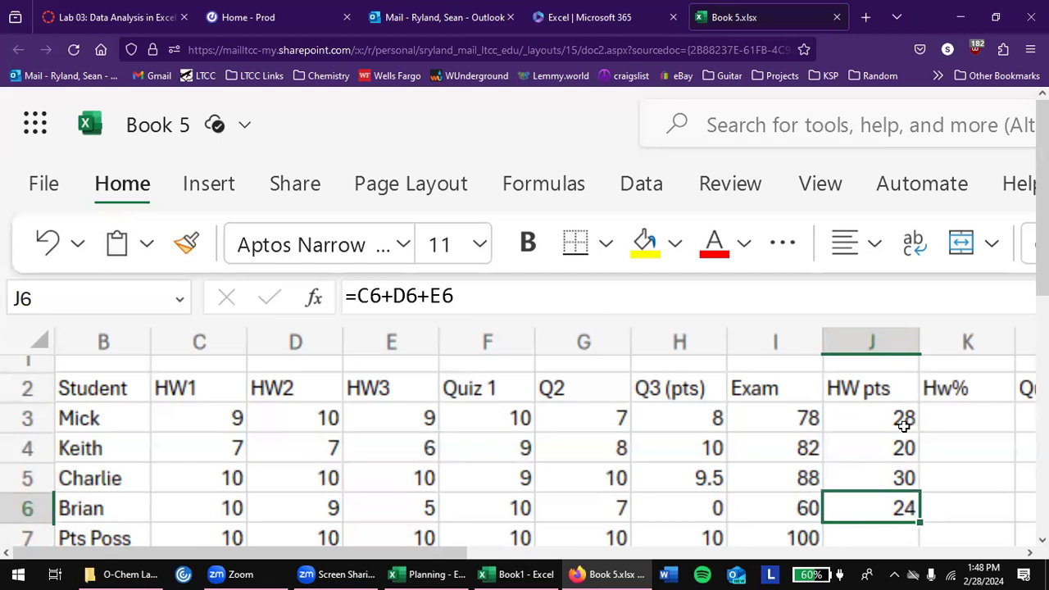
pyautogui.moveTo(896, 443); pyautogui.dragTo(884, 500)
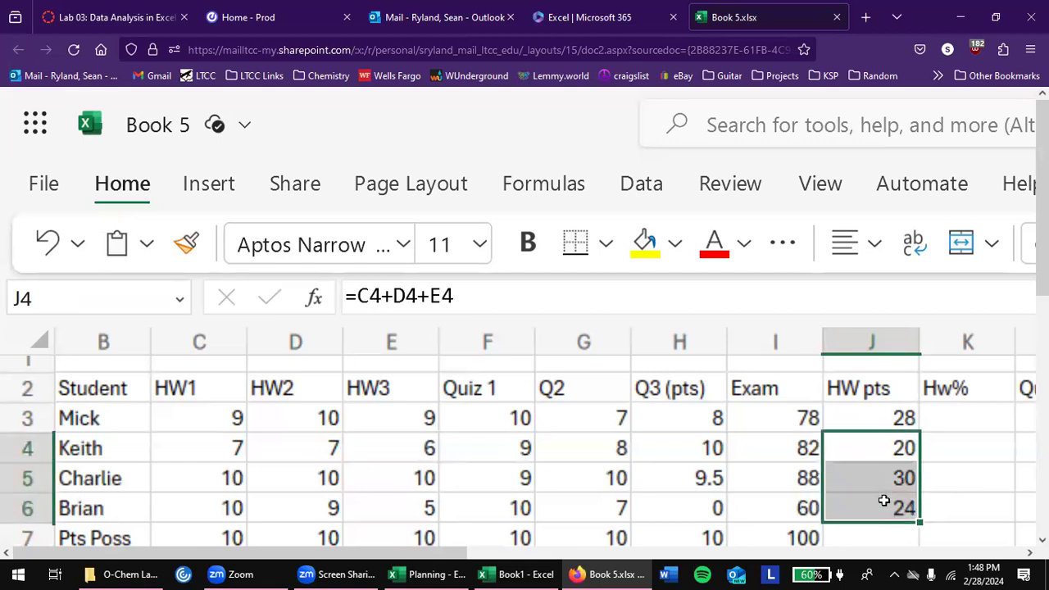
pyautogui.press('BackSpace')
pyautogui.press('Return')
pyautogui.press('Delete')
pyautogui.click(884, 501)
pyautogui.press('Right')
pyautogui.press('Left')
pyautogui.press('Delete')
pyautogui.press('Up')
pyautogui.press('Up')
pyautogui.press('Up')
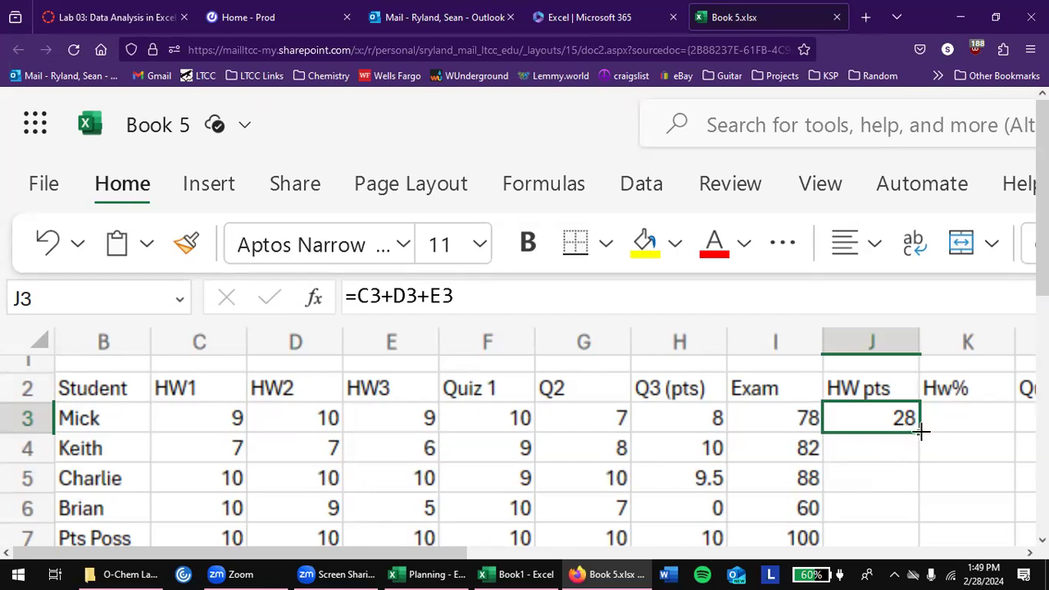
# Fill the homework total formula from J3 down through the Pts Poss row in J7
pyautogui.moveTo(924, 437); pyautogui.dragTo(906, 522)
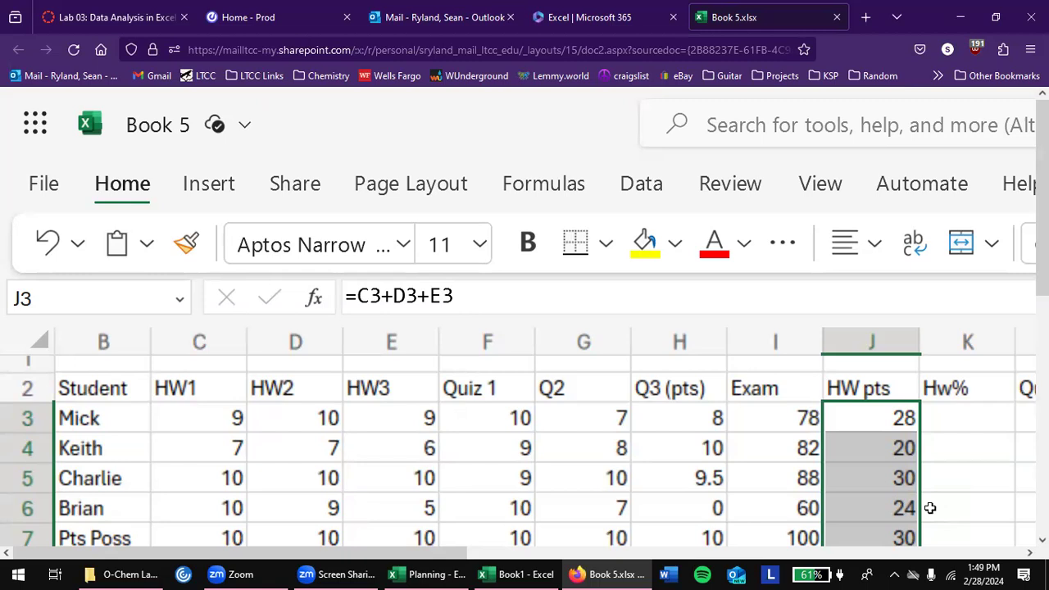
pyautogui.press('Left')
pyautogui.press('Right')
pyautogui.press('Right')
pyautogui.press('Left')
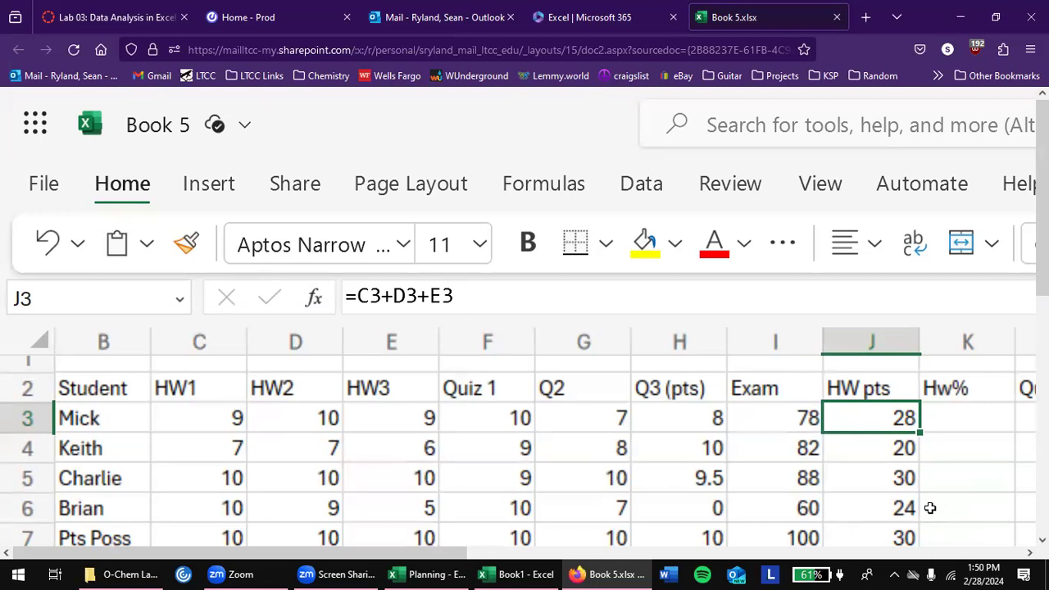
# Enter the homework percentage formula =J3/J2*100 in K3
pyautogui.press('Right')
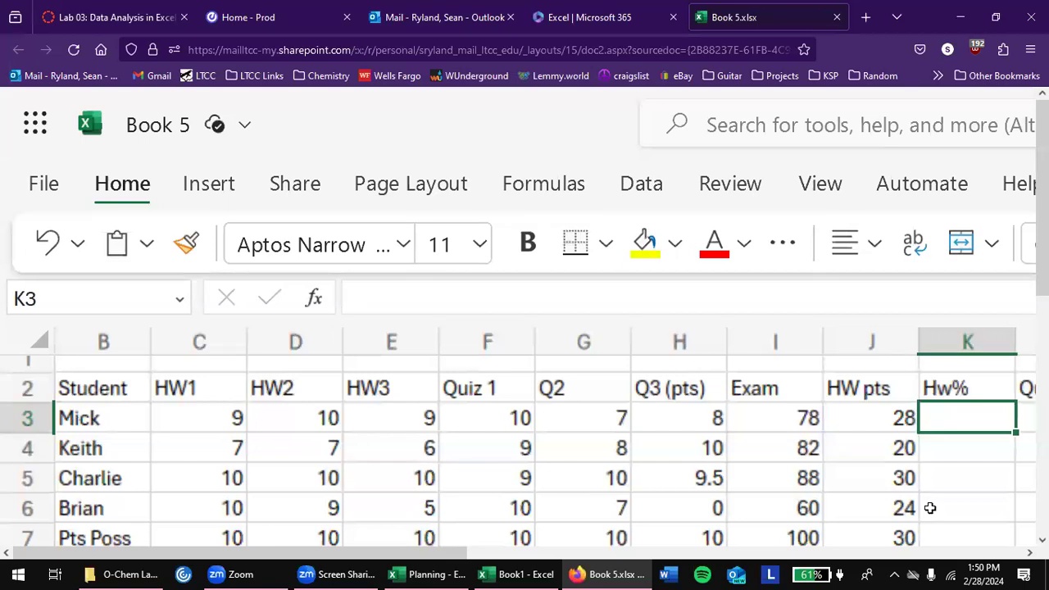
pyautogui.press('Right')
pyautogui.press('Left')
pyautogui.hscroll(2, 730, 484)
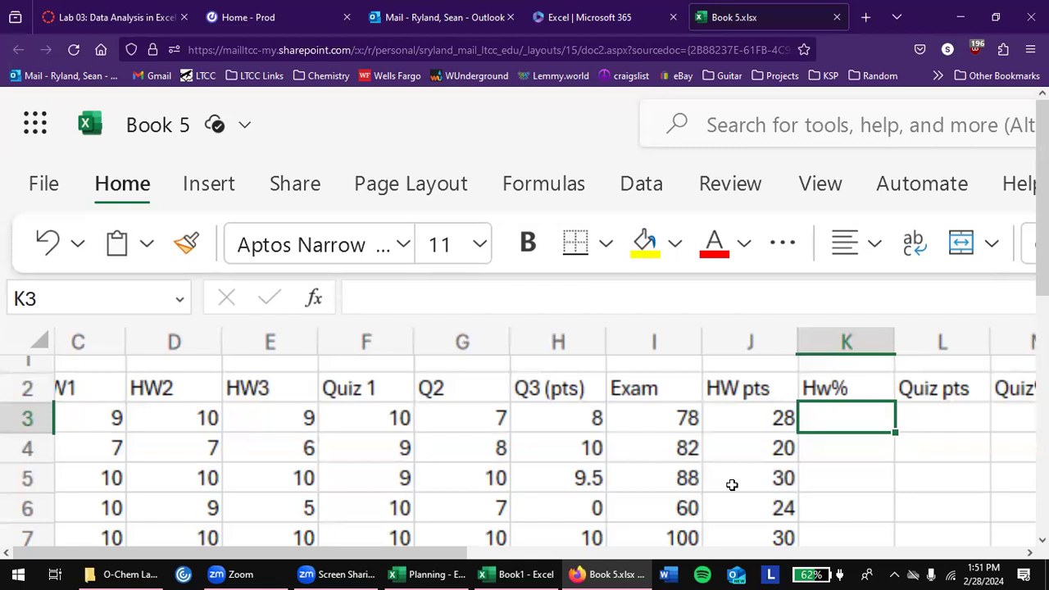
pyautogui.write('=')
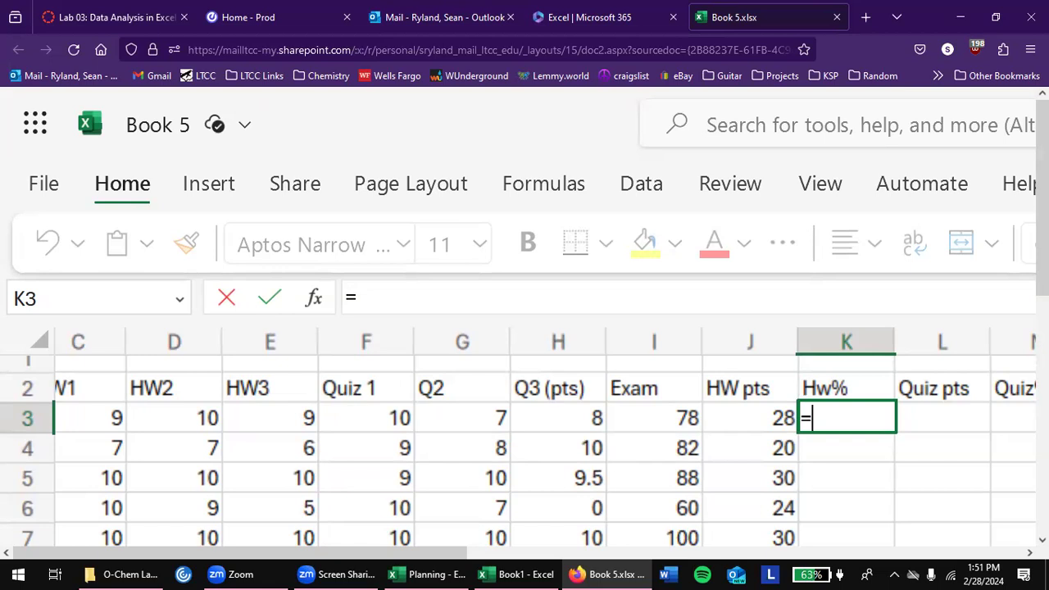
pyautogui.click(766, 423)
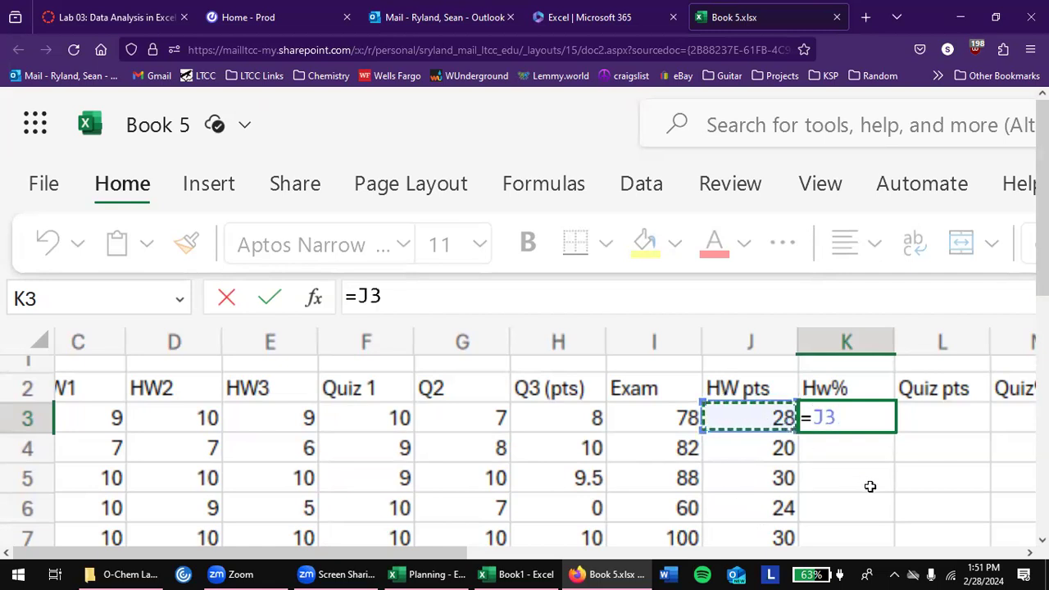
pyautogui.write('/')
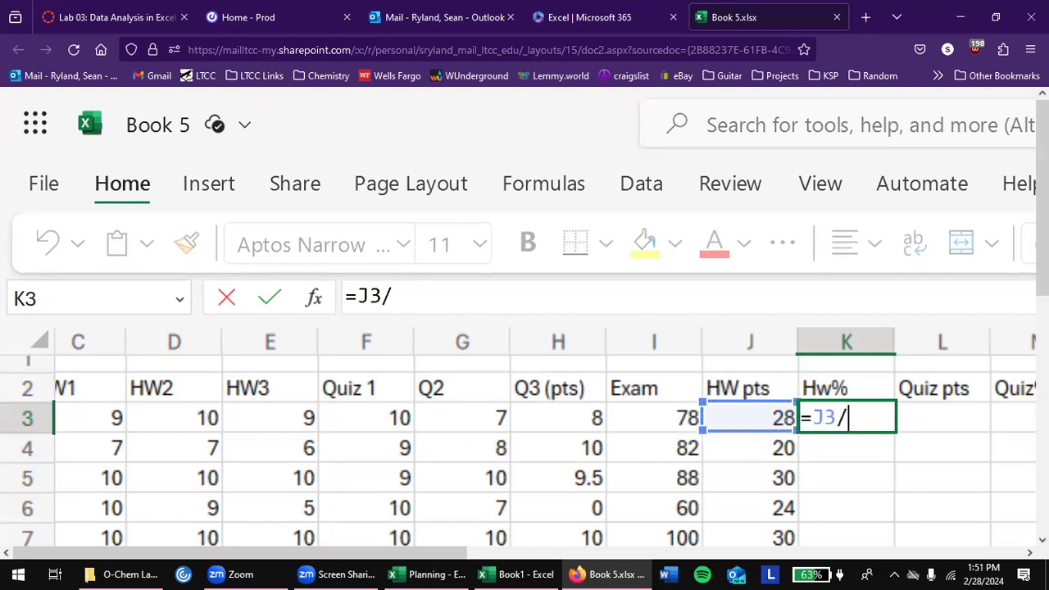
pyautogui.click(773, 537)
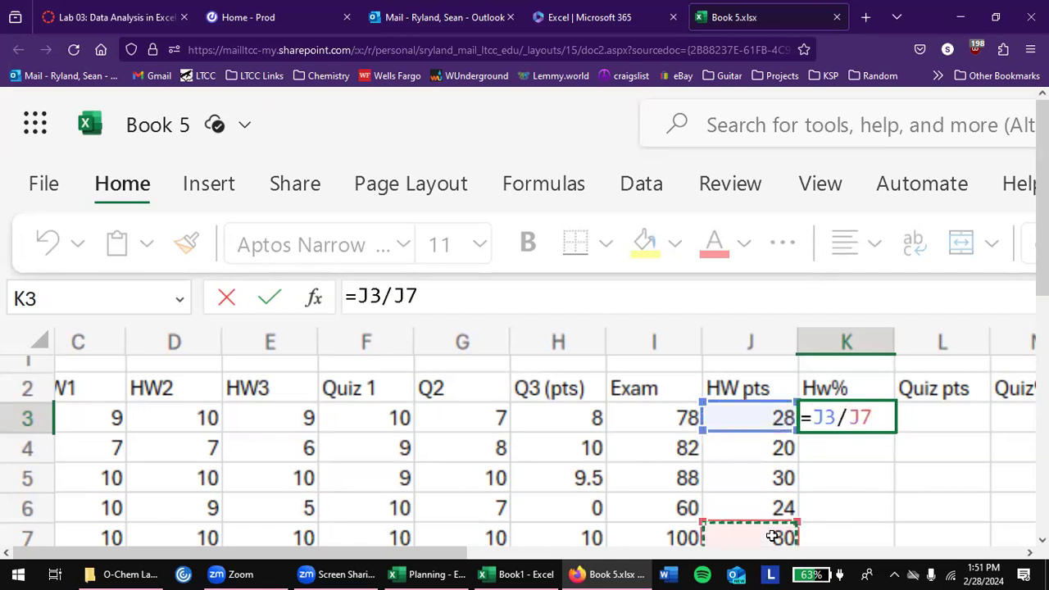
pyautogui.press('Up')
pyautogui.press('Up')
pyautogui.press('Up')
pyautogui.press('Up')
pyautogui.press('Up')
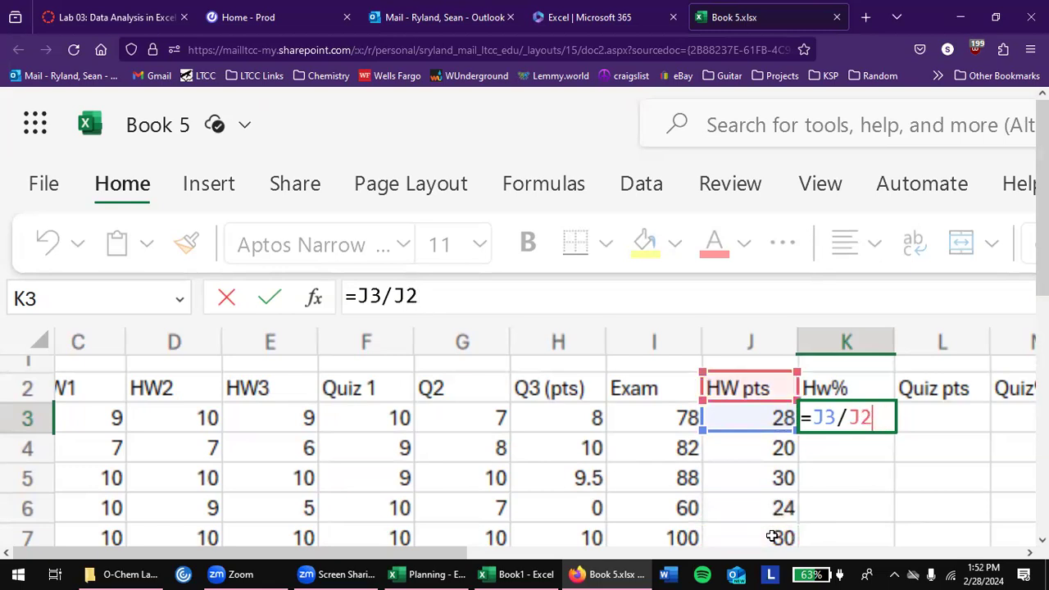
pyautogui.write('*')
pyautogui.write('100')
pyautogui.press('Return')
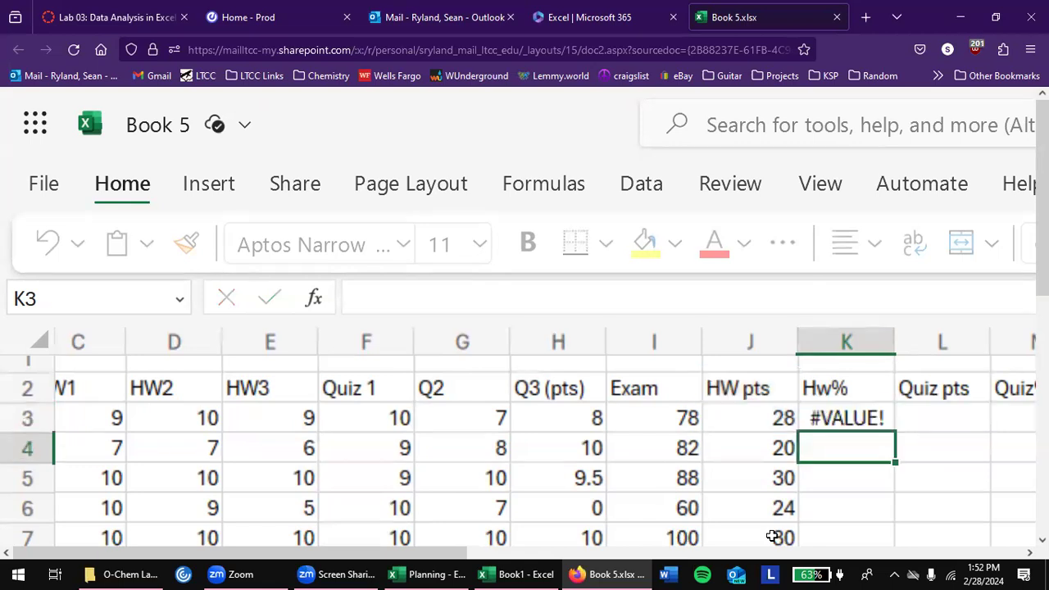
# Correct the divisor in the K3 formula so that it reads =J3/J7*100
pyautogui.press('Up')
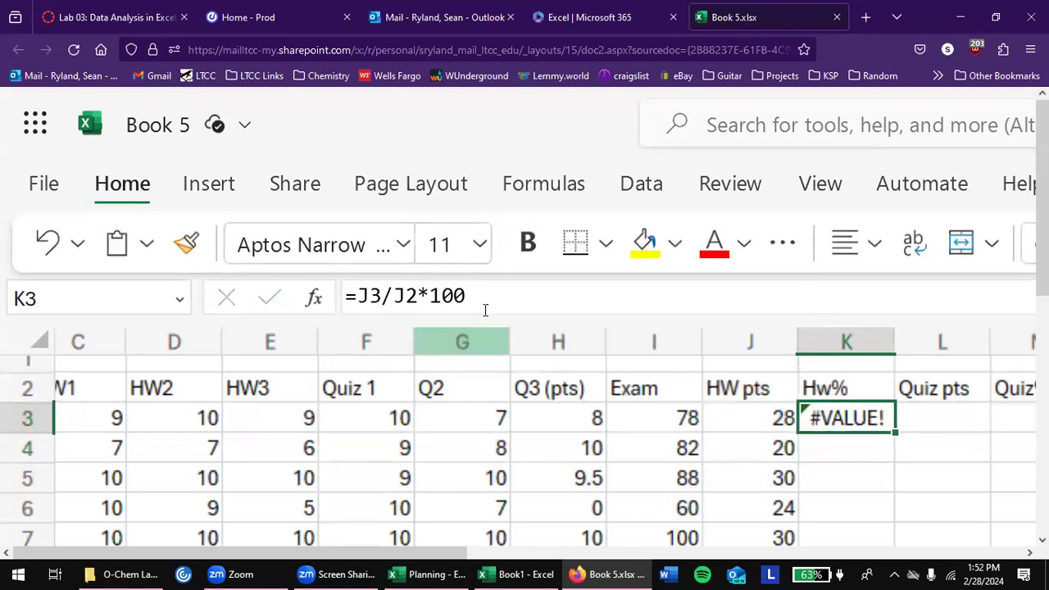
pyautogui.click(489, 299)
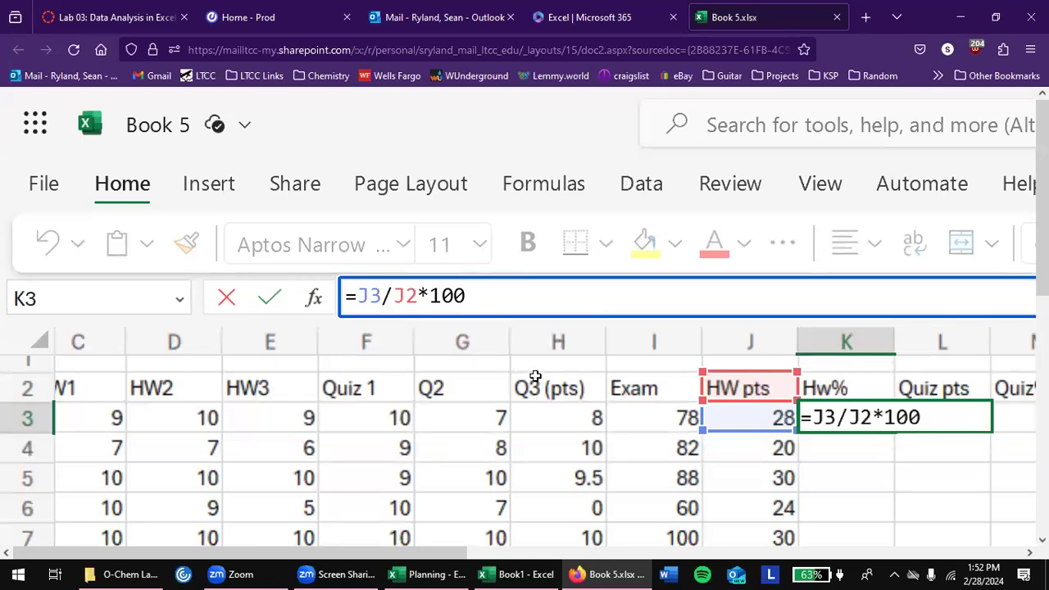
pyautogui.click(418, 300)
pyautogui.press('BackSpace')
pyautogui.write('7')
pyautogui.press('Return')
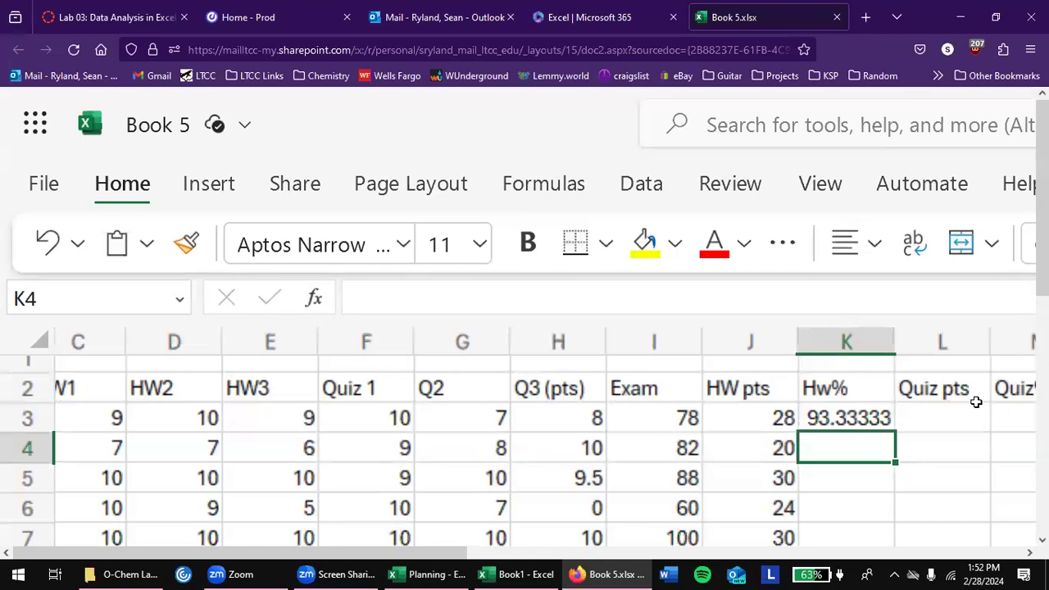
# Copy the homework percentage formula from K3 down through K7
pyautogui.press('Up')
pyautogui.hotkey('ctrl', 'c')
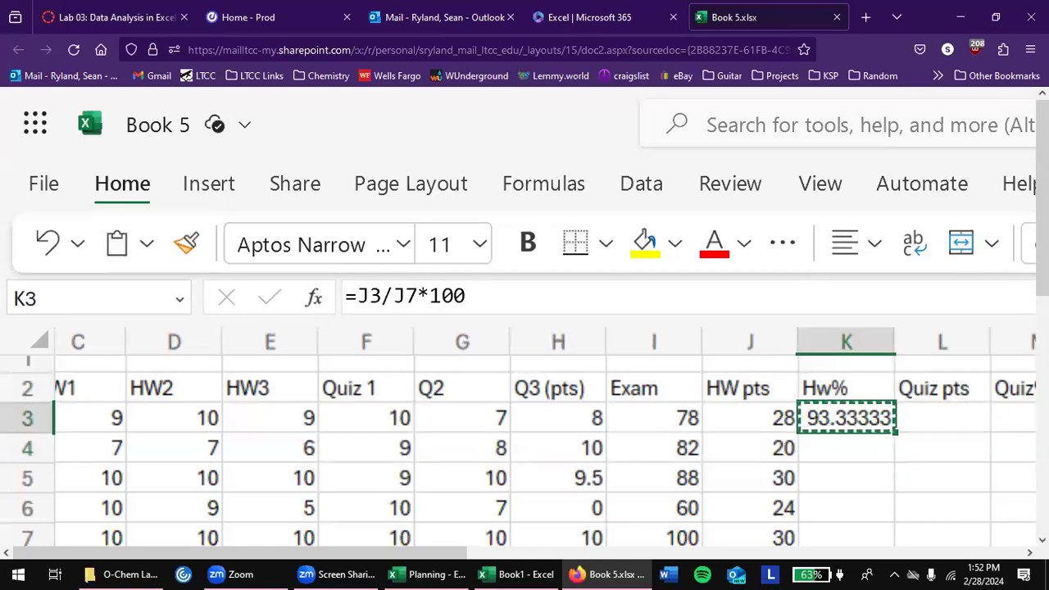
pyautogui.press('Down')
pyautogui.press('Down')
pyautogui.press('Down')
pyautogui.press('Down')
pyautogui.press('Left')
pyautogui.press('Right')
pyautogui.hotkey('shift', 'Up')
pyautogui.hotkey('shift', 'Up')
pyautogui.hotkey('shift', 'Up')
pyautogui.hotkey('shift', 'Up')
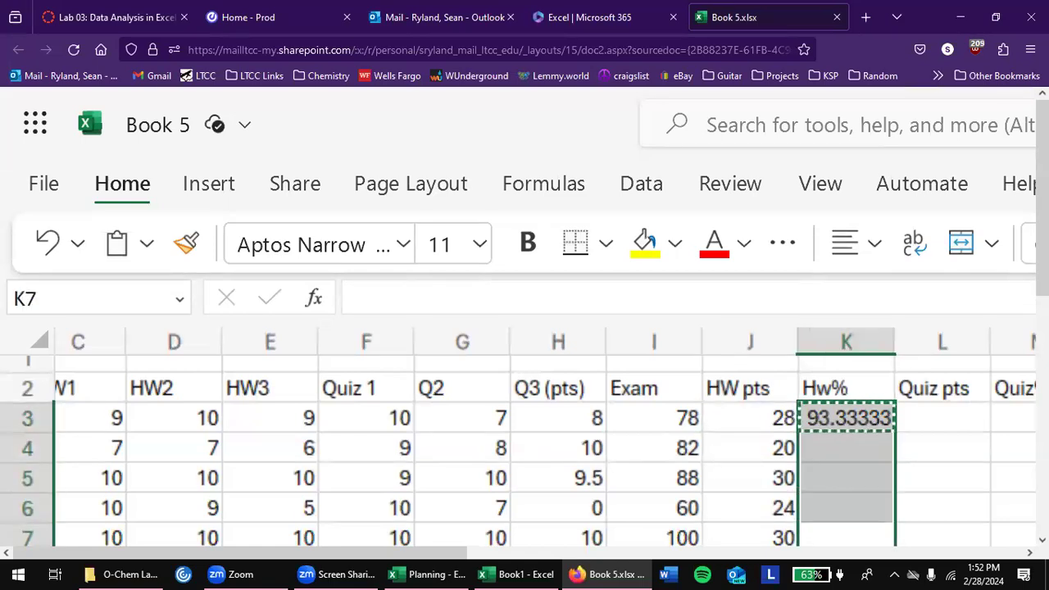
pyautogui.hotkey('ctrl', 'v')
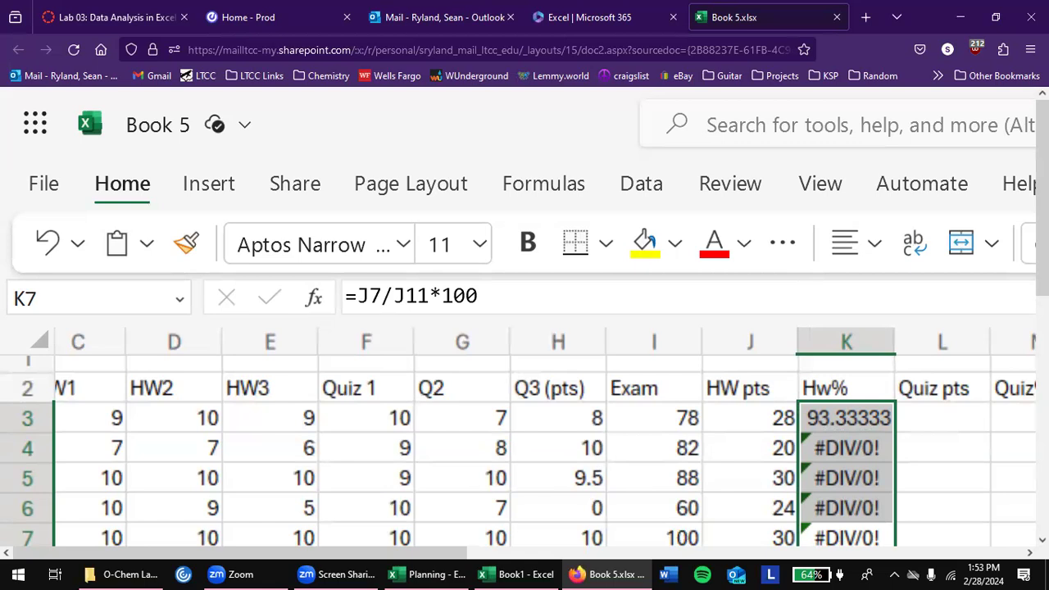
# Check which cells the K3 formula refers to and compare it with the copied formula in K4
pyautogui.press('Up')
pyautogui.press('Up')
pyautogui.press('Up')
pyautogui.press('Up')
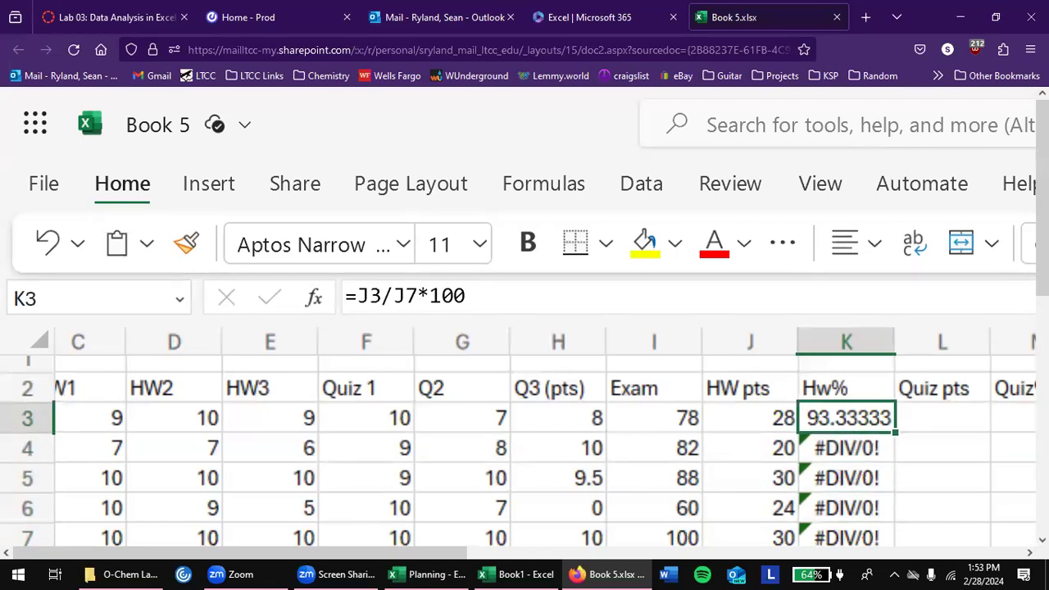
pyautogui.doubleClick(891, 419)
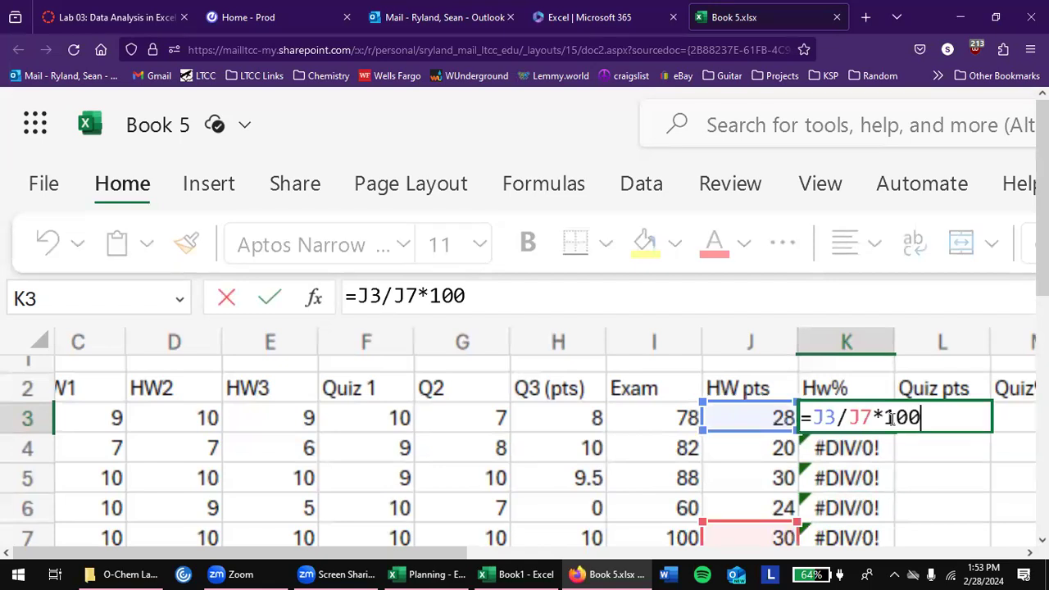
pyautogui.press('Return')
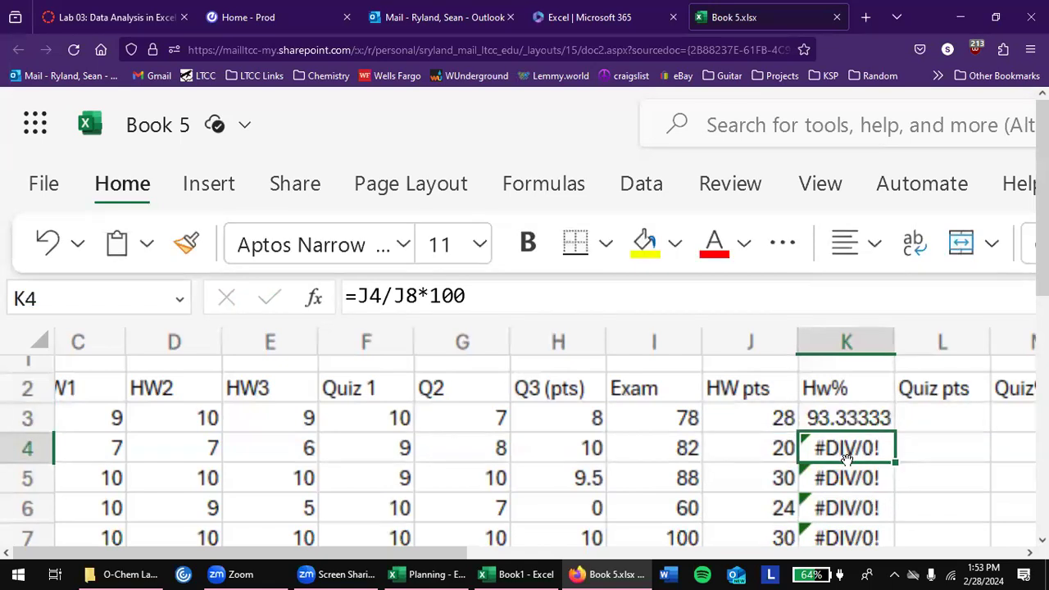
pyautogui.rightClick(938, 449)
pyautogui.moveTo(938, 449)
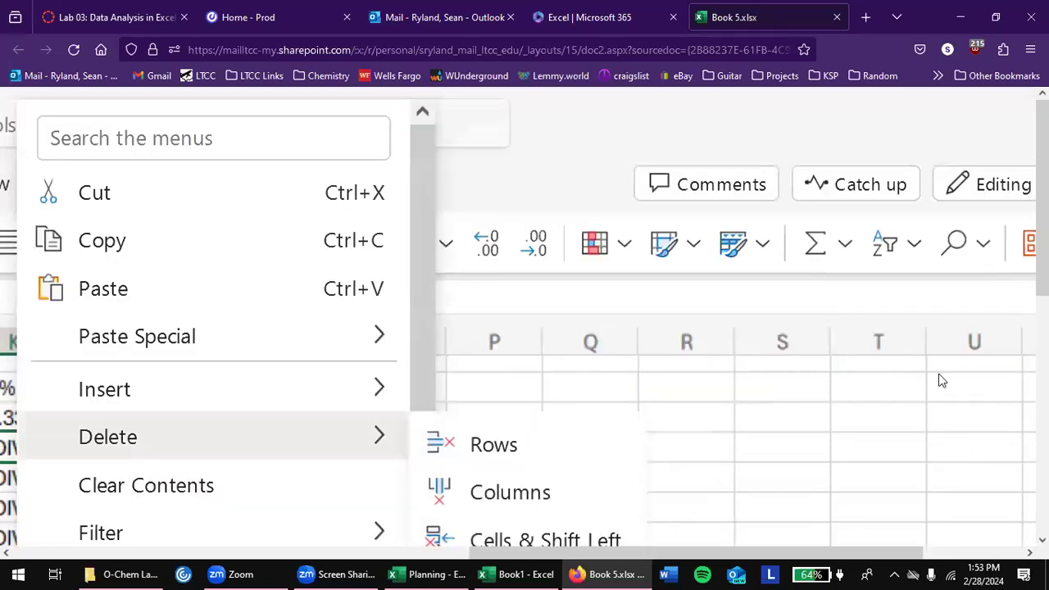
pyautogui.click(626, 395)
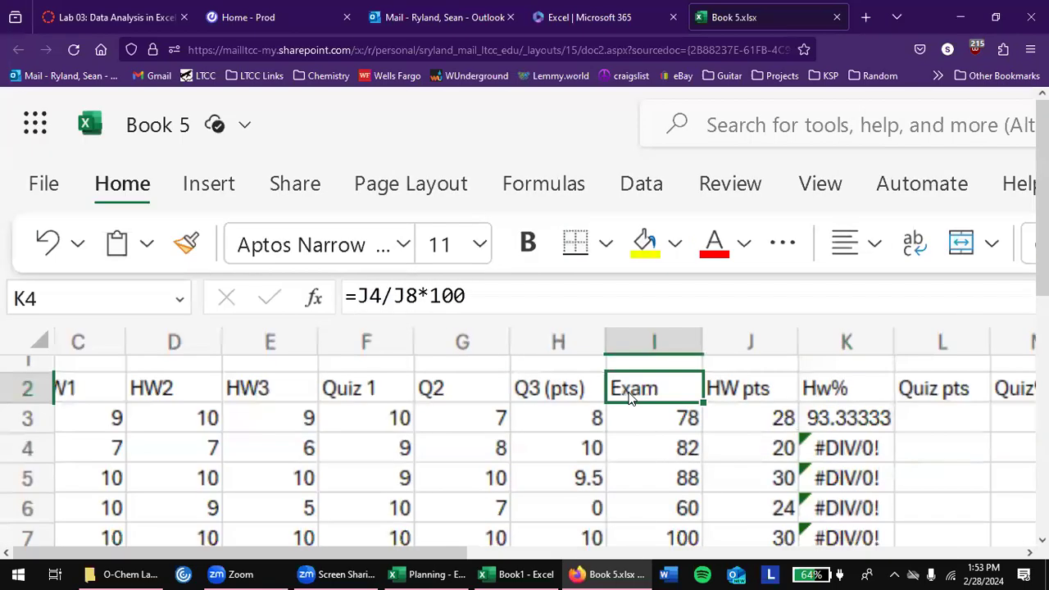
pyautogui.rightClick(626, 395)
pyautogui.press('Escape')
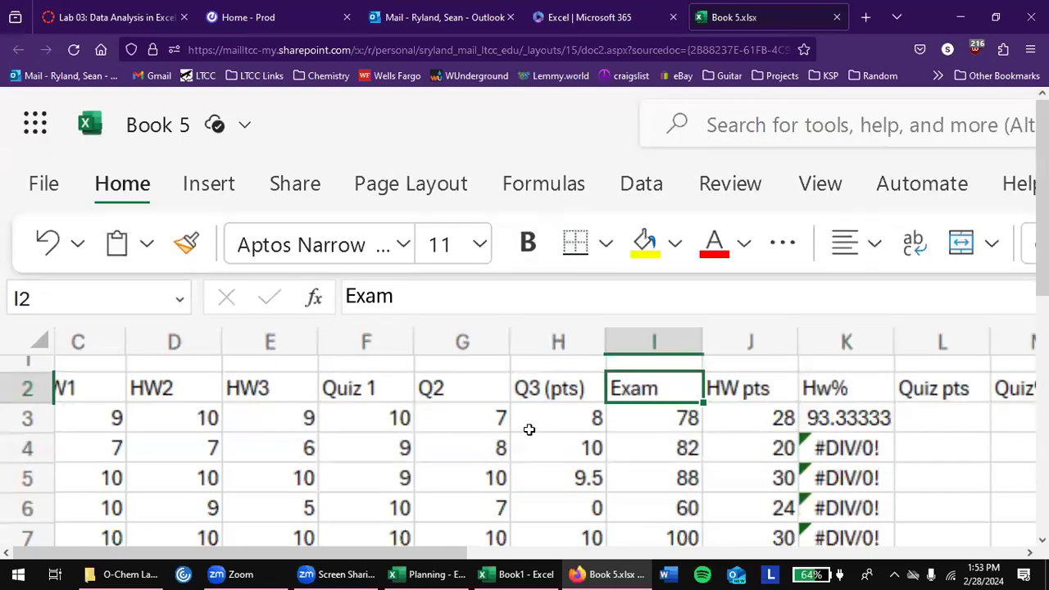
# Examine which cells the copied homework percentage formula in K4 refers to
pyautogui.scroll(-1, 889, 441)
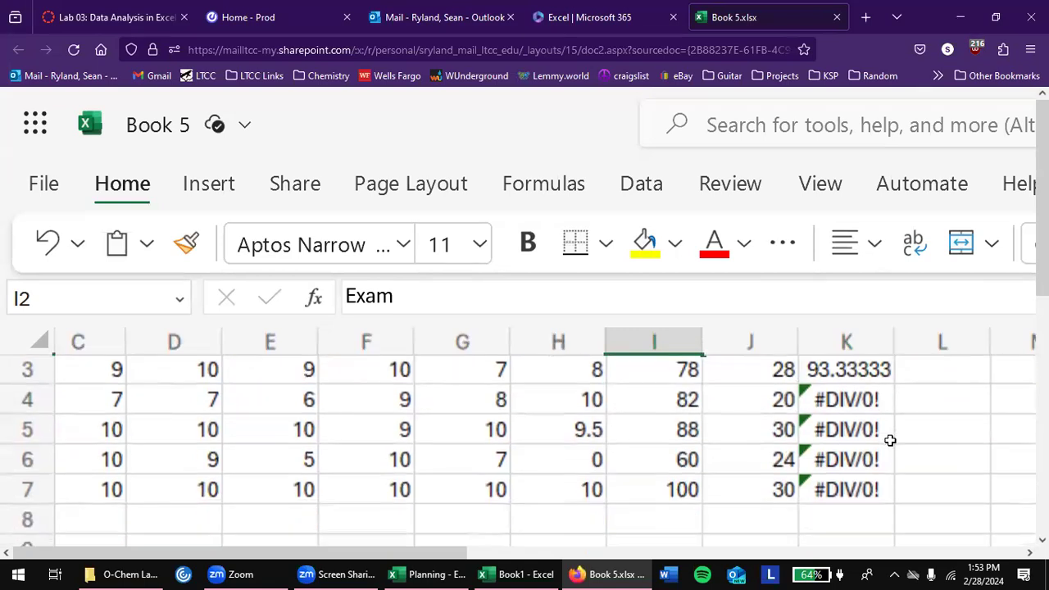
pyautogui.click(875, 399)
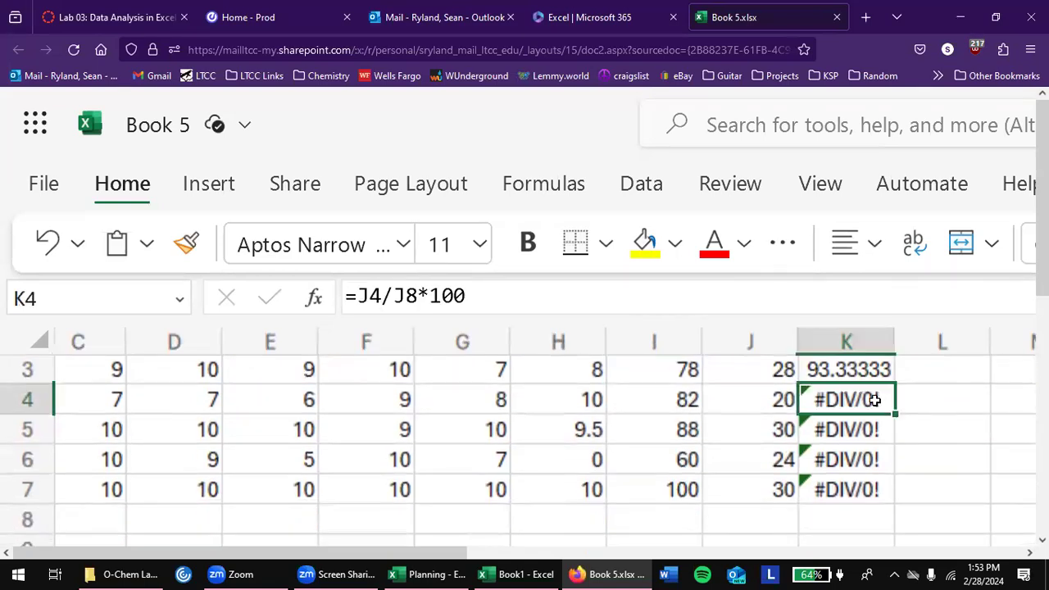
pyautogui.doubleClick(875, 399)
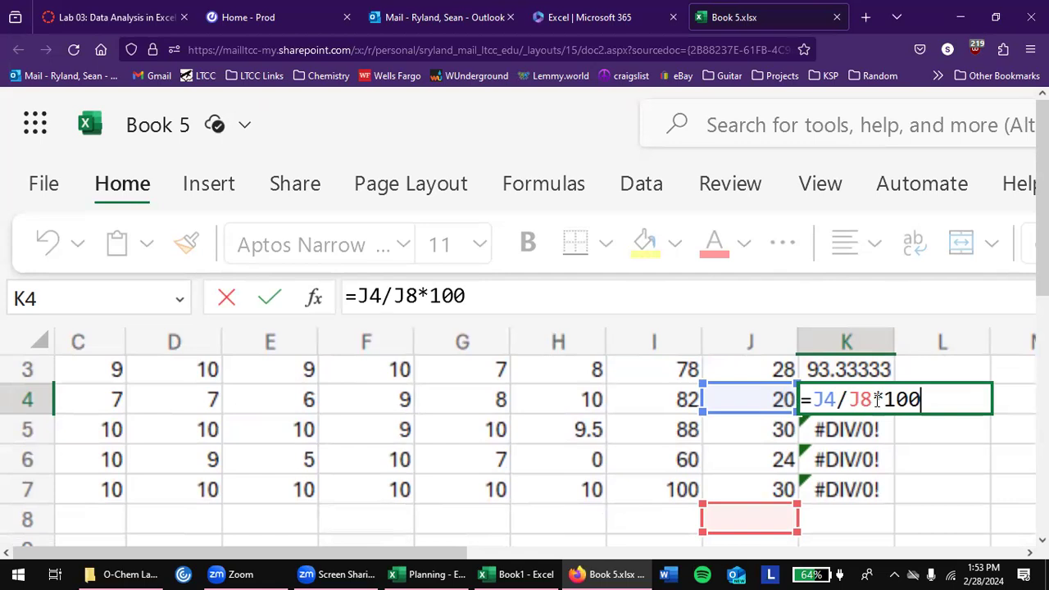
pyautogui.press('Return')
# Replace the J7 divisor in the K3 formula with the constant 30, giving =J3/30*100
pyautogui.press('Up')
pyautogui.press('Up')
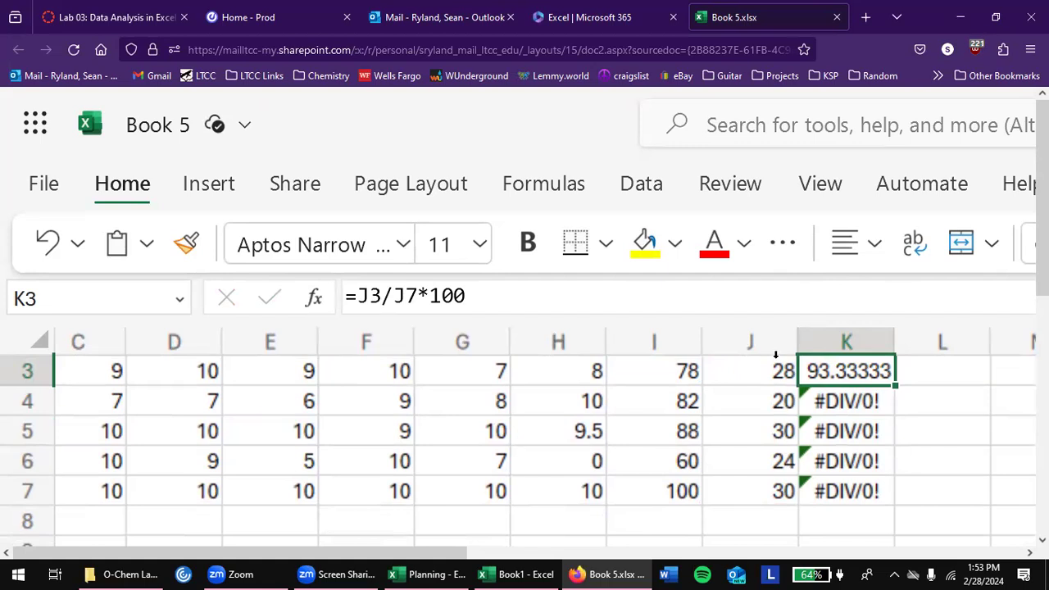
pyautogui.click(418, 295)
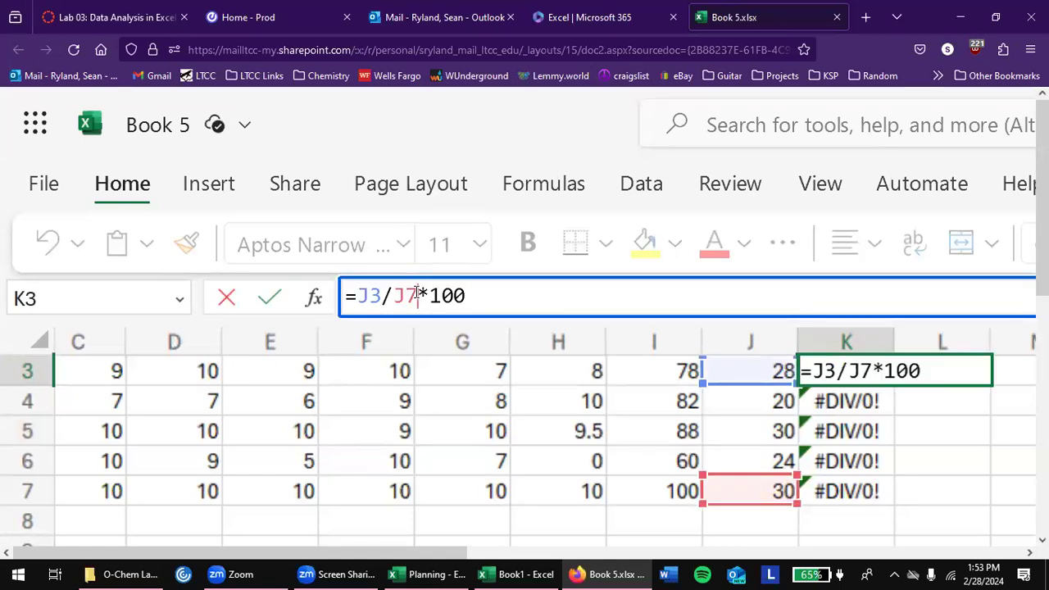
pyautogui.press('BackSpace')
pyautogui.press('BackSpace')
pyautogui.write('30')
pyautogui.press('Return')
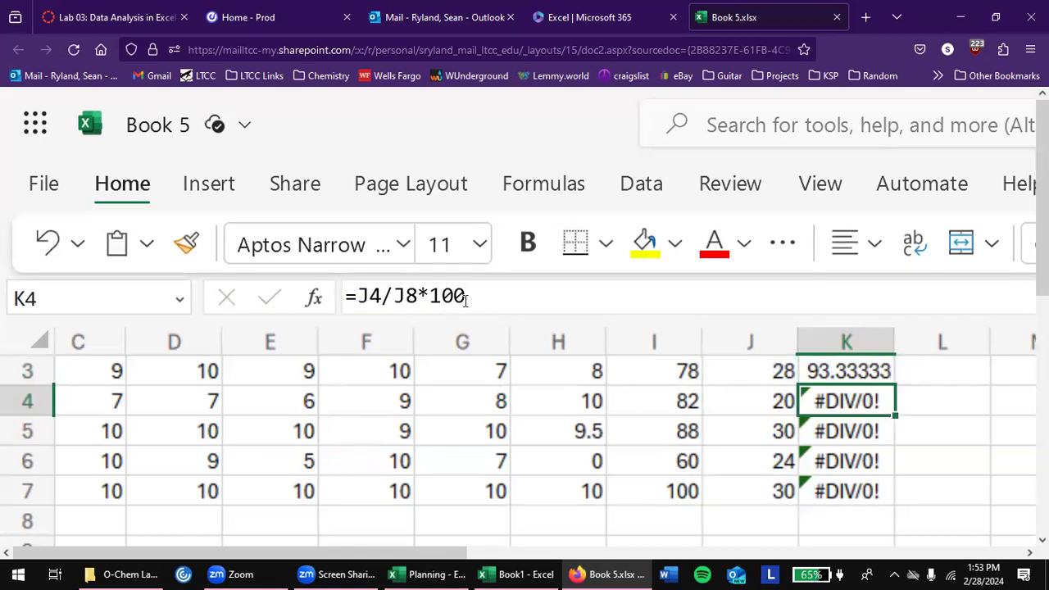
# Fill the K3 formula down through K7 and compare the formulas in K4 and K3
pyautogui.click(830, 373)
pyautogui.moveTo(893, 378); pyautogui.dragTo(895, 492)
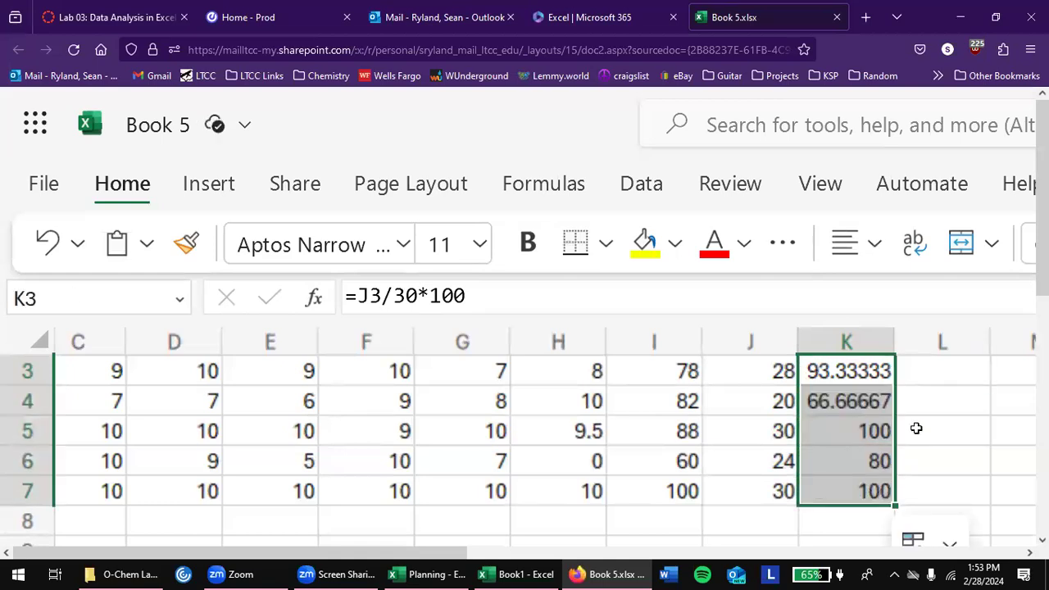
pyautogui.click(915, 429)
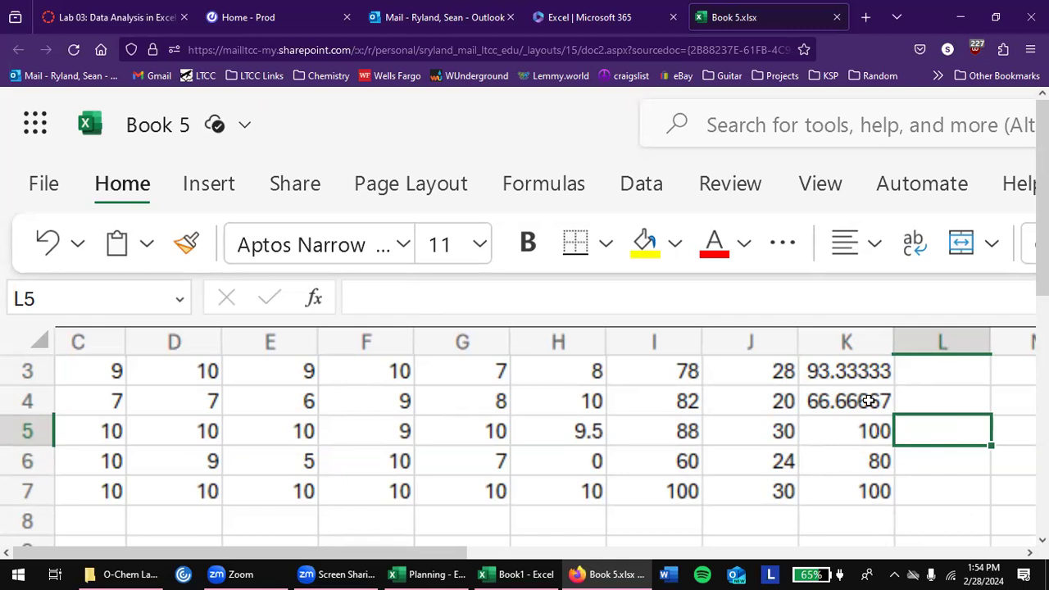
pyautogui.press('Up')
pyautogui.press('Left')
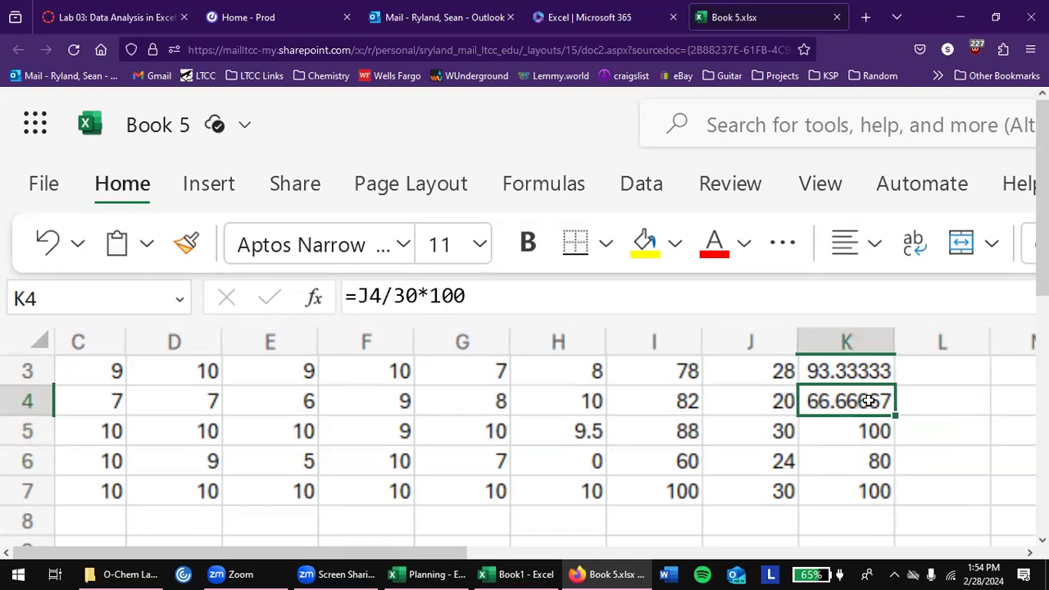
pyautogui.press('Up')
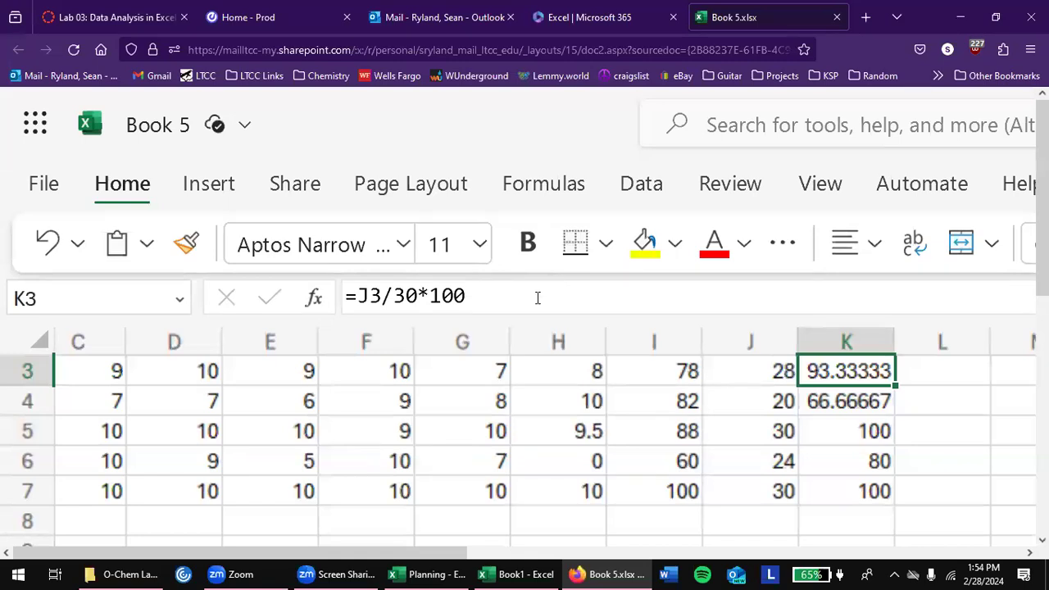
# Clear the copied homework percentage formulas from K4 through K7
pyautogui.click(849, 405)
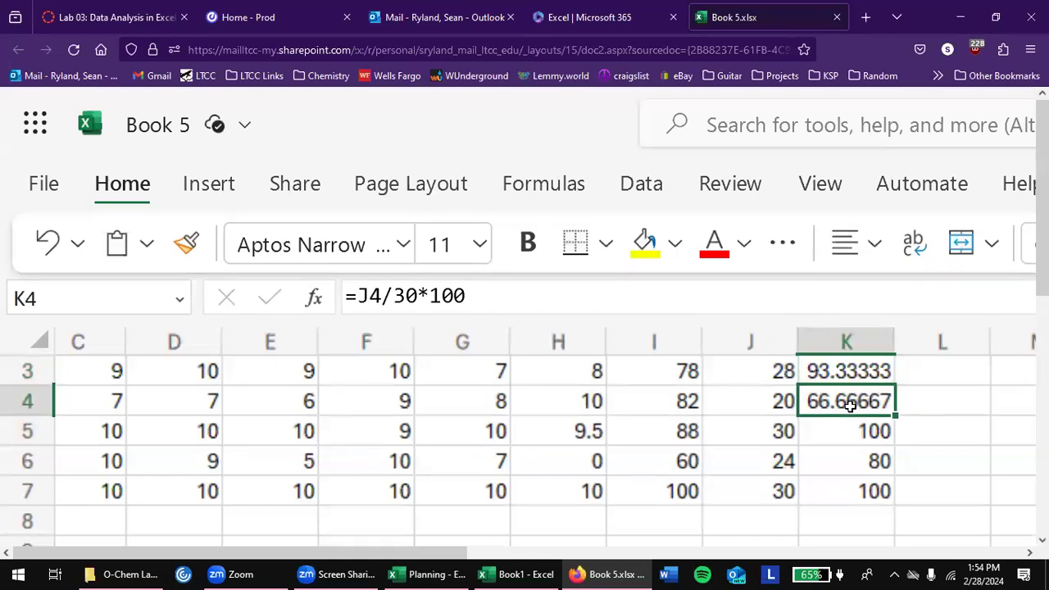
pyautogui.hotkey('ctrl', 'shift', 'Down')
pyautogui.press('BackSpace')
pyautogui.press('Down')
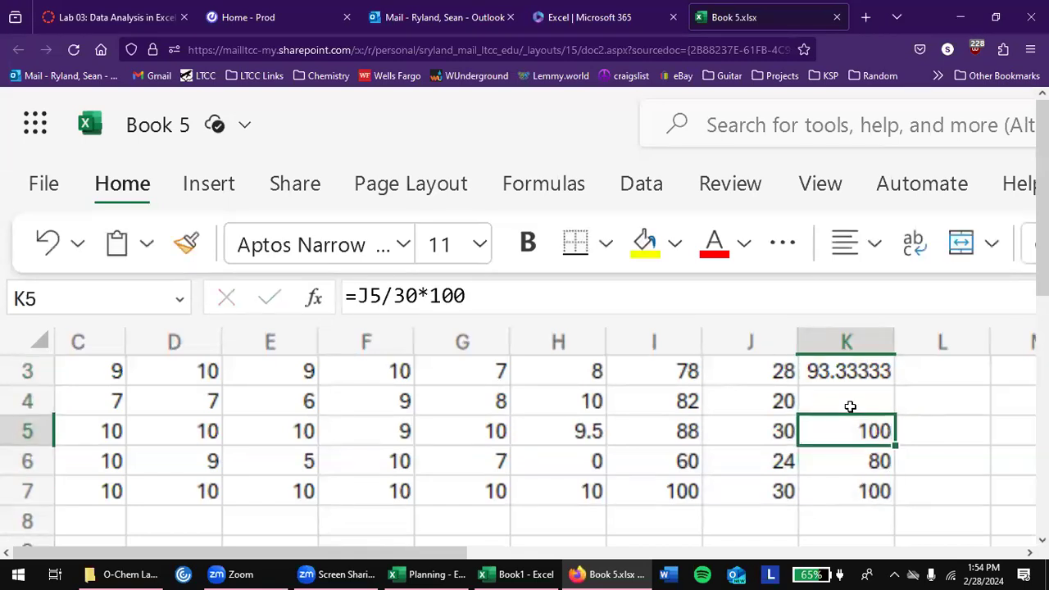
pyautogui.hotkey('ctrl', 'shift', 'Down')
pyautogui.press('Delete')
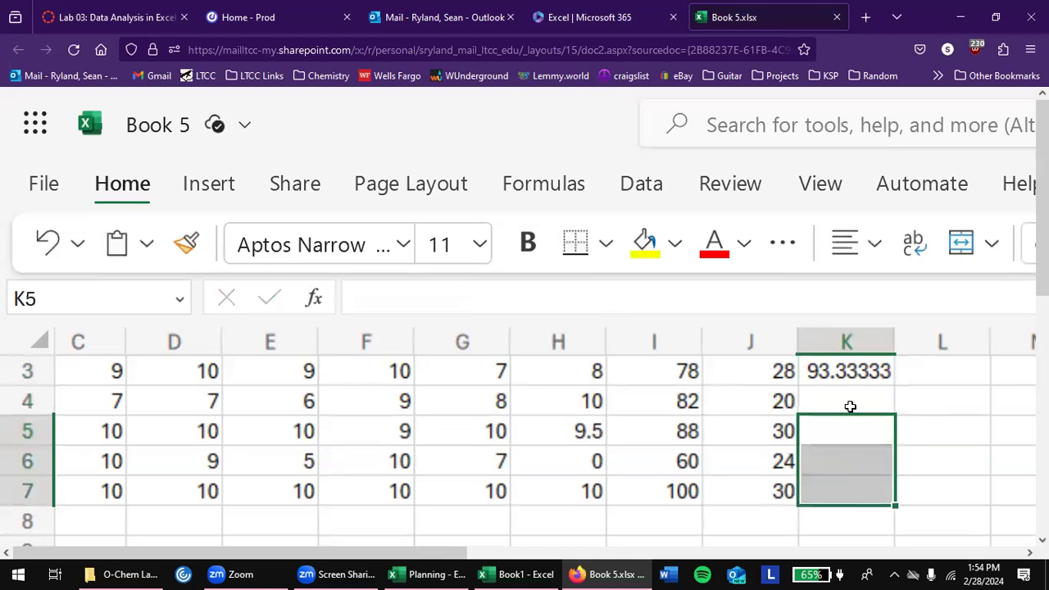
# Replace the constant 30 in the K3 formula with the absolute reference $J$7
pyautogui.press('Up')
pyautogui.press('Up')
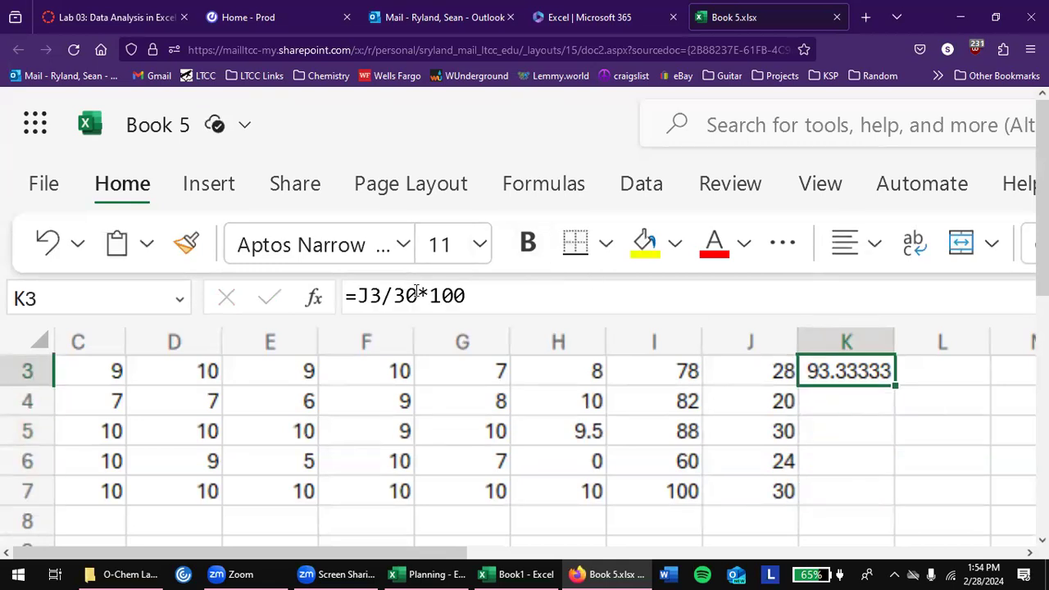
pyautogui.click(417, 294)
pyautogui.press('BackSpace')
pyautogui.press('BackSpace')
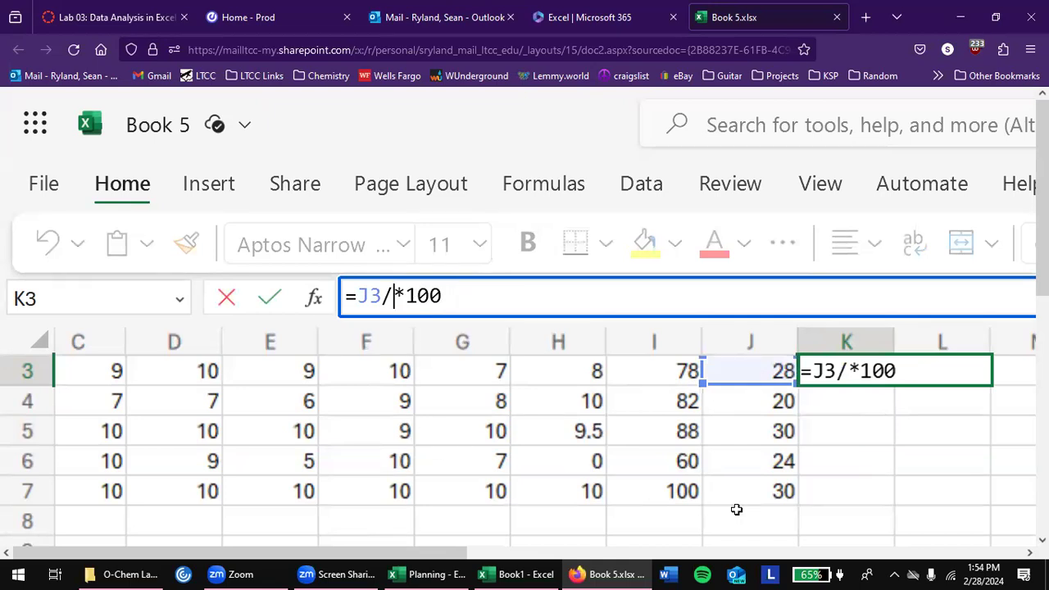
pyautogui.click(771, 492)
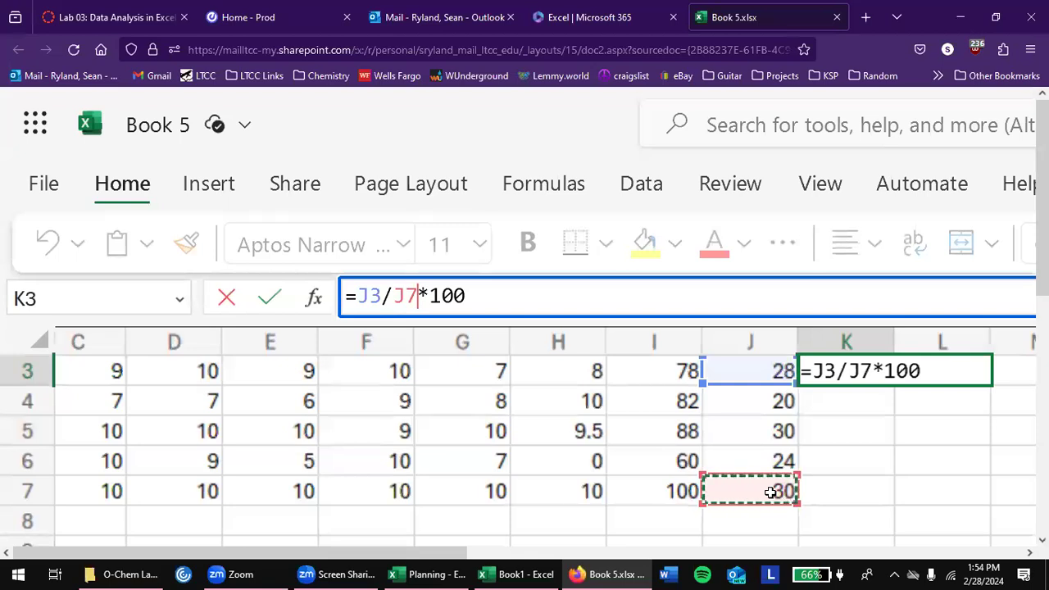
pyautogui.press('F4')
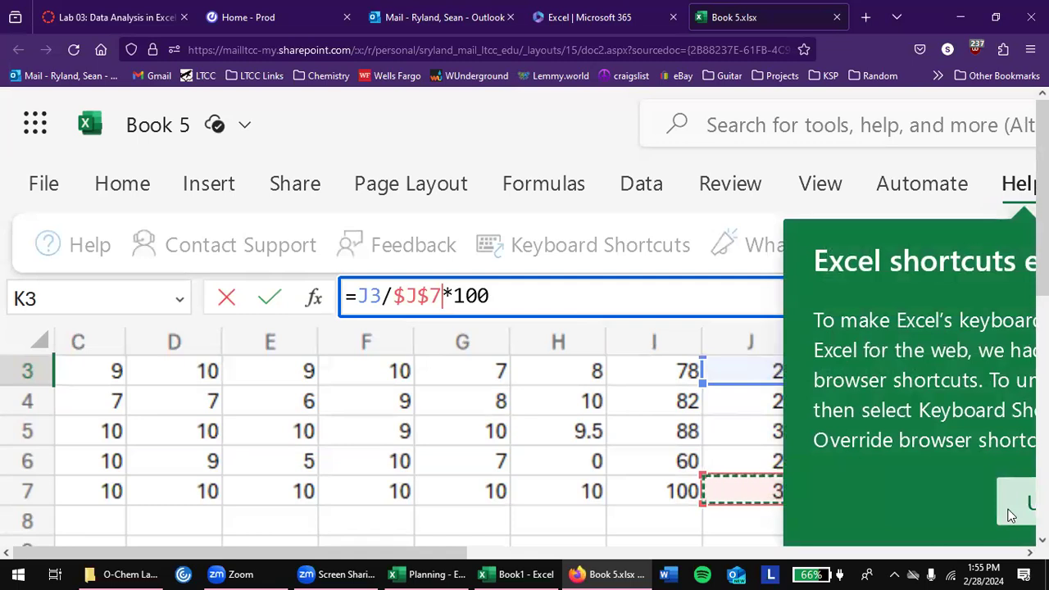
# Dismiss the Excel shortcuts notice that covers the sheet
pyautogui.hscroll(2, 819, 532)
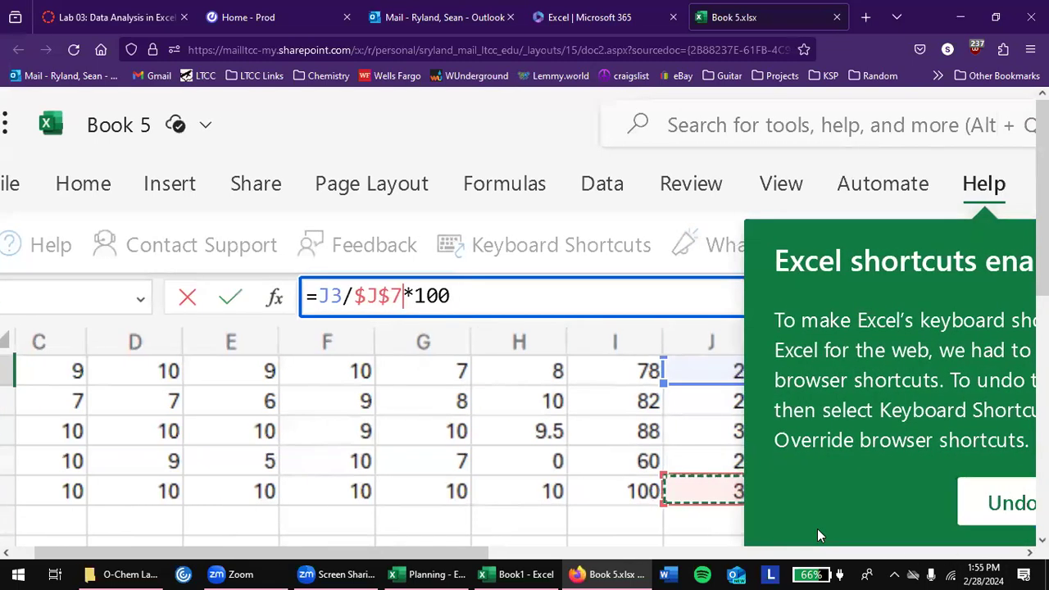
pyautogui.hscroll(5, 817, 529)
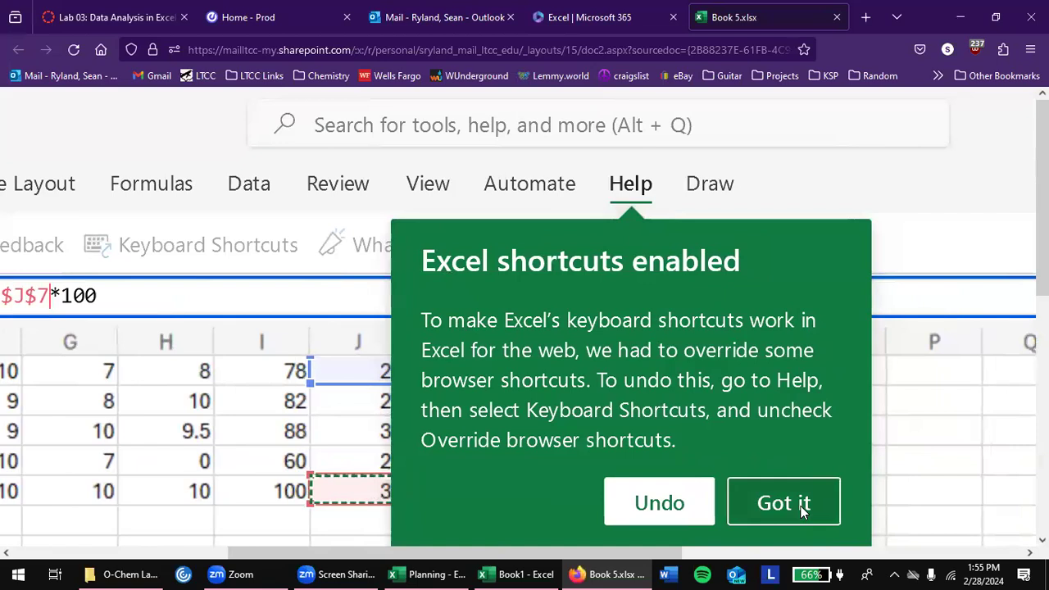
pyautogui.click(923, 459)
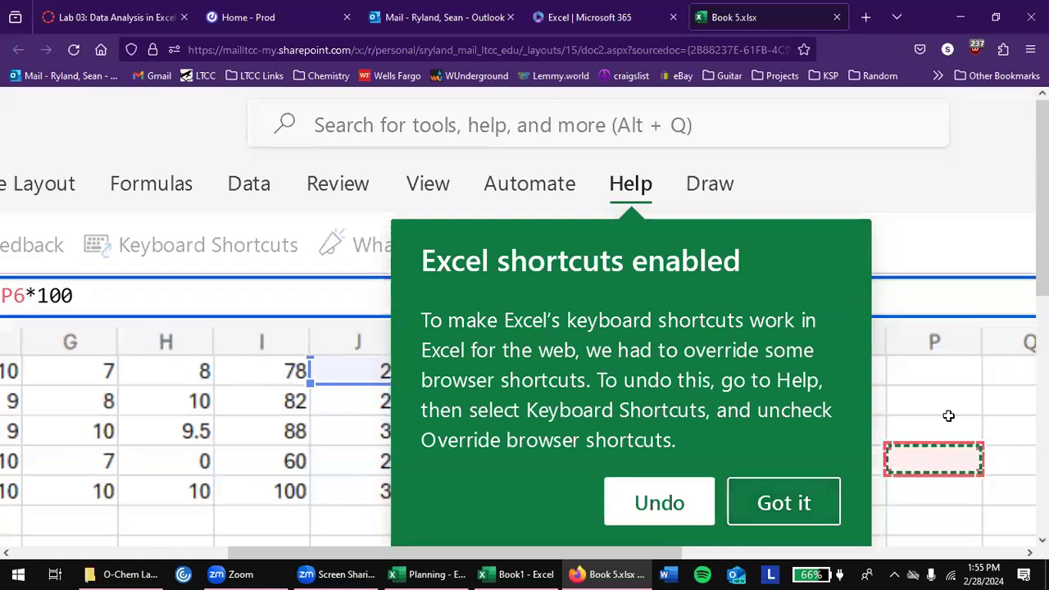
pyautogui.click(969, 393)
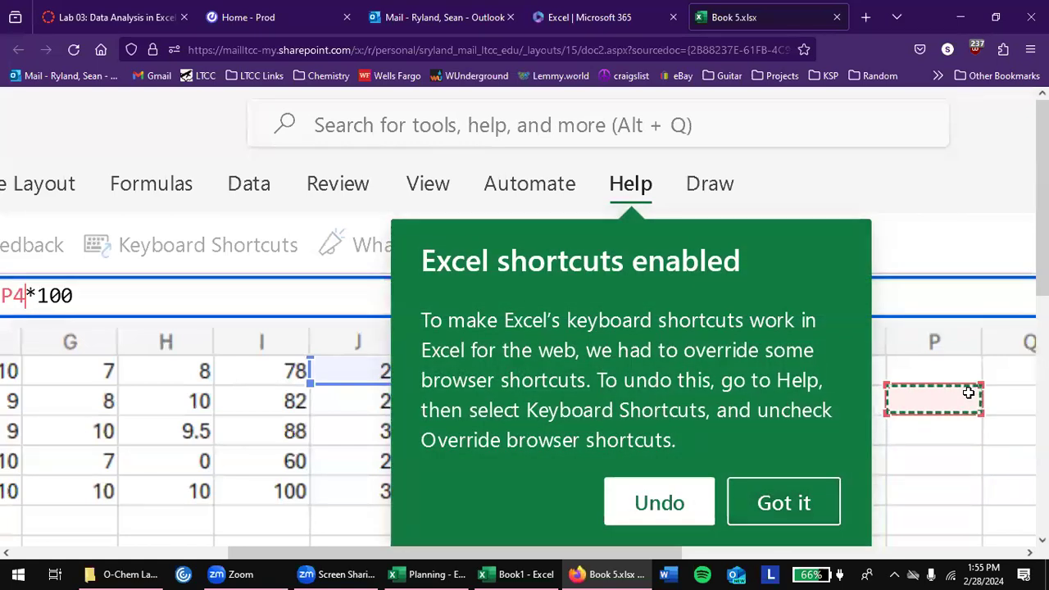
pyautogui.press('Return')
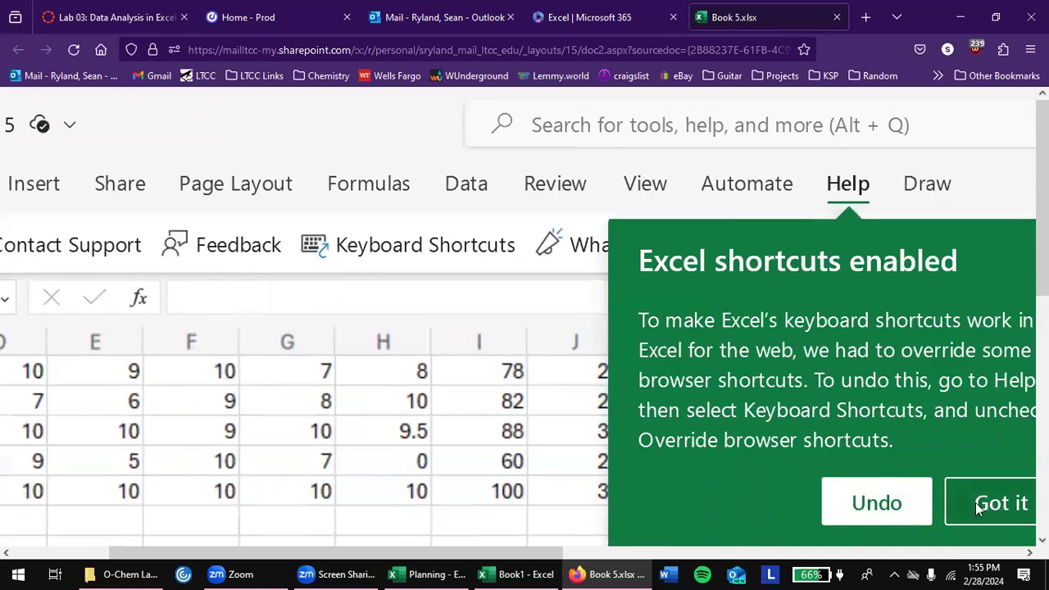
pyautogui.click(498, 514)
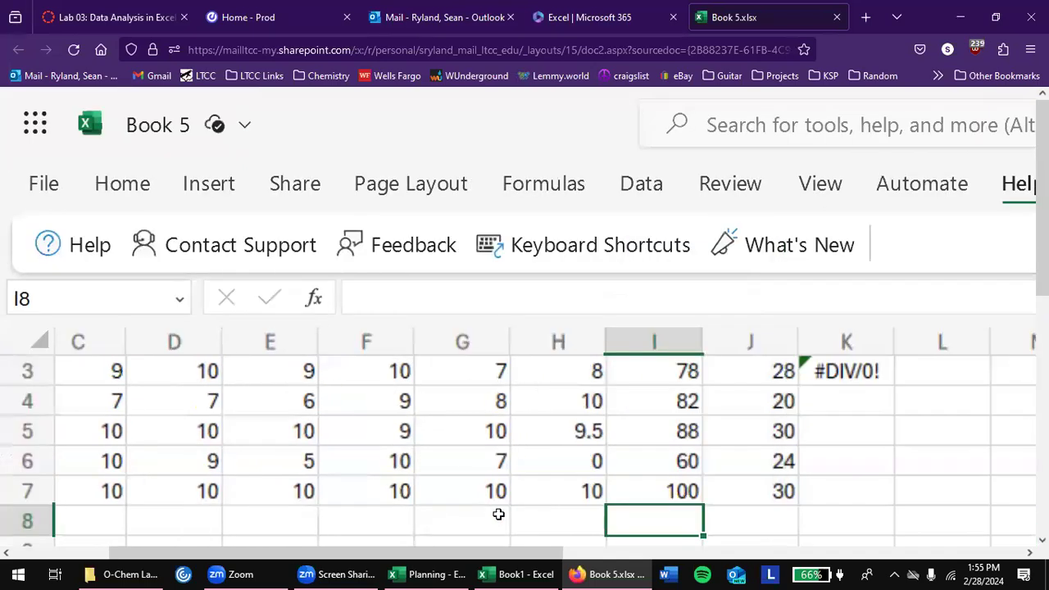
# Replace the P4 divisor in the K3 formula with J7
pyautogui.click(846, 375)
pyautogui.scroll(1, 845, 375)
pyautogui.scroll(-1, 845, 377)
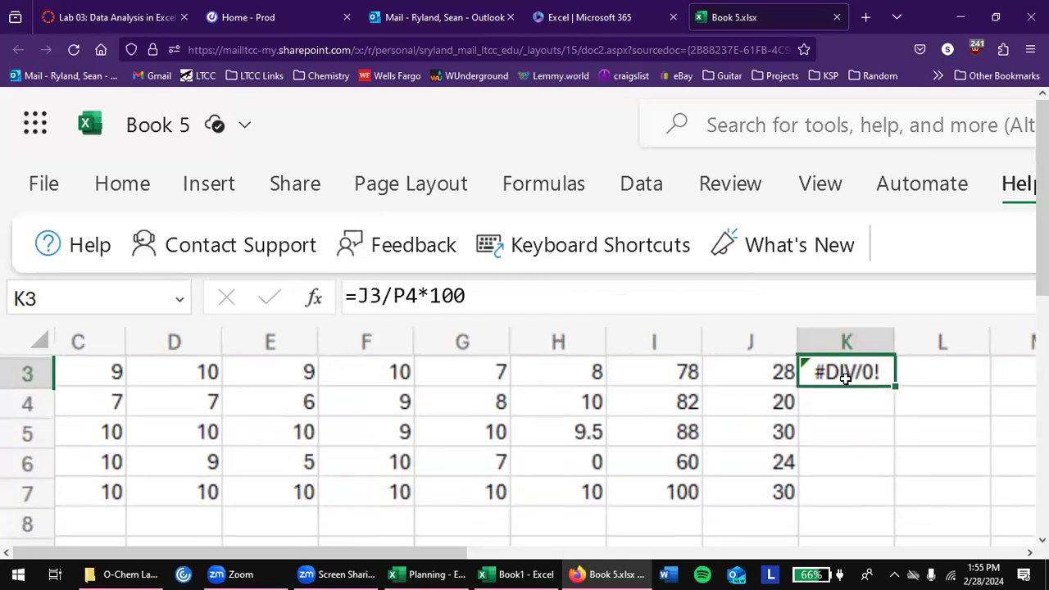
pyautogui.click(416, 297)
pyautogui.press('BackSpace')
pyautogui.press('BackSpace')
pyautogui.write('J7')
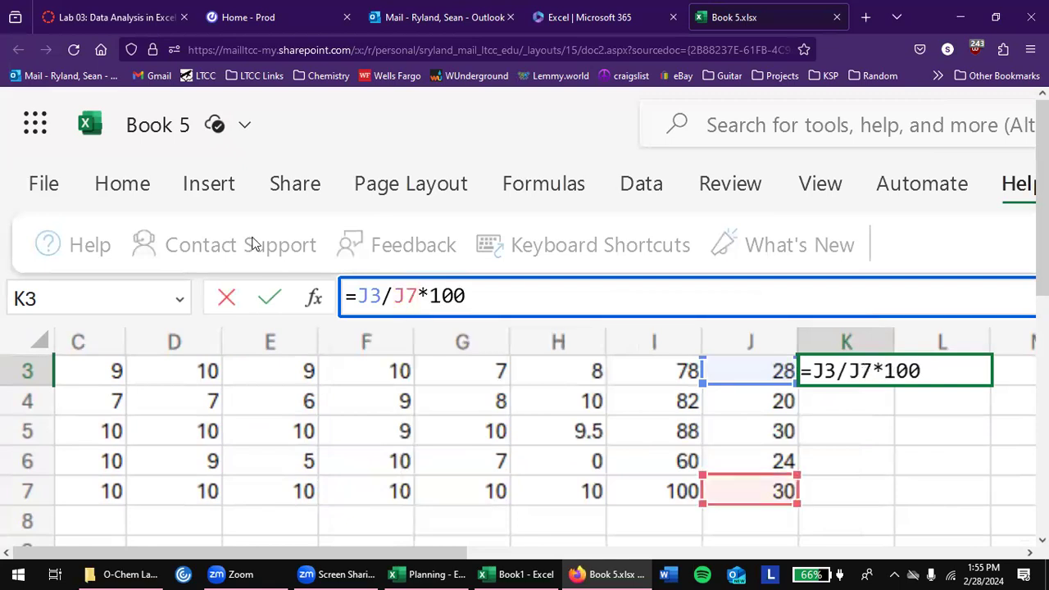
# Make the J7 reference in K3 absolute so that the formula reads =J3/$J$7*100
pyautogui.click(393, 296)
pyautogui.write('$')
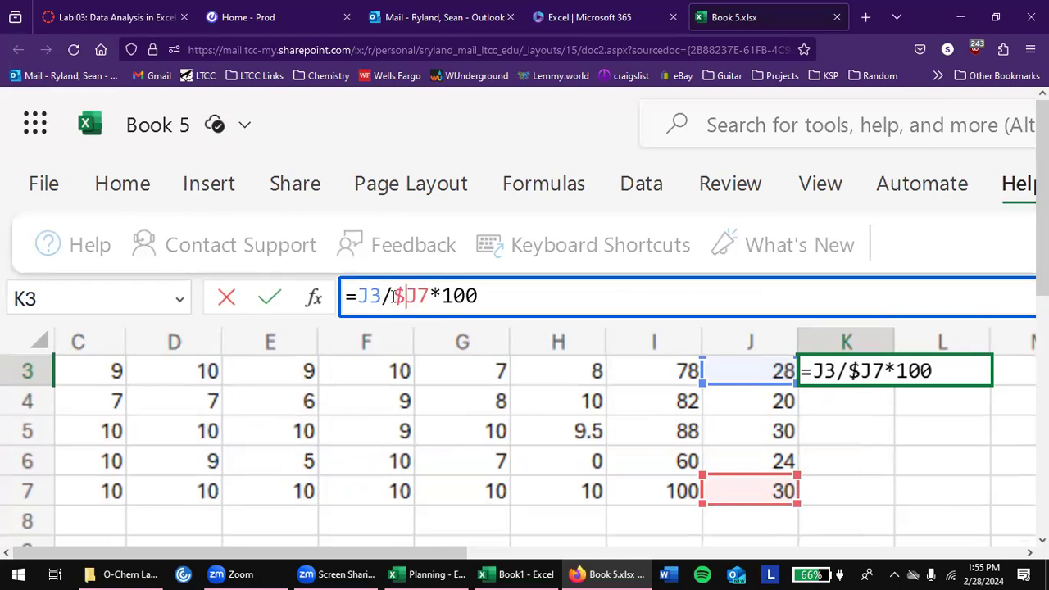
pyautogui.click(420, 295)
pyautogui.write('$')
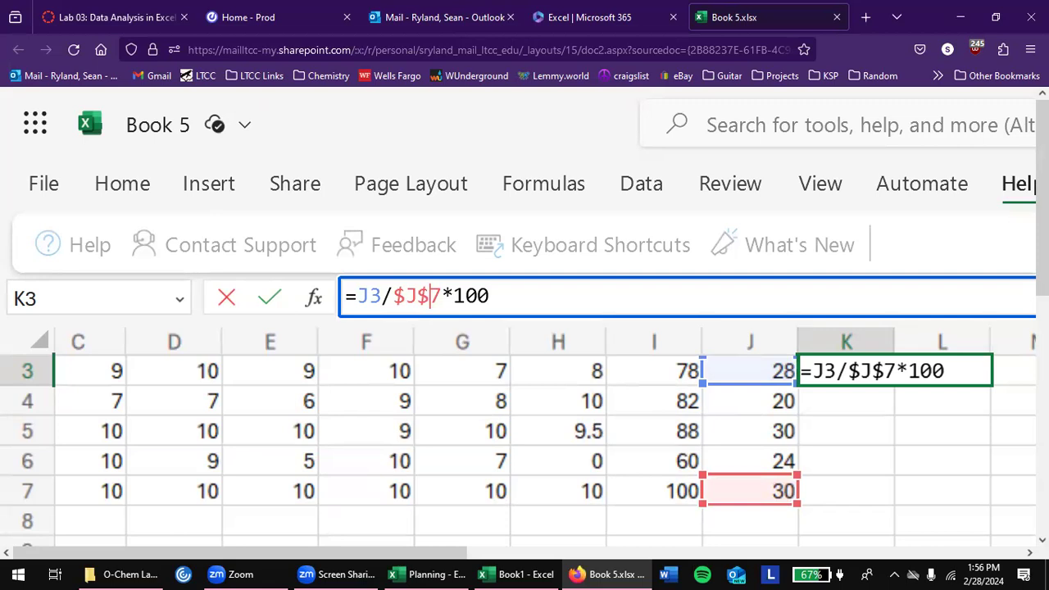
pyautogui.press('Return')
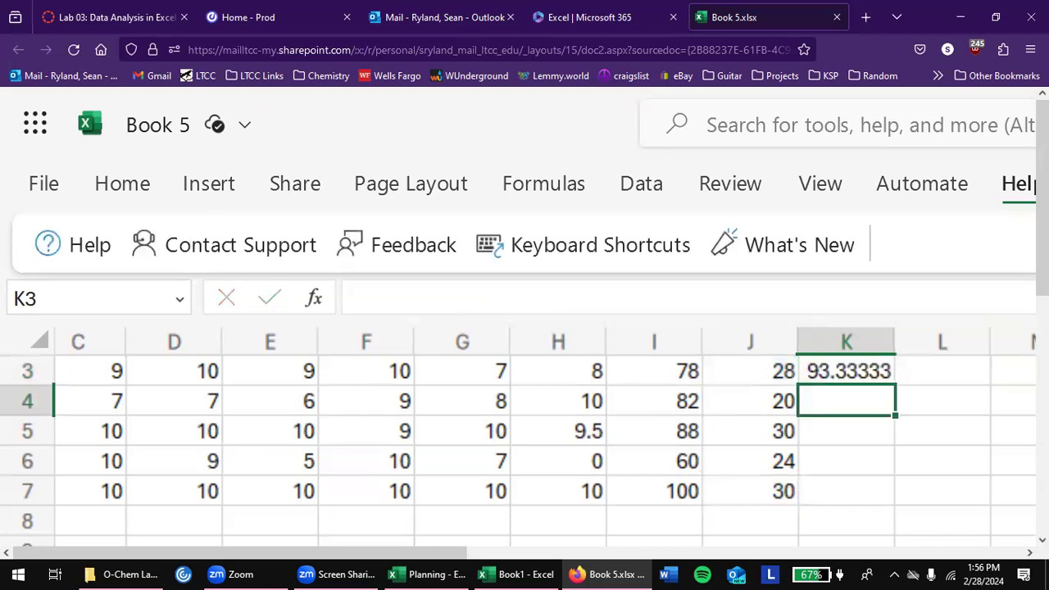
# Copy the homework percentage formula from K3 into K4 through K7
pyautogui.press('Up')
pyautogui.hotkey('ctrl', 'c')
pyautogui.press('Left')
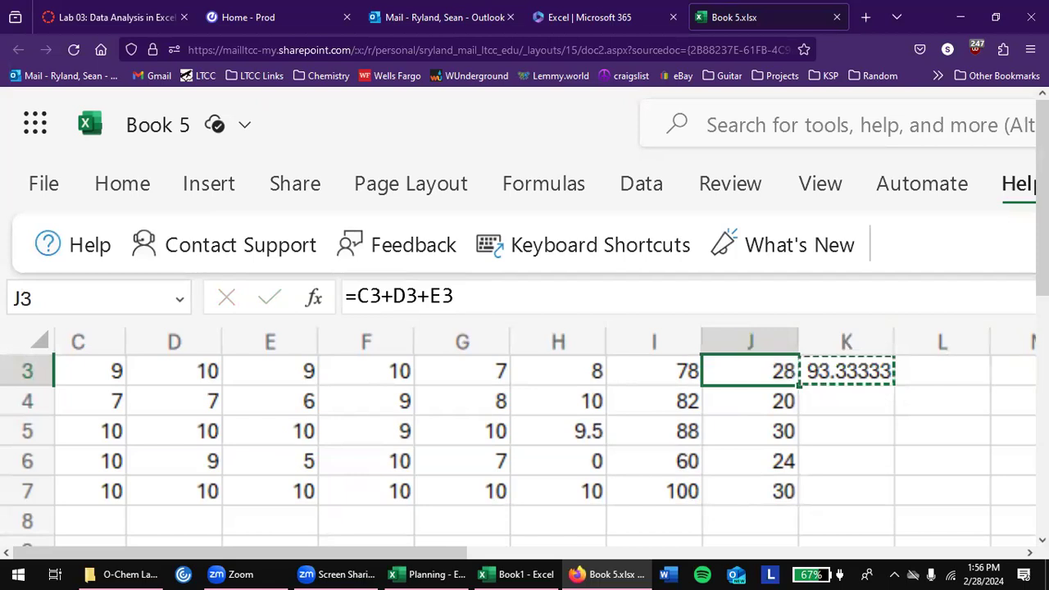
pyautogui.hotkey('ctrl', 'Down')
pyautogui.press('Right')
pyautogui.hotkey('shift', 'Up')
pyautogui.hotkey('shift', 'Up')
pyautogui.hotkey('shift', 'Up')
pyautogui.hotkey('ctrl', 'v')
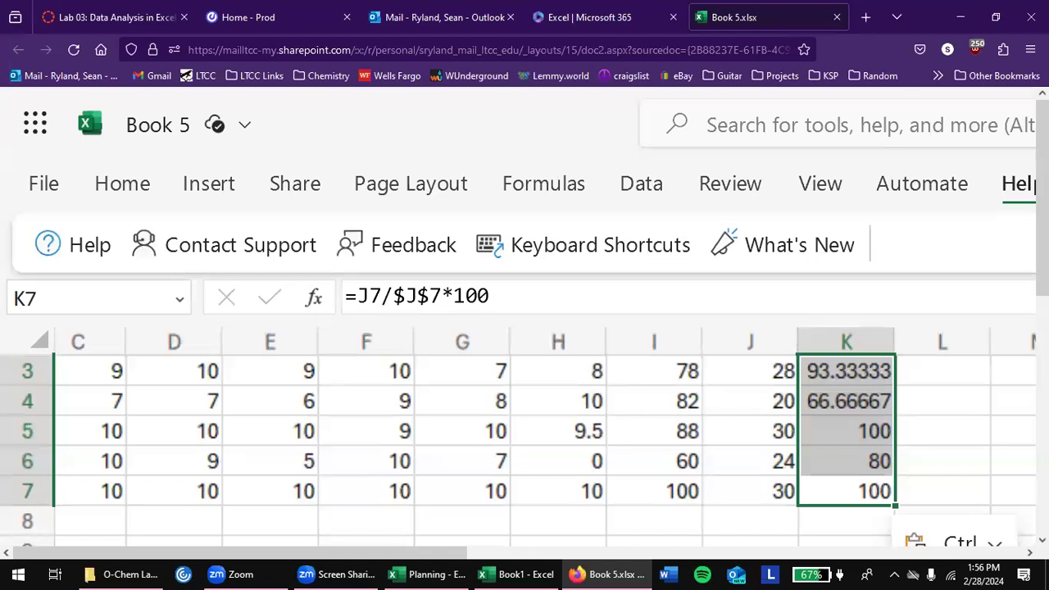
# Check the formulas in K3 through K7 to see which references change from row to row and which stay fixed
pyautogui.click(810, 406)
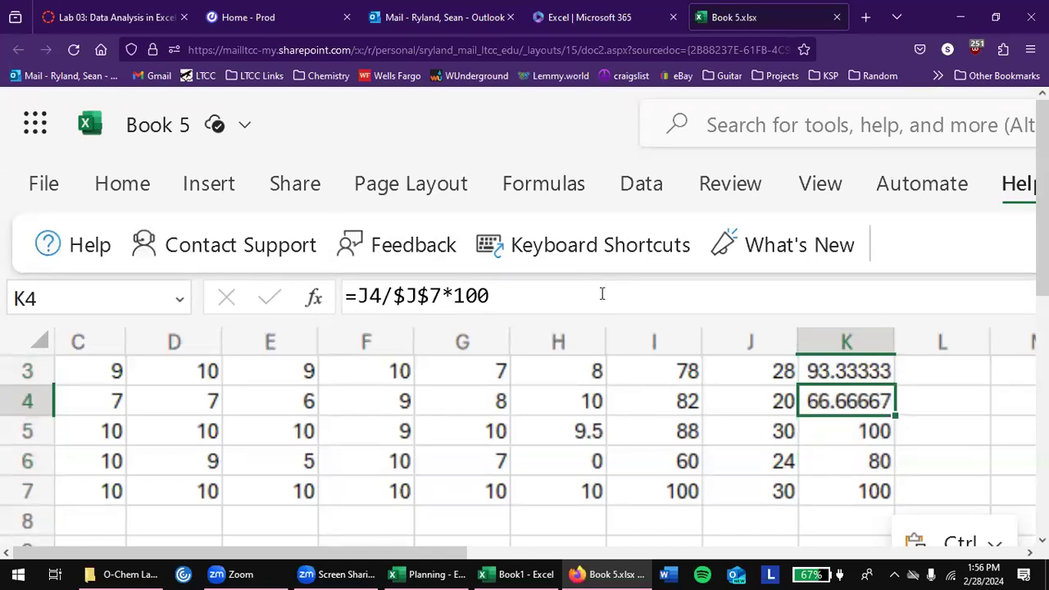
pyautogui.press('Down')
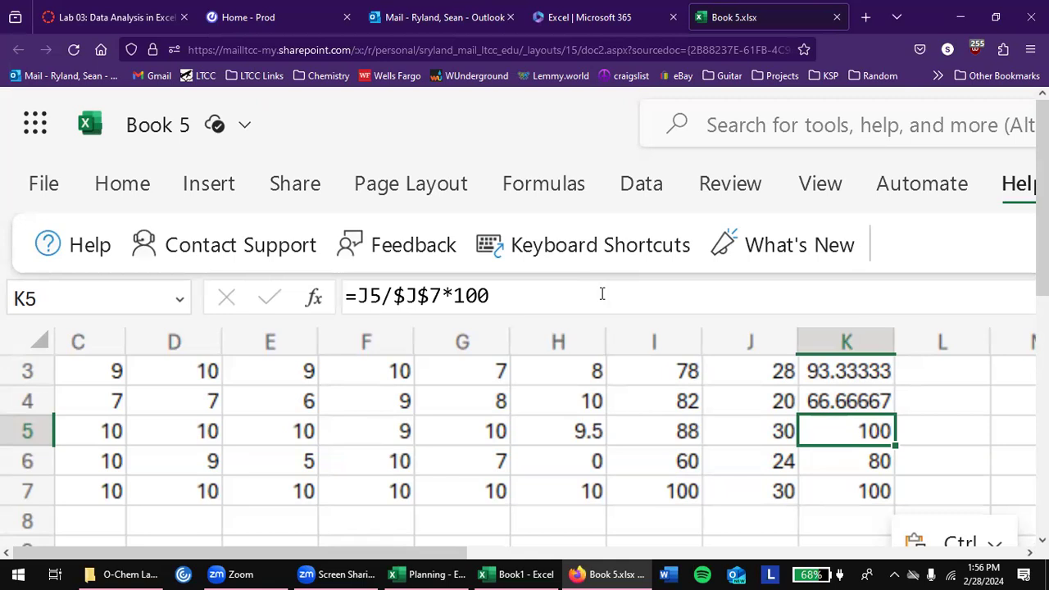
pyautogui.press('Down')
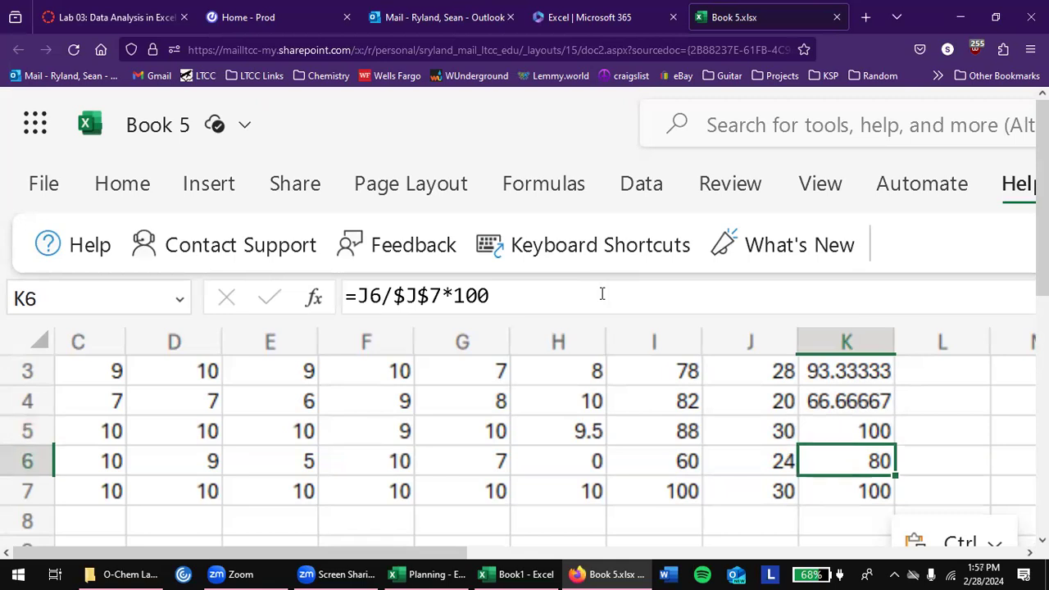
pyautogui.press('Down')
pyautogui.press('Up')
pyautogui.press('Up')
pyautogui.press('Up')
pyautogui.press('Up')
pyautogui.press('Up')
pyautogui.press('Down')
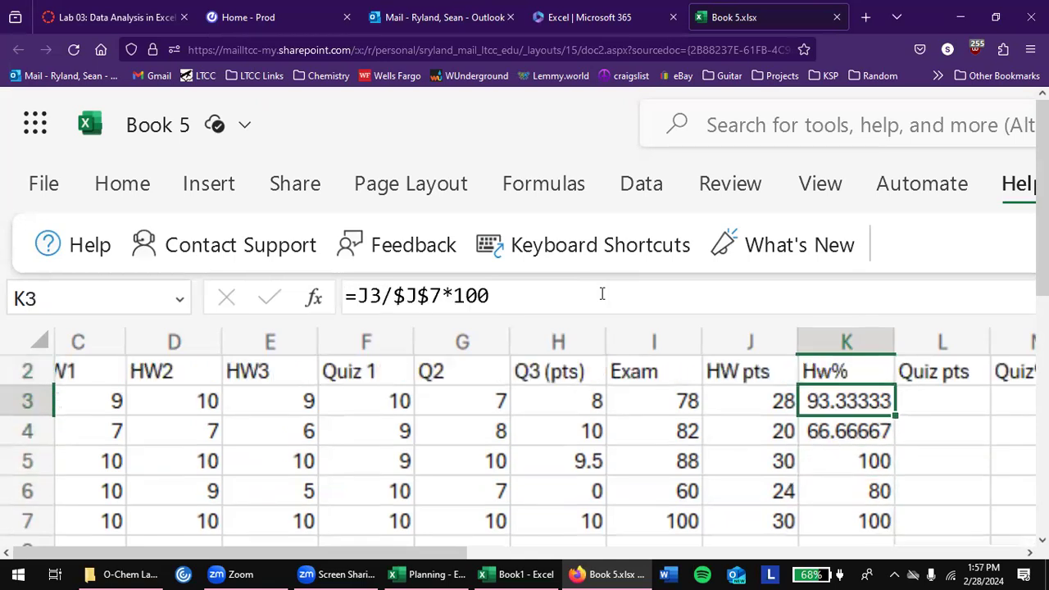
# Review the homework points formula in J3 as a comparison for the empty Quiz pts column
pyautogui.press('Right')
pyautogui.press('Right')
pyautogui.press('Right')
pyautogui.press('Left')
pyautogui.press('Left')
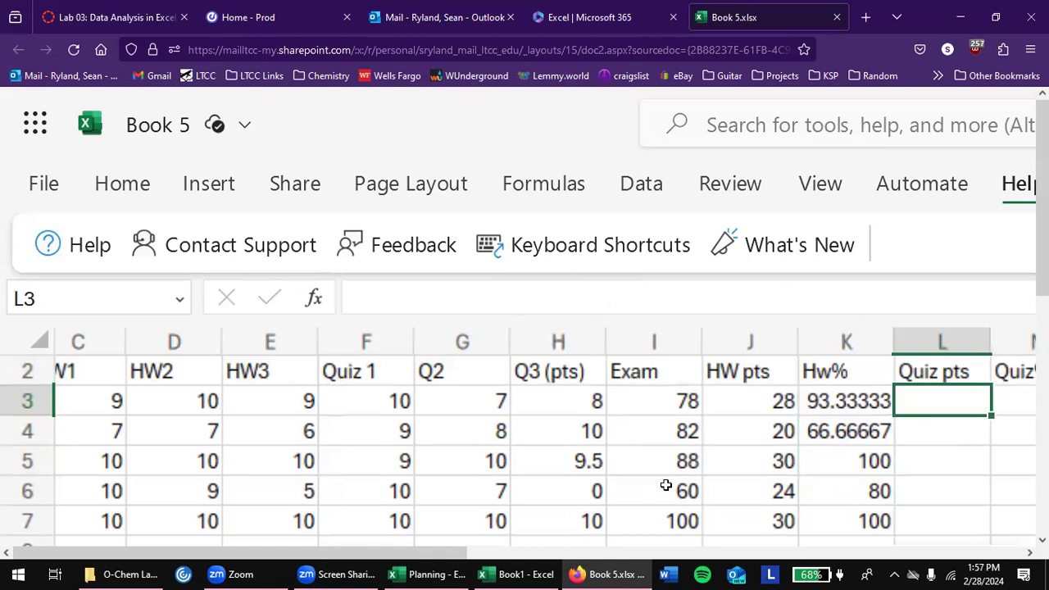
pyautogui.hscroll(2, 666, 485)
pyautogui.hscroll(1, 666, 485)
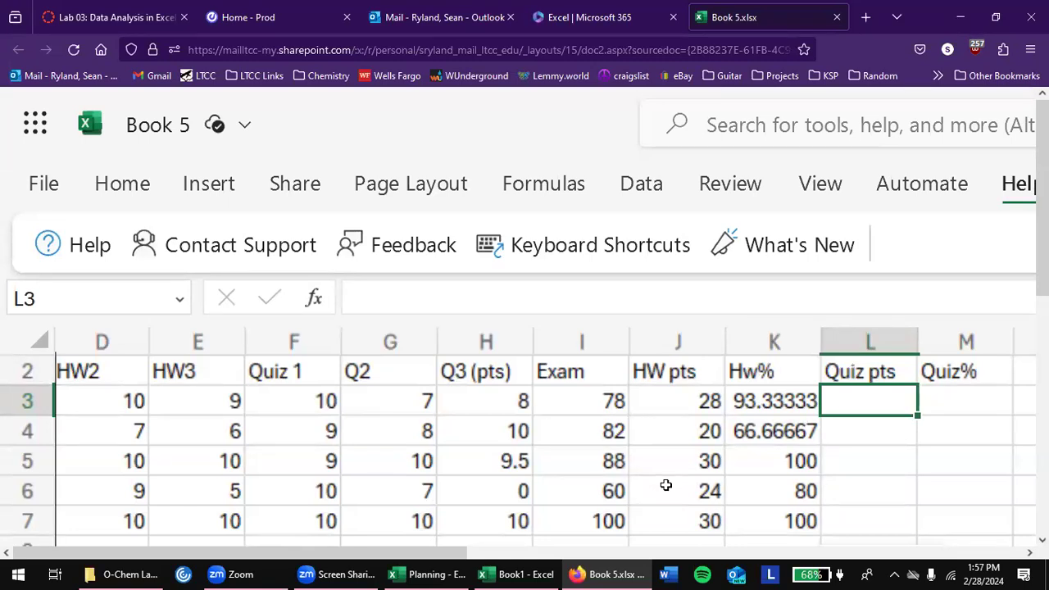
pyautogui.press('Left')
pyautogui.press('Left')
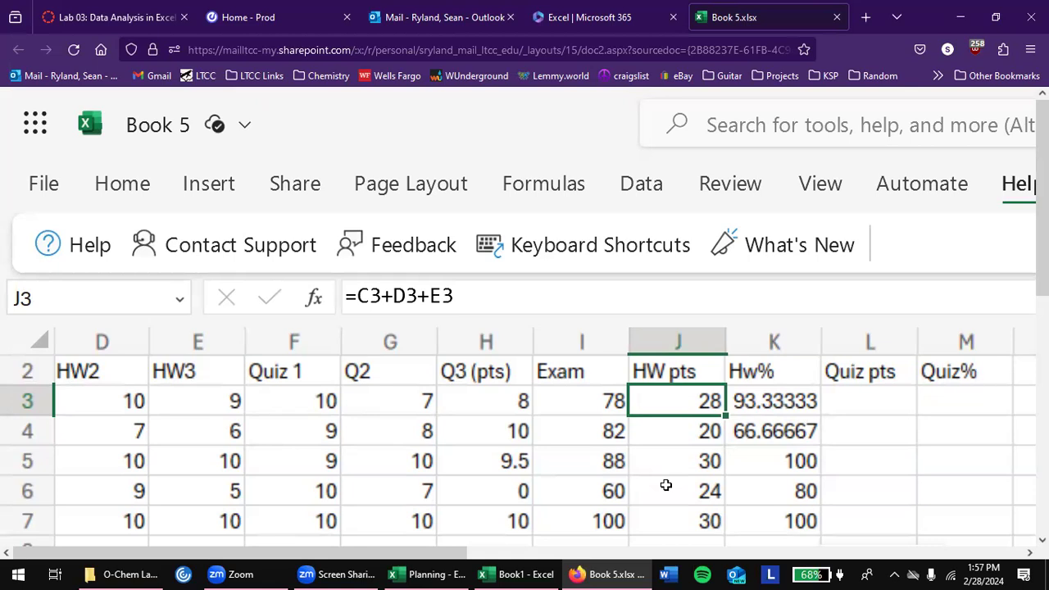
# Enter =SUM(F3:H3) in L3 to total the first student's three quiz scores
pyautogui.press('Right')
pyautogui.press('Right')
pyautogui.write('=sum')
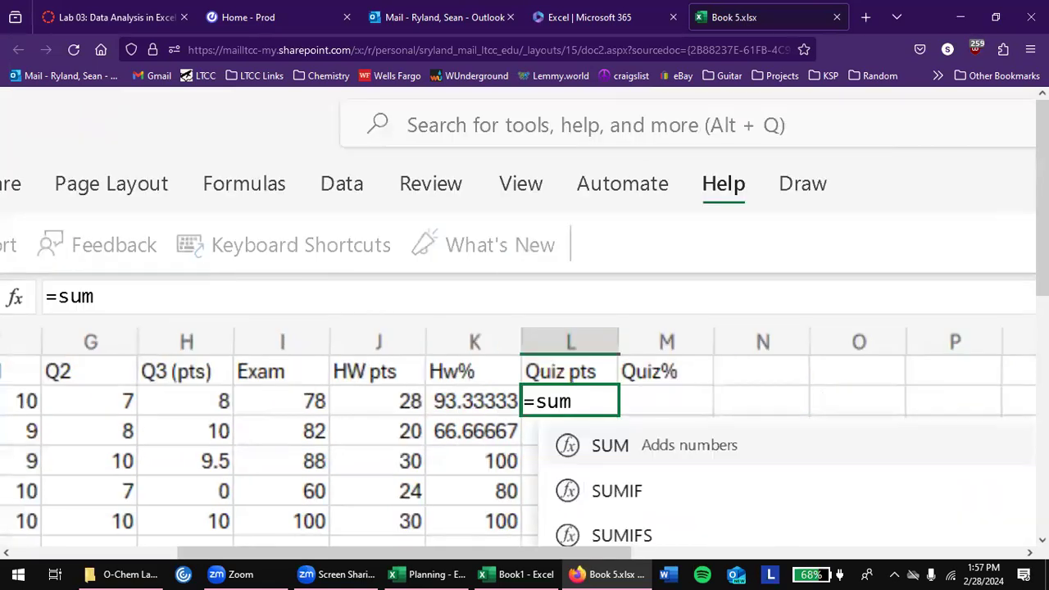
pyautogui.write('(')
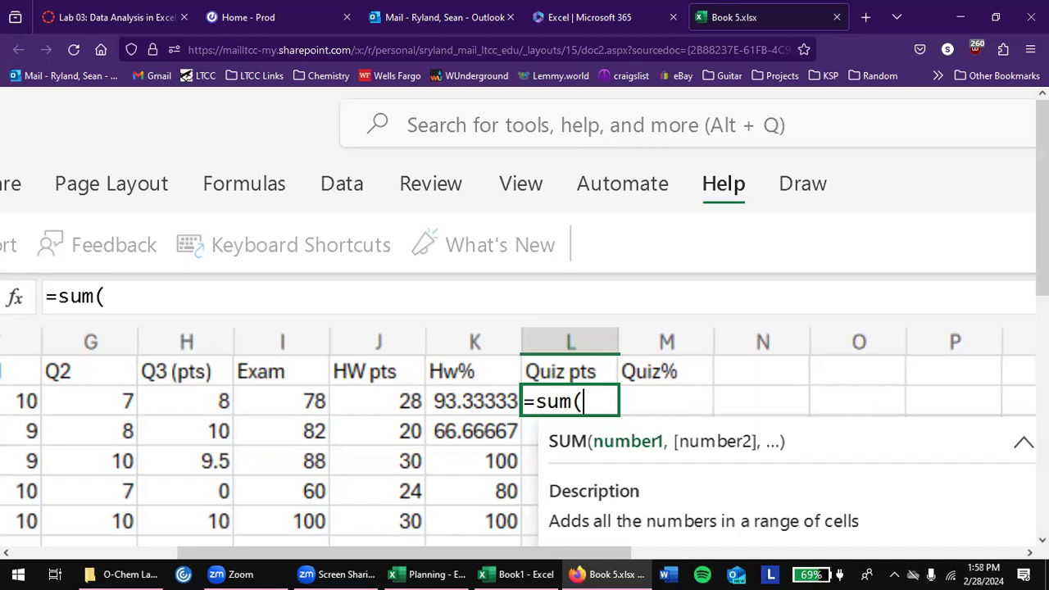
pyautogui.press('Left')
pyautogui.press('Left')
pyautogui.press('Left')
pyautogui.press('Left')
pyautogui.press('Left')
pyautogui.press('Left')
pyautogui.press('Left')
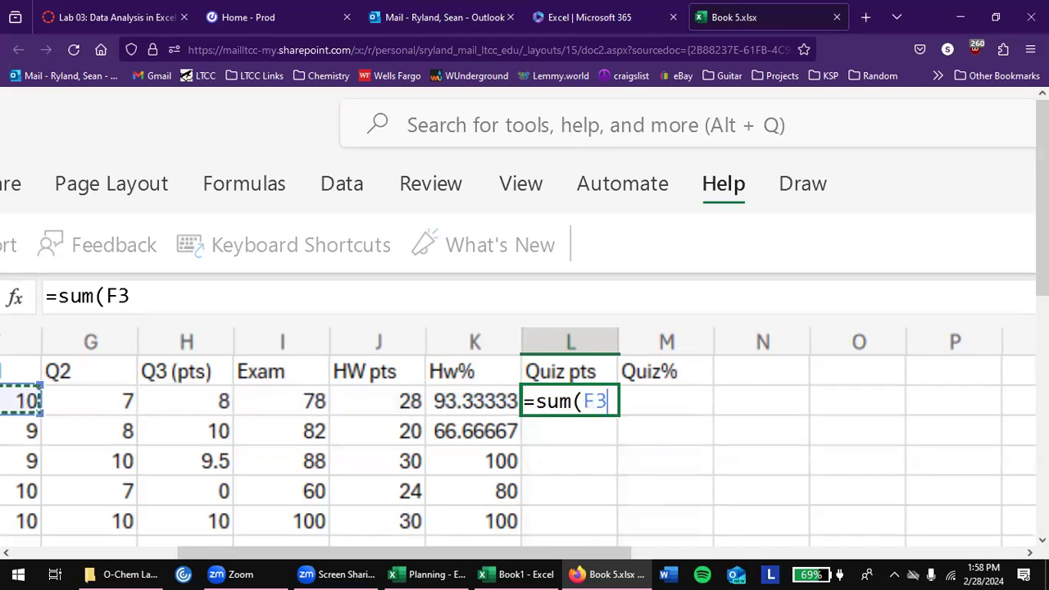
pyautogui.press('Left')
pyautogui.press('Left')
pyautogui.press('Right')
pyautogui.press('Right')
pyautogui.press('Right')
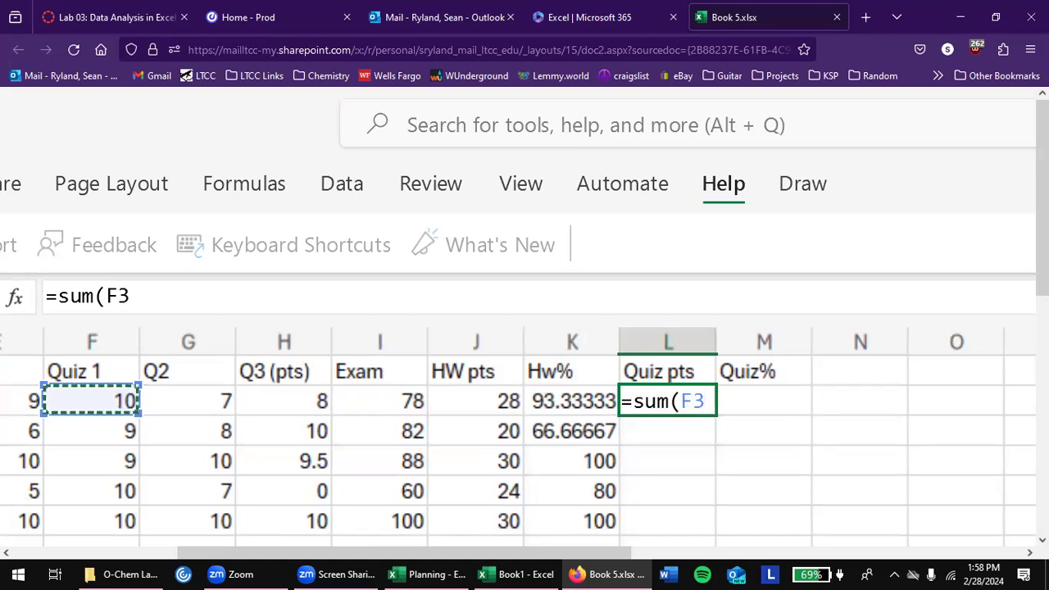
pyautogui.hotkey('shift', 'Right')
pyautogui.hotkey('shift', 'Right')
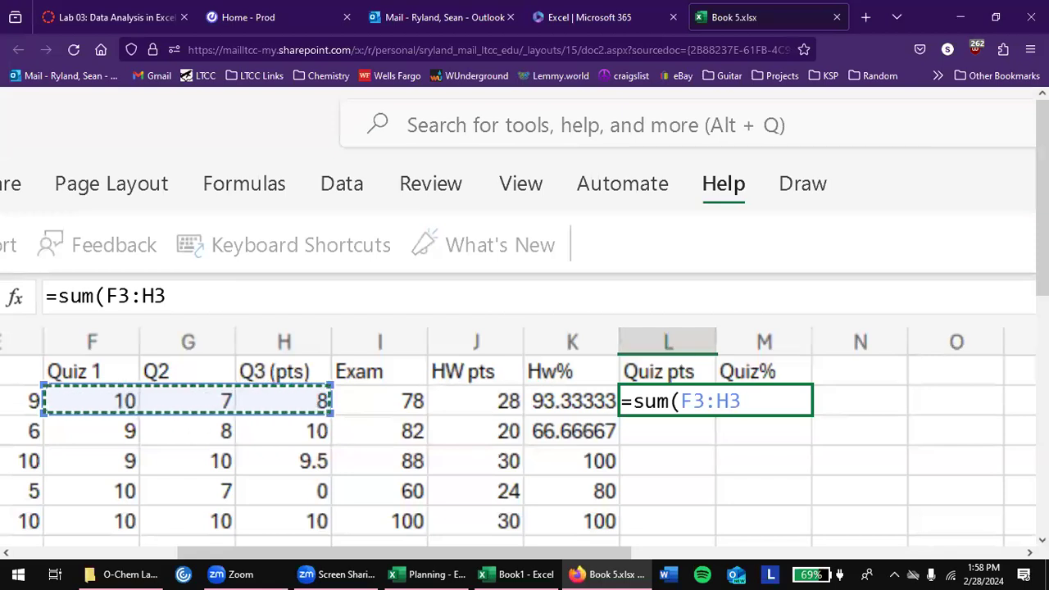
pyautogui.write(')')
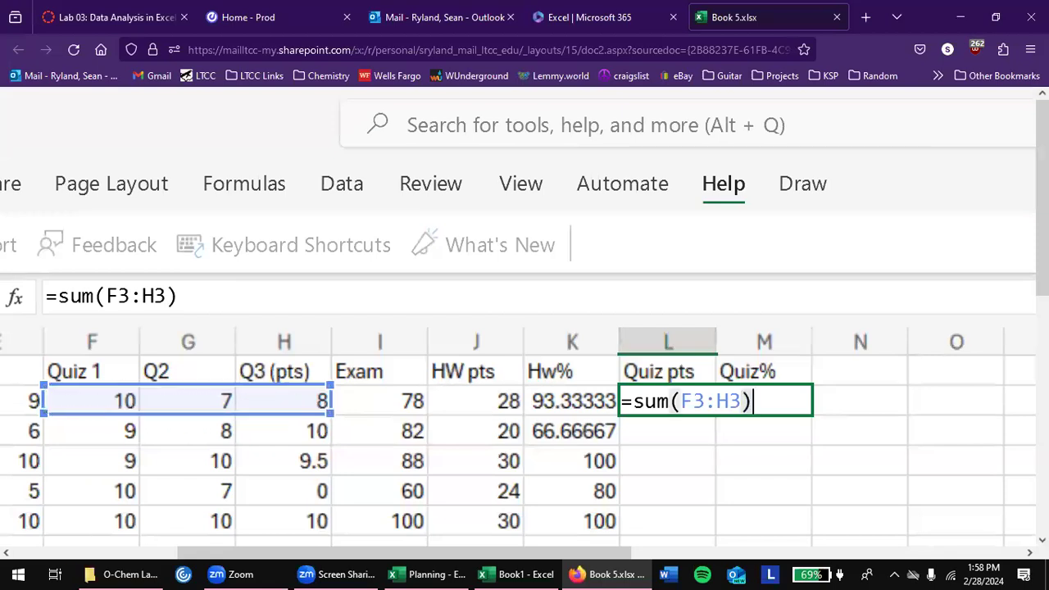
pyautogui.press('Return')
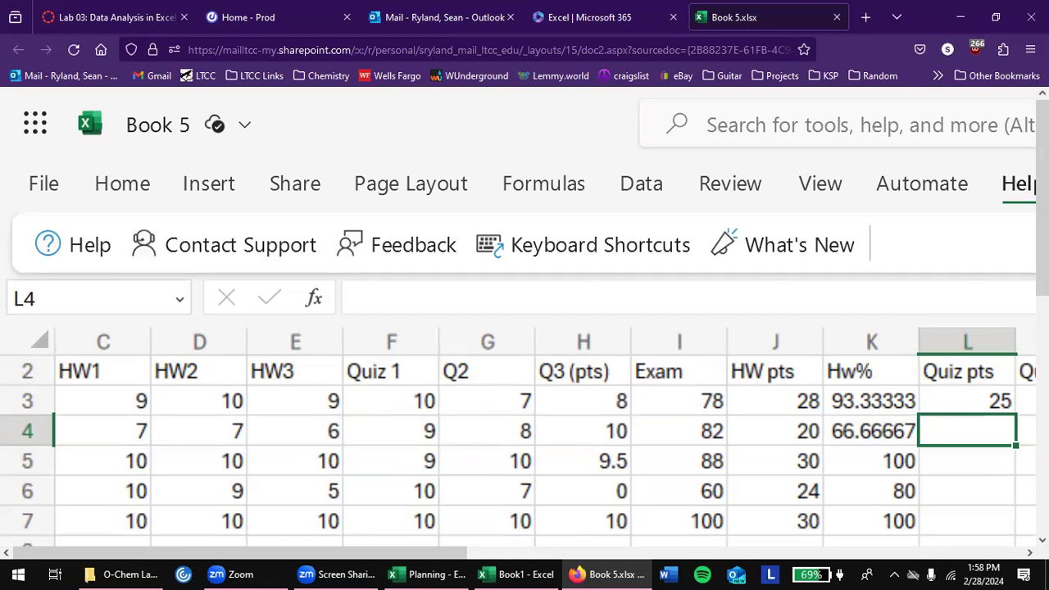
# Copy the quiz points formula from L3 into L4 through L7
pyautogui.press('Up')
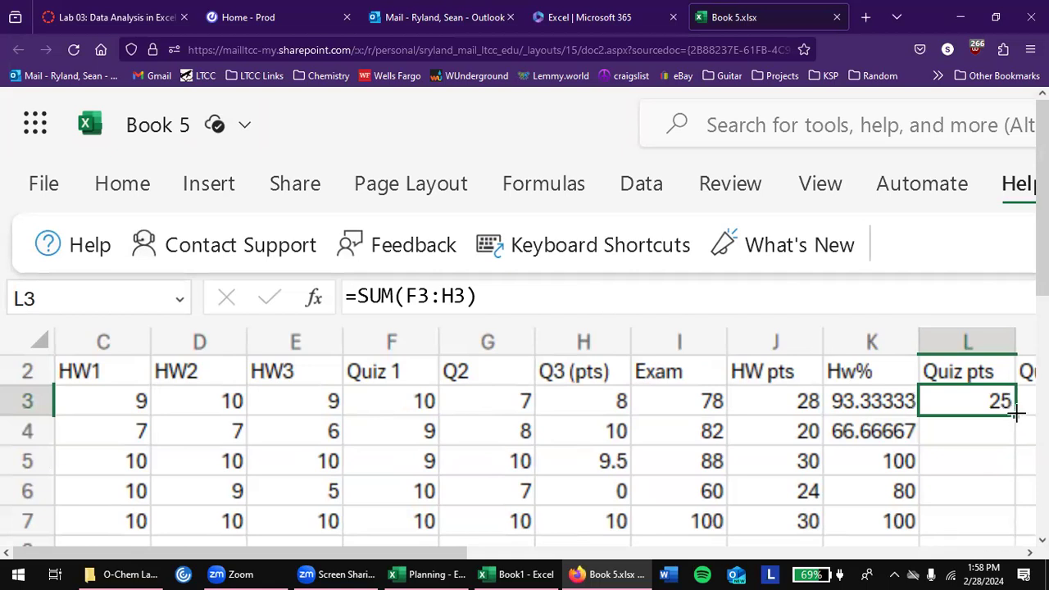
pyautogui.hotkey('ctrl', 'c')
pyautogui.press('Left')
pyautogui.press('Down')
pyautogui.press('Down')
pyautogui.press('Down')
pyautogui.press('Down')
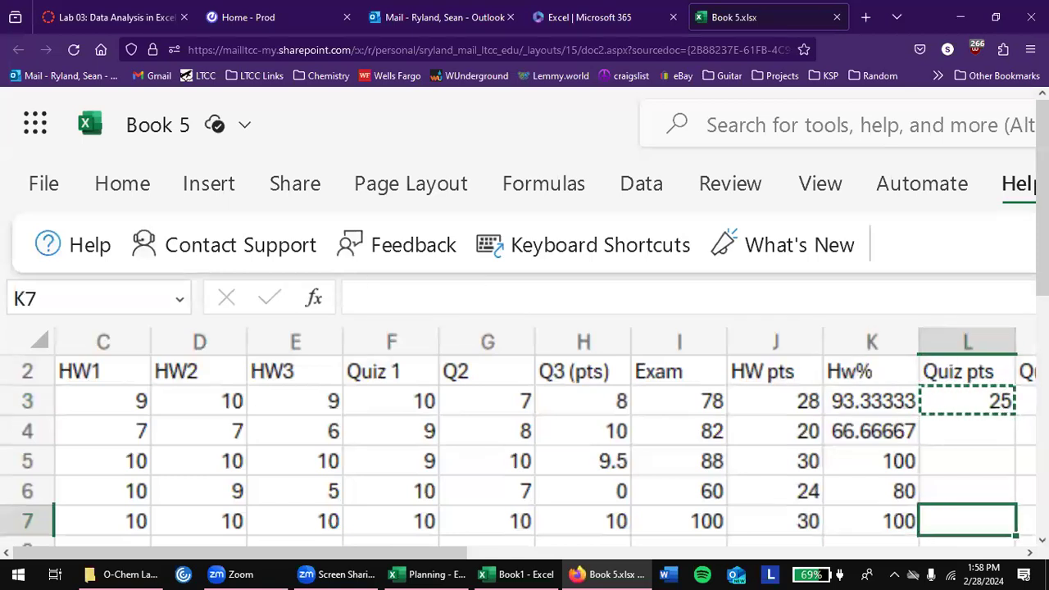
pyautogui.press('Right')
pyautogui.hotkey('shift', 'Up')
pyautogui.hotkey('shift', 'Up')
pyautogui.hotkey('shift', 'Up')
pyautogui.hotkey('shift', 'Up')
pyautogui.hotkey('ctrl', 'v')
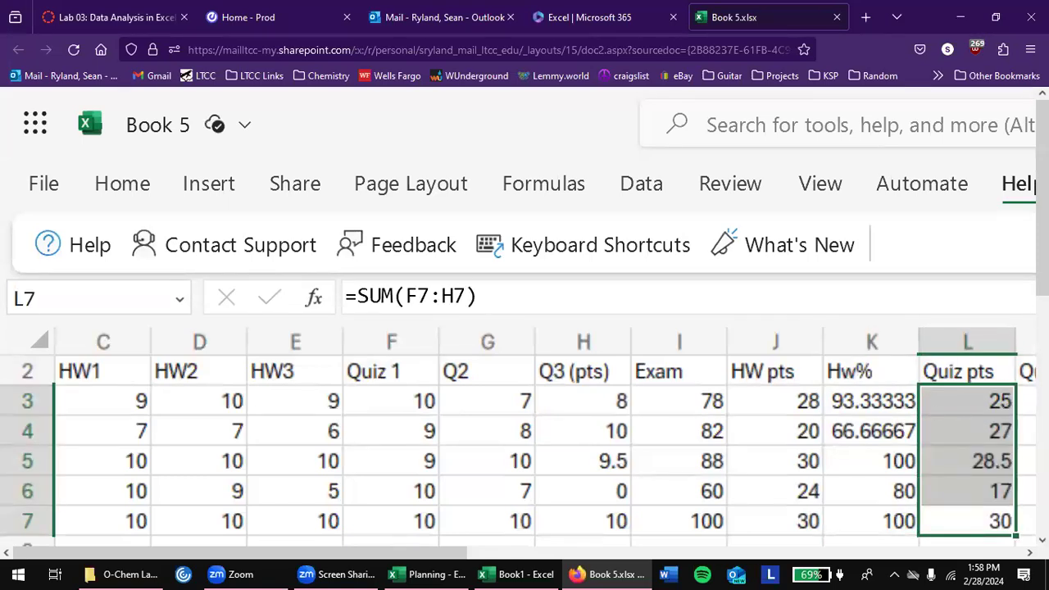
pyautogui.press('Up')
pyautogui.press('Up')
pyautogui.press('Up')
pyautogui.press('Up')
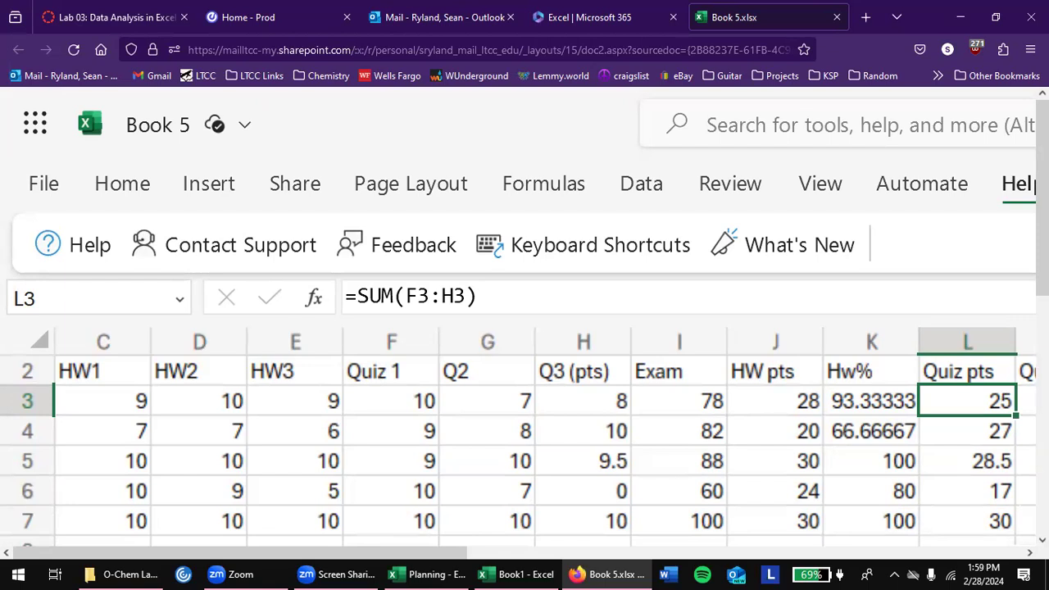
pyautogui.press('Right')
pyautogui.press('Right')
pyautogui.press('Left')
pyautogui.press('Left')
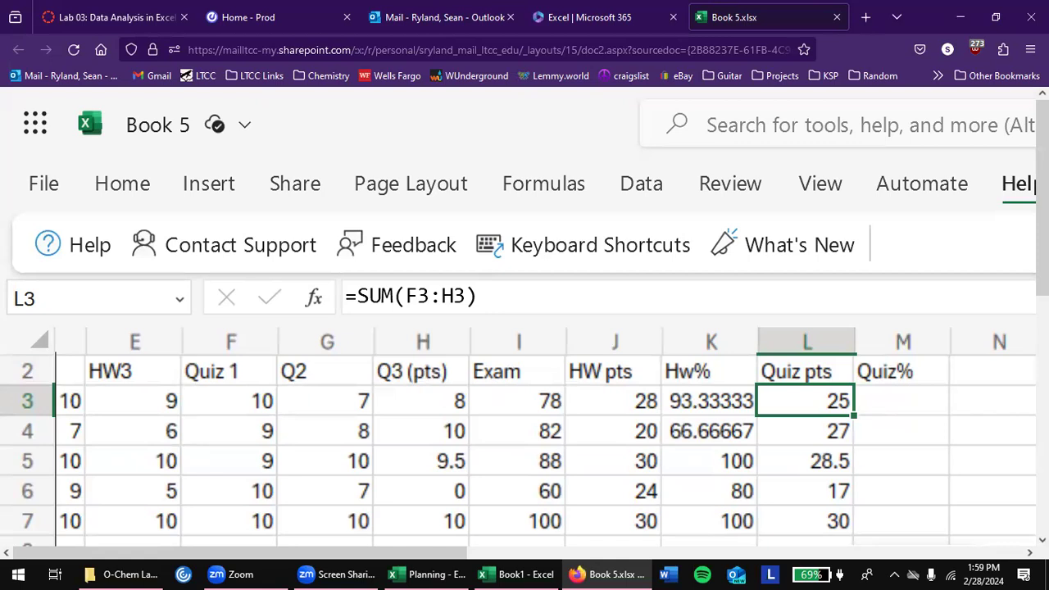
# Jump from M3 to the worksheet's last column and look through the empty columns near it
pyautogui.click(901, 400)
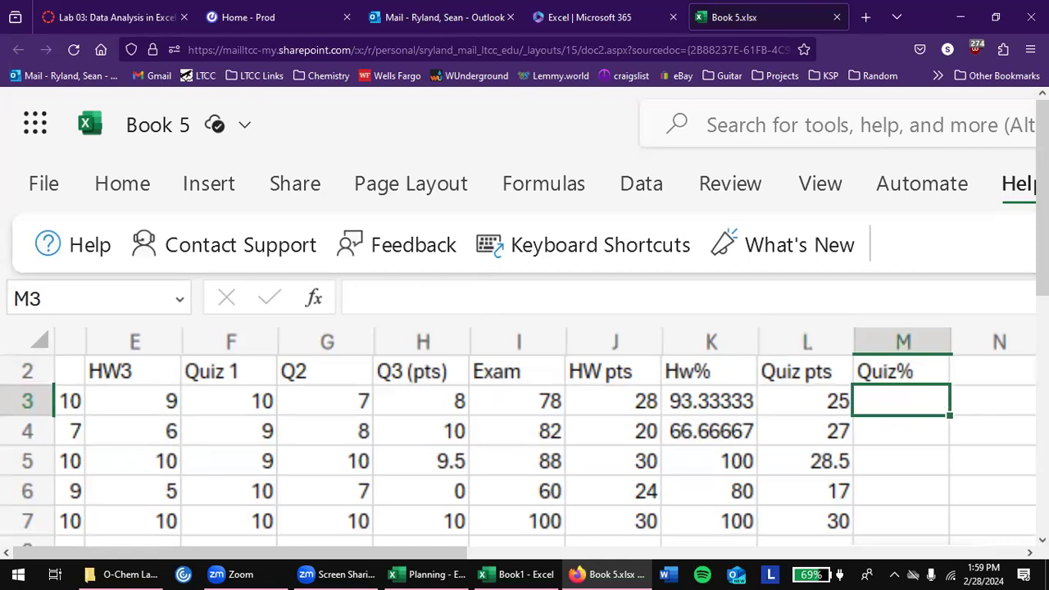
pyautogui.hotkey('ctrl', 'Right')
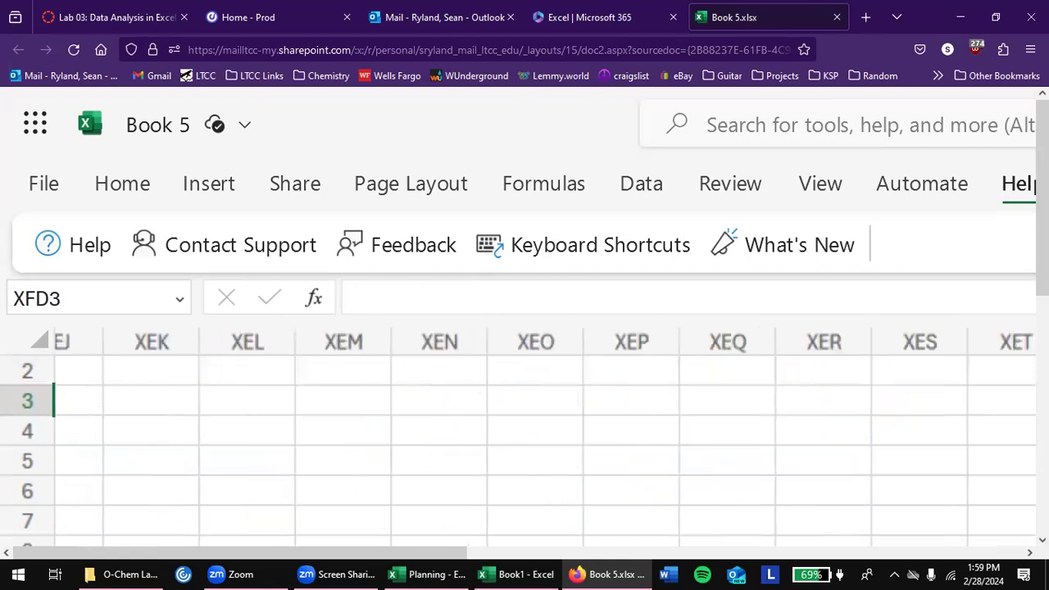
pyautogui.press('Left')
pyautogui.press('Left')
pyautogui.press('Left')
pyautogui.press('Left')
pyautogui.press('Left')
pyautogui.press('Left')
pyautogui.press('Left')
pyautogui.press('Left')
pyautogui.press('Left')
pyautogui.press('Left')
pyautogui.press('Left')
pyautogui.press('Left')
pyautogui.press('Left')
pyautogui.press('Left')
pyautogui.press('Right')
pyautogui.press('Right')
pyautogui.press('Right')
pyautogui.press('Right')
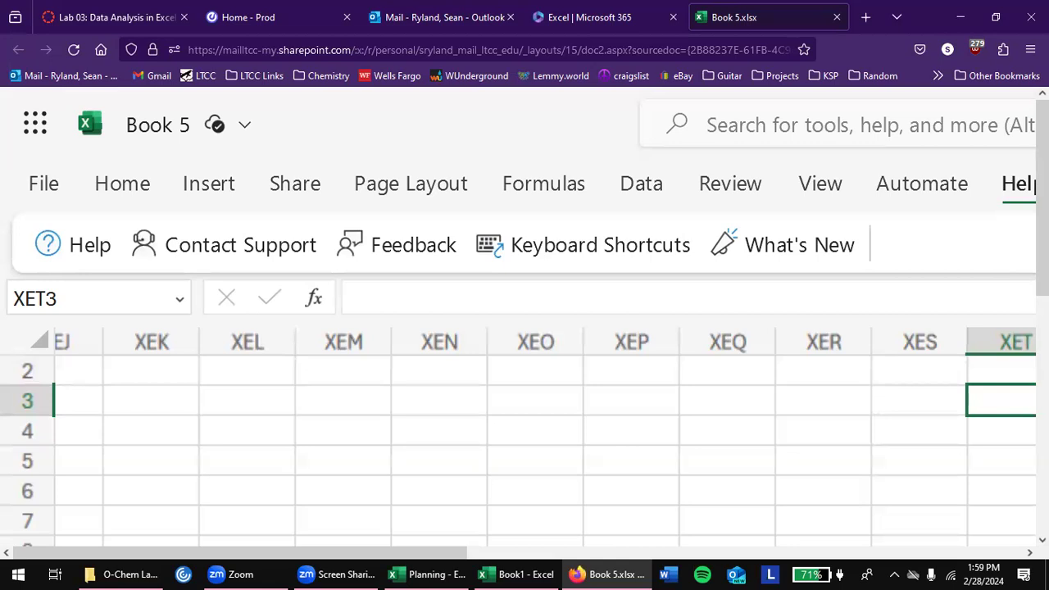
pyautogui.click(919, 400)
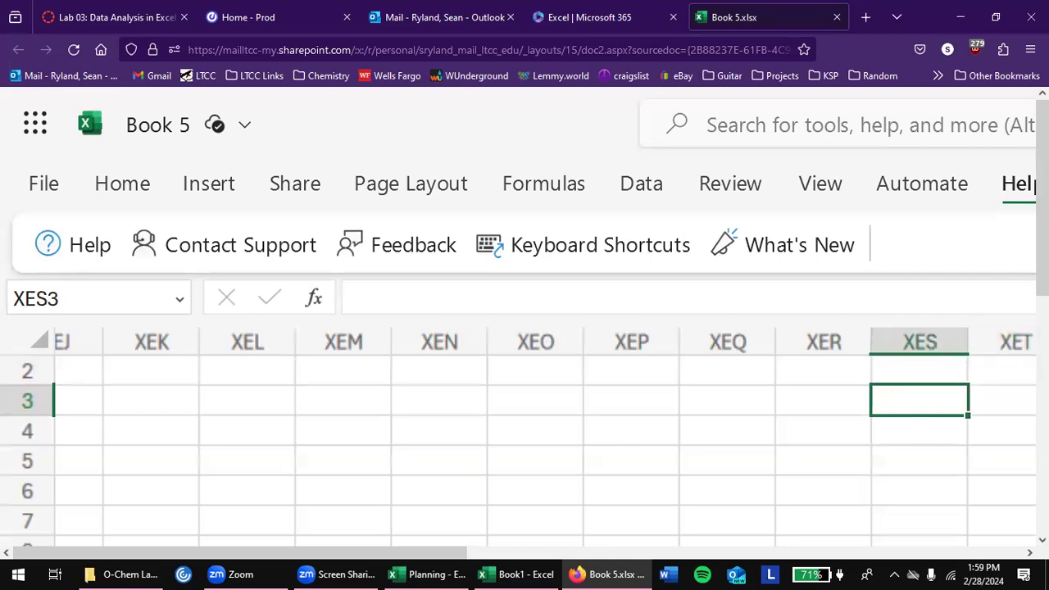
# Jump down to the worksheet's last row and back up to row 1
pyautogui.hotkey('ctrl', 'Down')
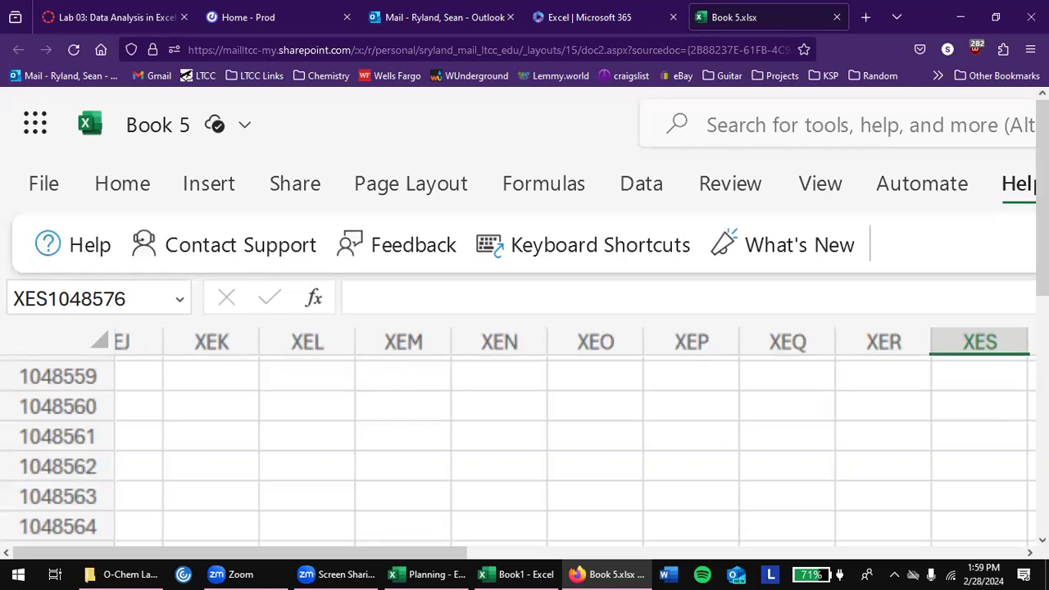
pyautogui.press('Left')
pyautogui.press('Left')
pyautogui.hotkey('ctrl', 'Up')
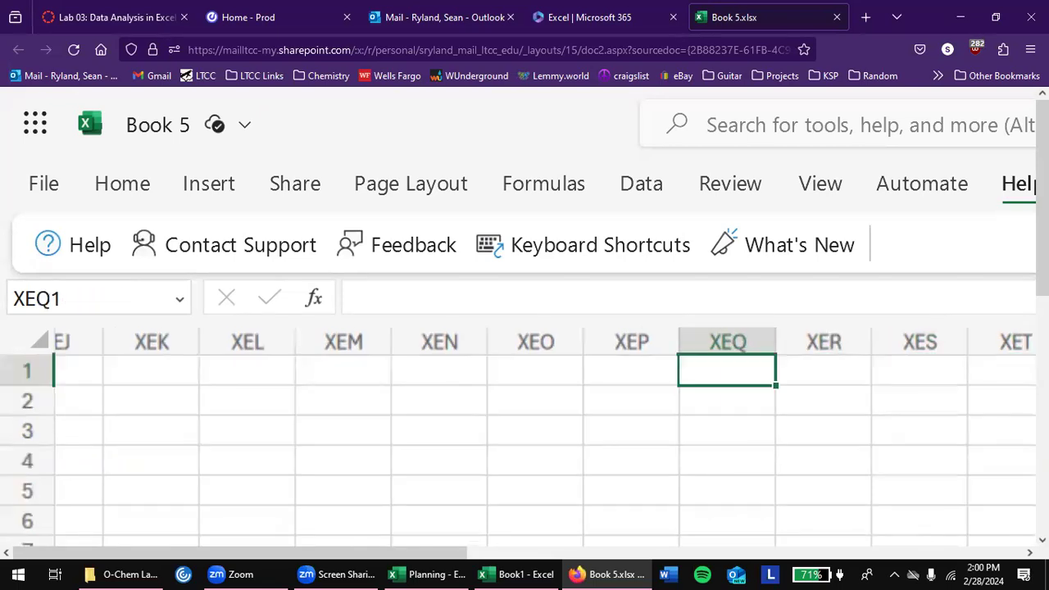
# Return to the gradebook at the start of the sheet and go to the first Quiz% cell, M3
pyautogui.hotkey('ctrl', 'Home')
pyautogui.press('Right')
pyautogui.press('Down')
pyautogui.hotkey('ctrl', 'Right')
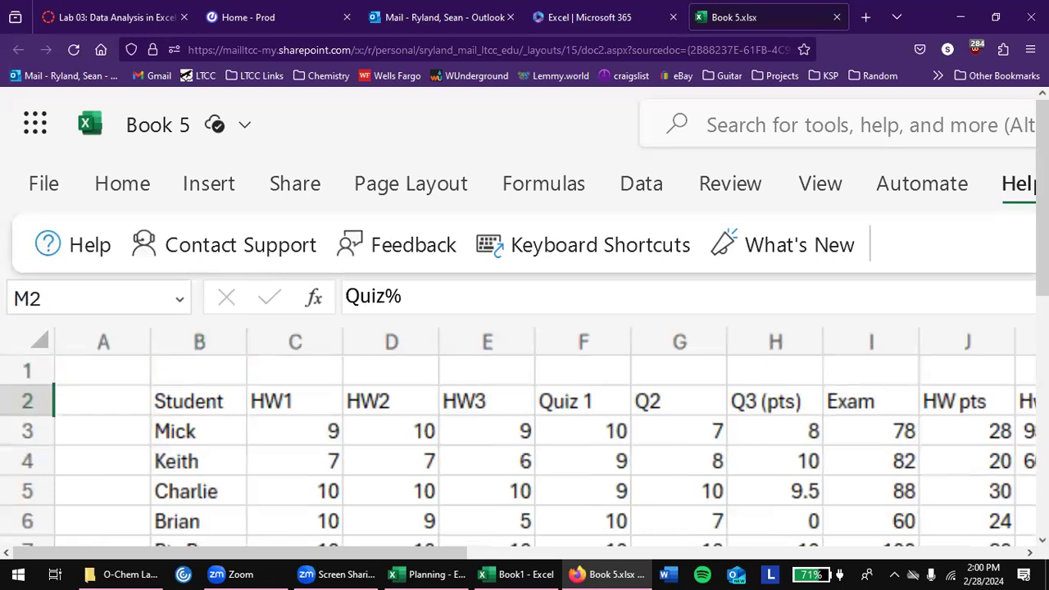
pyautogui.press('Right')
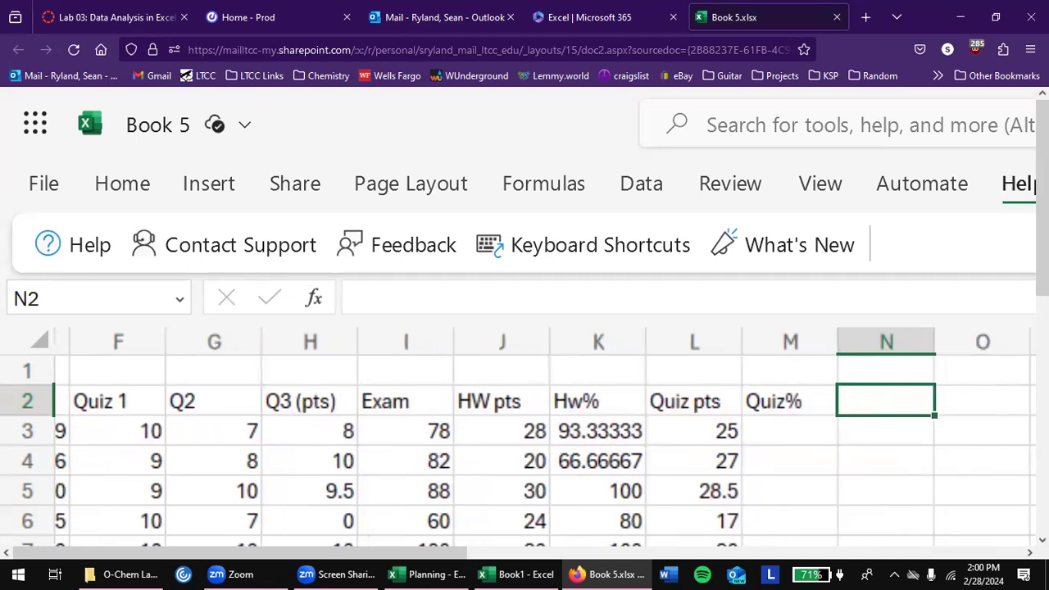
pyautogui.press('Down')
pyautogui.press('Left')
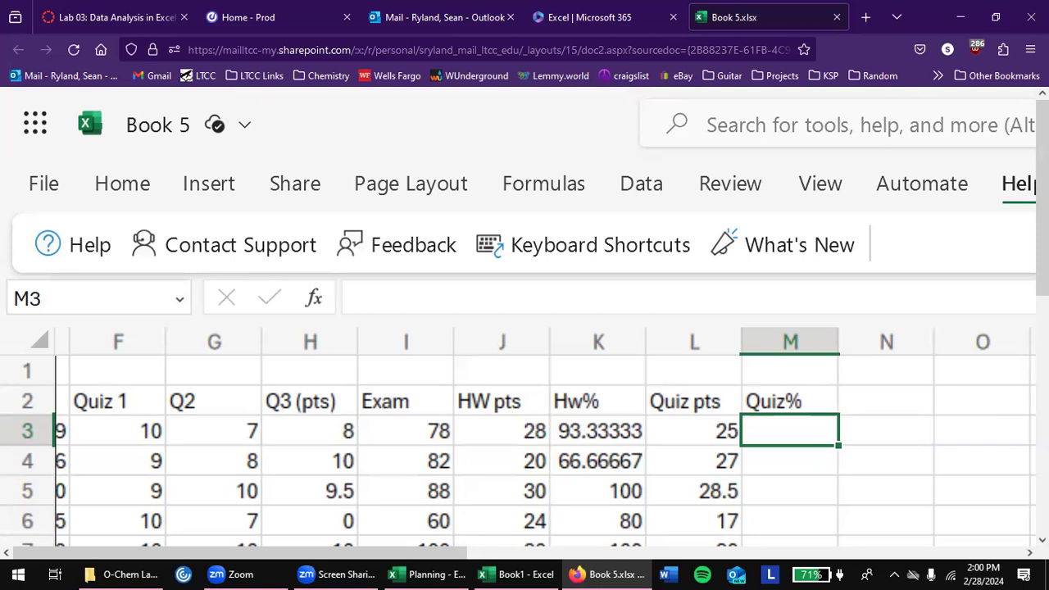
# Enter =L3/$L$7*100 in M3 to calculate the quiz percentage with an absolute reference to L7
pyautogui.write('=')
pyautogui.press('Left')
pyautogui.write('/')
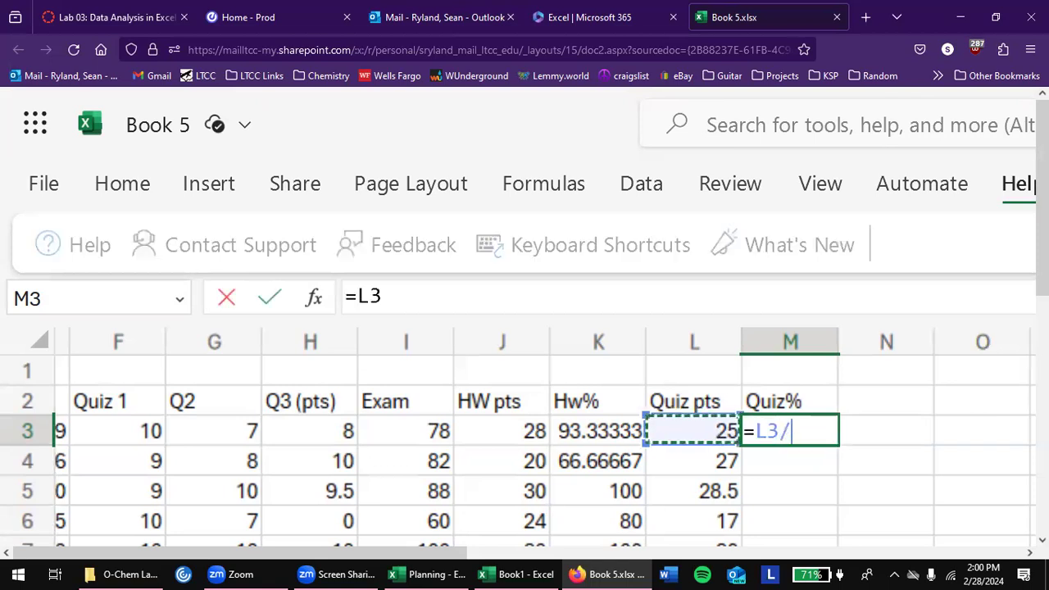
pyautogui.press('Left')
pyautogui.press('Down')
pyautogui.press('Down')
pyautogui.press('Down')
pyautogui.press('Down')
pyautogui.press('Down')
pyautogui.press('Up')
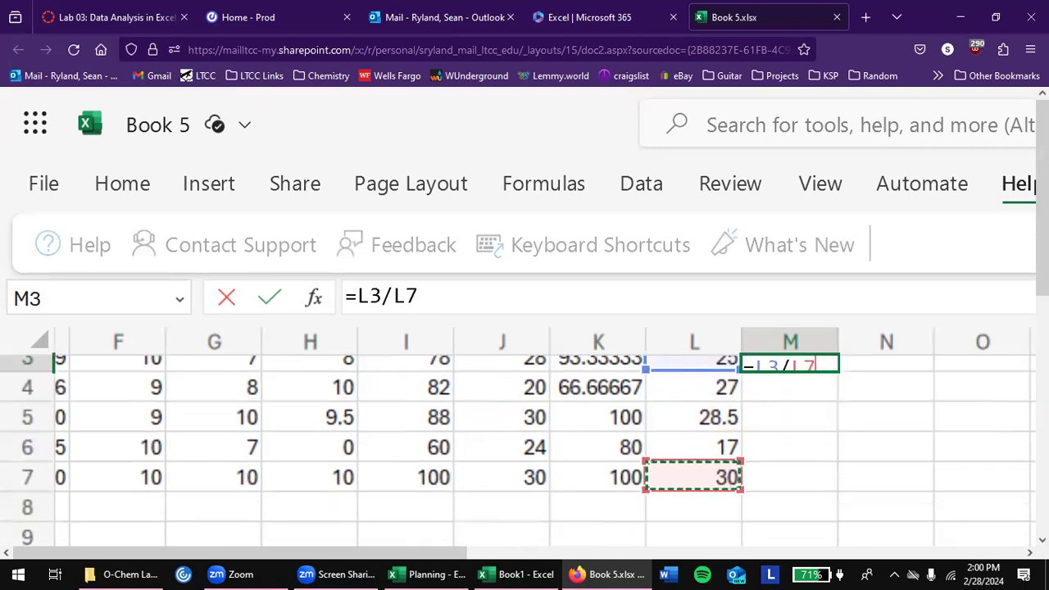
pyautogui.press('F4')
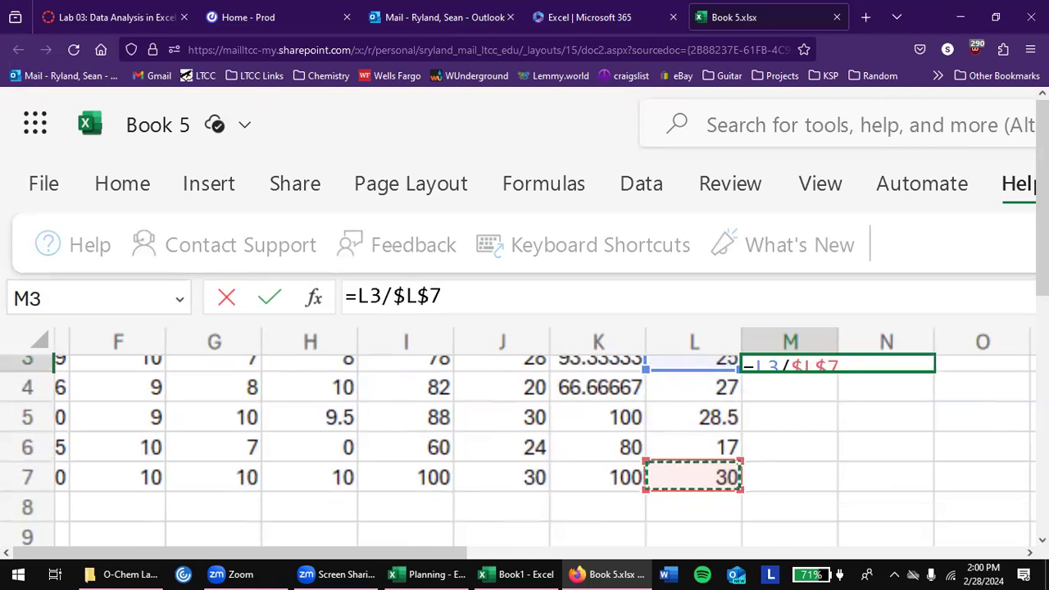
pyautogui.write('*100')
pyautogui.press('Return')
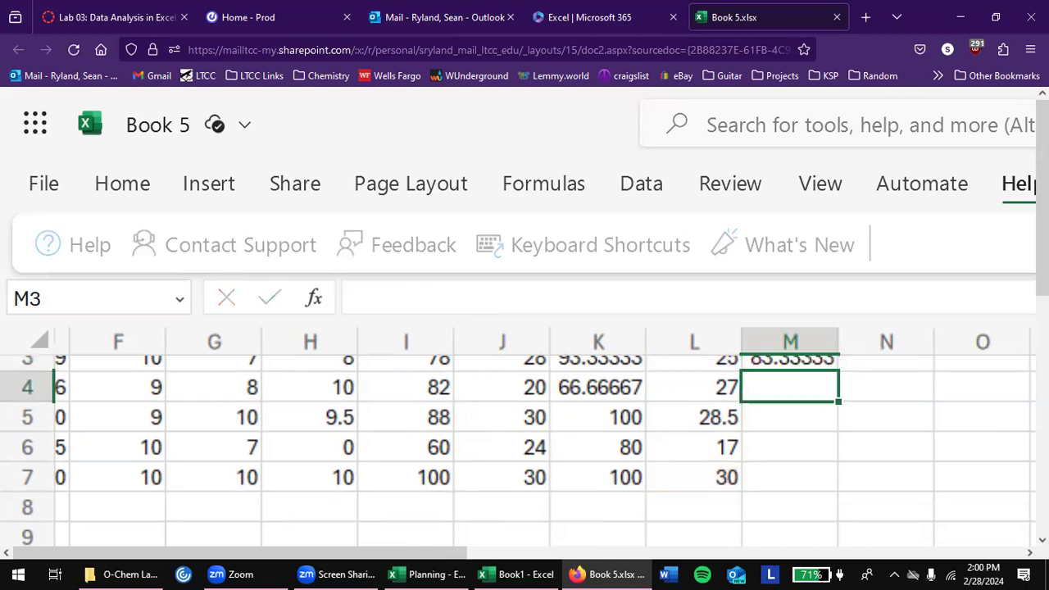
# Copy the quiz percentage formula from M3 into M4 through M7
pyautogui.click(790, 361)
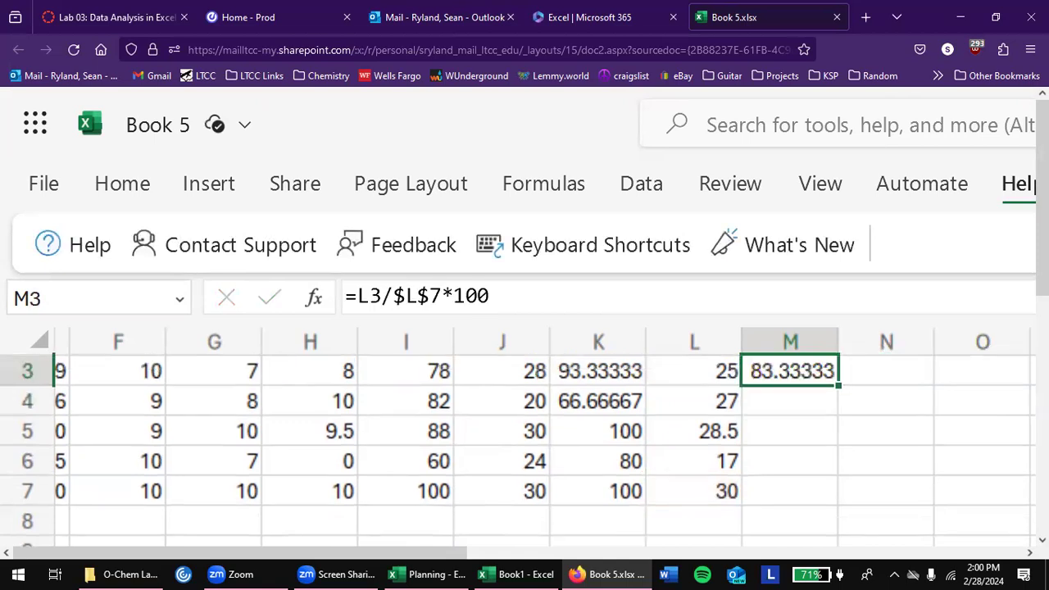
pyautogui.hotkey('ctrl', 'c')
pyautogui.click(694, 371)
pyautogui.click(790, 371)
pyautogui.click(694, 371)
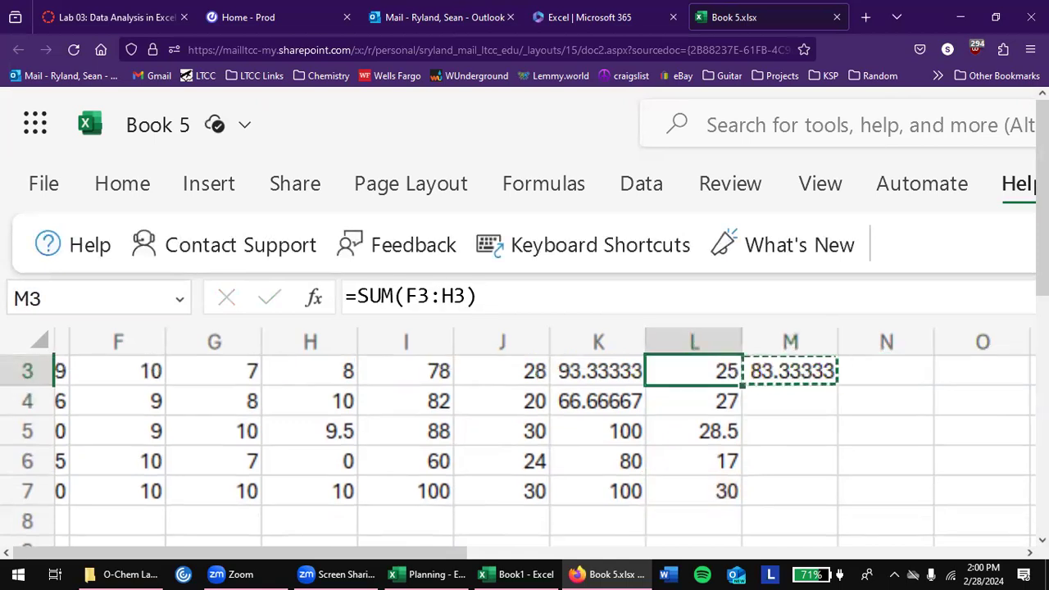
pyautogui.click(694, 491)
pyautogui.press('Right')
pyautogui.hotkey('shift', 'Up')
pyautogui.hotkey('shift', 'Up')
pyautogui.hotkey('shift', 'Up')
pyautogui.hotkey('shift', 'Up')
pyautogui.hotkey('ctrl', 'v')
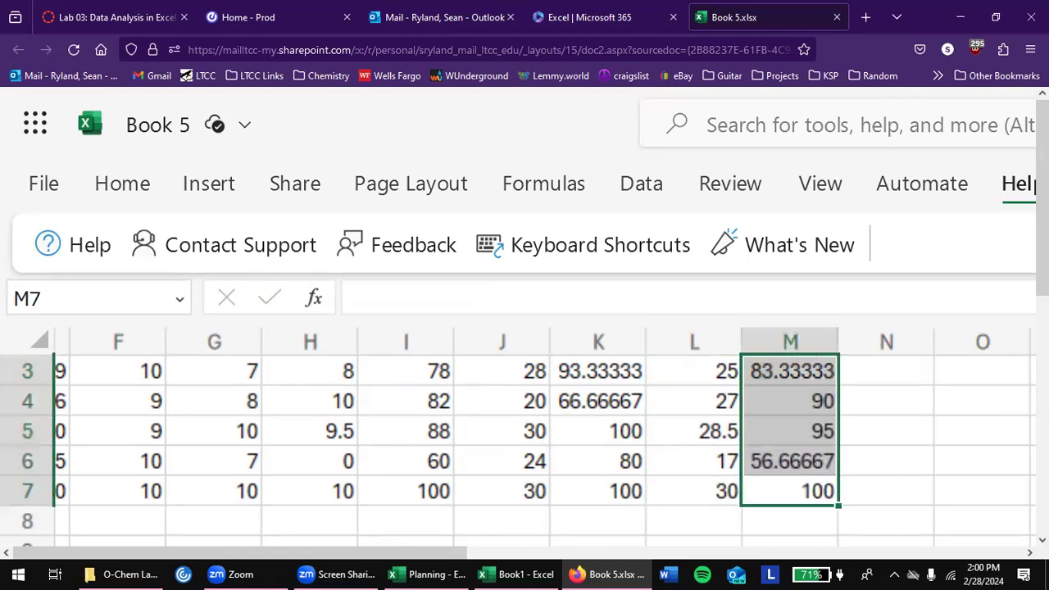
# Label cell N2, the column after Quiz%, as Final Grade
pyautogui.press('Right')
pyautogui.press('Up')
pyautogui.press('Up')
pyautogui.press('Up')
pyautogui.press('Up')
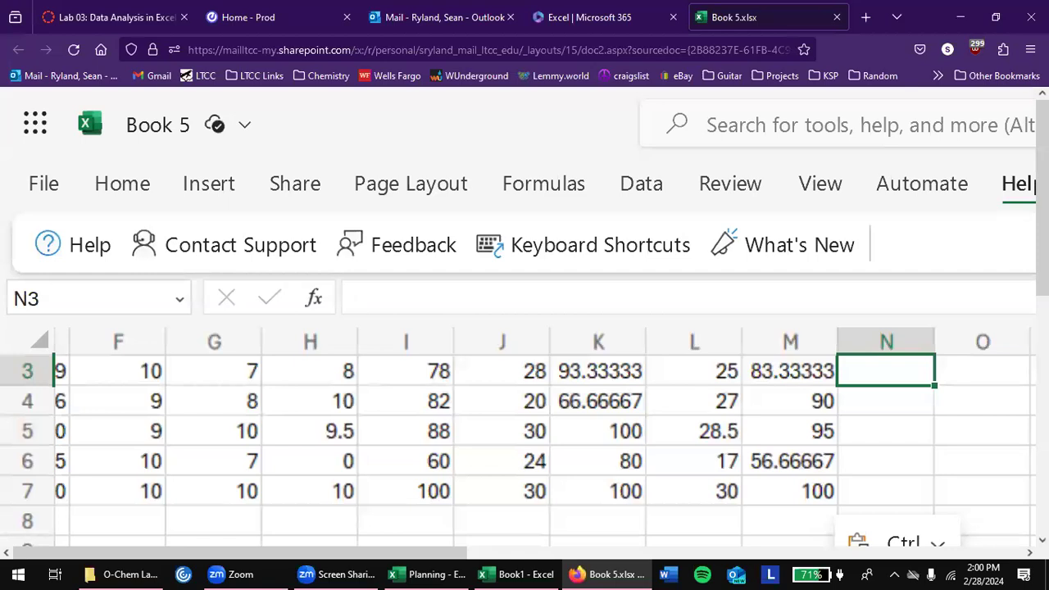
pyautogui.press('Up')
pyautogui.press('Down')
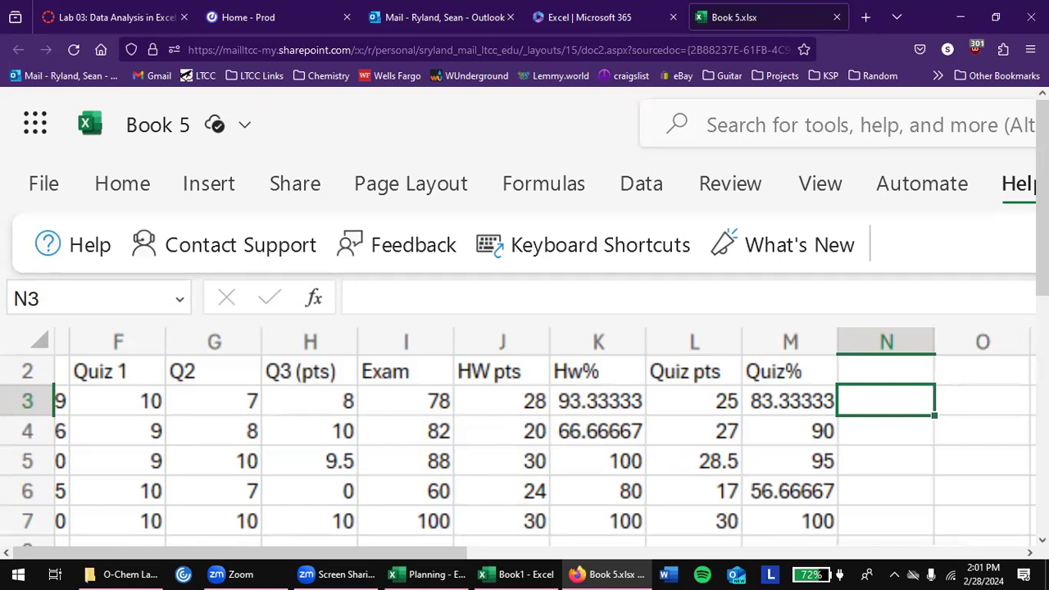
pyautogui.click(885, 371)
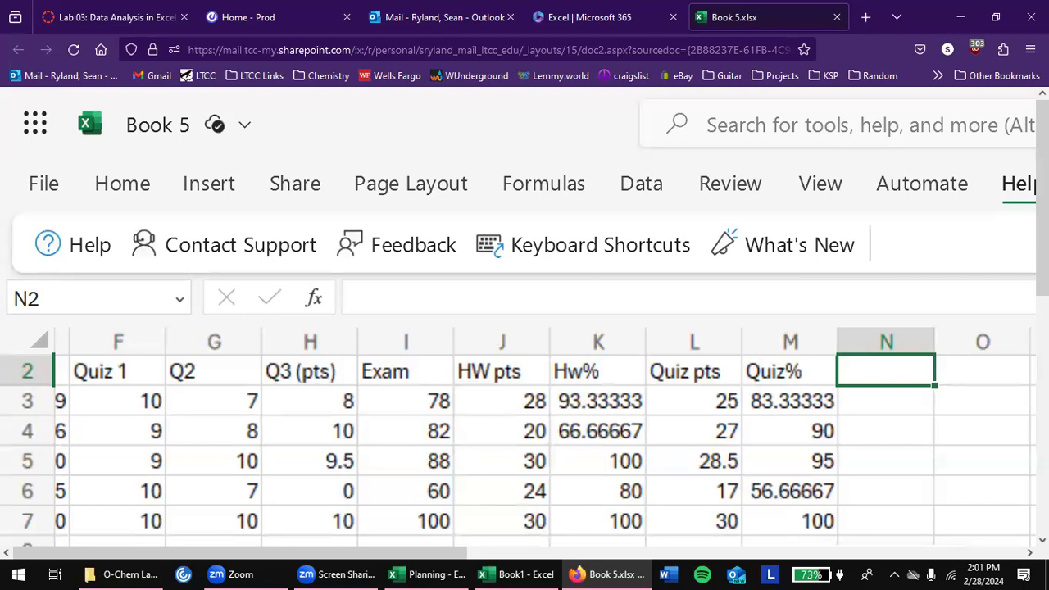
pyautogui.write('Fina')
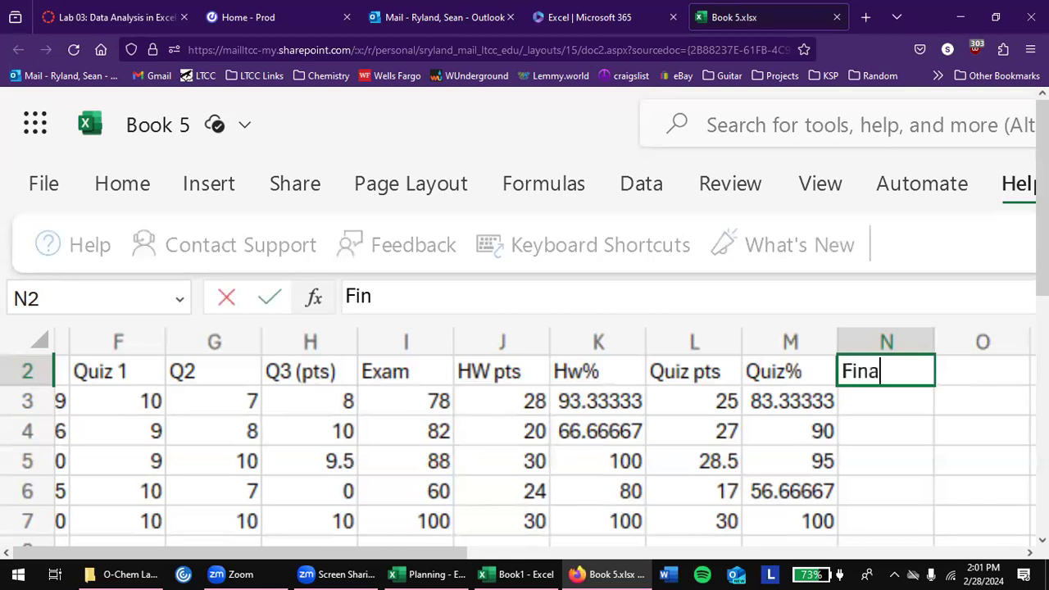
pyautogui.write('l Grade')
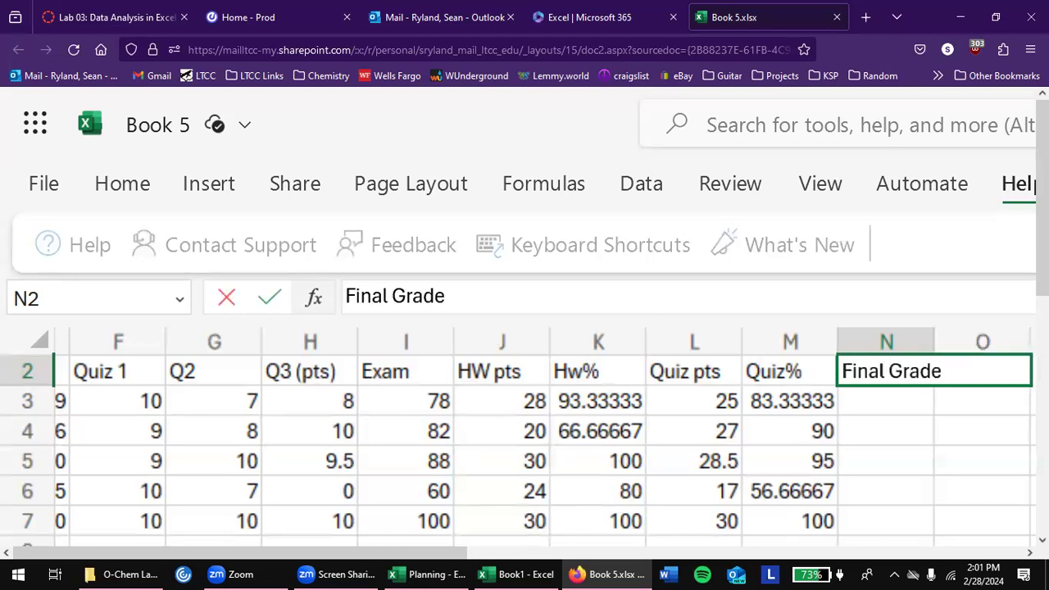
pyautogui.press('Return')
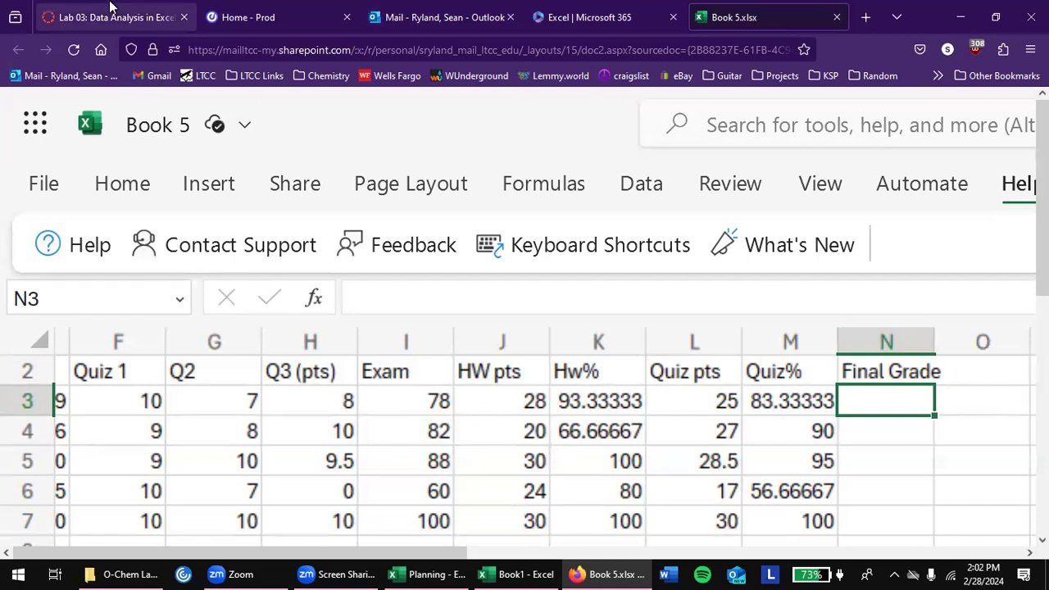
# Check the lab instructions on page 2 for the final grade weighting, then return to the Book 5 workbook
pyautogui.click(111, 8)
pyautogui.scroll(-3, 443, 414)
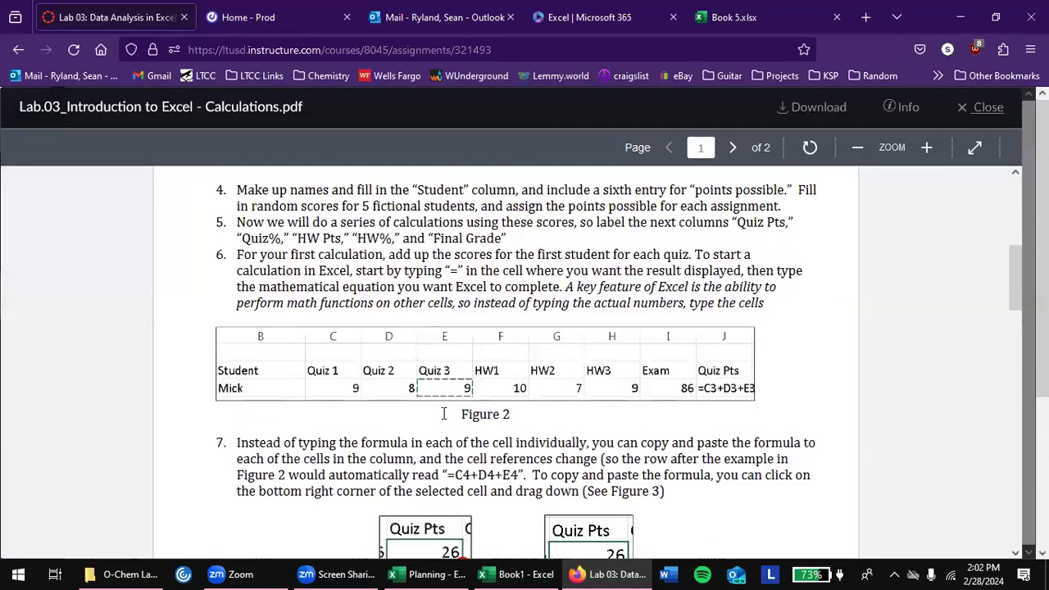
pyautogui.scroll(-3, 443, 414)
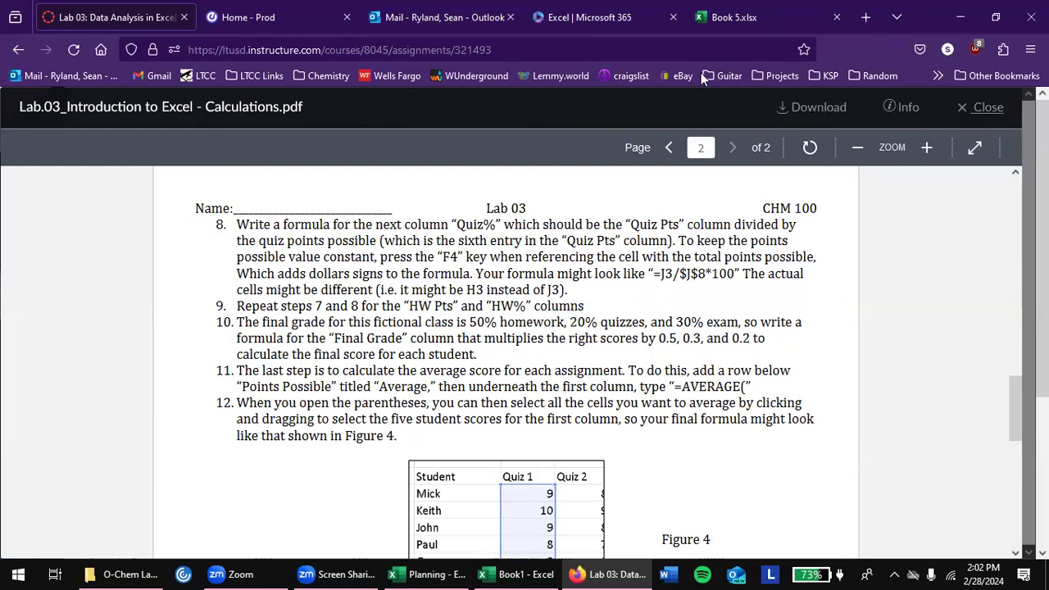
pyautogui.click(760, 8)
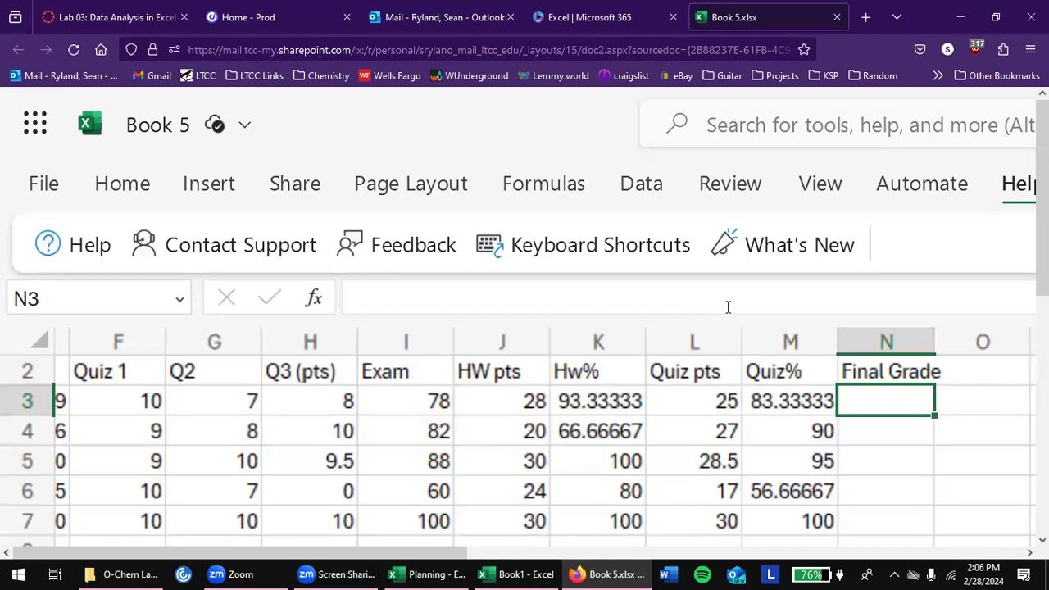
# Enter =0.5*K3+0.2*M3+0.3*I3 in N3 to calculate the first student's weighted final grade
pyautogui.write('=')
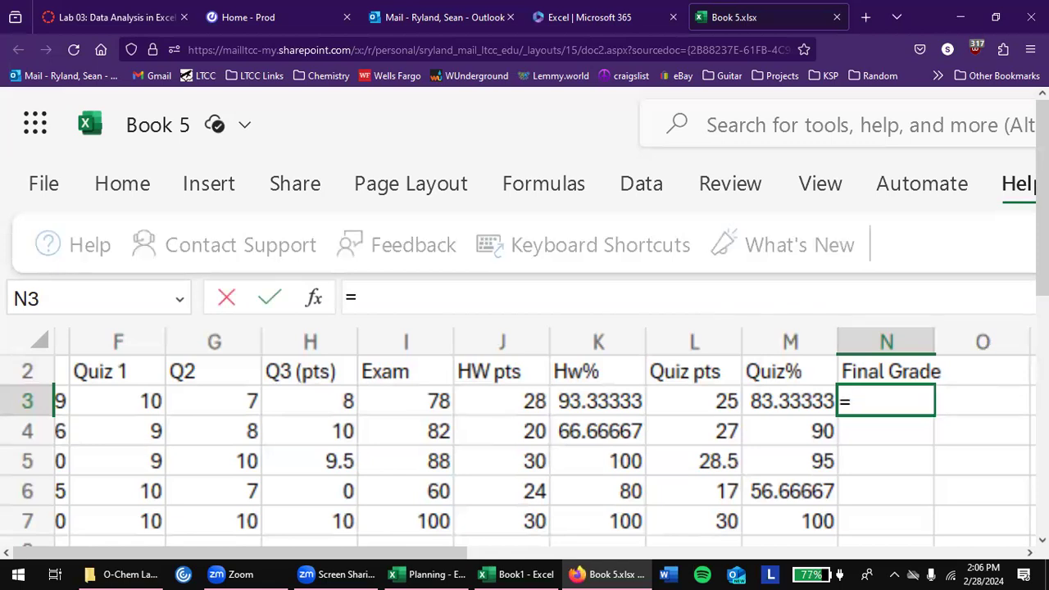
pyautogui.write('0.5*')
pyautogui.click(564, 399)
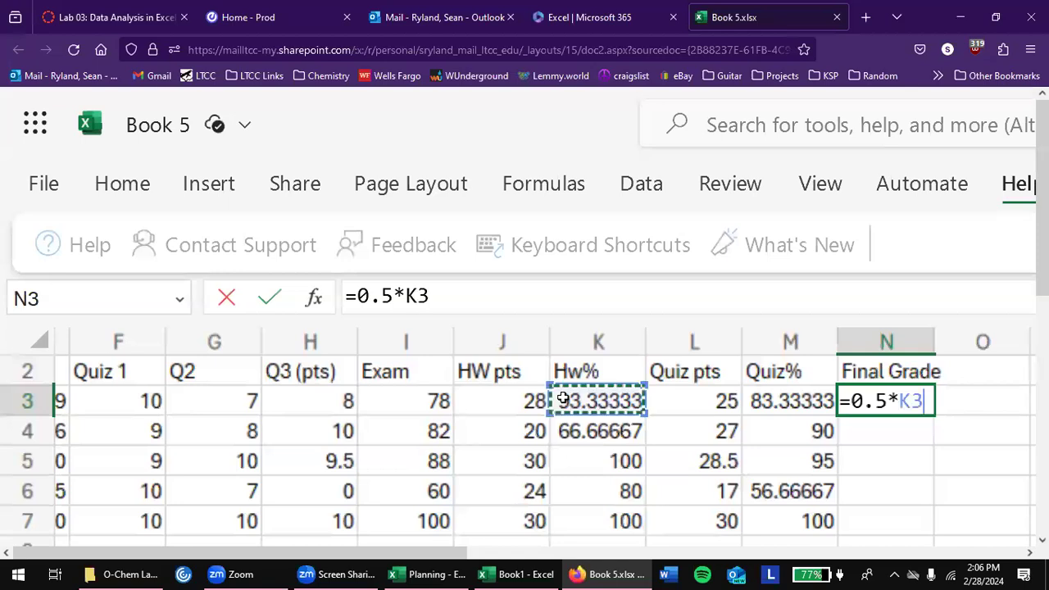
pyautogui.write('+0.2*')
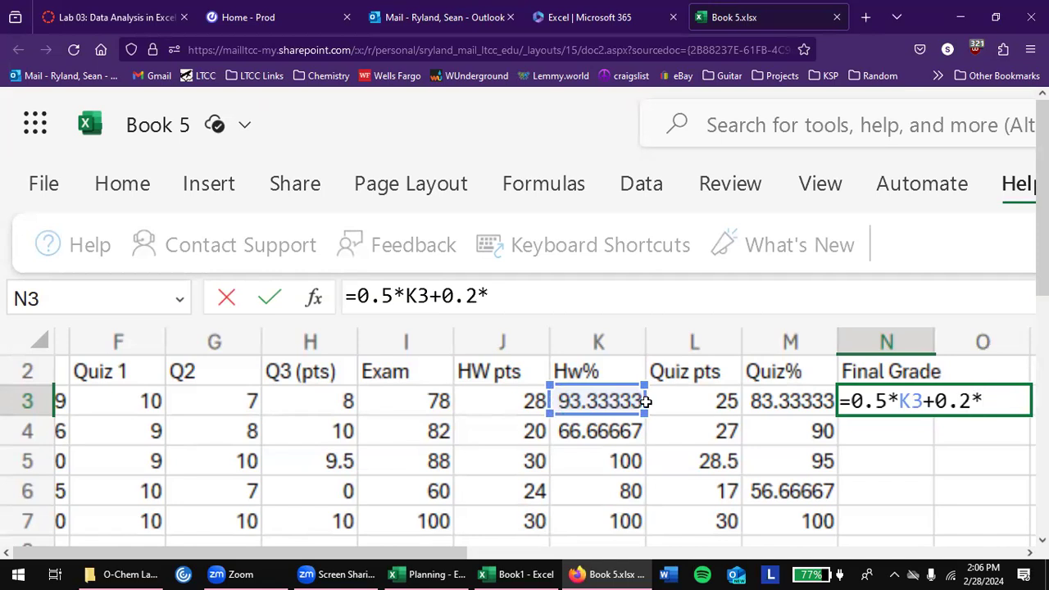
pyautogui.click(796, 400)
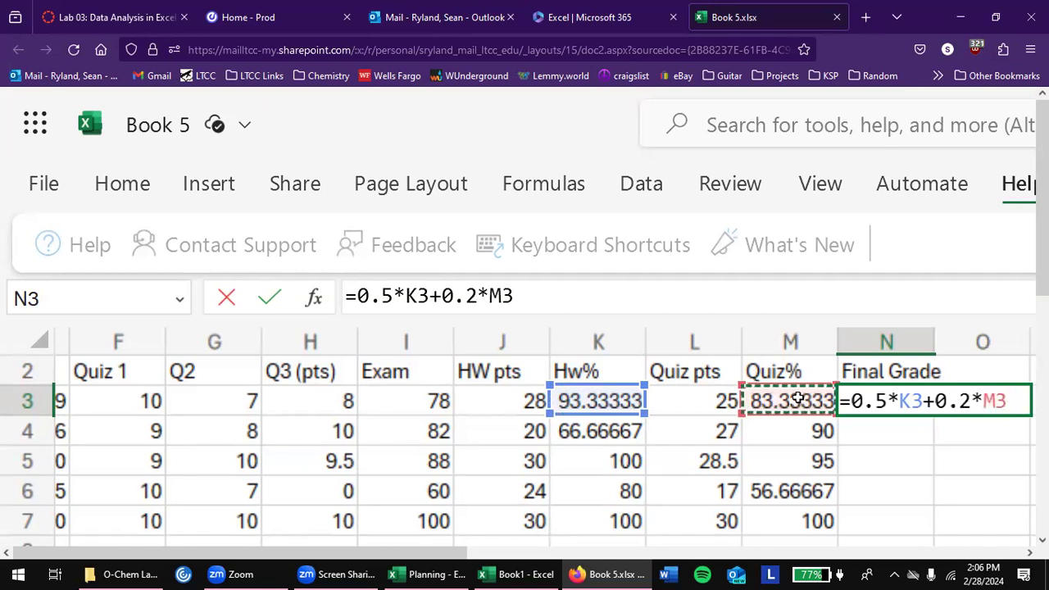
pyautogui.write('+')
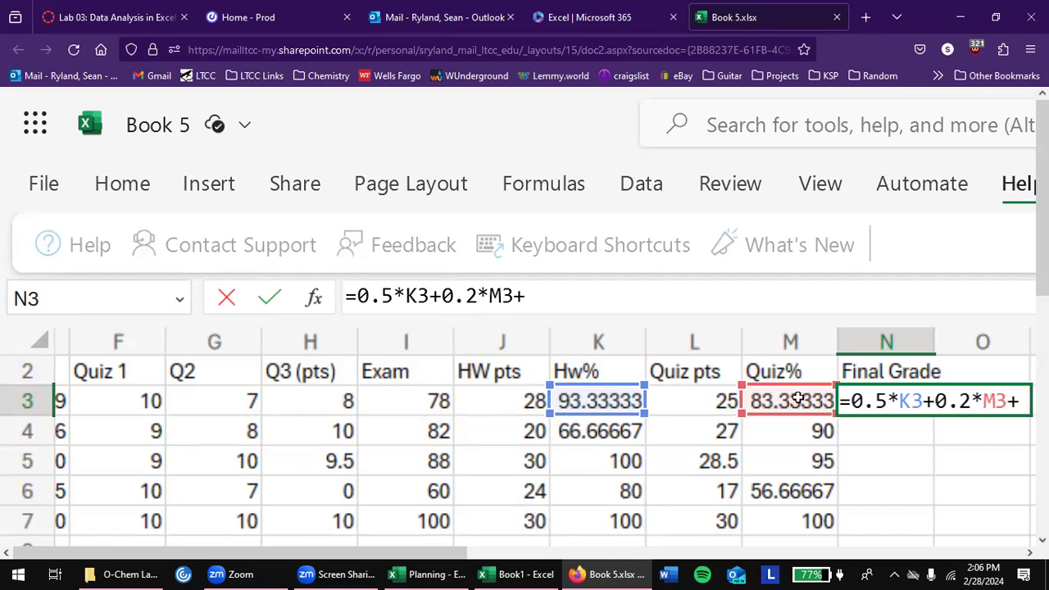
pyautogui.write('0.3*')
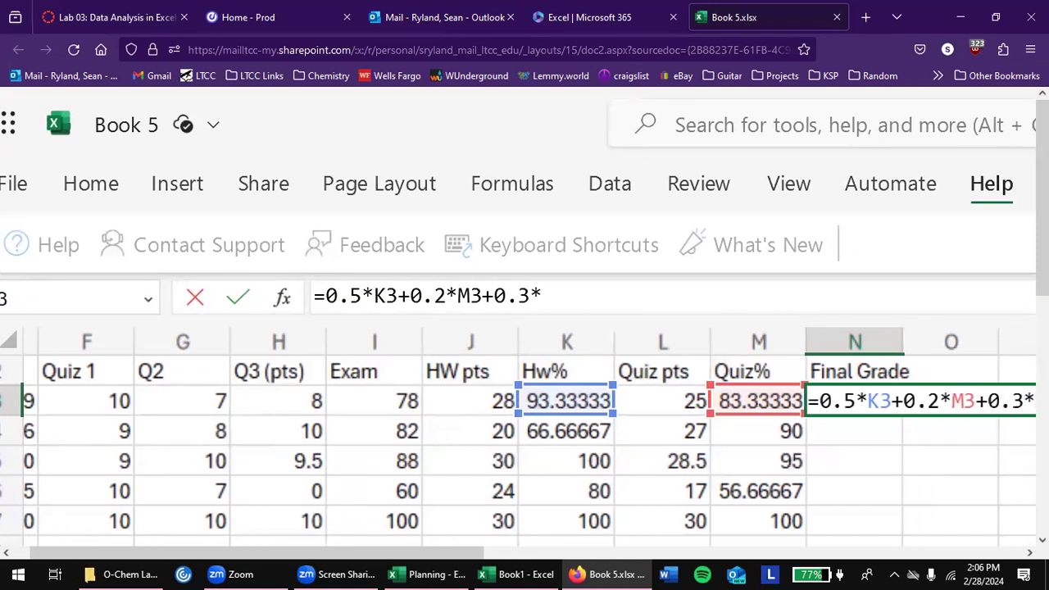
pyautogui.click(357, 407)
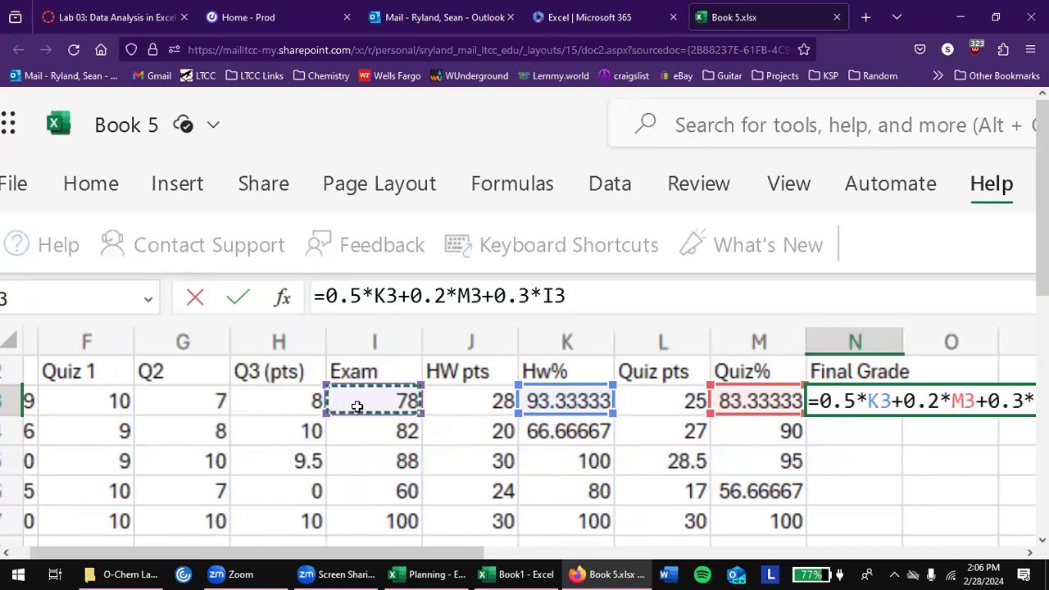
pyautogui.press('Return')
# Copy the final grade formula from N3 down the column through N7
pyautogui.press('Up')
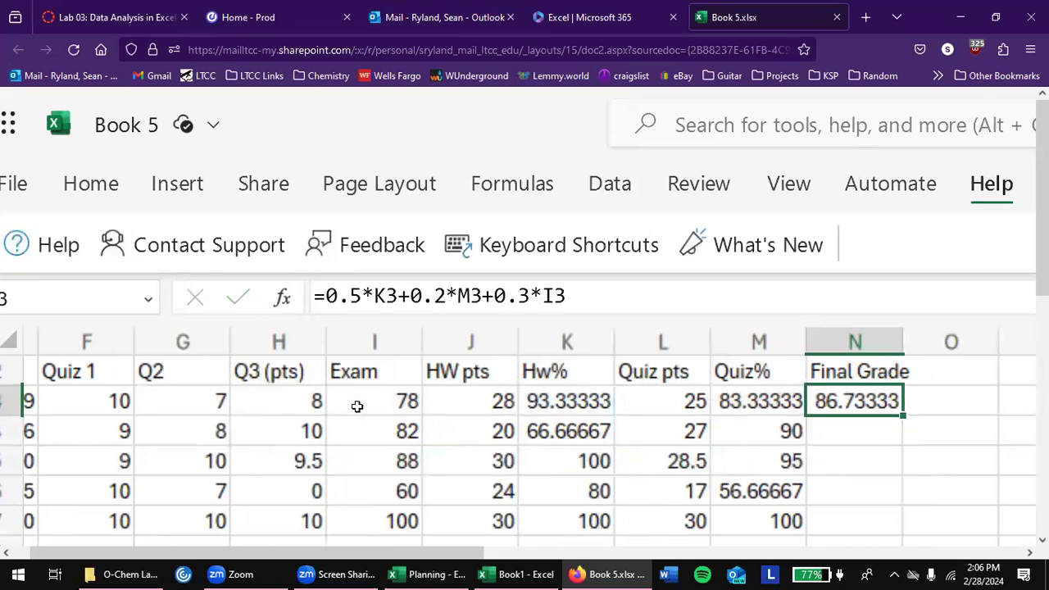
pyautogui.hotkey('ctrl', 'c')
pyautogui.press('Left')
pyautogui.hotkey('ctrl', 'Down')
pyautogui.press('Right')
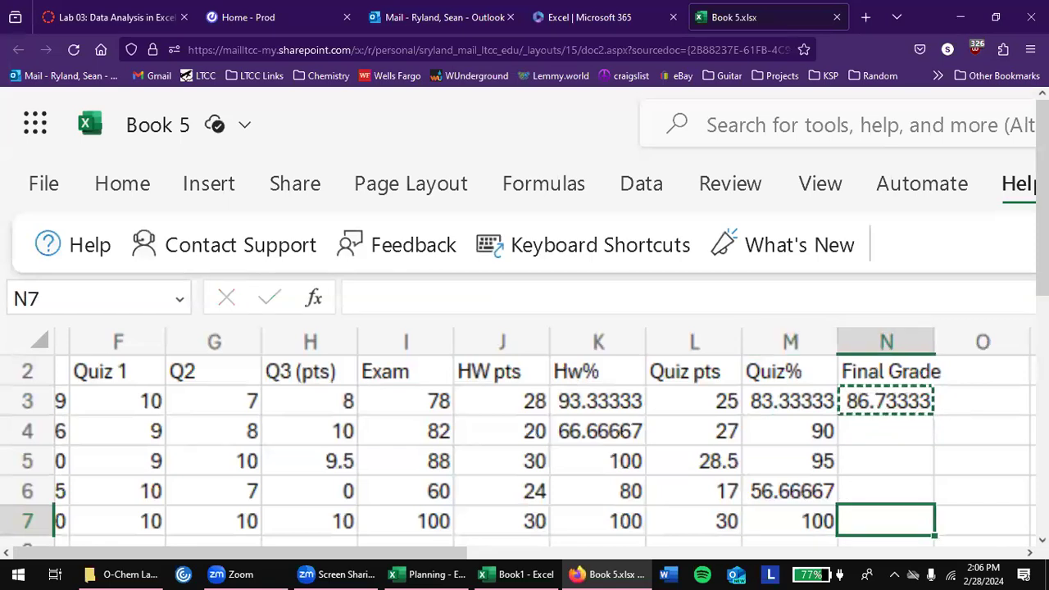
pyautogui.hotkey('ctrl', 'shift', 'Up')
pyautogui.hotkey('ctrl', 'v')
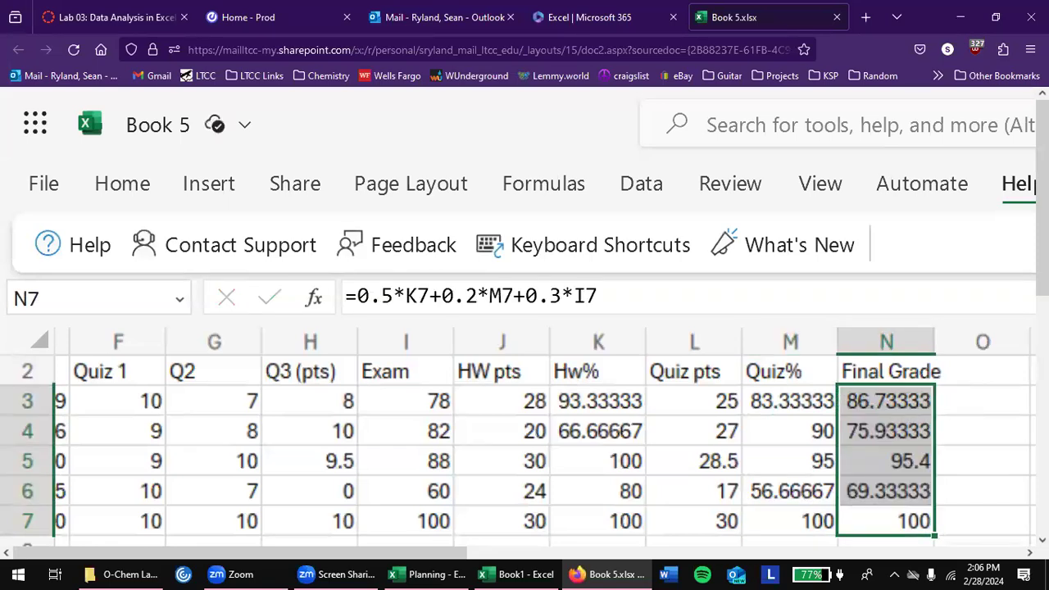
# Inspect the cell references in N3's final grade formula and leave the cell without changing it
pyautogui.doubleClick(887, 412)
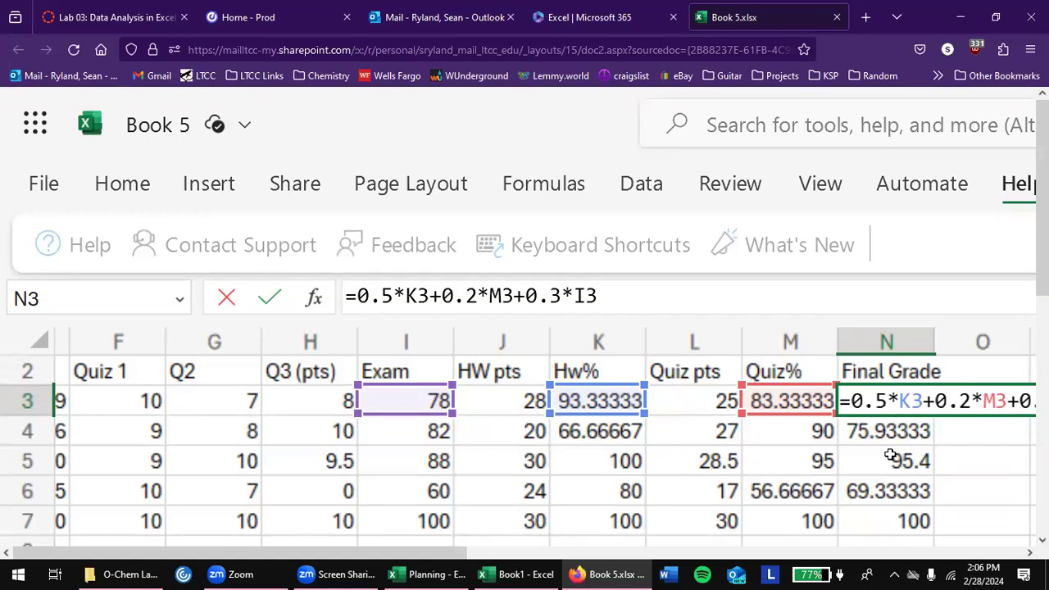
pyautogui.press('Return')
pyautogui.press('Right')
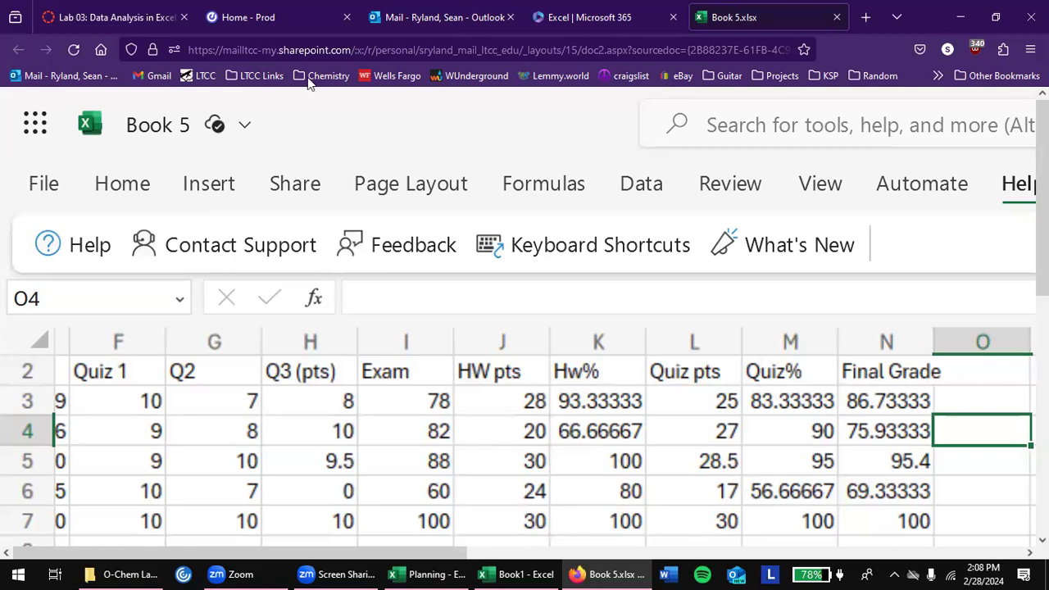
# Review the remaining steps on page 2 of the lab instructions and return to the Book 5 workbook
pyautogui.click(58, 6)
pyautogui.scroll(-3, 468, 377)
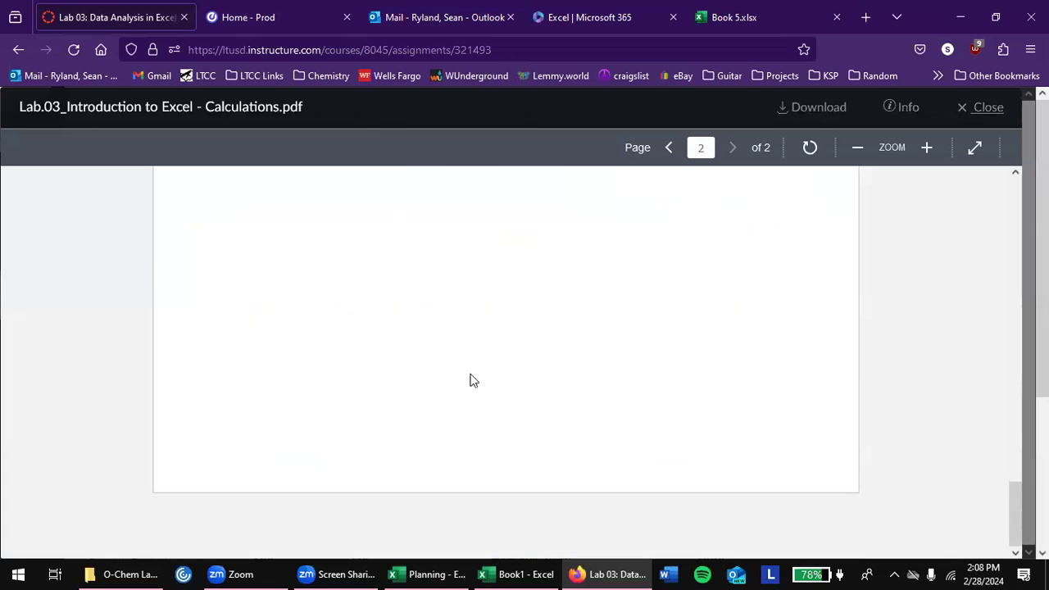
pyautogui.scroll(2, 471, 379)
pyautogui.scroll(-3, 471, 380)
pyautogui.click(737, 17)
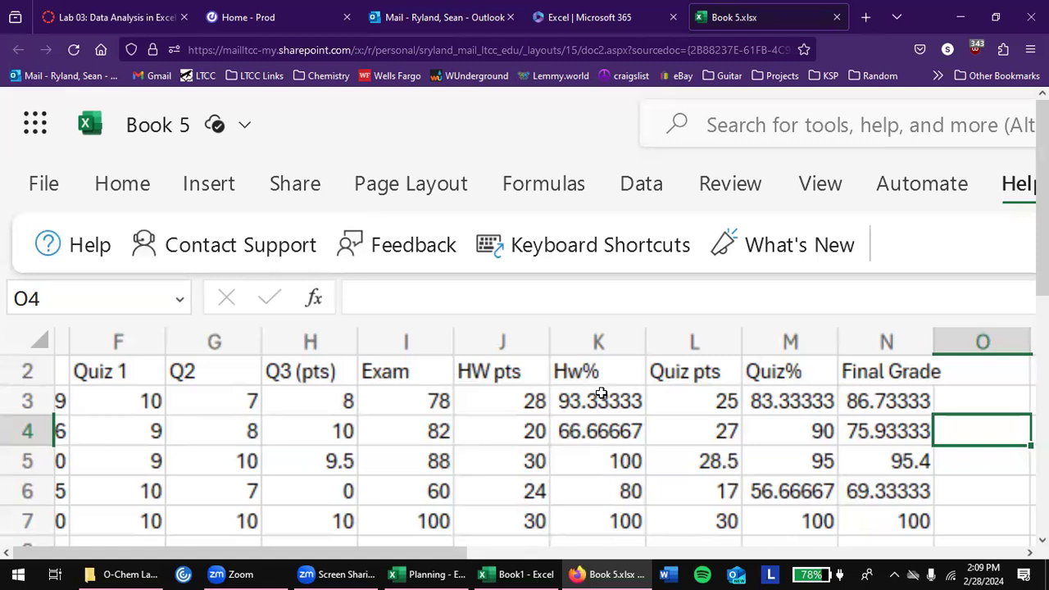
# Examine the workbook's Save As and download options, then go back to the gradebook sheet
pyautogui.click(69, 197)
pyautogui.scroll(-1, 164, 424)
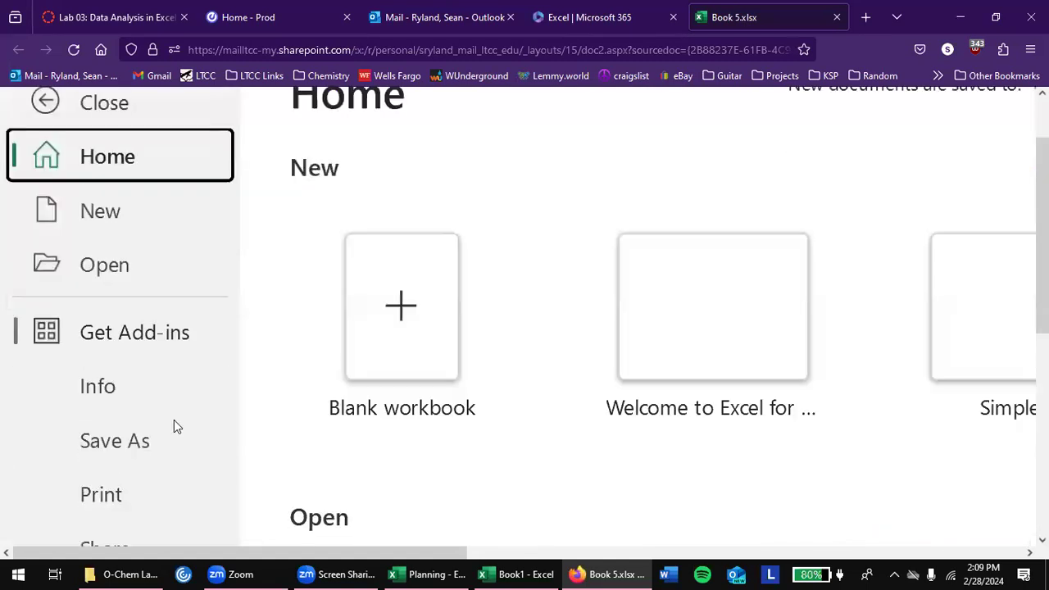
pyautogui.click(123, 443)
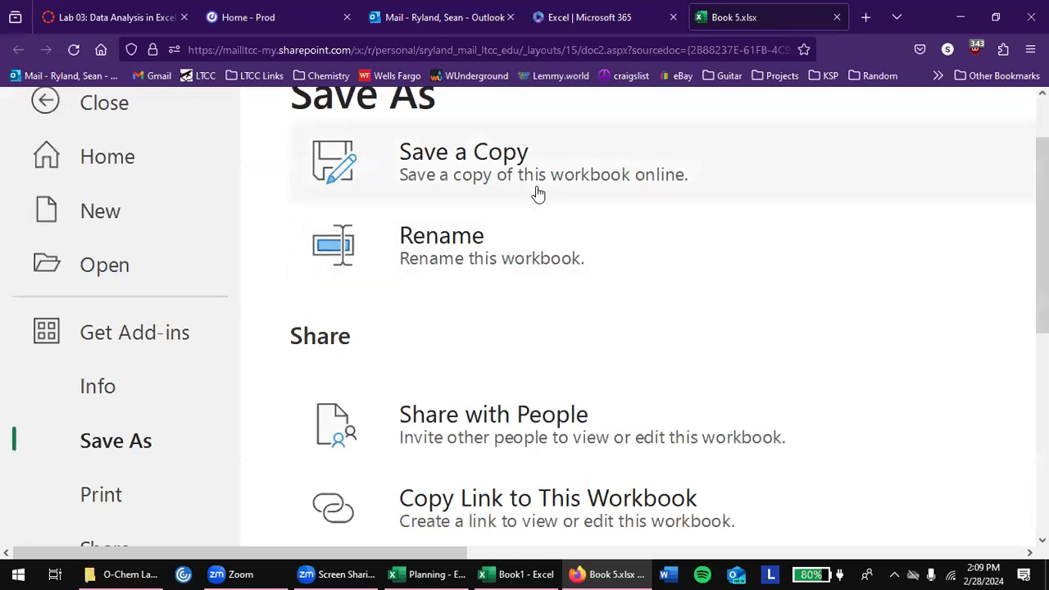
pyautogui.scroll(-5, 557, 347)
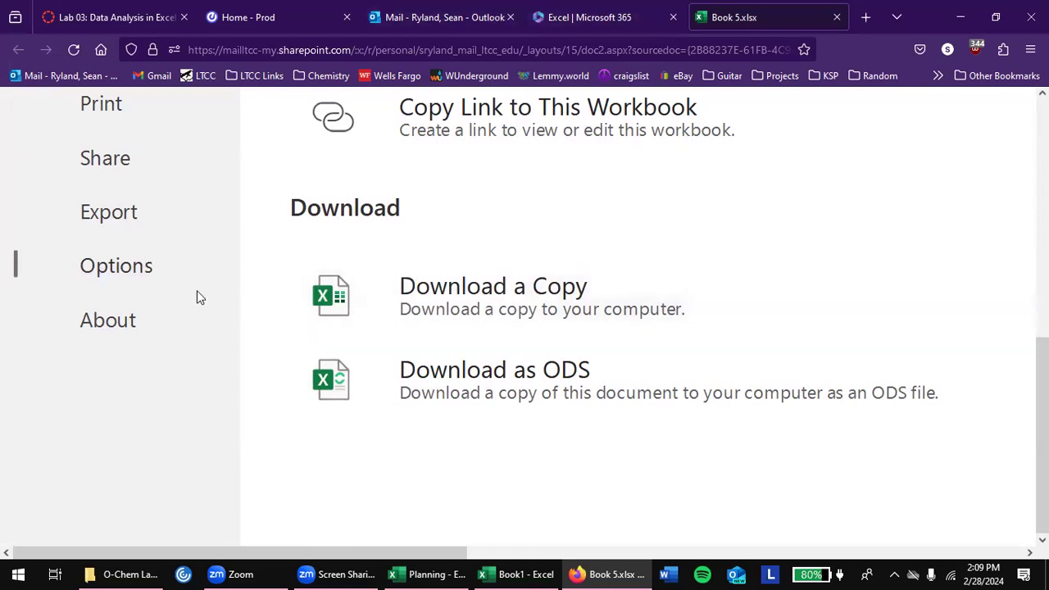
pyautogui.scroll(10, 197, 290)
pyautogui.click(47, 184)
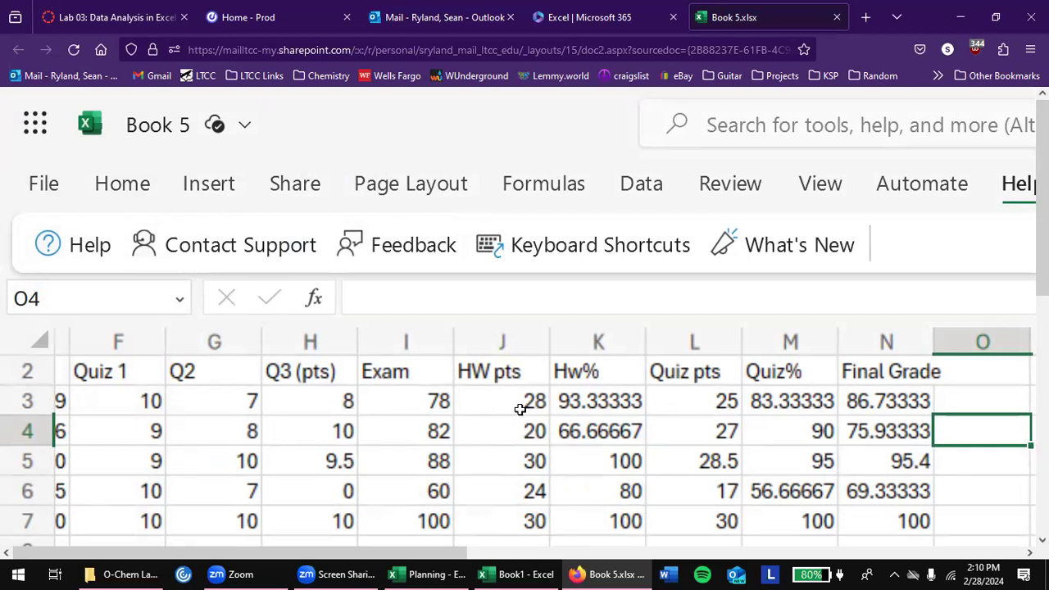
# Add a new blank worksheet after Sheet1
pyautogui.hotkey('ctrl', '-')
pyautogui.hotkey('ctrl', '-')
pyautogui.hotkey('ctrl', '-')
pyautogui.hotkey('ctrl', '-')
pyautogui.hotkey('ctrl', '-')
pyautogui.hotkey('ctrl', '-')
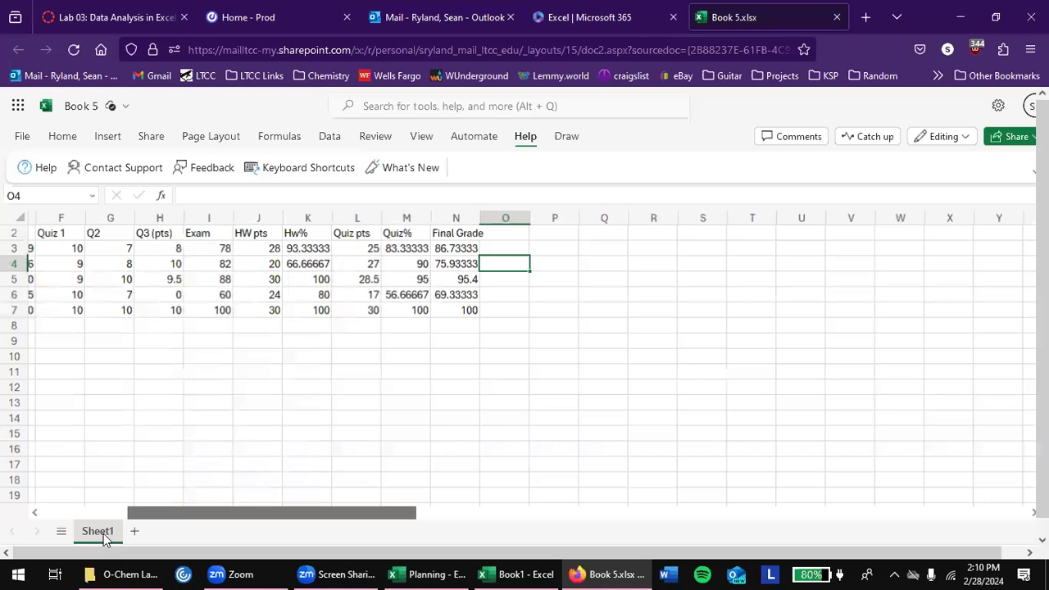
pyautogui.click(137, 530)
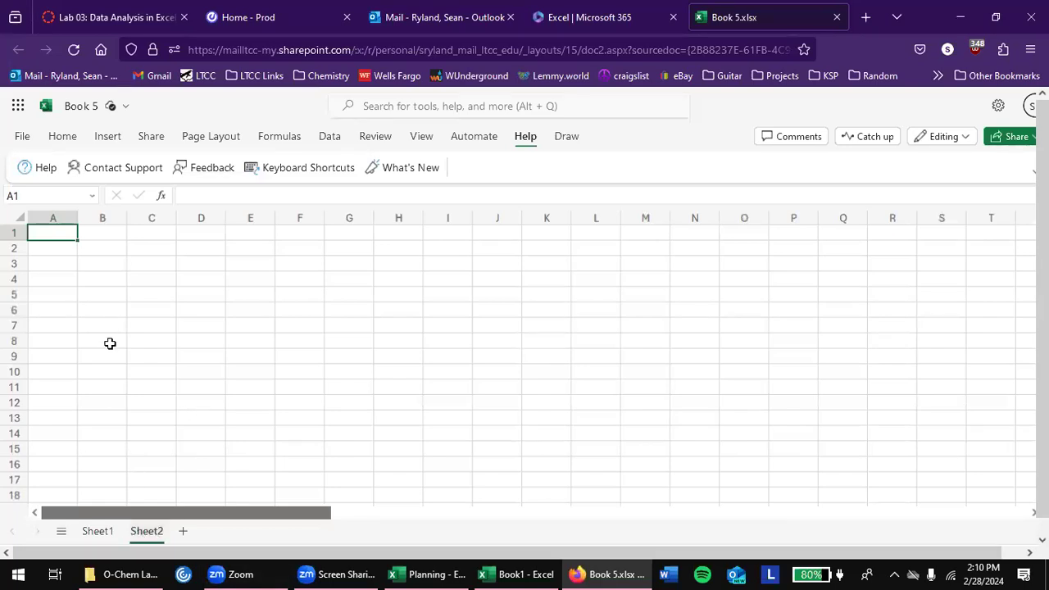
# Switch to the lab instructions in Canvas to check the averaging and submission steps
pyautogui.click(16, 14)
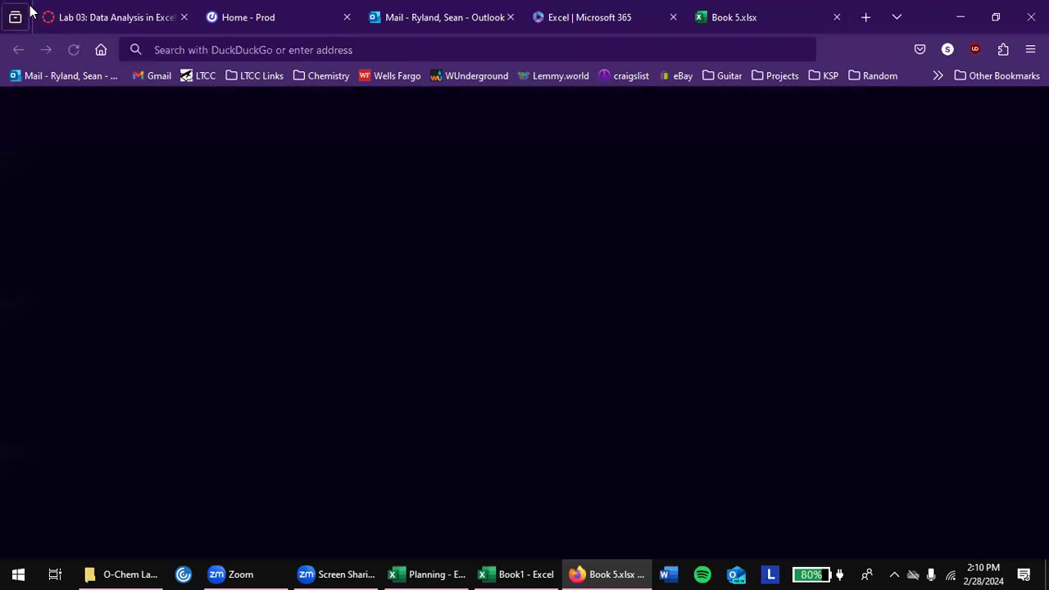
pyautogui.click(93, 15)
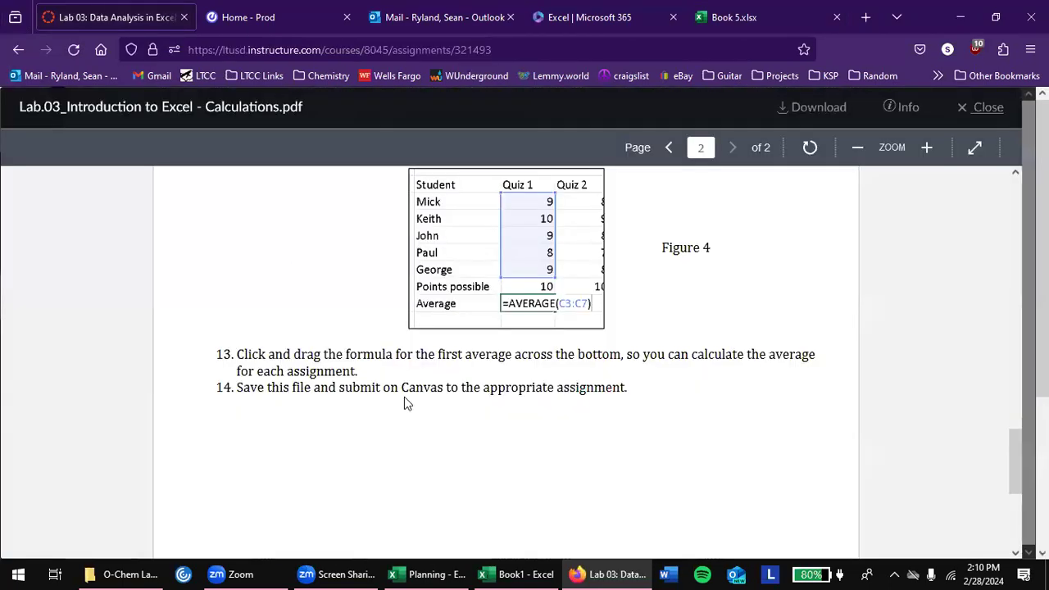
# Open Lab.03_Data.Analysis.in.Excel_Report.pdf from the Lab 03 assignment in the Week 04 Overview and review its graph requirements and Part 1 questions
pyautogui.scroll(10, 404, 397)
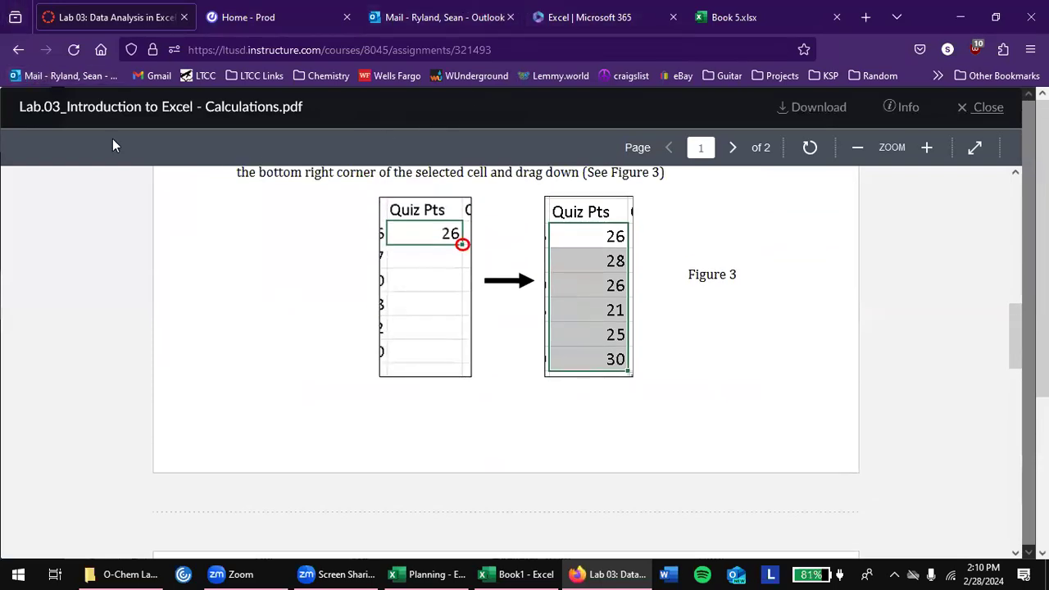
pyautogui.click(18, 49)
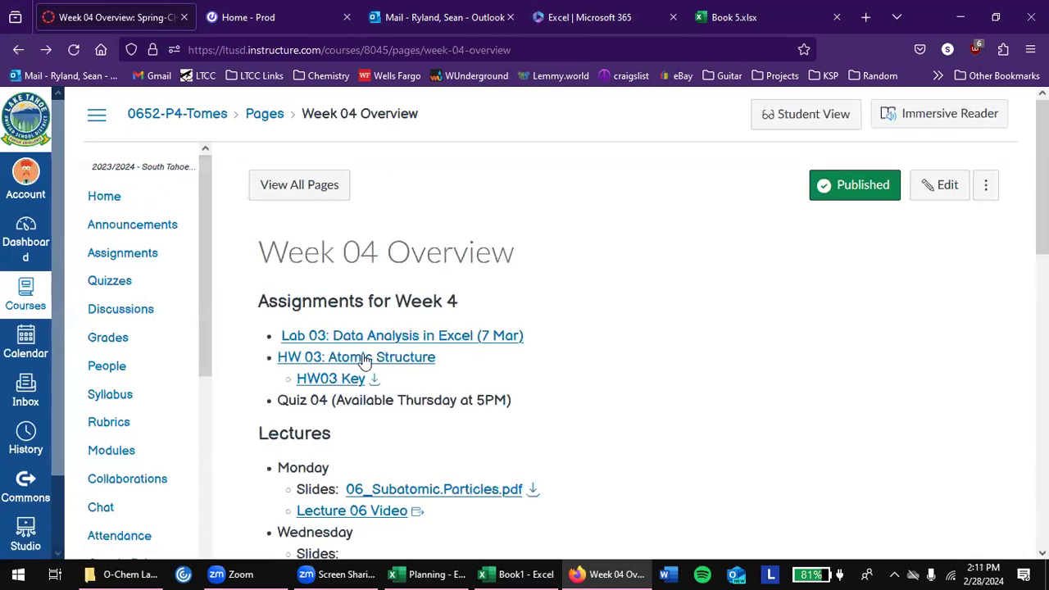
pyautogui.click(390, 336)
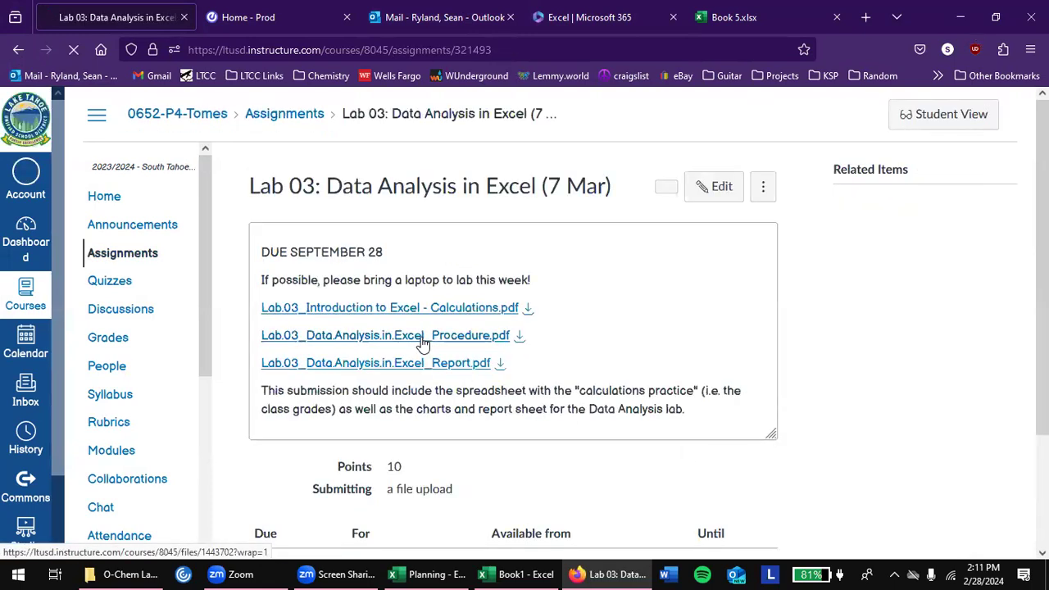
pyautogui.click(398, 388)
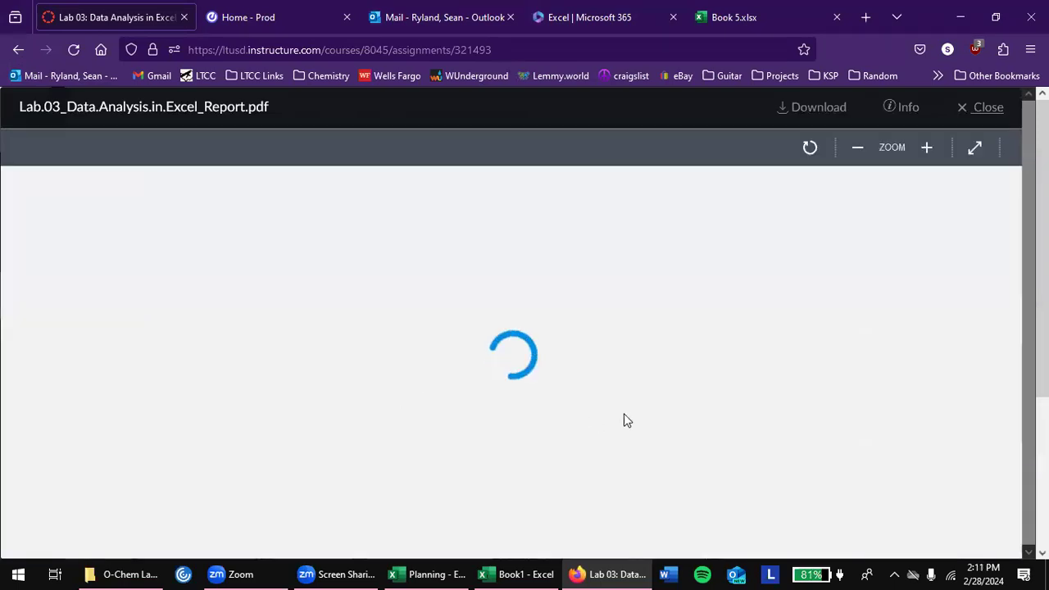
pyautogui.scroll(-4, 631, 418)
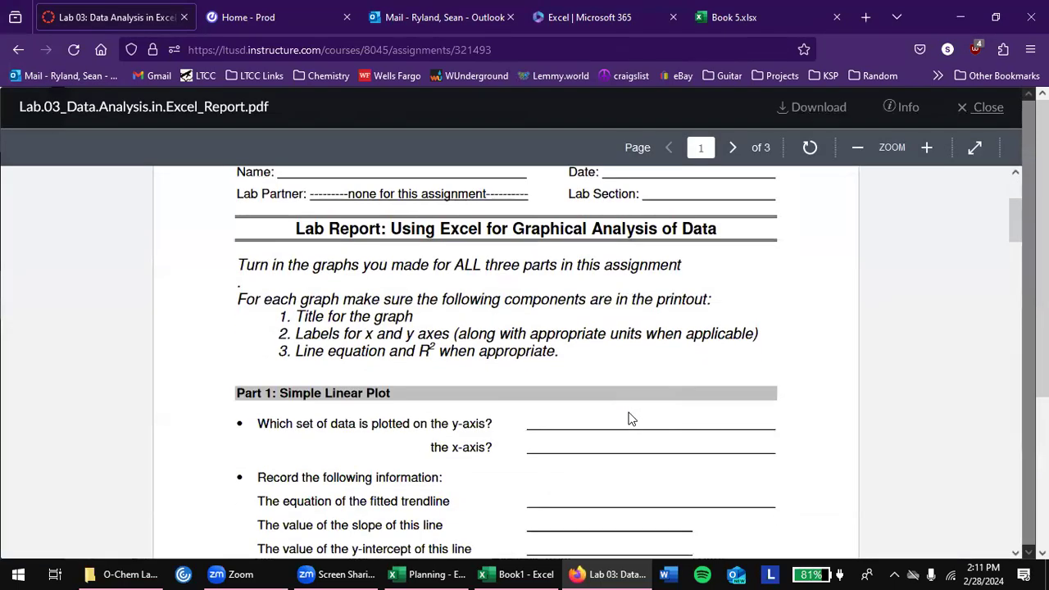
pyautogui.scroll(-1, 631, 419)
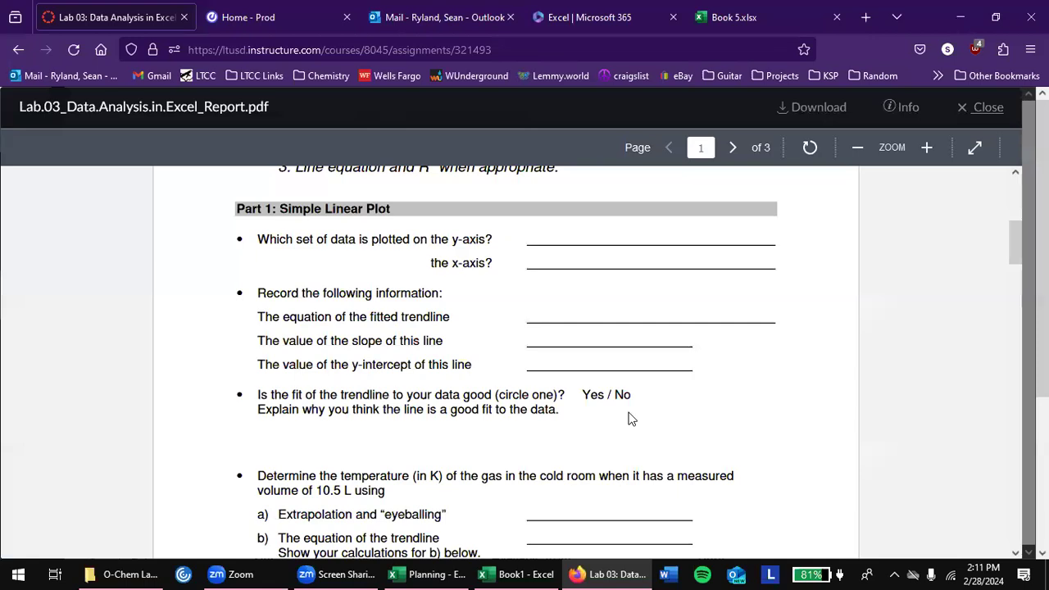
pyautogui.scroll(3, 631, 419)
pyautogui.scroll(5, 630, 419)
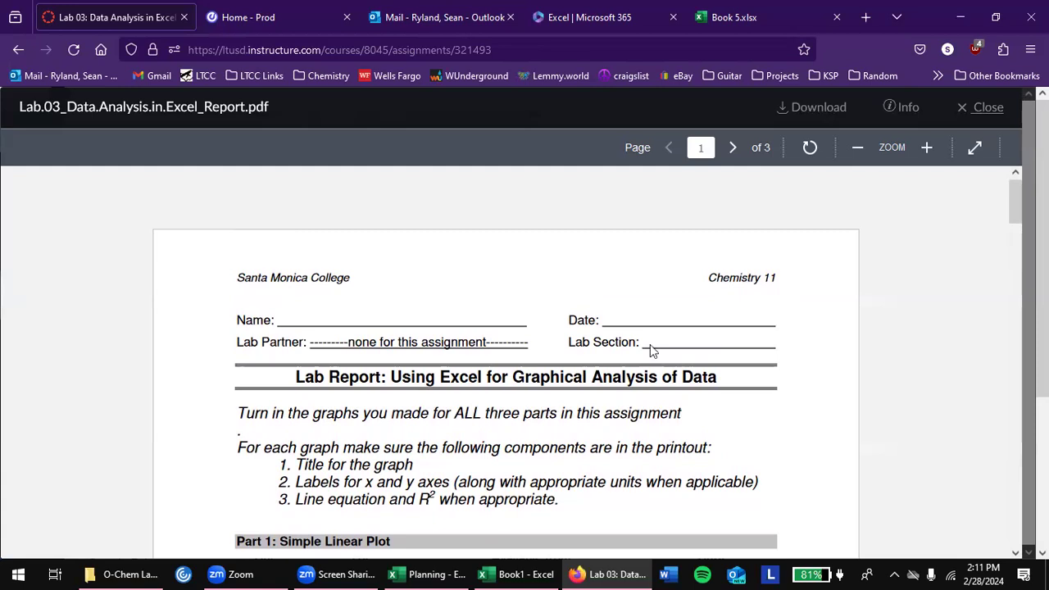
# Switch to the Book 5 workbook and enter the label "Average" in cell B9 of Sheet1
pyautogui.click(786, 12)
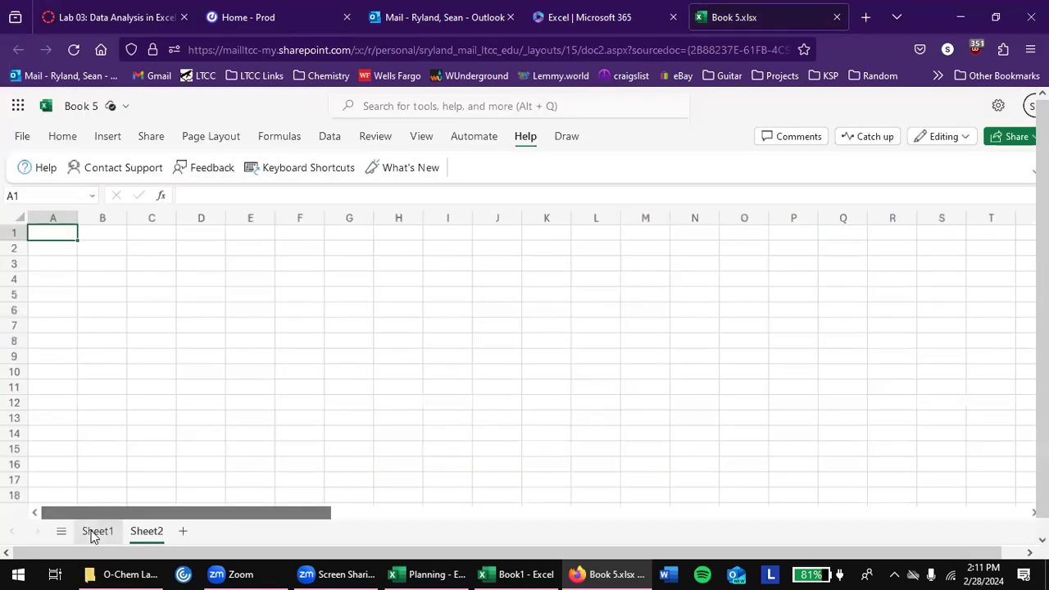
pyautogui.click(91, 530)
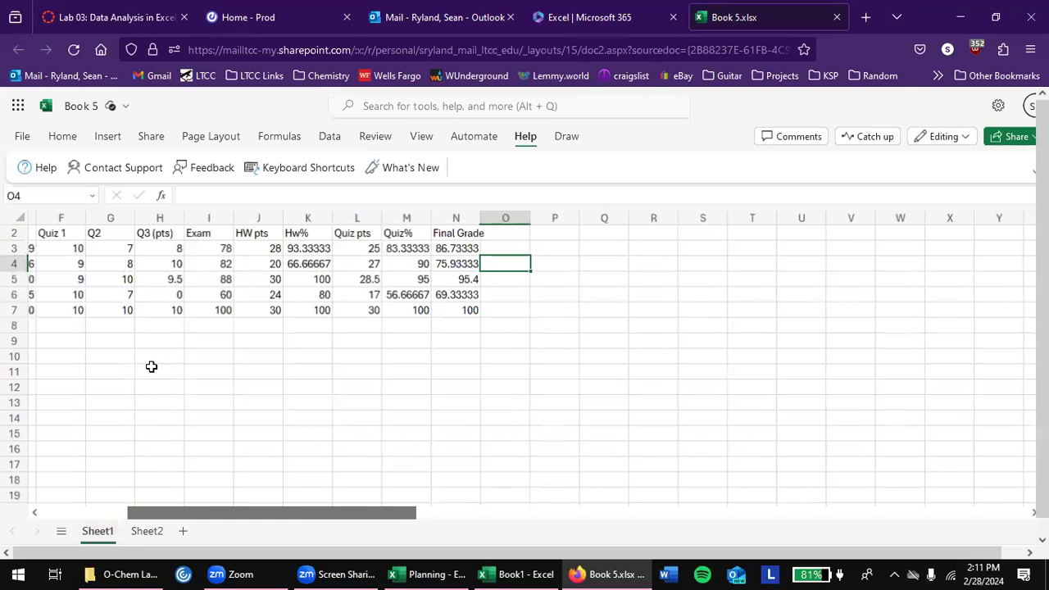
pyautogui.press('Left')
pyautogui.hotkey('ctrl', 'Left')
pyautogui.press('Down')
pyautogui.press('Down')
pyautogui.press('Down')
pyautogui.press('Down')
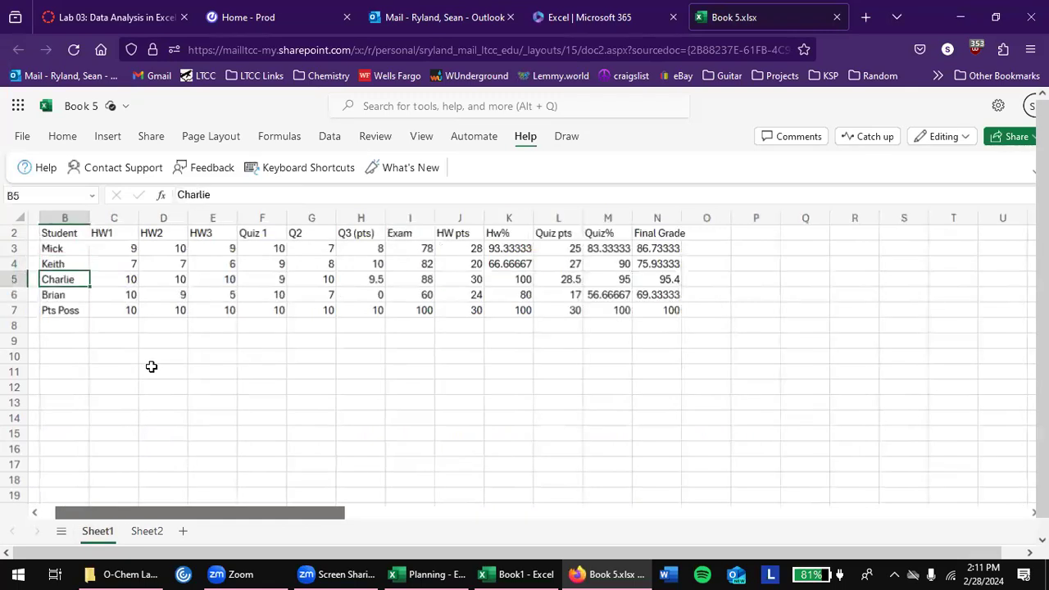
pyautogui.press('Down')
pyautogui.write('Average')
pyautogui.press('Return')
# Calculate the students' HW1 average in C9 with =average(C3:C6), excluding the points-possible row
pyautogui.press('Right')
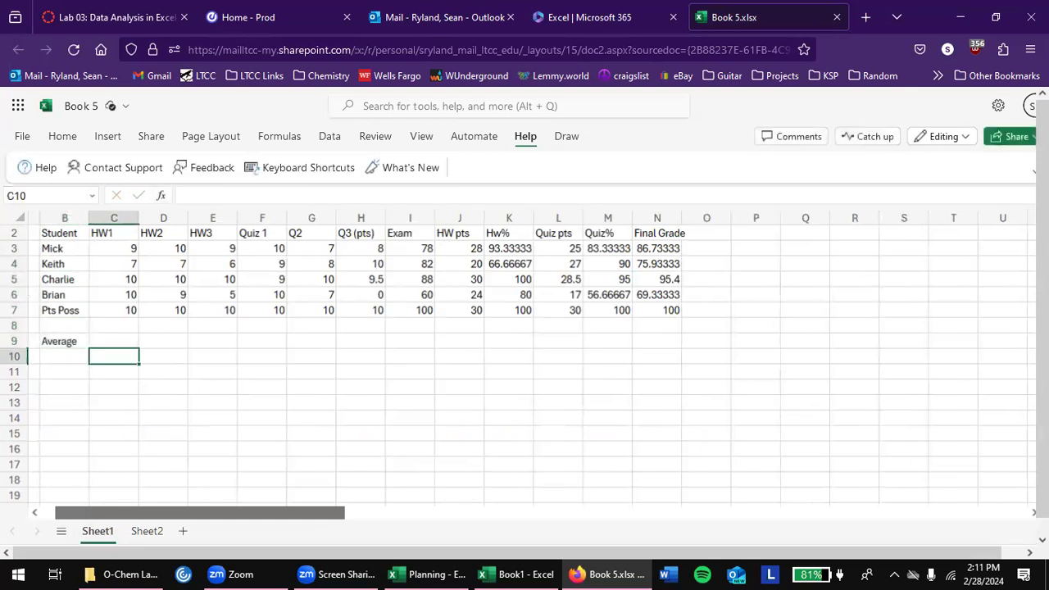
pyautogui.press('Up')
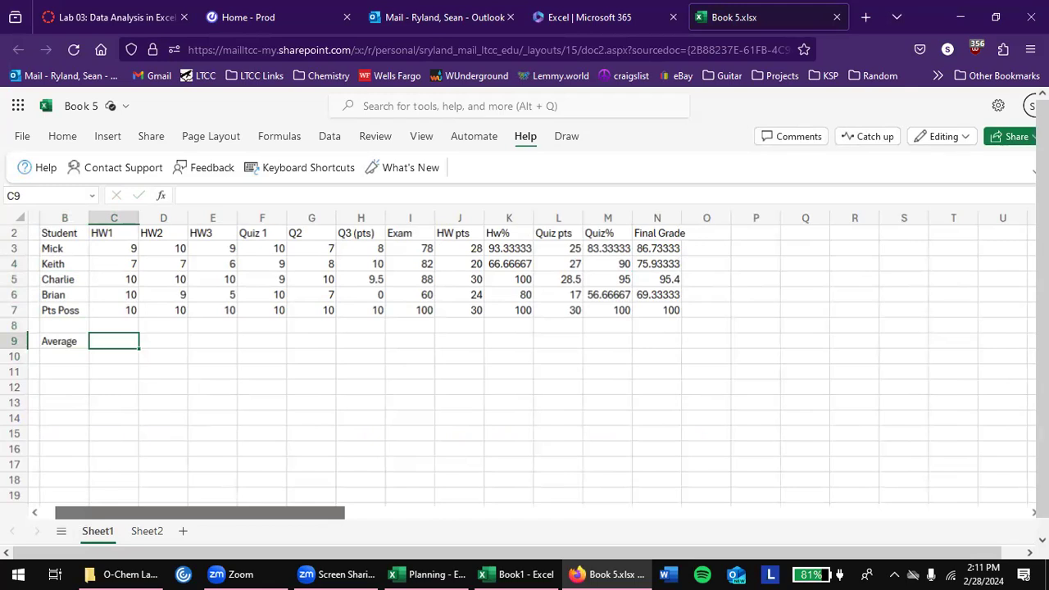
pyautogui.write('=average')
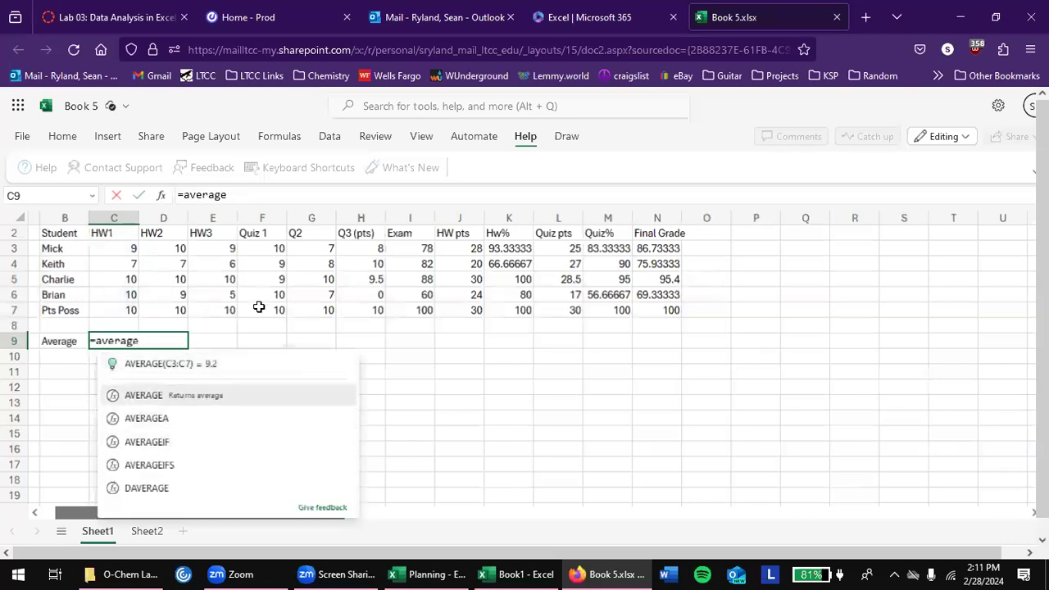
pyautogui.hotkey('ctrl', '+')
pyautogui.hotkey('ctrl', '+')
pyautogui.hotkey('ctrl', '+')
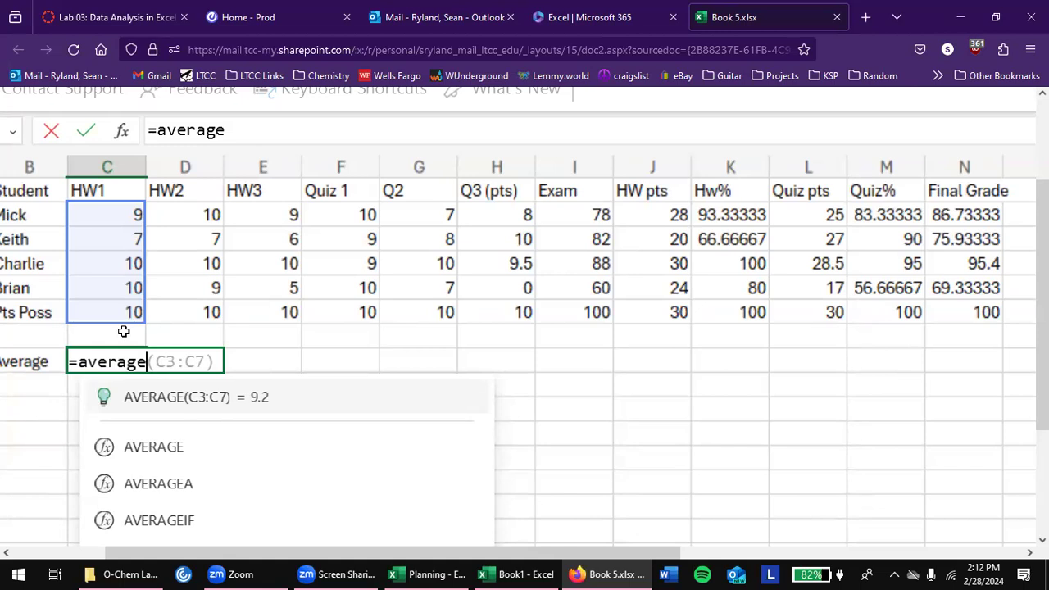
pyautogui.write('(')
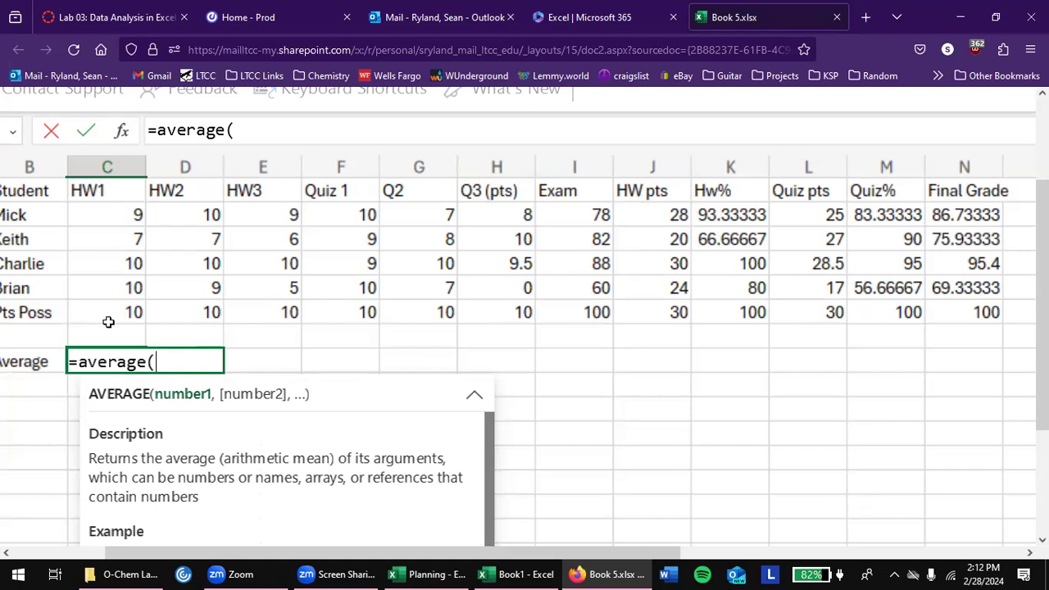
pyautogui.moveTo(123, 219); pyautogui.dragTo(119, 287)
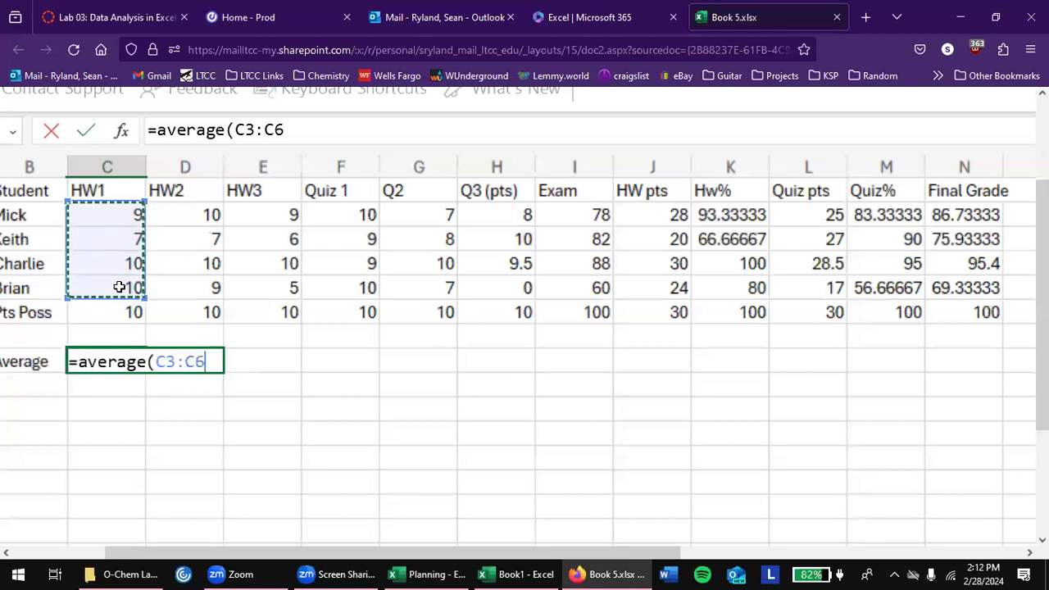
pyautogui.write(')')
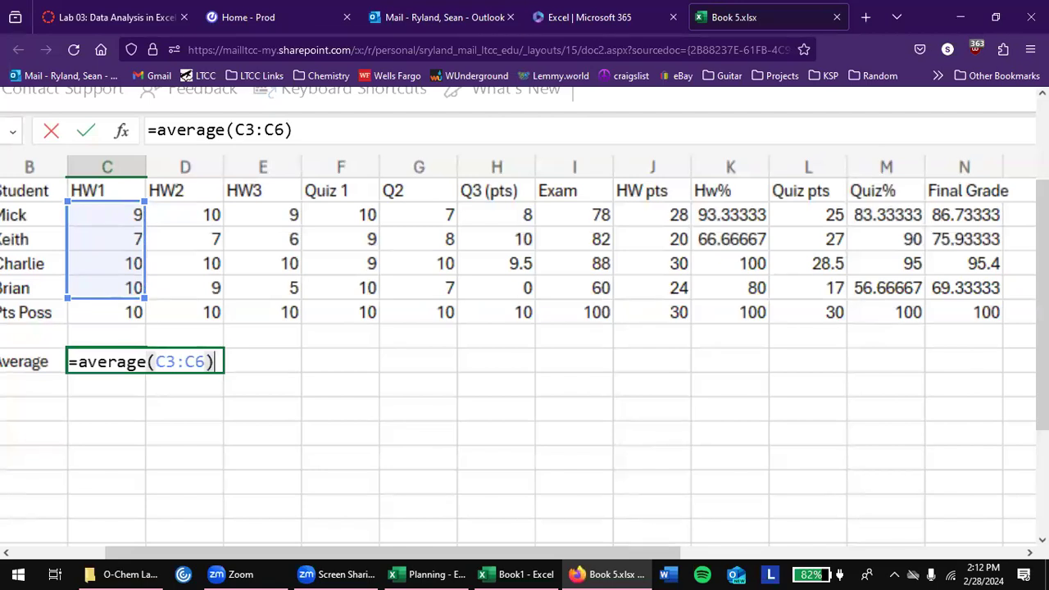
pyautogui.press('Return')
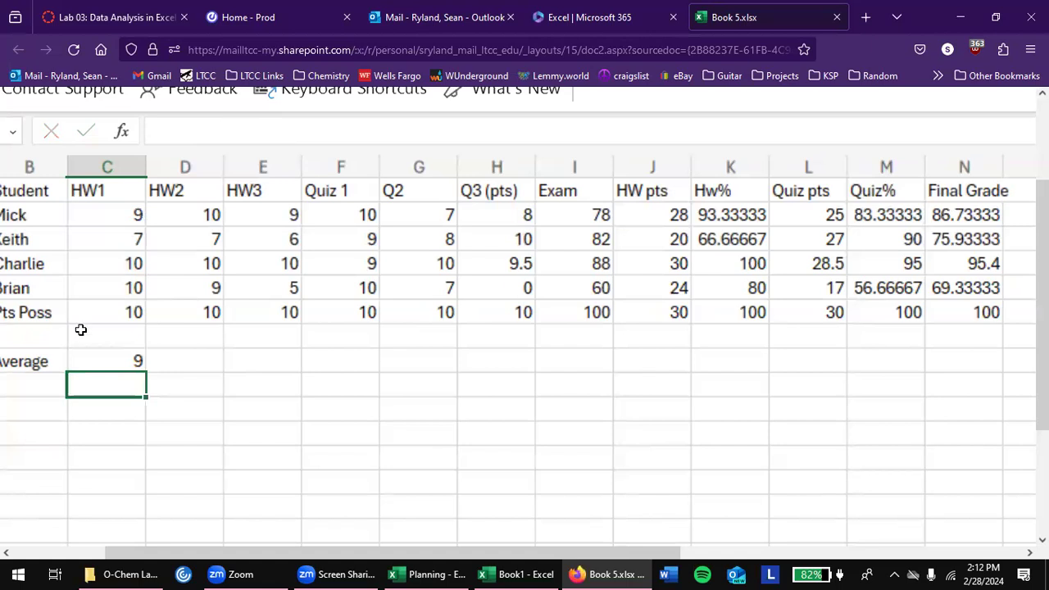
# Copy the average formula from C9 across D9:N9 to cover every remaining column through Final Grade
pyautogui.click(125, 355)
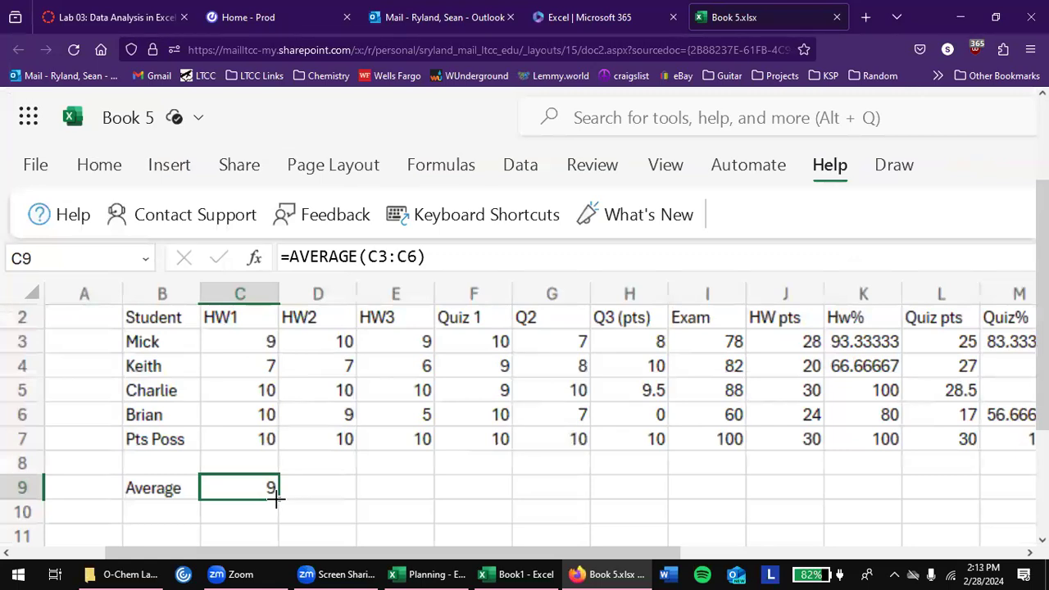
pyautogui.hotkey('ctrl', 'c')
pyautogui.press('Right')
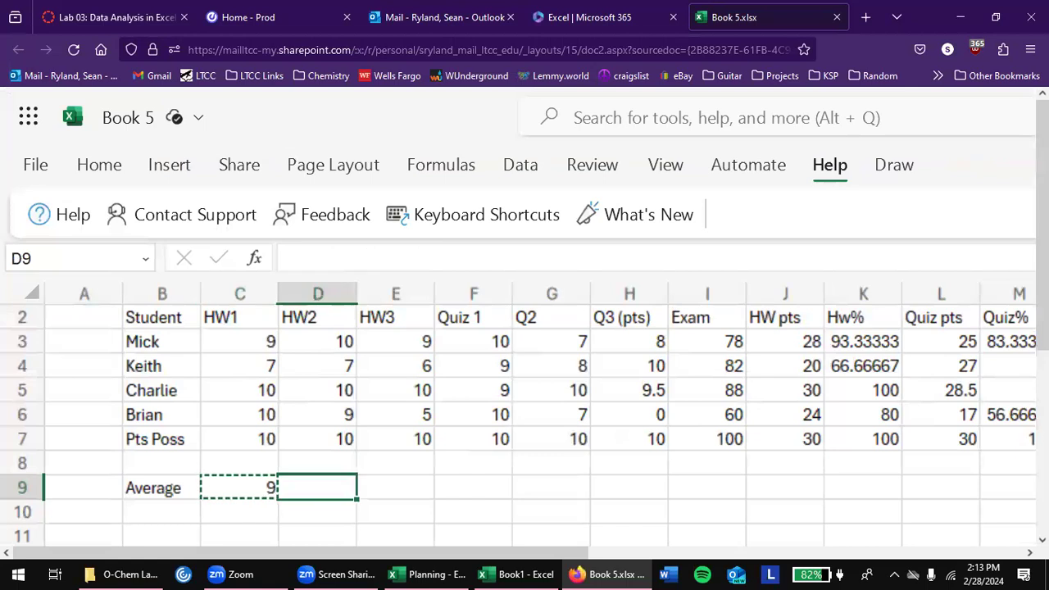
pyautogui.hotkey('shift', 'Right')
pyautogui.hotkey('shift', 'Right')
pyautogui.hotkey('shift', 'Right')
pyautogui.hotkey('shift', 'Right')
pyautogui.hotkey('shift', 'Right')
pyautogui.hotkey('shift', 'Right')
pyautogui.hotkey('shift', 'Right')
pyautogui.hotkey('shift', 'Right')
pyautogui.hotkey('shift', 'Right')
pyautogui.hotkey('shift', 'Right')
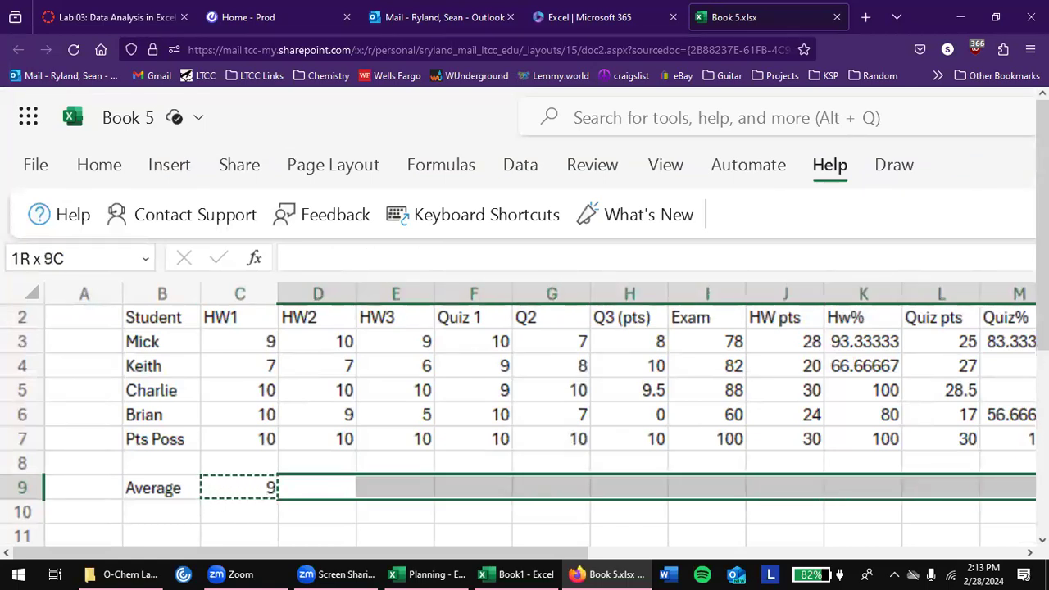
pyautogui.hotkey('shift', 'Left')
pyautogui.hotkey('shift', 'Left')
pyautogui.hotkey('shift', 'Right')
pyautogui.hotkey('shift', 'Right')
pyautogui.hotkey('ctrl', 'v')
pyautogui.hotkey('ctrl', '-')
pyautogui.hotkey('ctrl', '-')
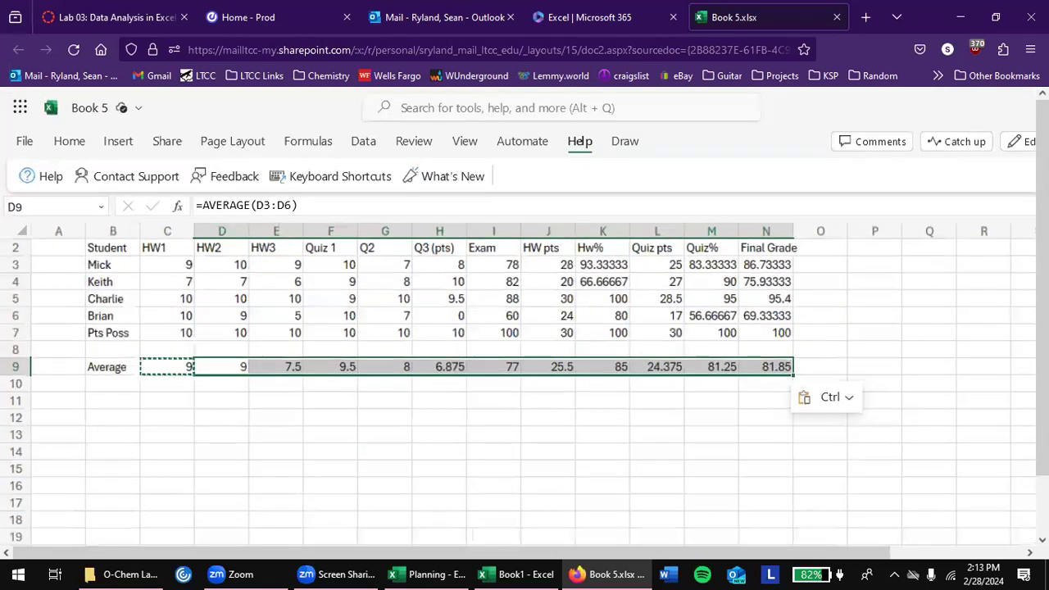
# Look over the completed averages and Sheet2, then review the lab report PDF's graph requirements and Part 1 questions
pyautogui.hotkey('ctrl', '+')
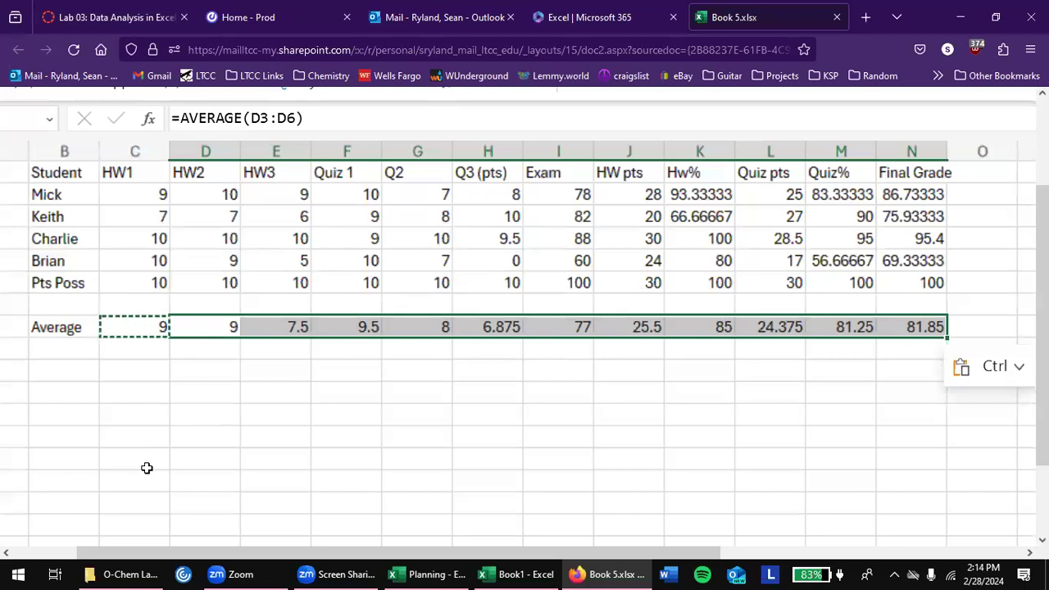
pyautogui.scroll(-3, 146, 468)
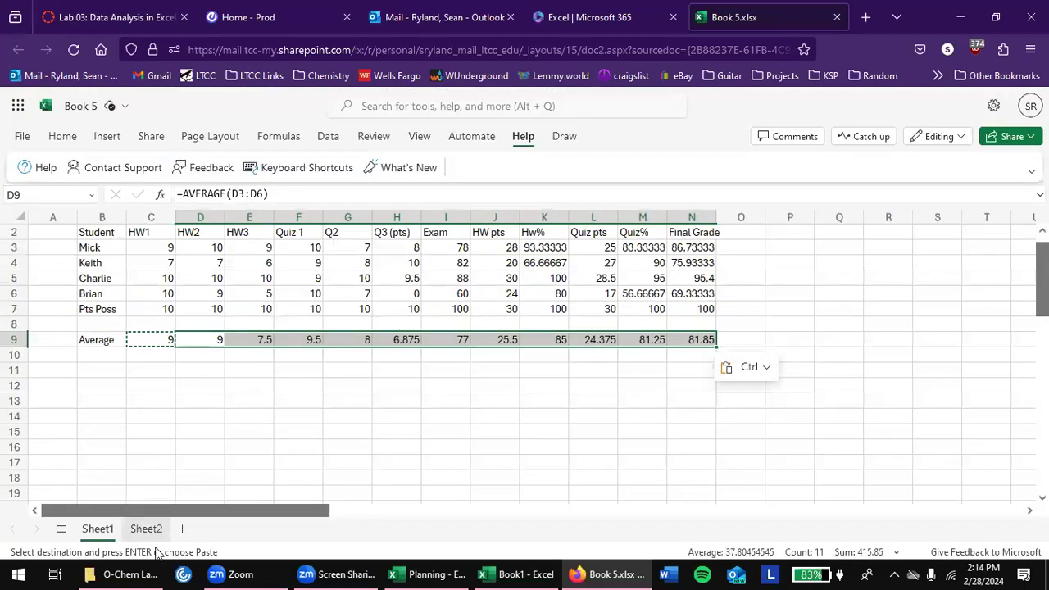
pyautogui.click(147, 529)
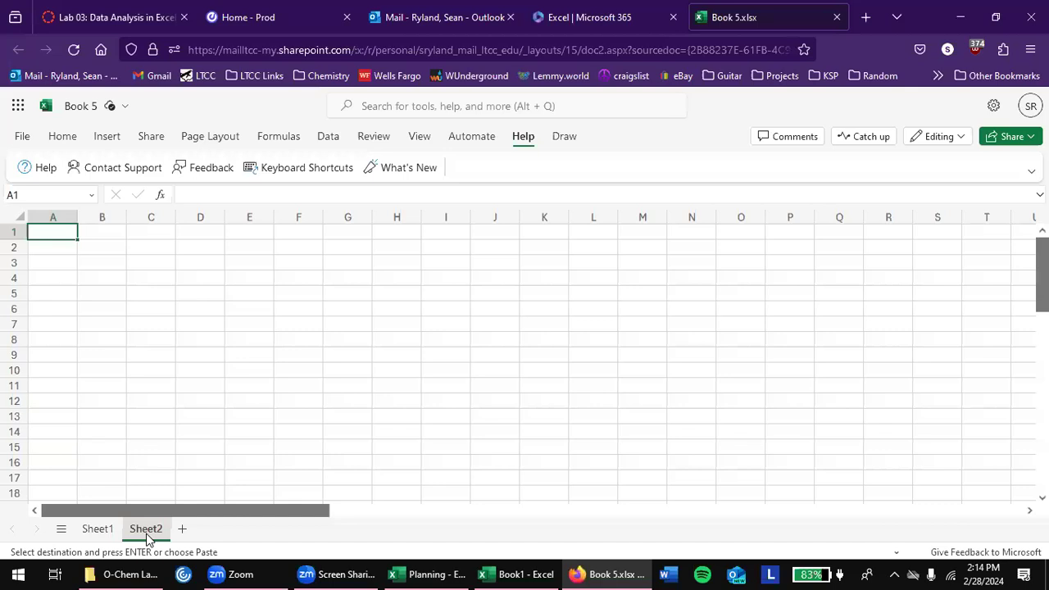
pyautogui.click(109, 531)
pyautogui.click(402, 444)
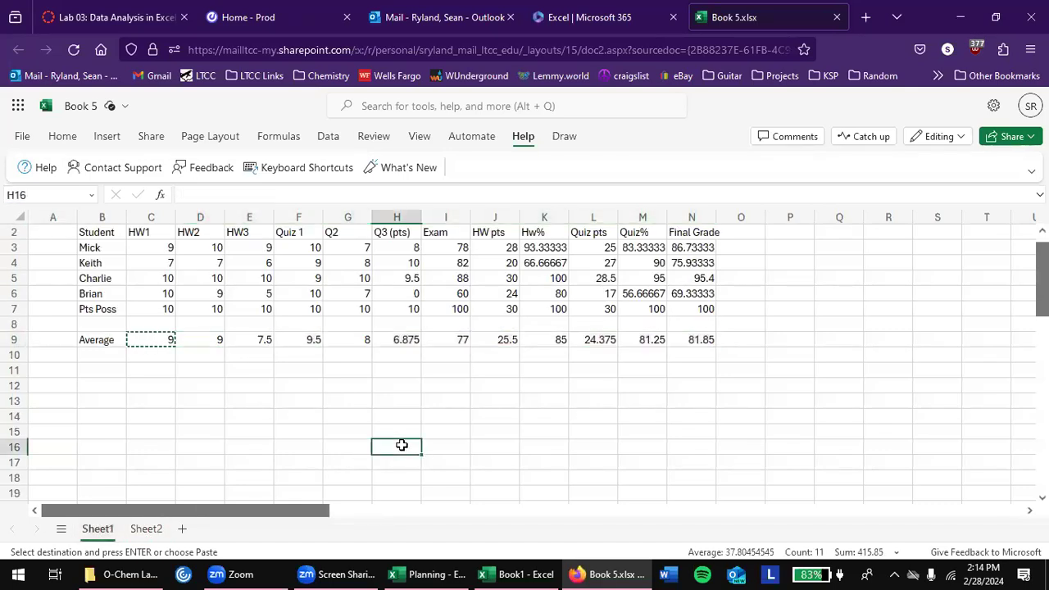
pyautogui.click(115, 17)
pyautogui.scroll(-3, 469, 407)
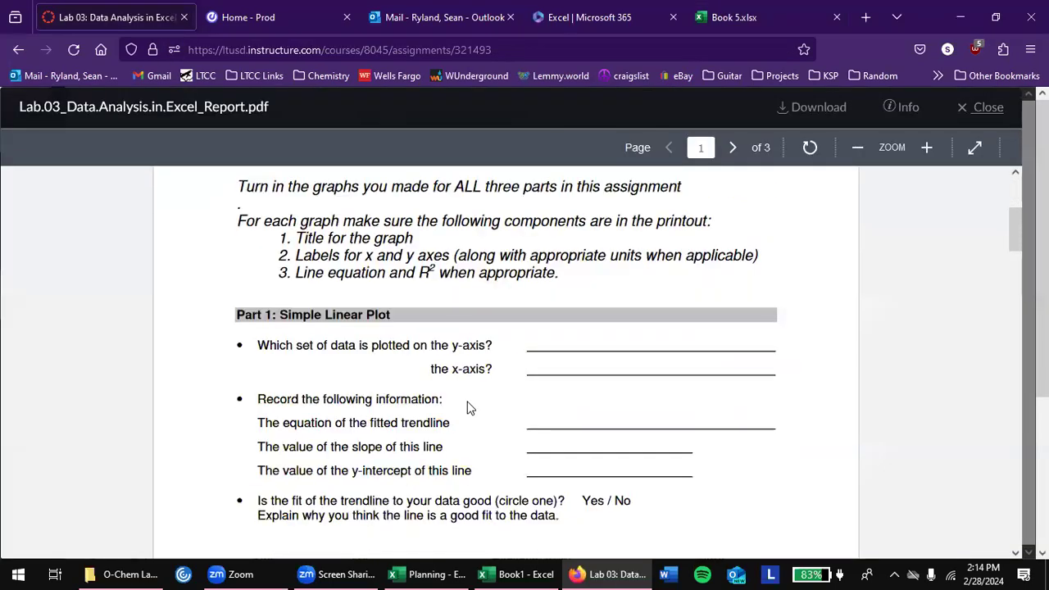
pyautogui.scroll(3, 470, 407)
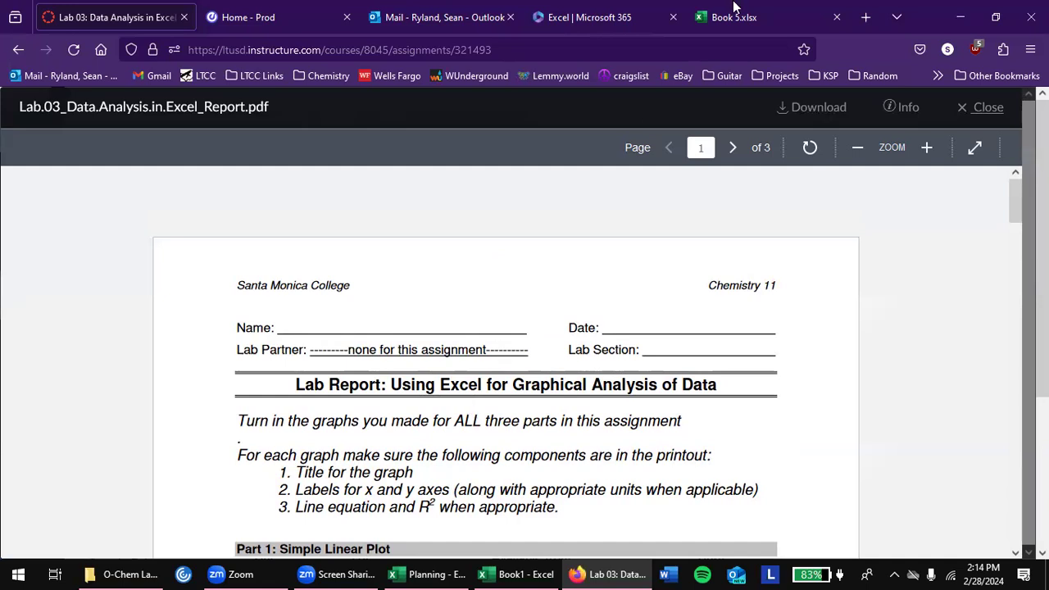
# Return to Sheet1 of the Book 5 workbook and enter the label "Median" in cell B11
pyautogui.click(811, 17)
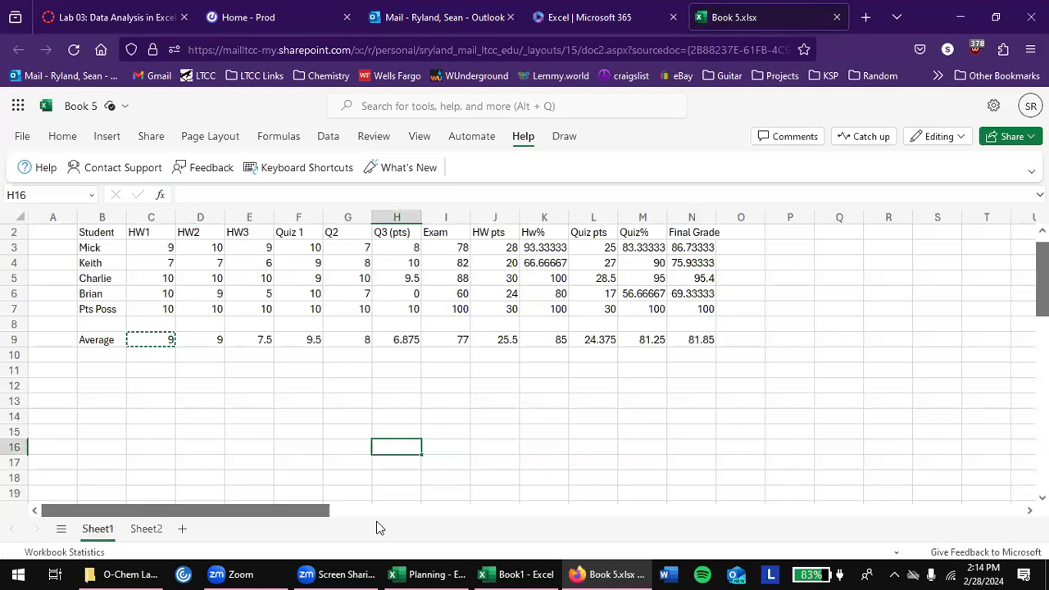
pyautogui.click(110, 369)
pyautogui.write('Median')
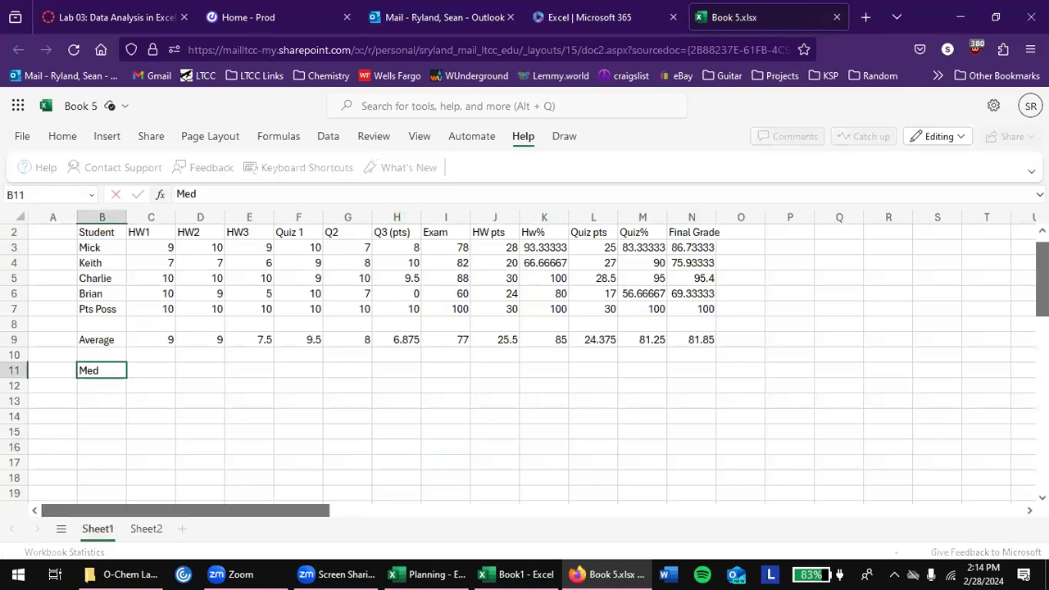
pyautogui.press('Return')
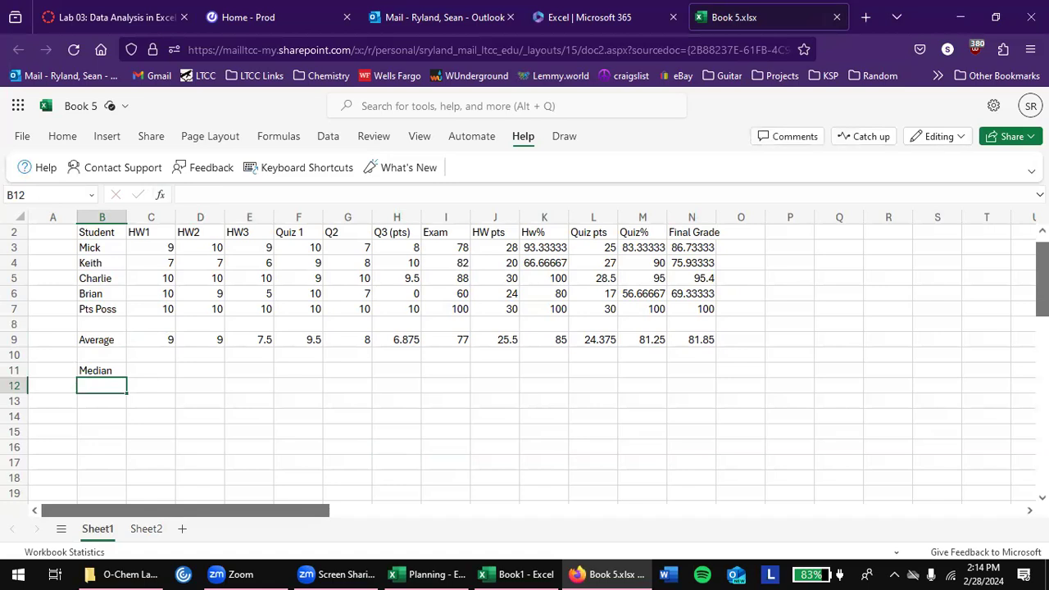
# Calculate the students' HW1 median in C11 with =median(C3:C6), excluding the points-possible row
pyautogui.click(151, 370)
pyautogui.write('=')
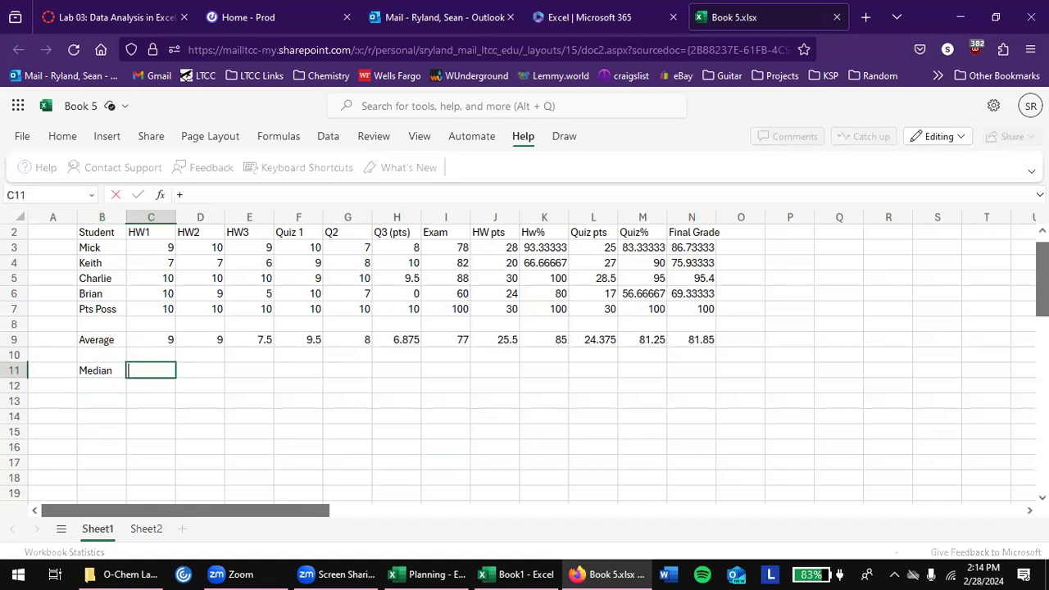
pyautogui.write('median(')
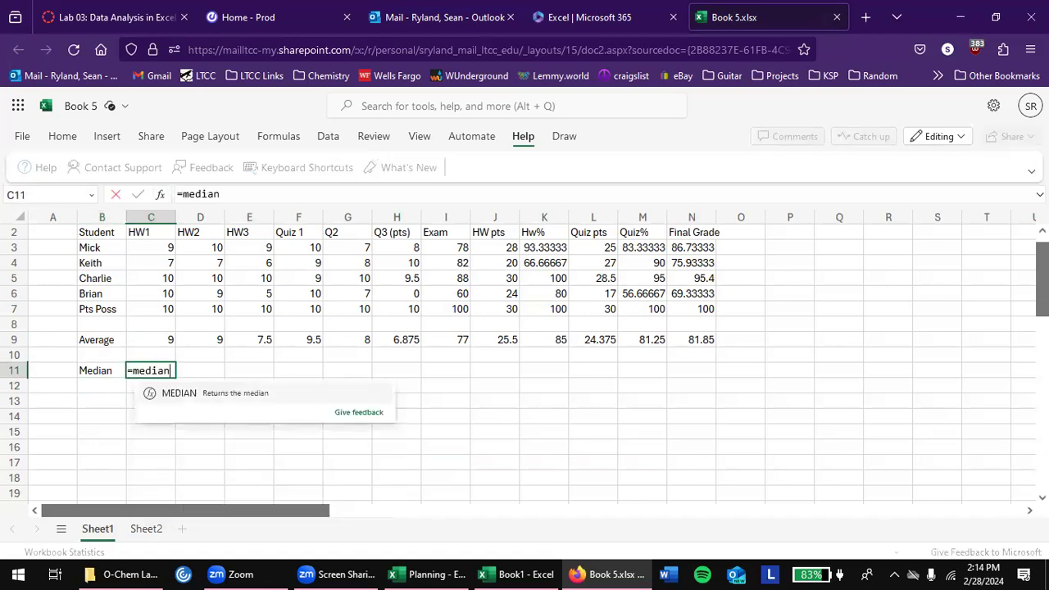
pyautogui.press('Up')
pyautogui.press('Up')
pyautogui.press('Up')
pyautogui.press('Up')
pyautogui.press('Up')
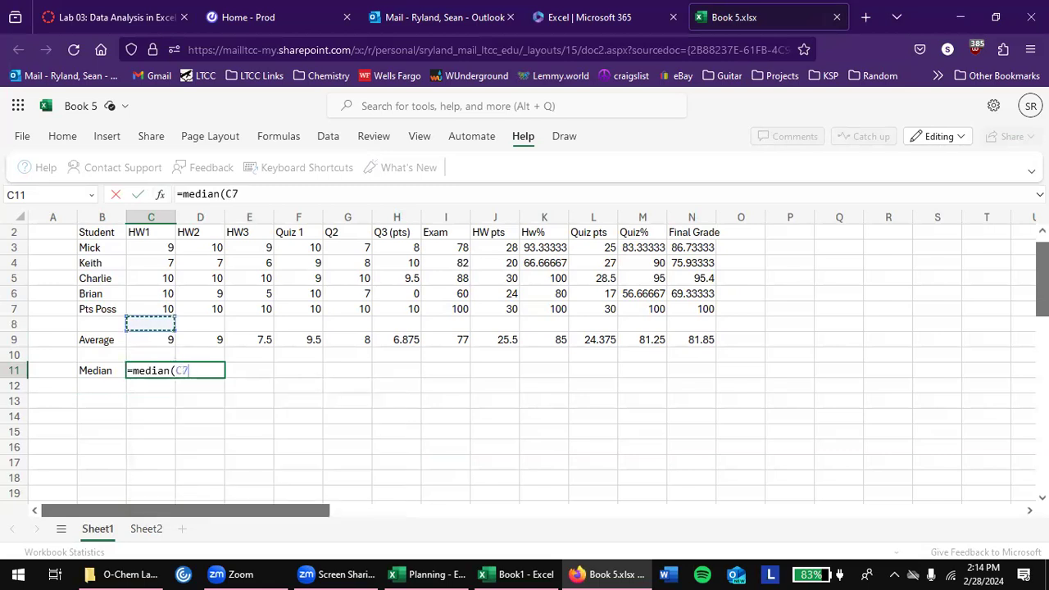
pyautogui.hotkey('shift', 'Up')
pyautogui.hotkey('shift', 'Up')
pyautogui.hotkey('shift', 'Up')
pyautogui.hotkey('shift', 'Up')
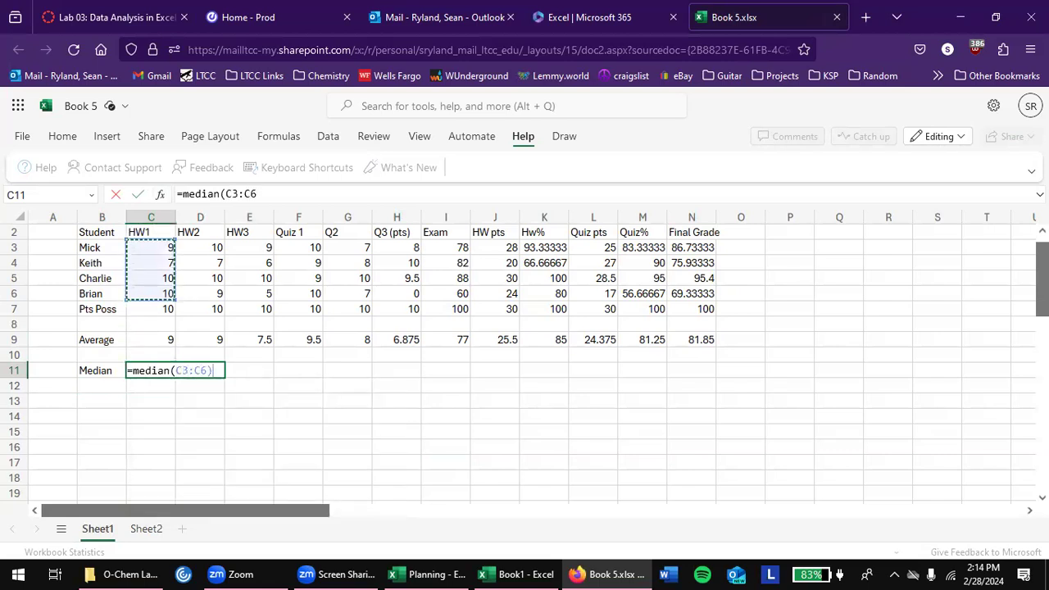
pyautogui.press('Return')
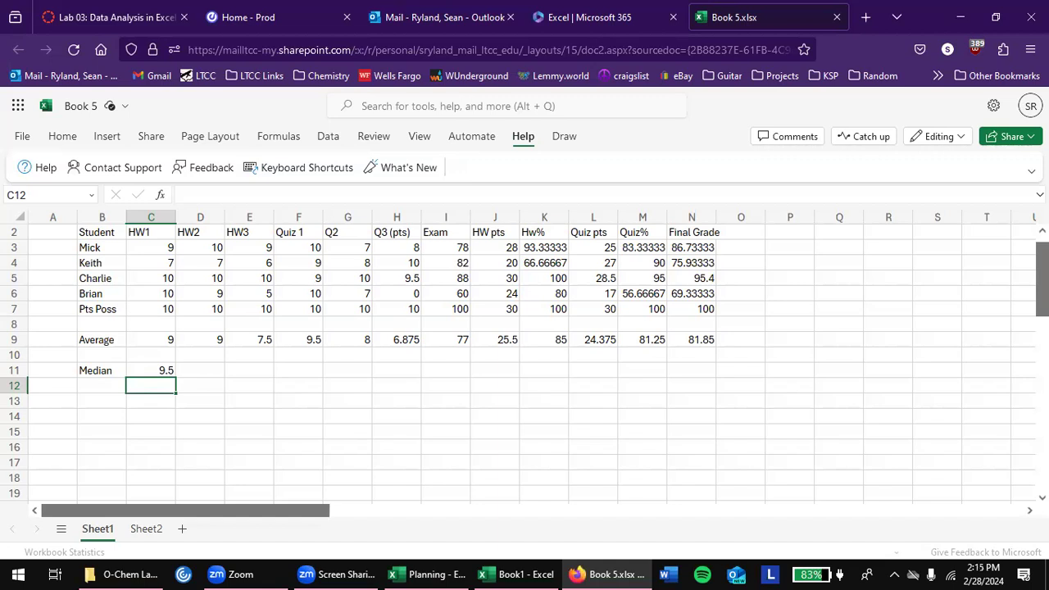
# Calculate the lowest student final grade in N10 with =min(N3:N6)
pyautogui.click(684, 372)
pyautogui.press('Down')
pyautogui.press('Up')
pyautogui.press('Up')
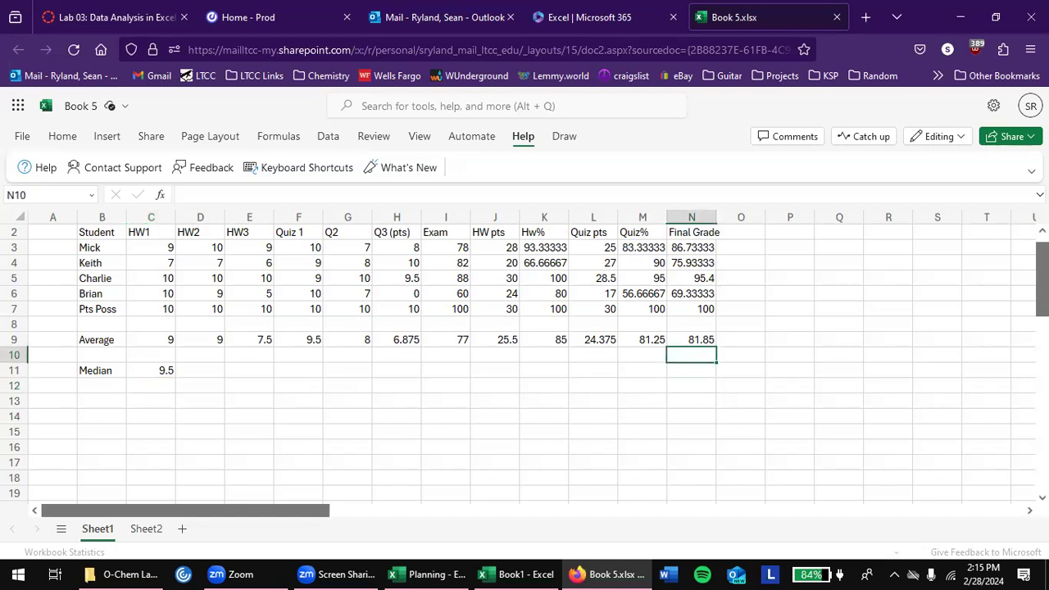
pyautogui.write('=min(')
pyautogui.press('Up')
pyautogui.press('Up')
pyautogui.press('Up')
pyautogui.press('Up')
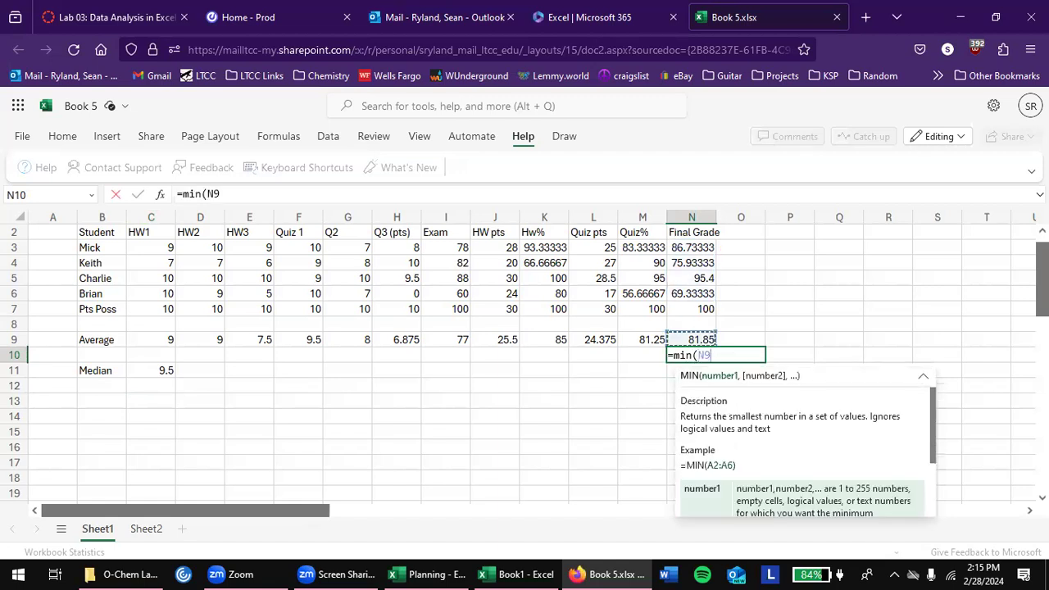
pyautogui.hotkey('shift', 'Up')
pyautogui.hotkey('shift', 'Up')
pyautogui.hotkey('shift', 'Up')
pyautogui.write(')')
pyautogui.press('Return')
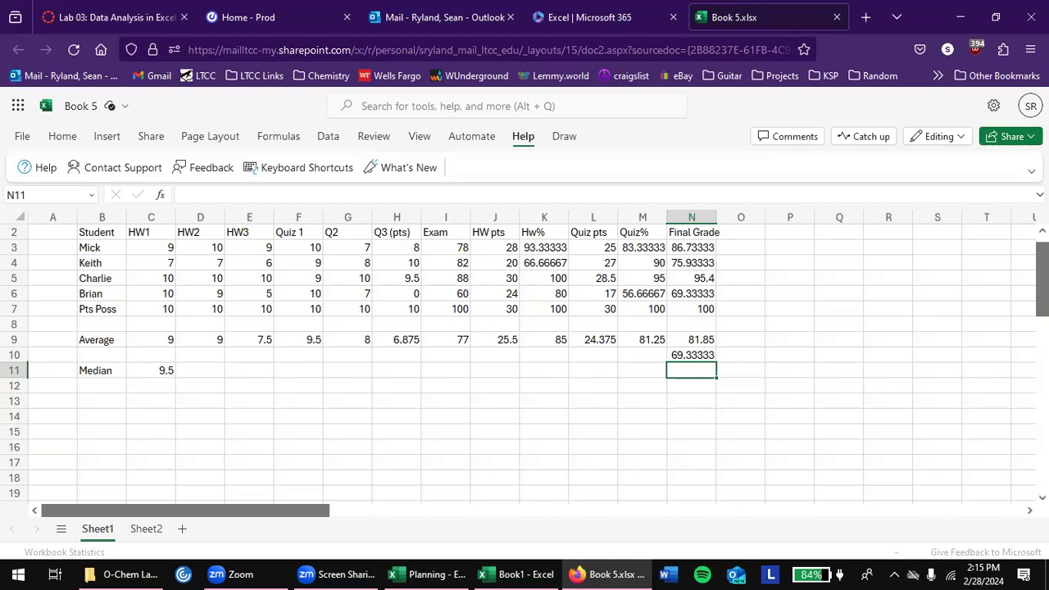
# Check the formulas in N9 and N10, and clear the trial minimum formula from N10
pyautogui.press('Up')
pyautogui.press('Up')
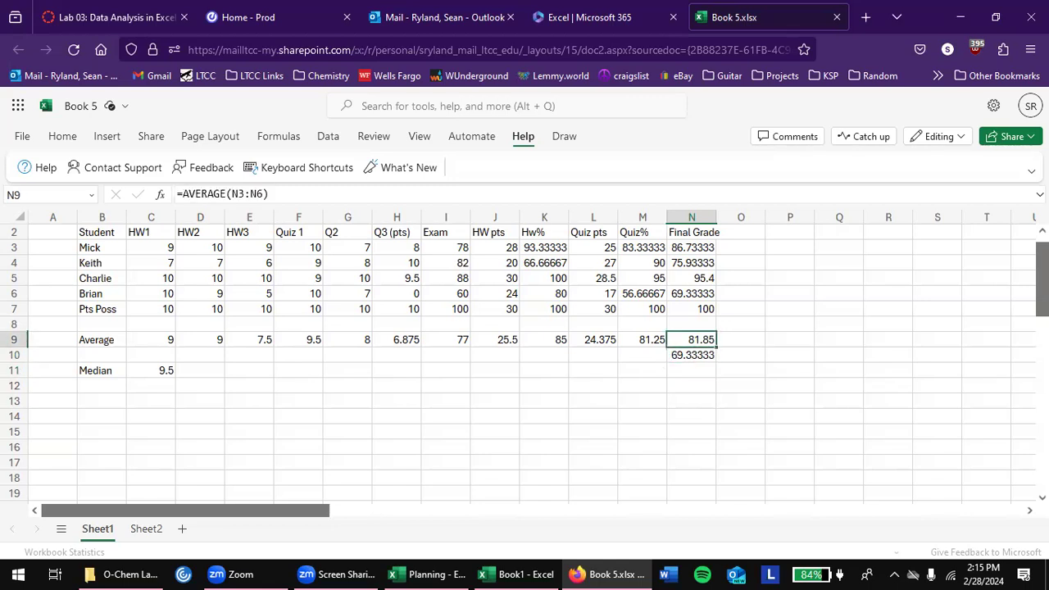
pyautogui.press('Down')
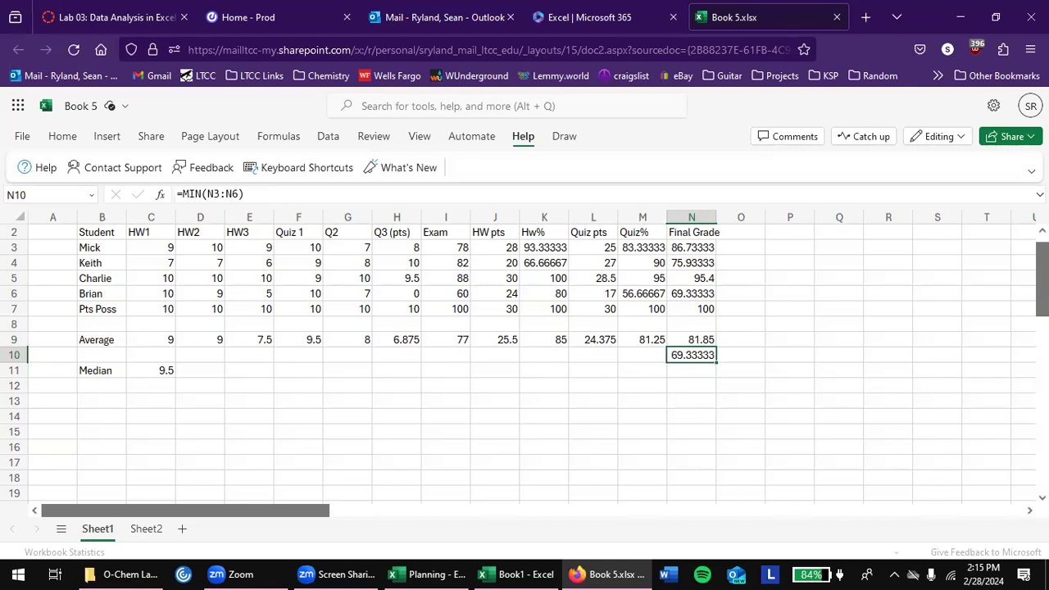
pyautogui.press('Delete')
pyautogui.click(793, 385)
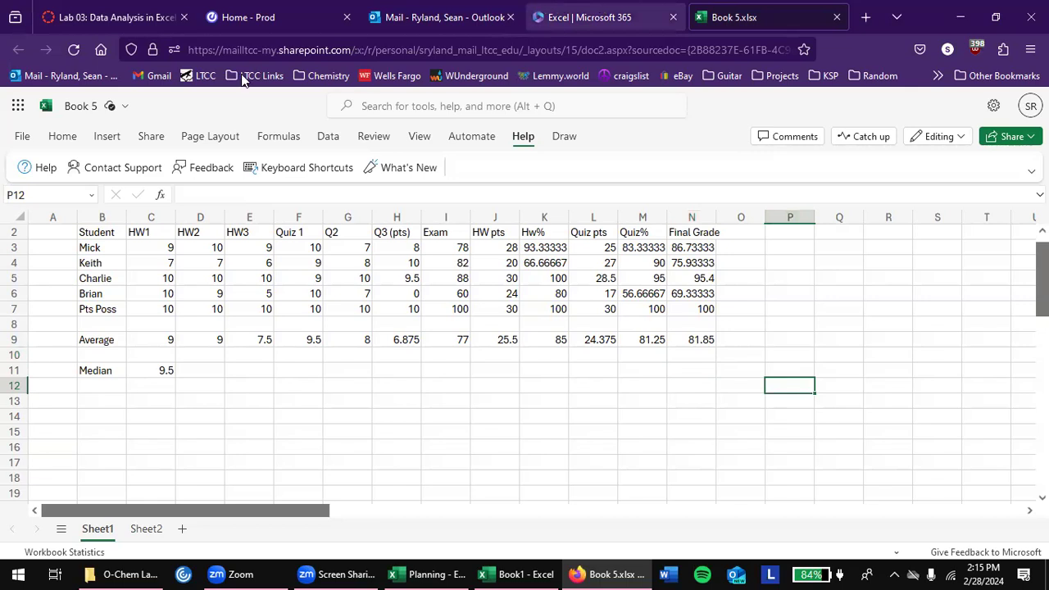
# Return to the lab report PDF and skim its graph requirements and the questions for Parts 1 to 3
pyautogui.click(114, 16)
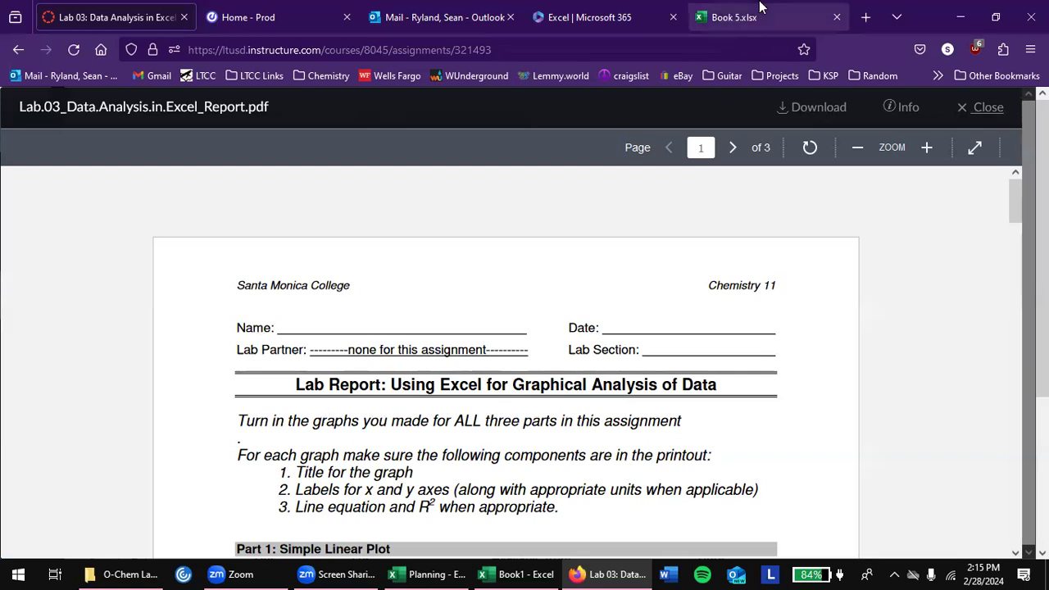
pyautogui.scroll(-4, 644, 417)
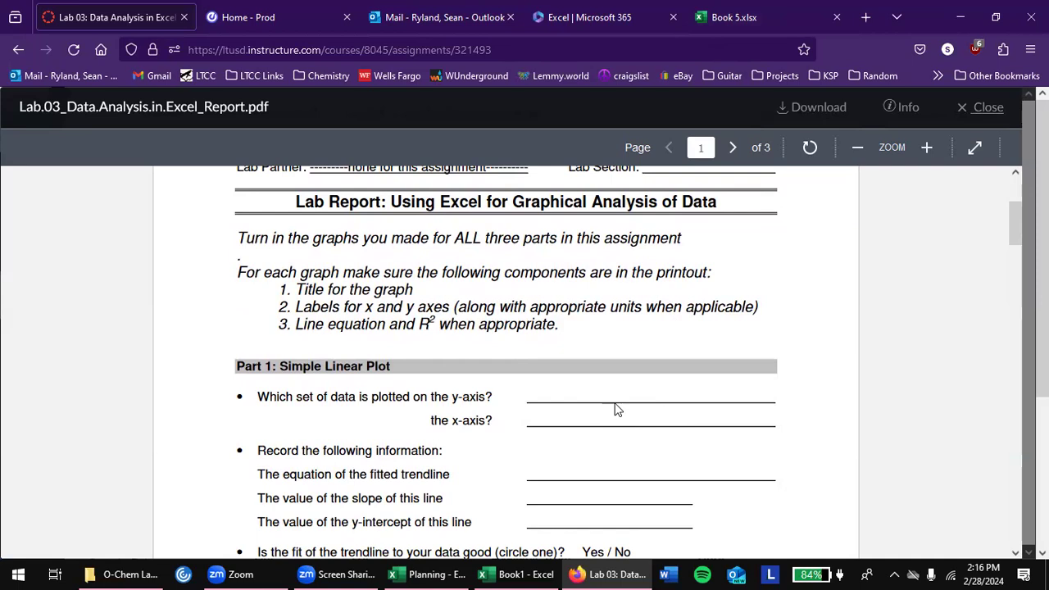
pyautogui.scroll(4, 617, 409)
pyautogui.scroll(-20, 617, 409)
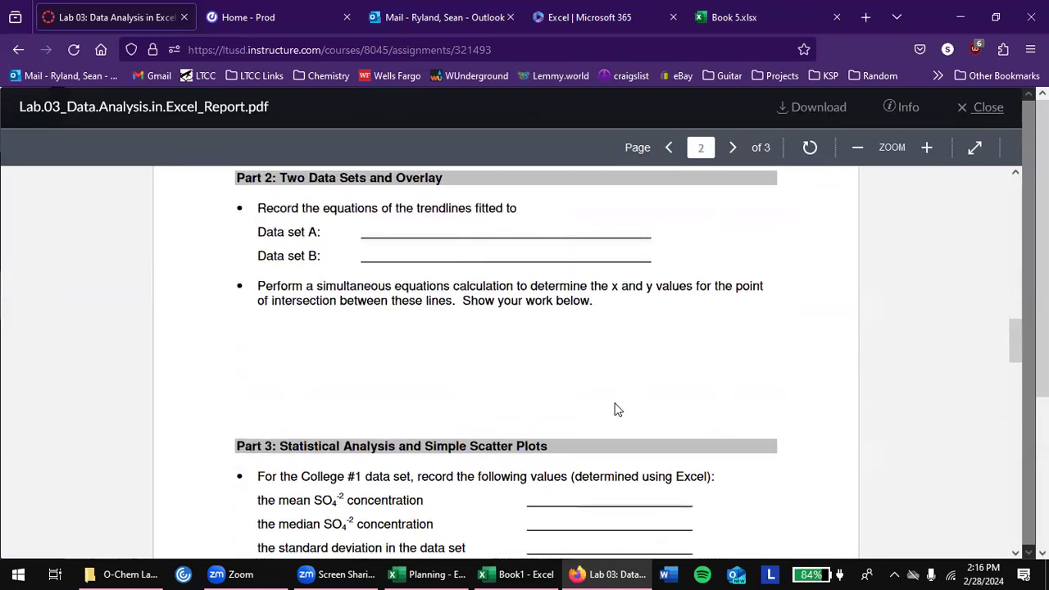
pyautogui.scroll(10, 617, 409)
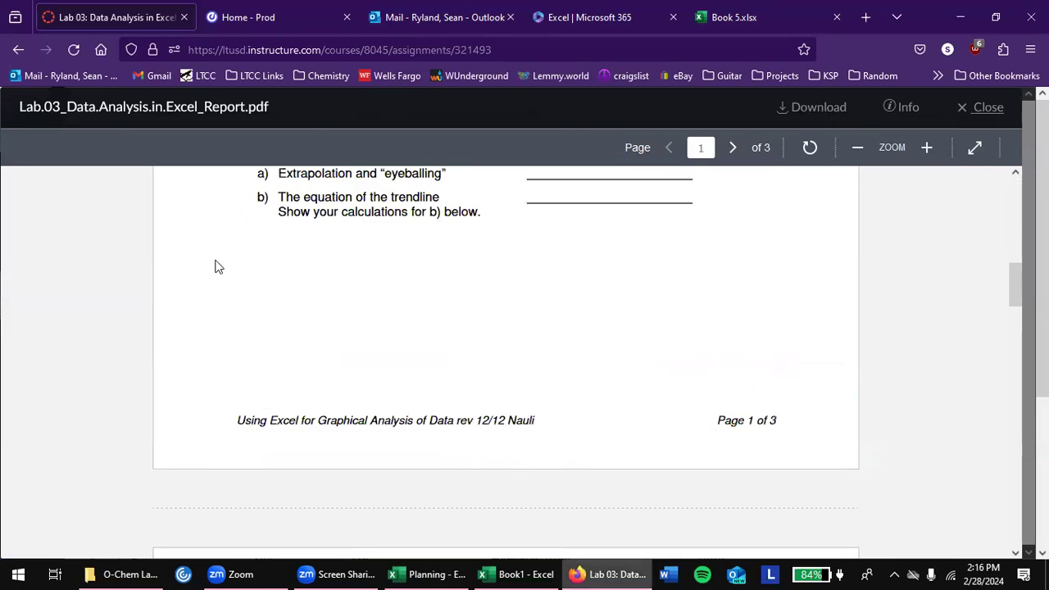
pyautogui.scroll(10, 209, 262)
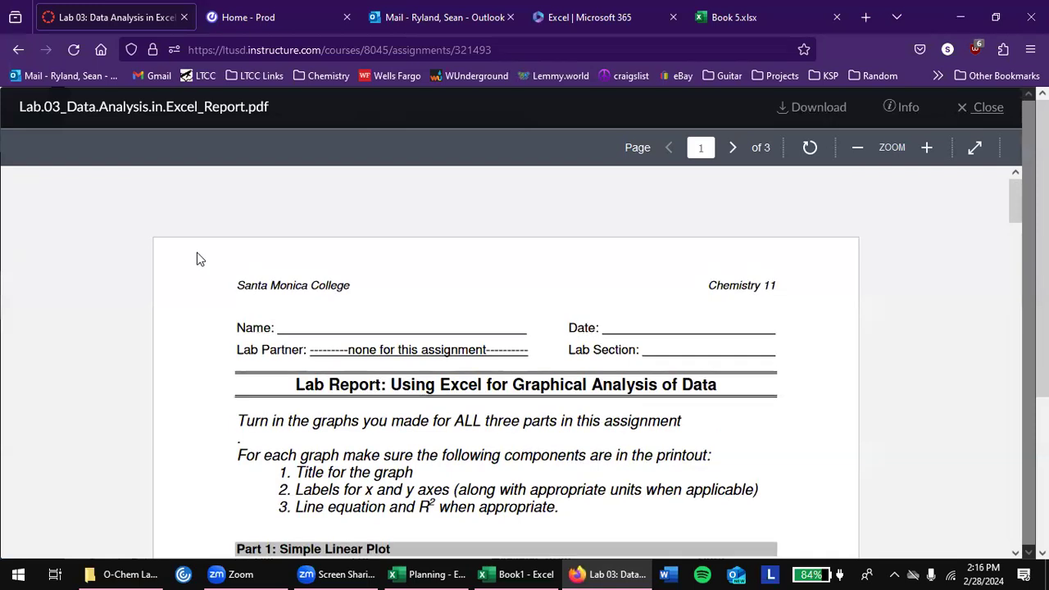
# Close the report, open Lab.03_Data.Analysis.in.Excel_Procedure.pdf, and read its introduction to best-fit lines
pyautogui.click(989, 114)
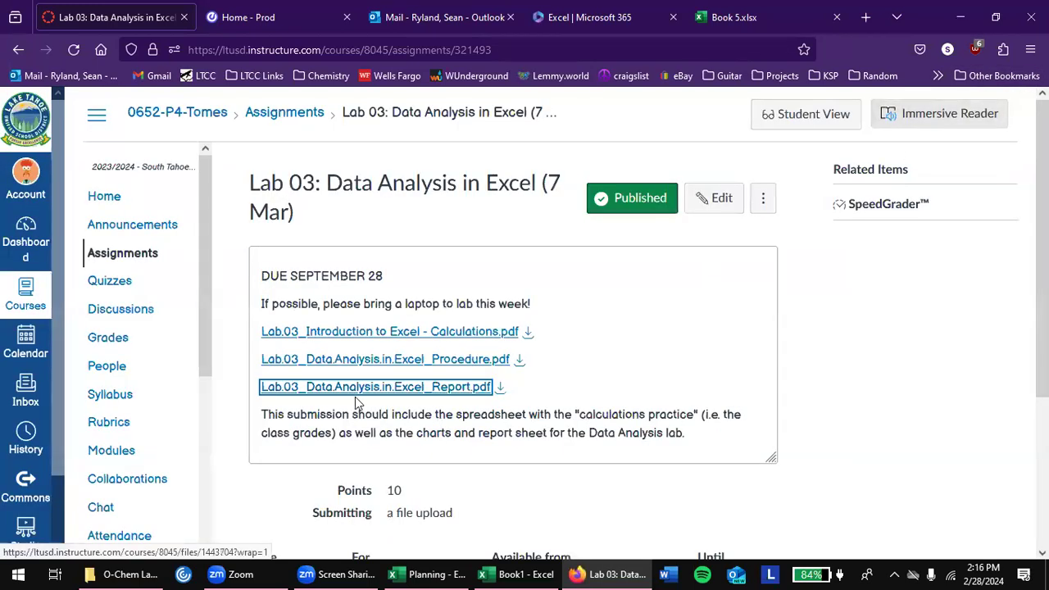
pyautogui.click(402, 361)
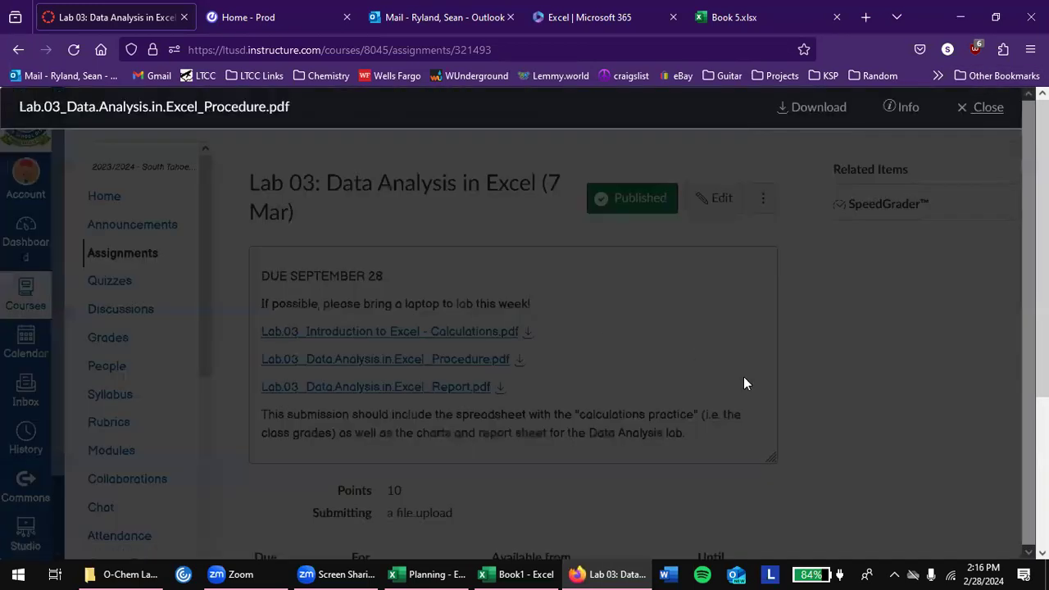
pyautogui.scroll(-10, 743, 376)
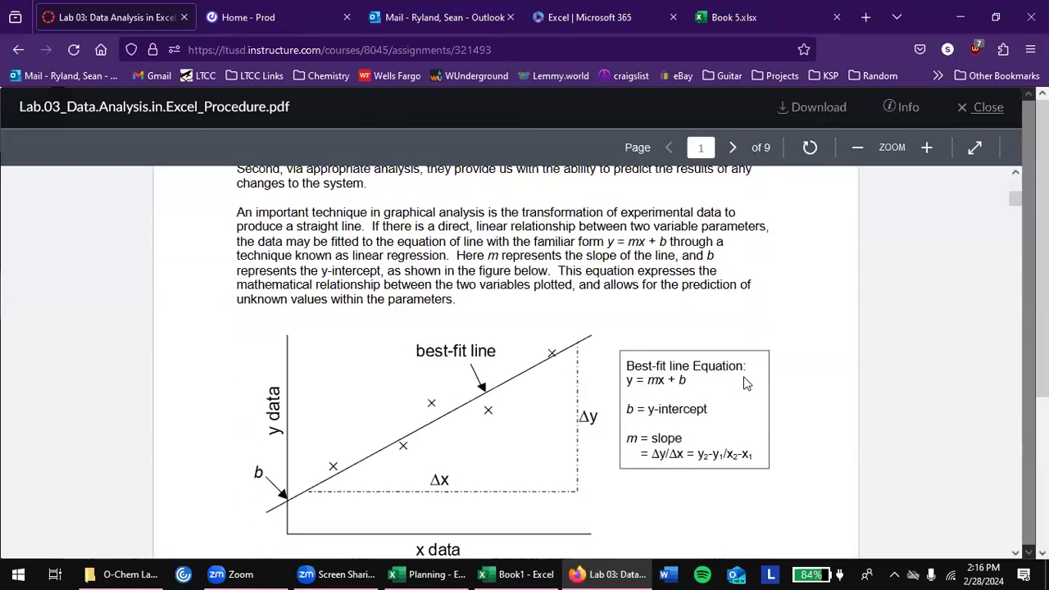
pyautogui.scroll(-3, 743, 382)
pyautogui.scroll(8, 743, 382)
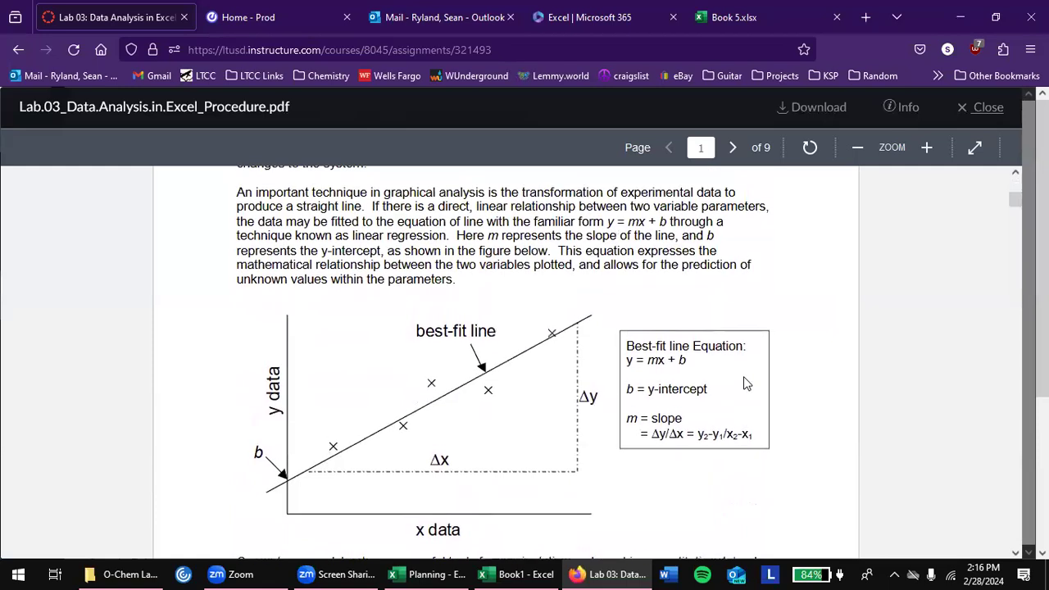
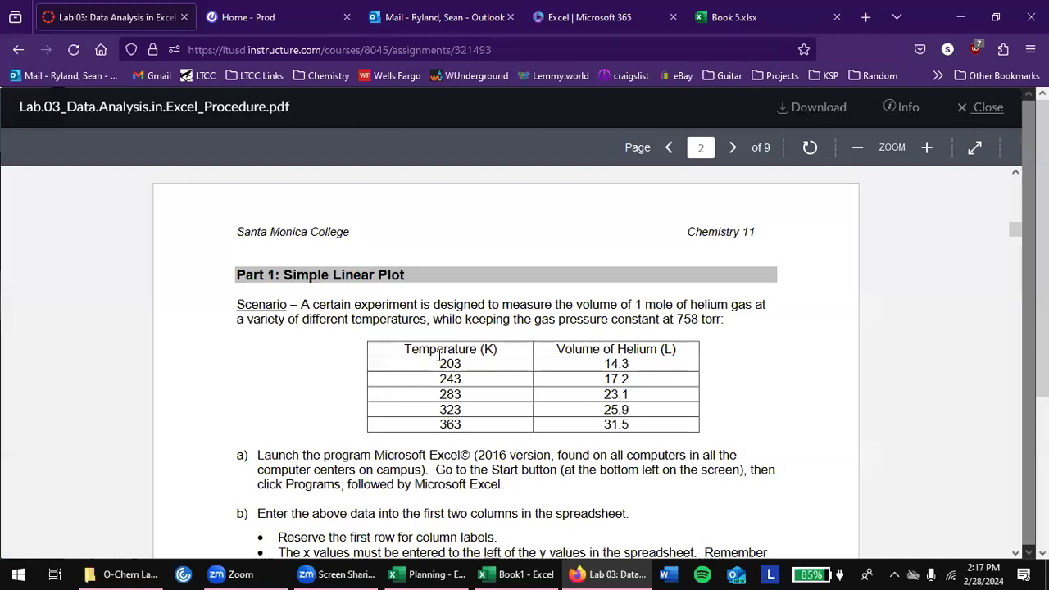
# Copy the Part 1 temperature and helium volume table from the procedure PDF into Sheet2 of Book 5, starting at B2
pyautogui.moveTo(405, 349); pyautogui.dragTo(633, 432)
pyautogui.hotkey('ctrl', 'c')
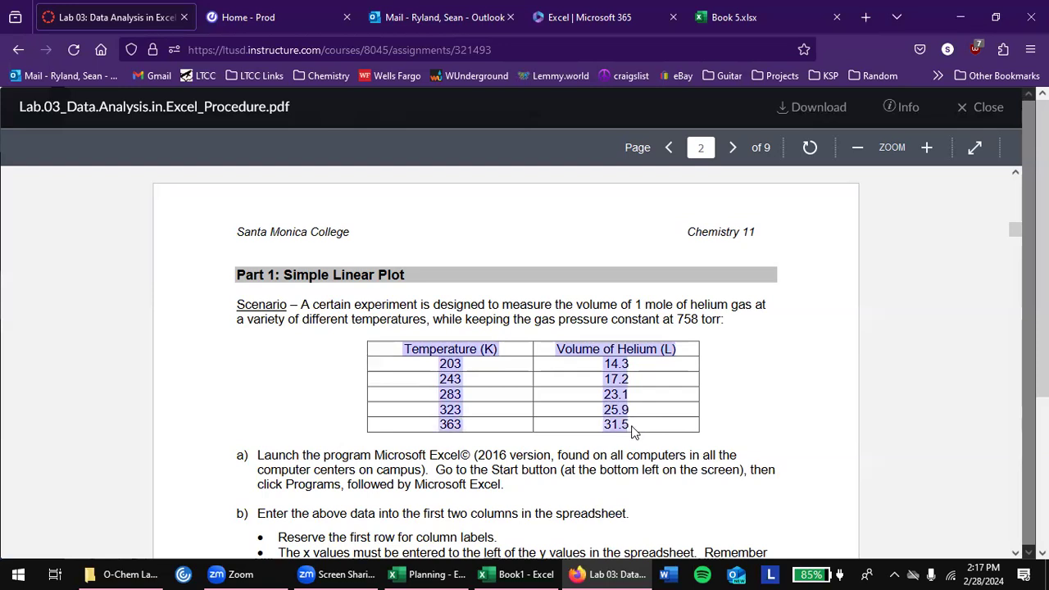
pyautogui.click(516, 574)
pyautogui.click(516, 574)
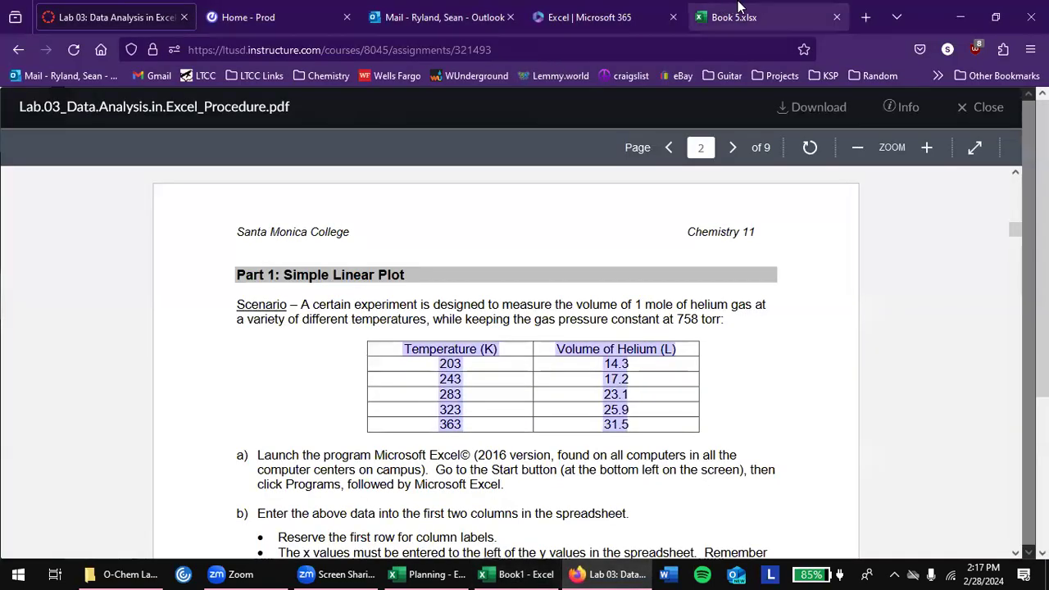
pyautogui.click(737, 8)
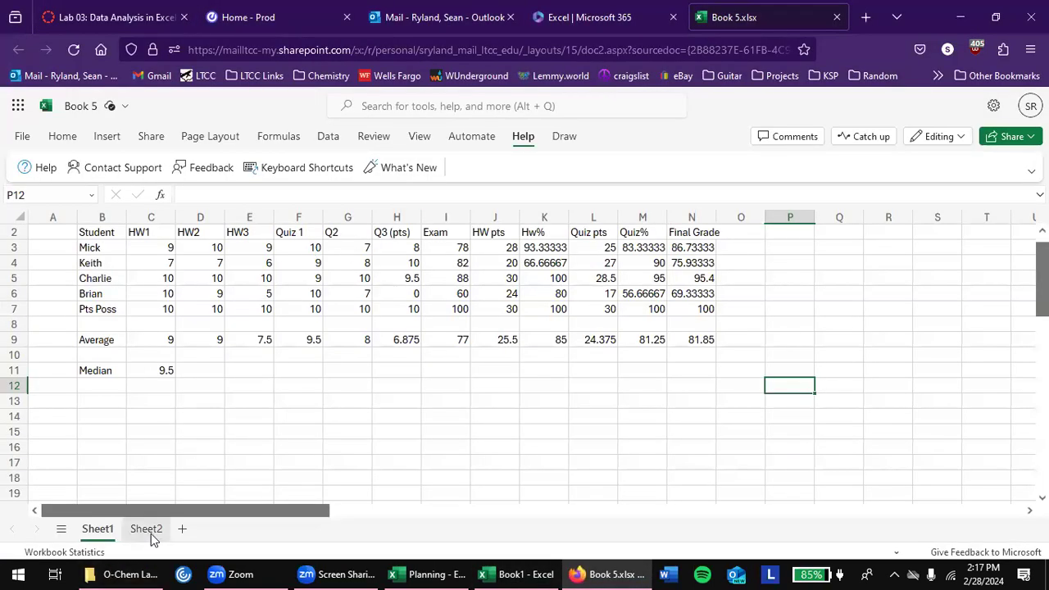
pyautogui.click(146, 528)
pyautogui.click(121, 250)
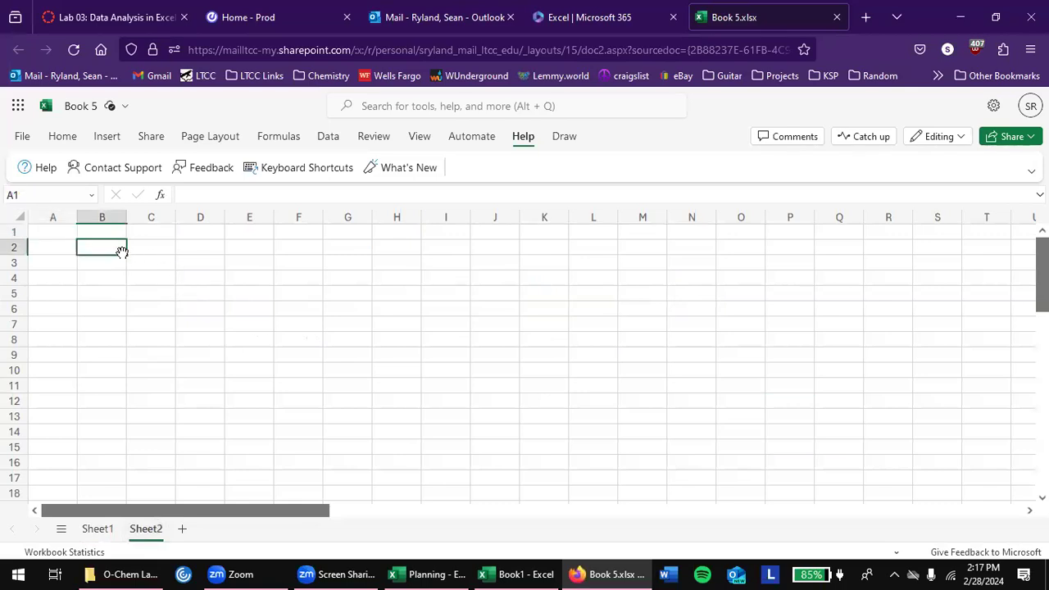
pyautogui.hotkey('ctrl', 'v')
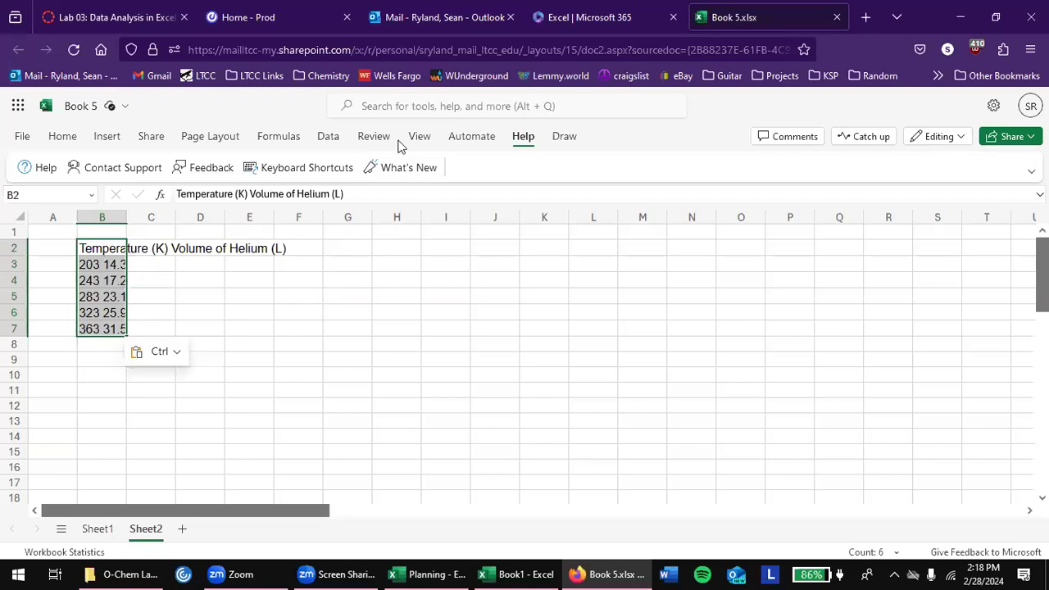
# Split the pasted text in B2:B7 into separate columns using Space as the delimiter
pyautogui.click(328, 139)
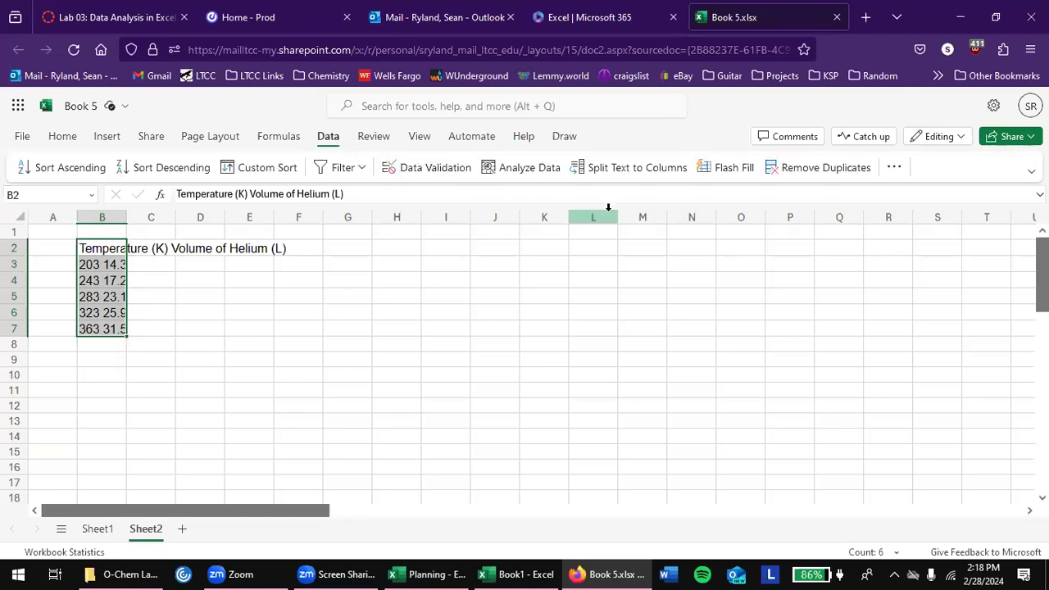
pyautogui.click(654, 169)
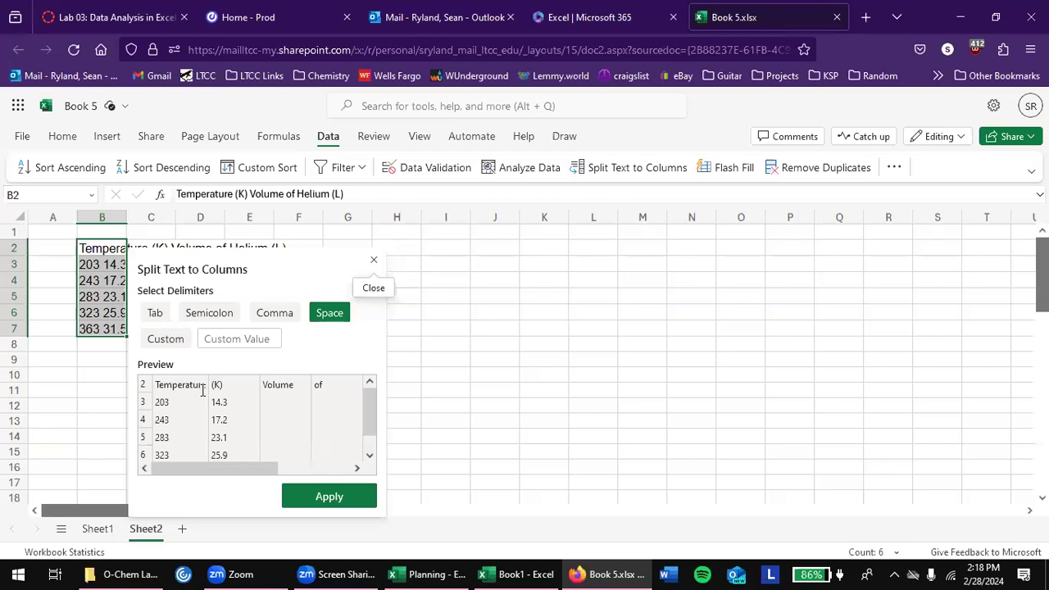
pyautogui.click(309, 501)
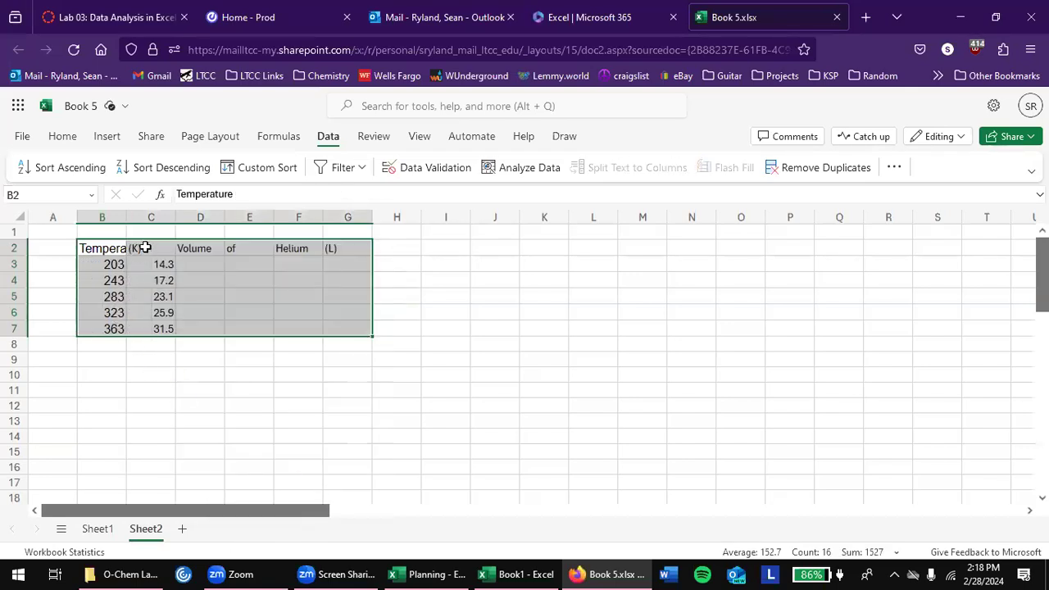
# Relabel the data column headers as "T (K)" in B2 and "V (L)" in C2
pyautogui.click(112, 244)
pyautogui.write('T')
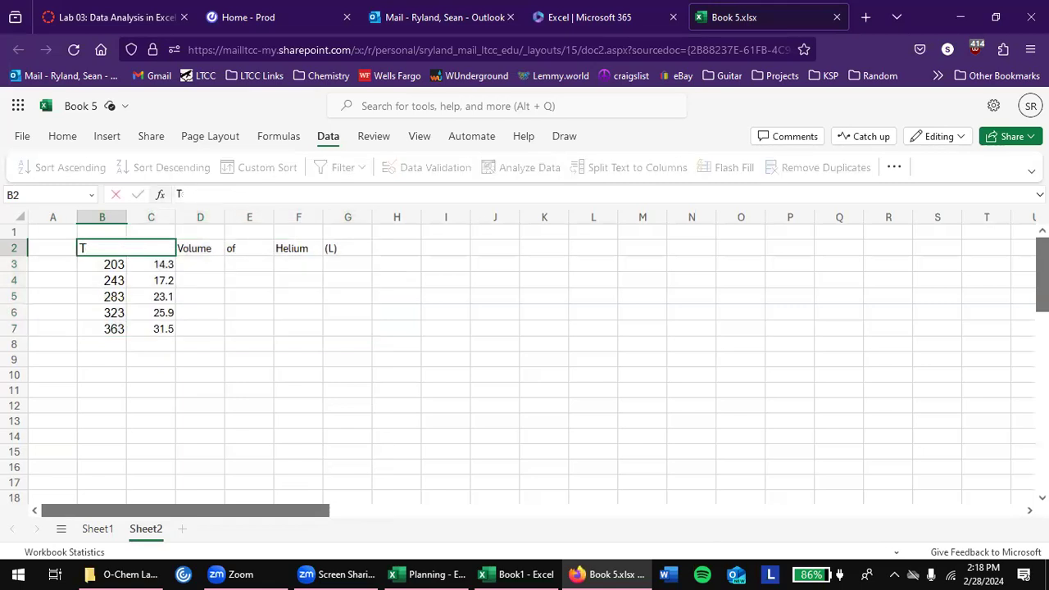
pyautogui.write(' (K)')
pyautogui.press('Tab')
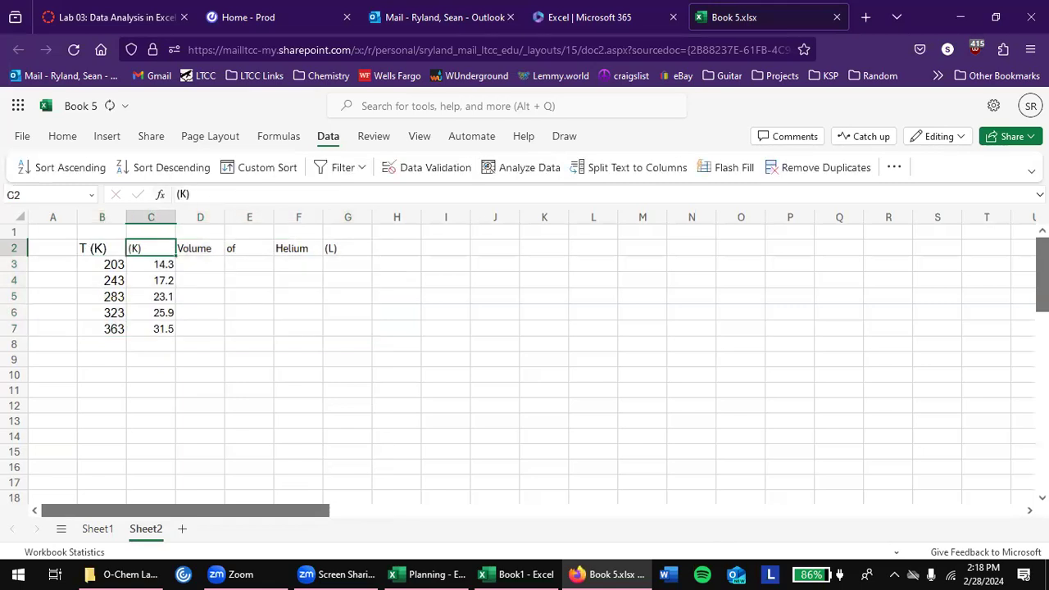
pyautogui.write('V')
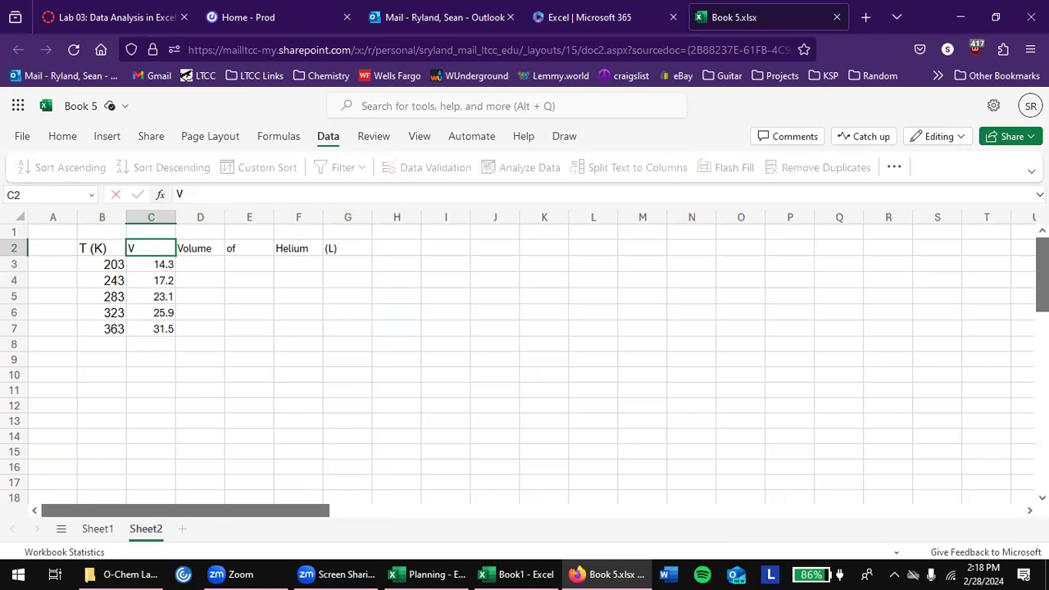
pyautogui.write(' (L)')
pyautogui.press('Return')
# Clear the leftover header words "Volume of Helium (L)" from D2:G2
pyautogui.press('Right')
pyautogui.press('Up')
pyautogui.hotkey('ctrl', 'shift', 'Right')
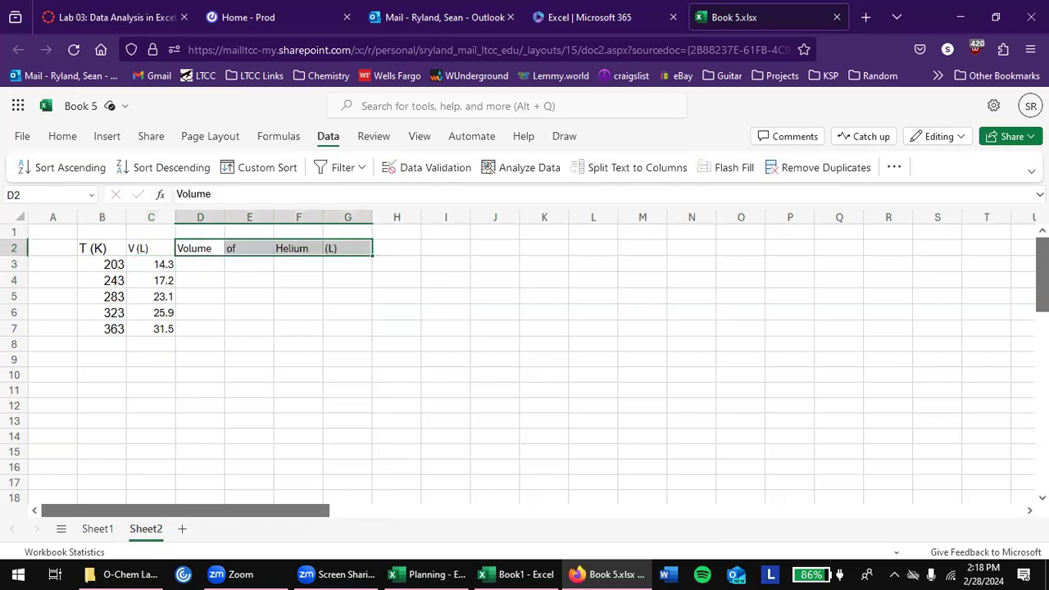
pyautogui.hotkey('ctrl', 'shift', 'Right')
pyautogui.hotkey('ctrl', 'shift', 'Left')
pyautogui.press('BackSpace')
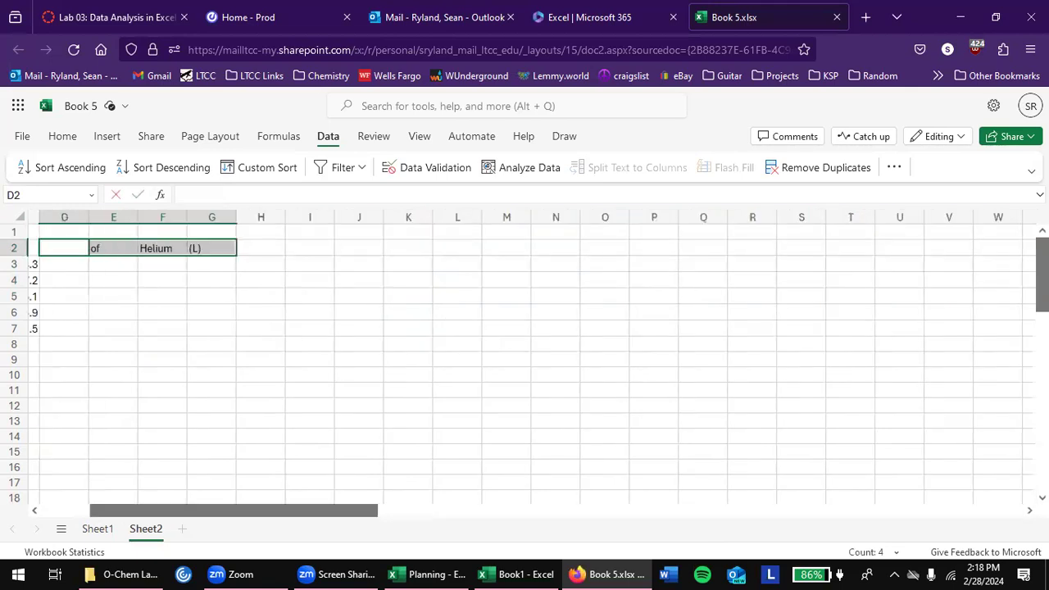
pyautogui.press('Return')
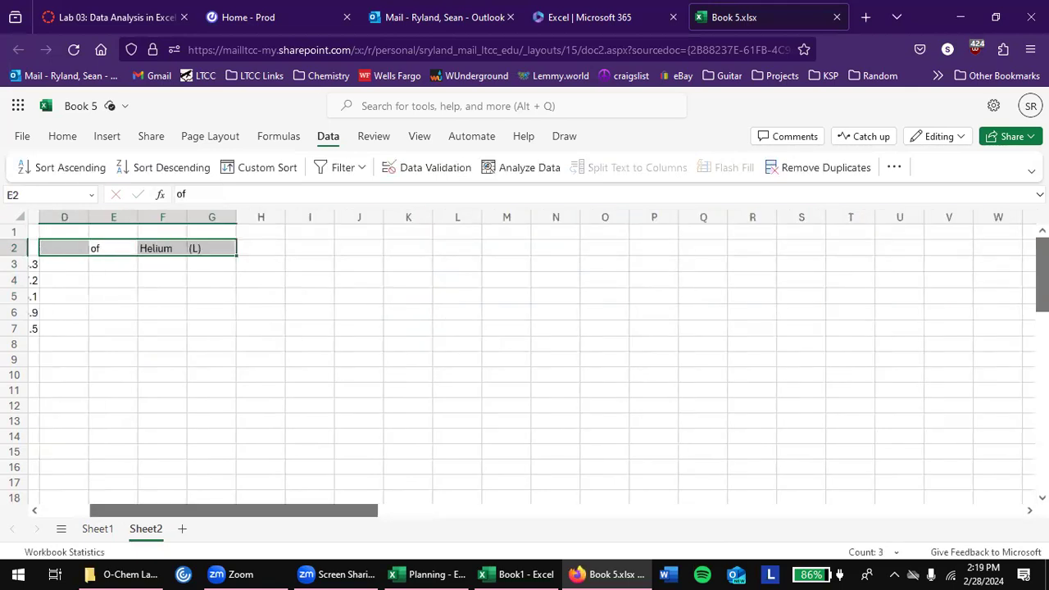
pyautogui.press('Delete')
pyautogui.press('Return')
pyautogui.press('Left')
pyautogui.press('Left')
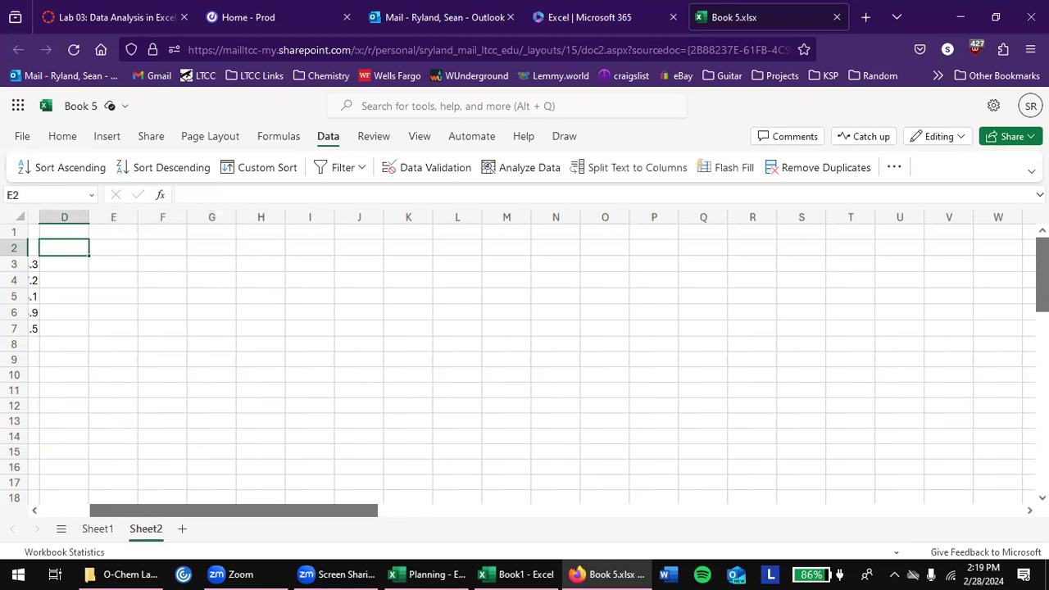
pyautogui.press('Left')
pyautogui.press('Left')
pyautogui.press('Right')
pyautogui.press('Right')
pyautogui.press('Right')
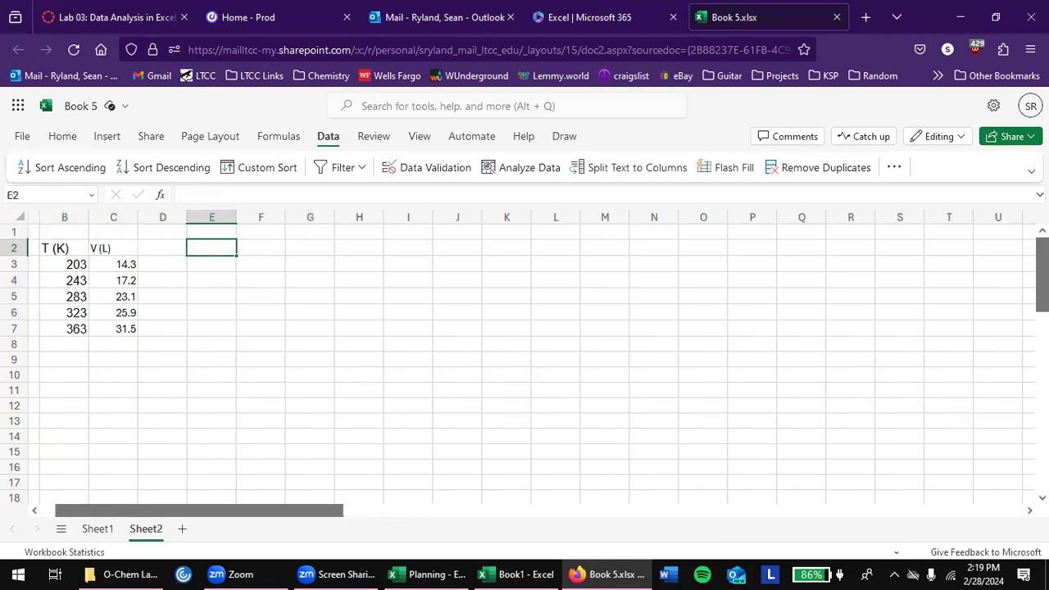
pyautogui.press('Down')
pyautogui.press('Down')
pyautogui.press('Down')
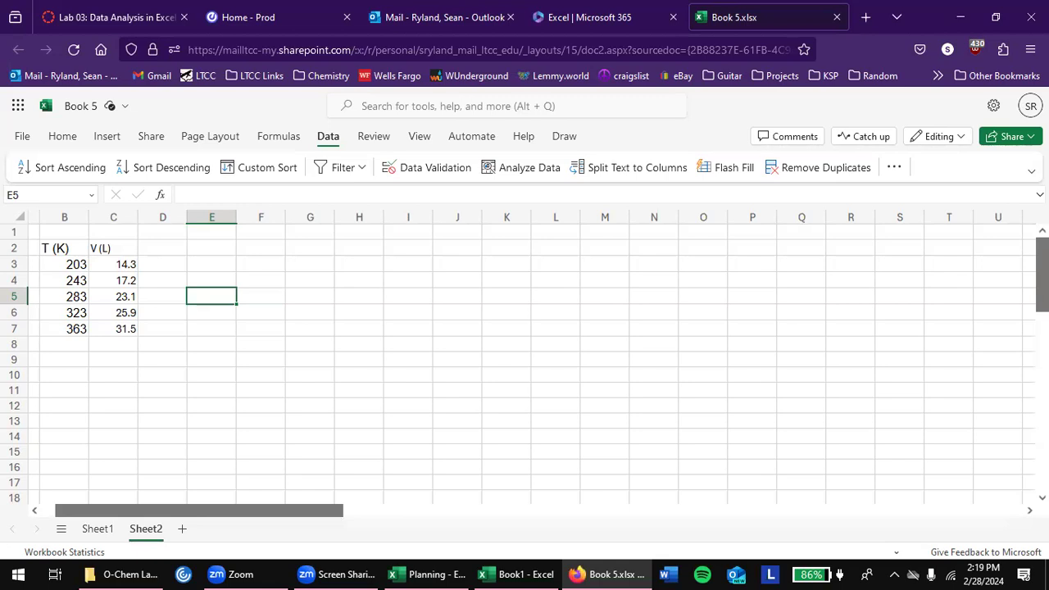
pyautogui.press('Left')
pyautogui.press('Left')
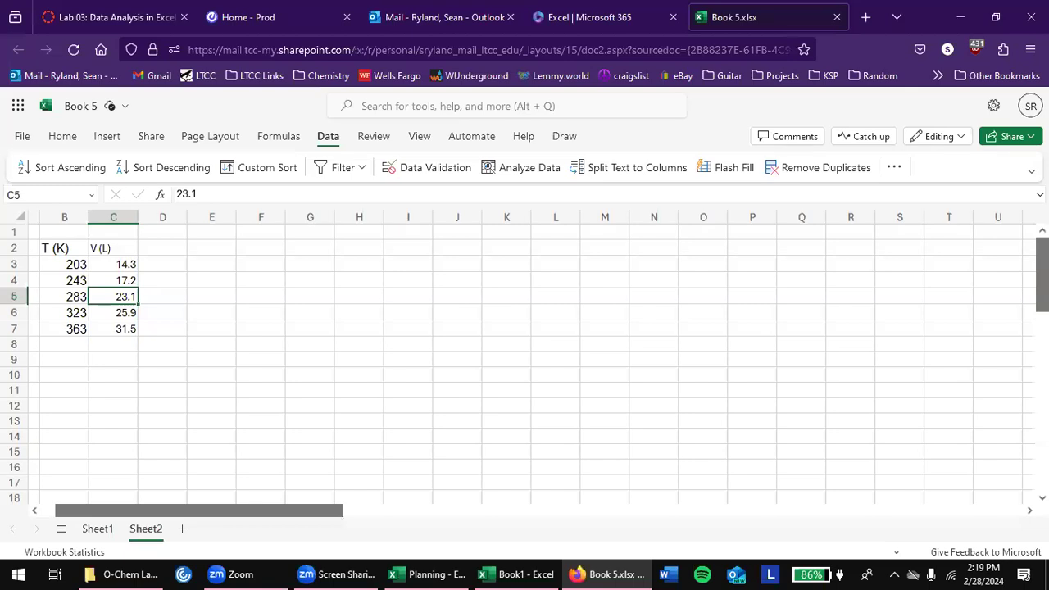
# Insert a Scatter with only Markers chart on Sheet2 with the empty cell E5 selected
pyautogui.click(162, 296)
pyautogui.click(211, 296)
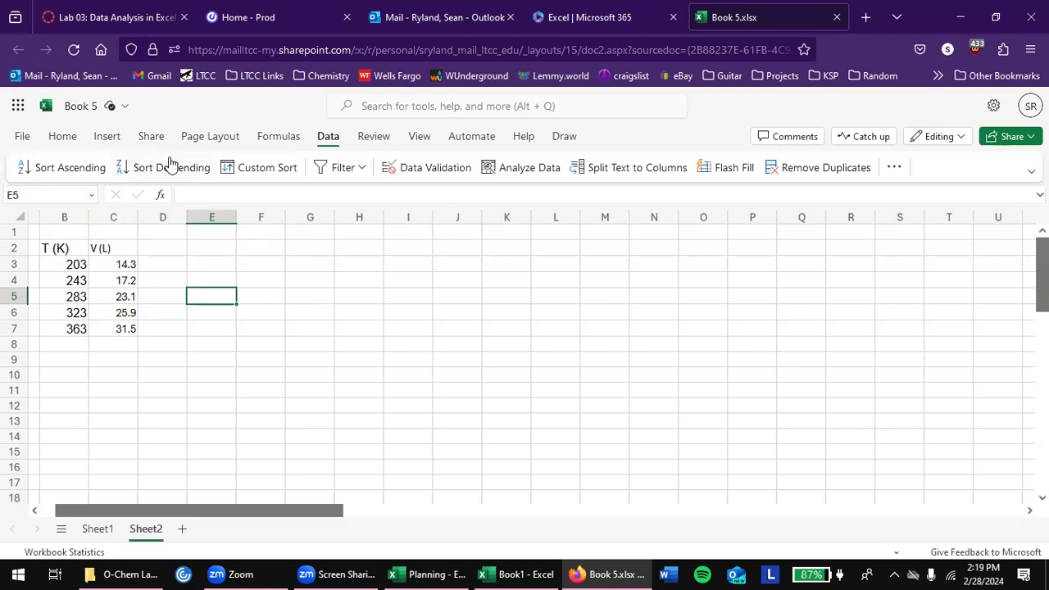
pyautogui.click(94, 137)
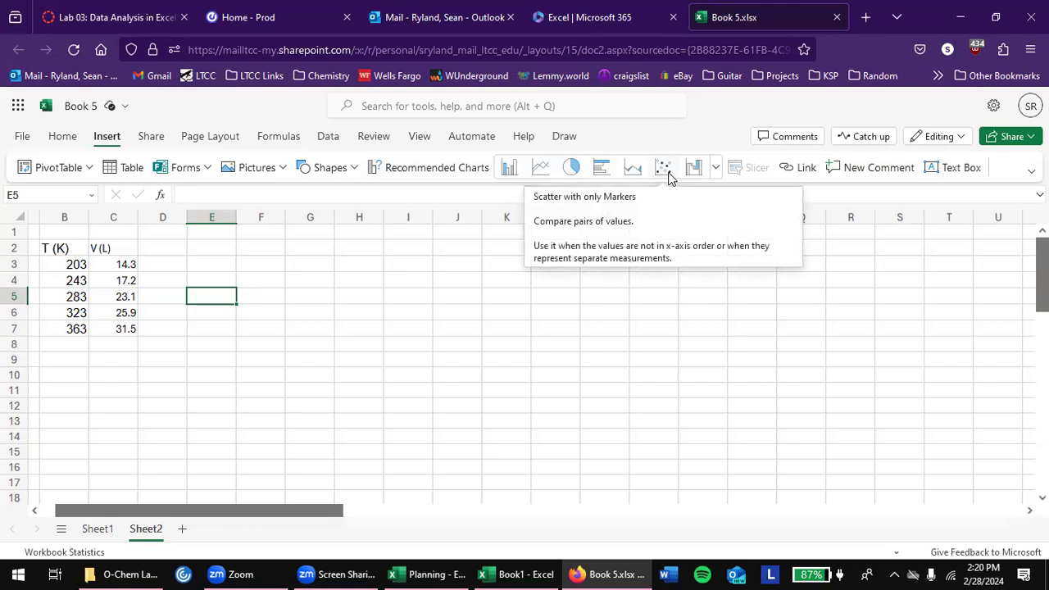
pyautogui.click(715, 168)
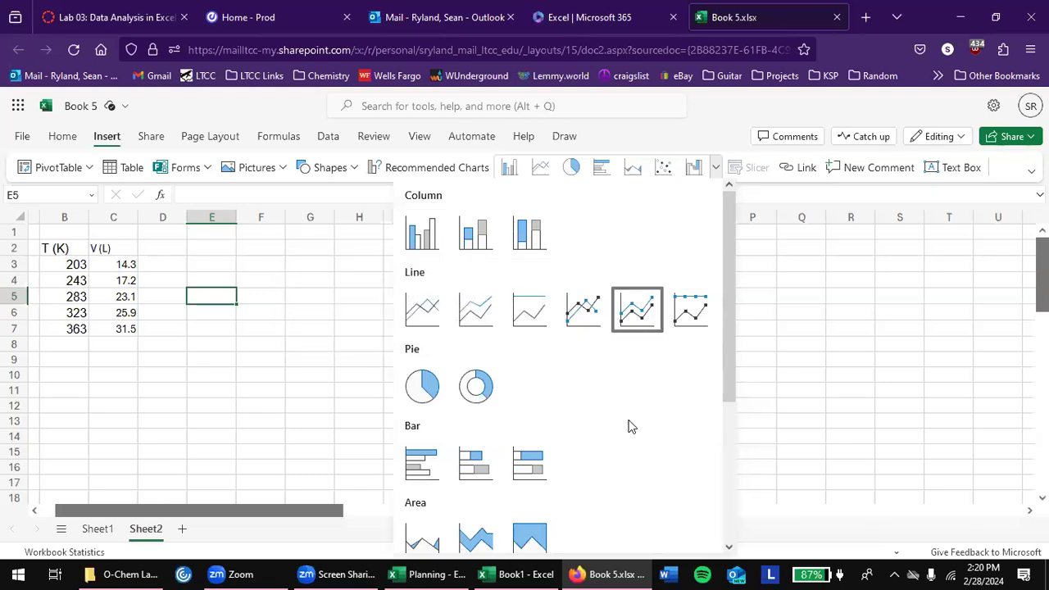
pyautogui.scroll(-3, 631, 426)
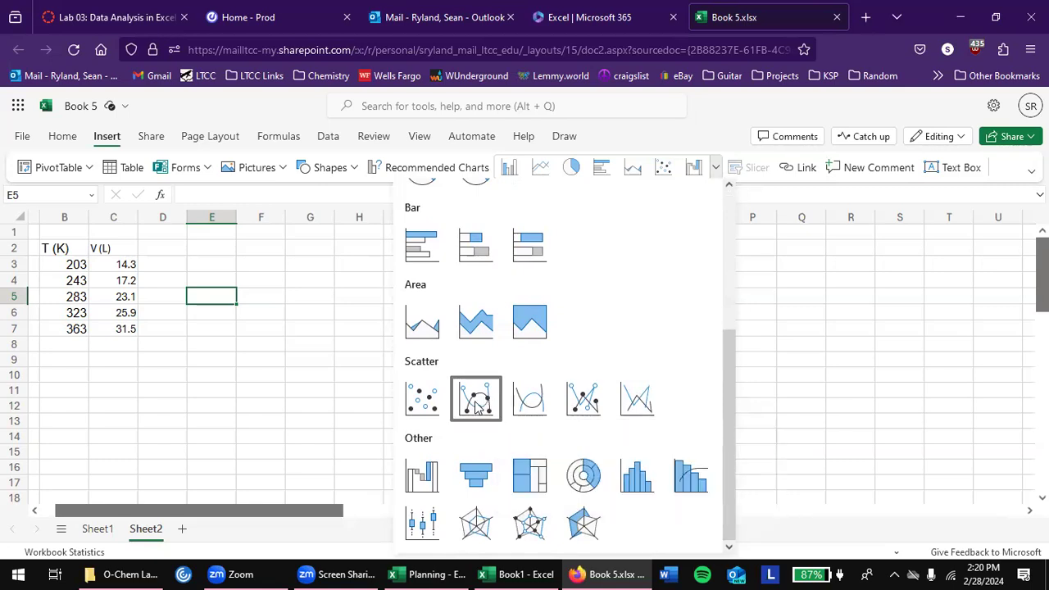
pyautogui.click(424, 403)
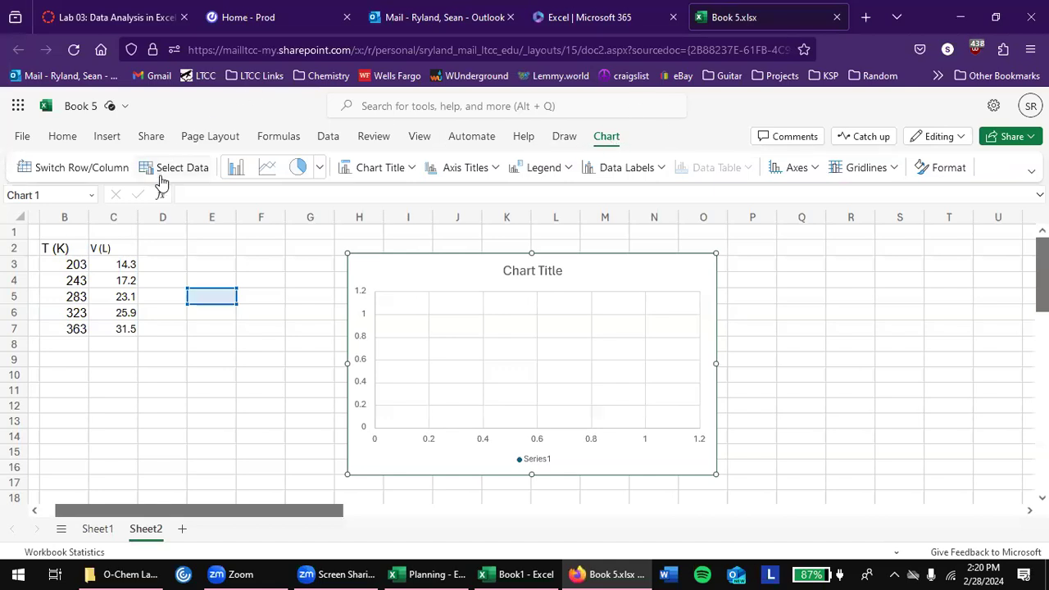
pyautogui.rightClick(509, 347)
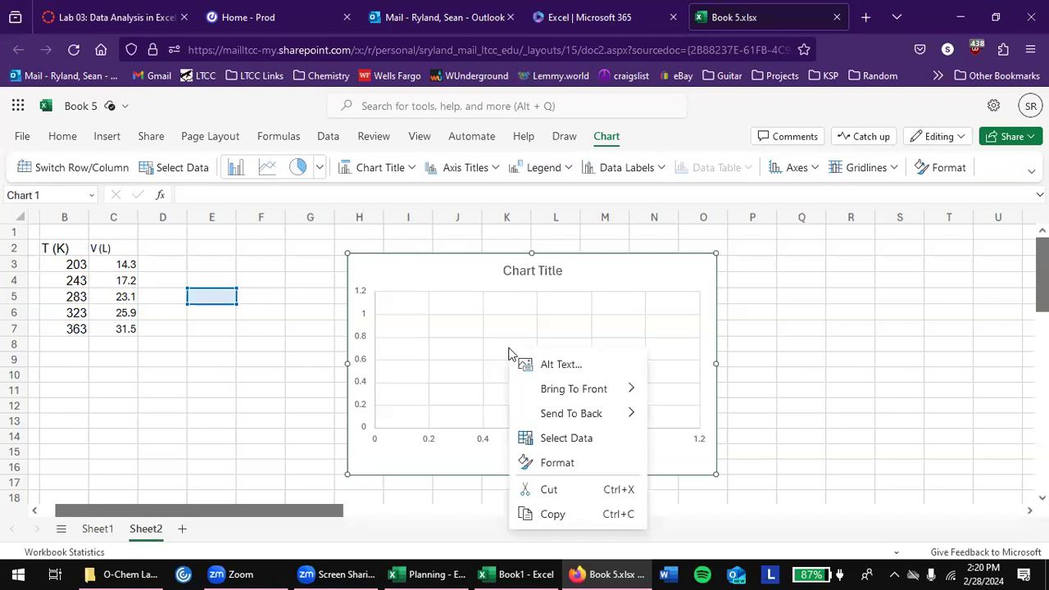
pyautogui.click(597, 440)
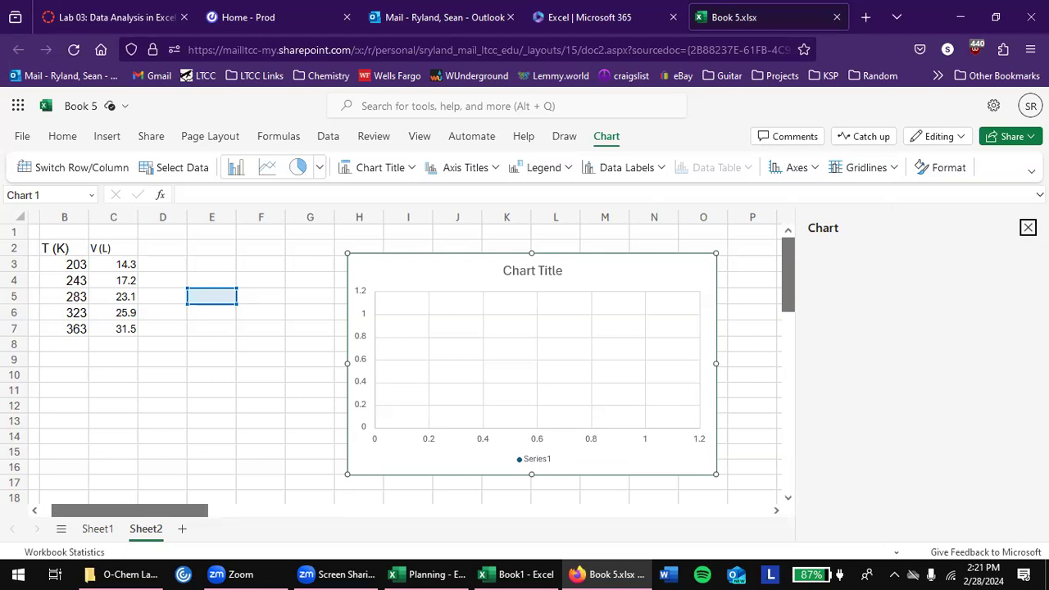
pyautogui.click(1027, 227)
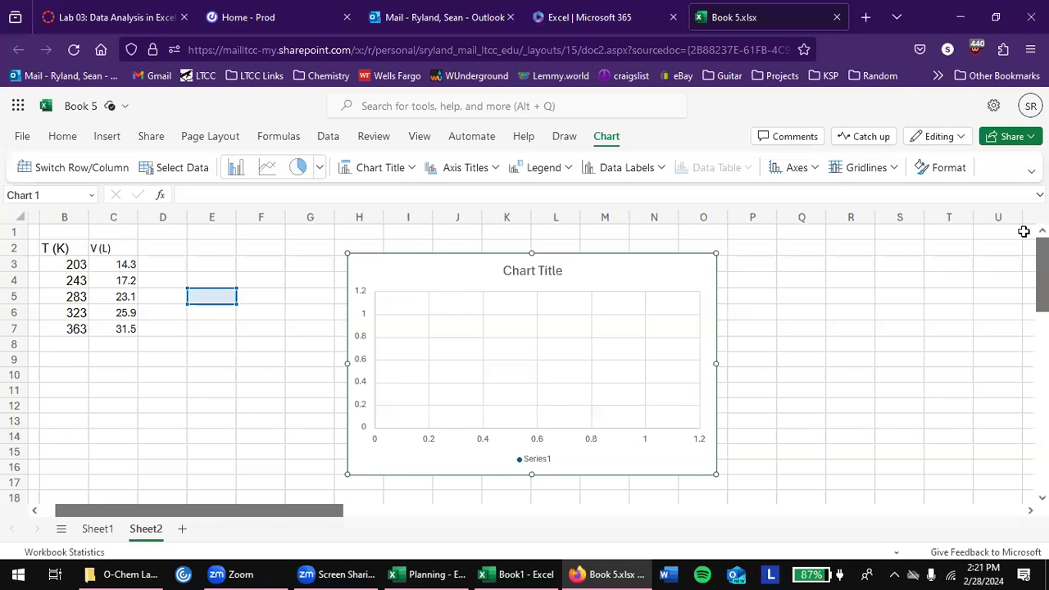
pyautogui.click(180, 176)
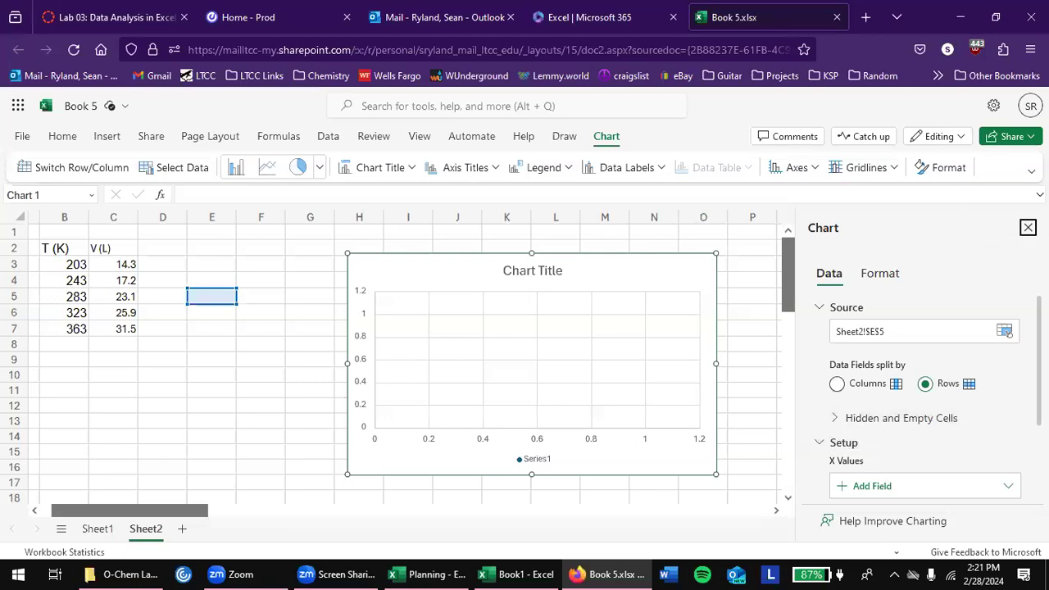
pyautogui.click(1027, 227)
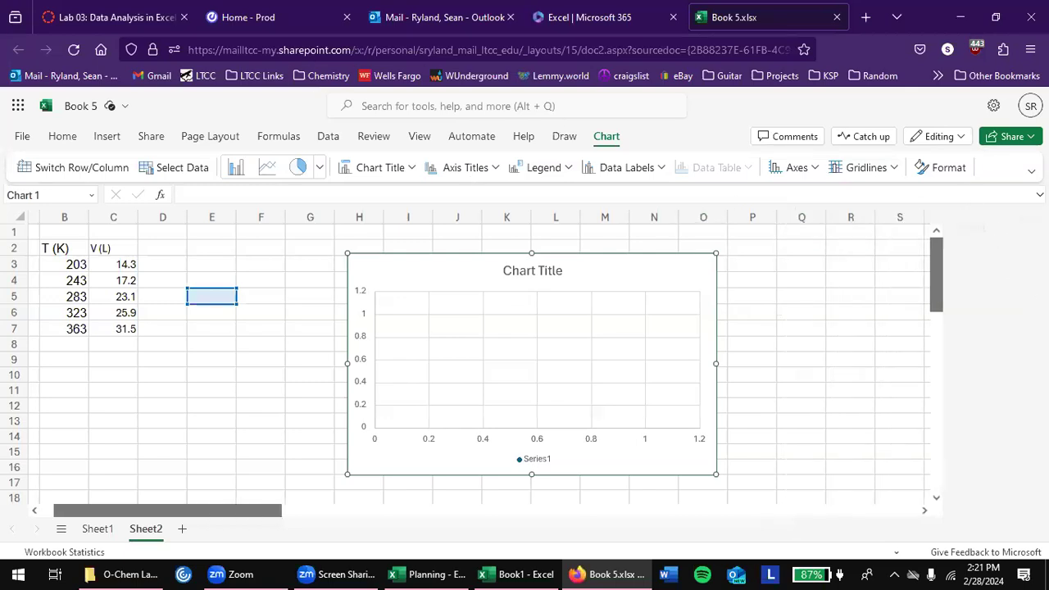
pyautogui.click(115, 141)
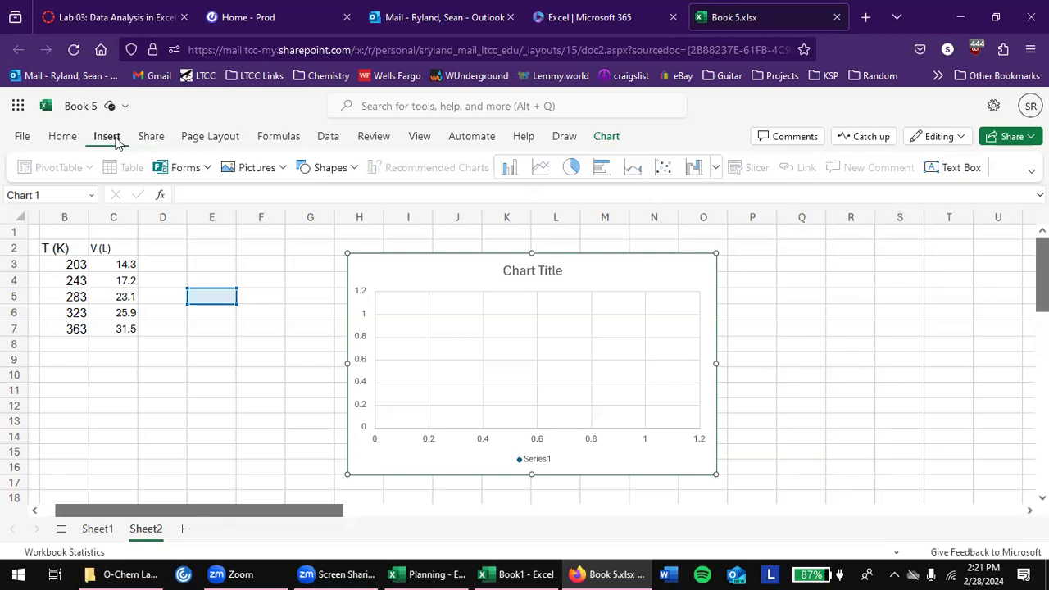
pyautogui.click(715, 168)
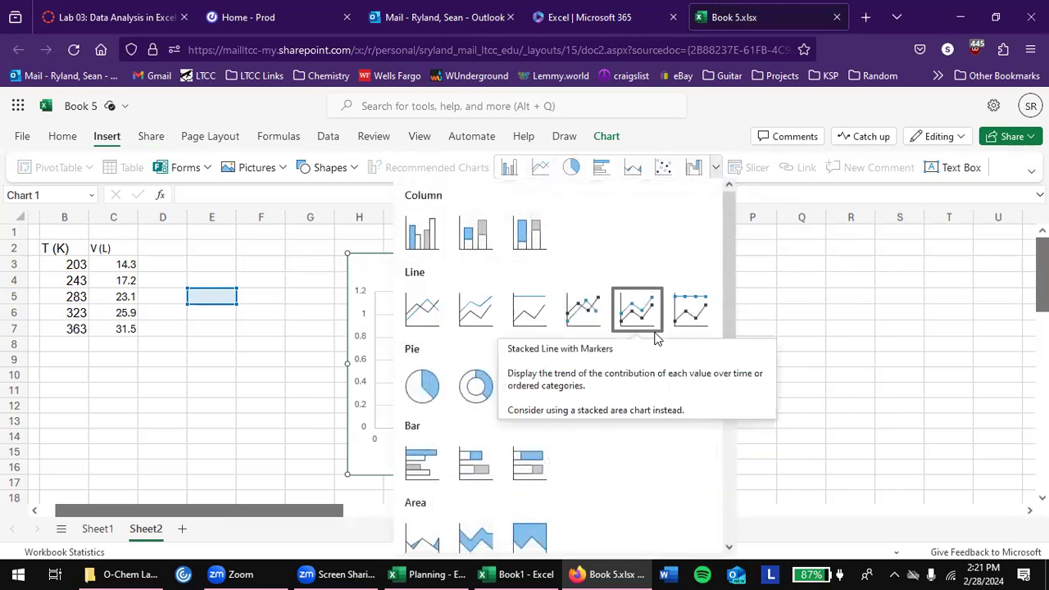
pyautogui.scroll(-3, 656, 337)
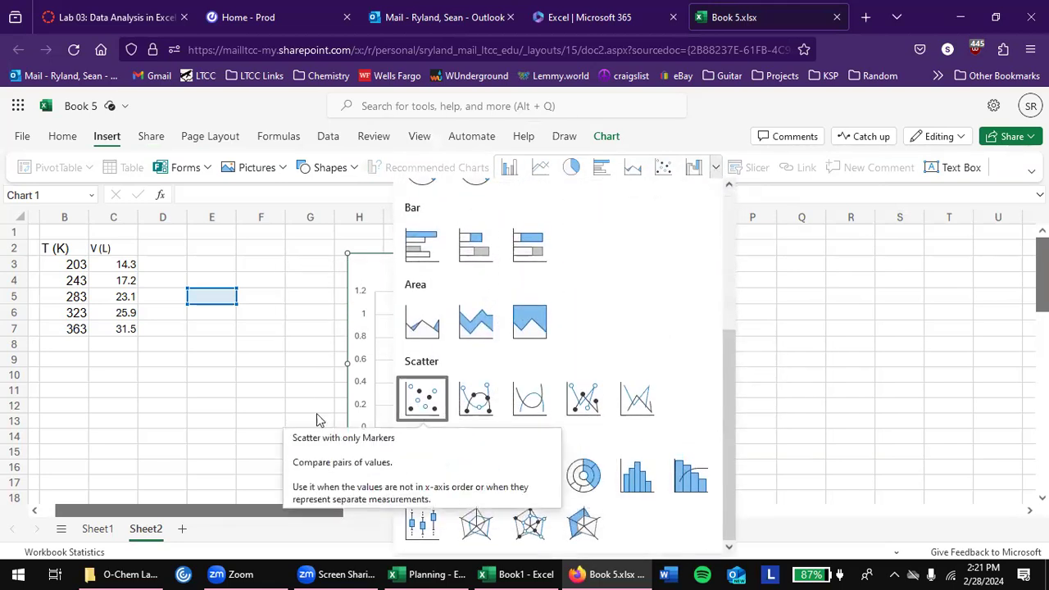
pyautogui.click(276, 429)
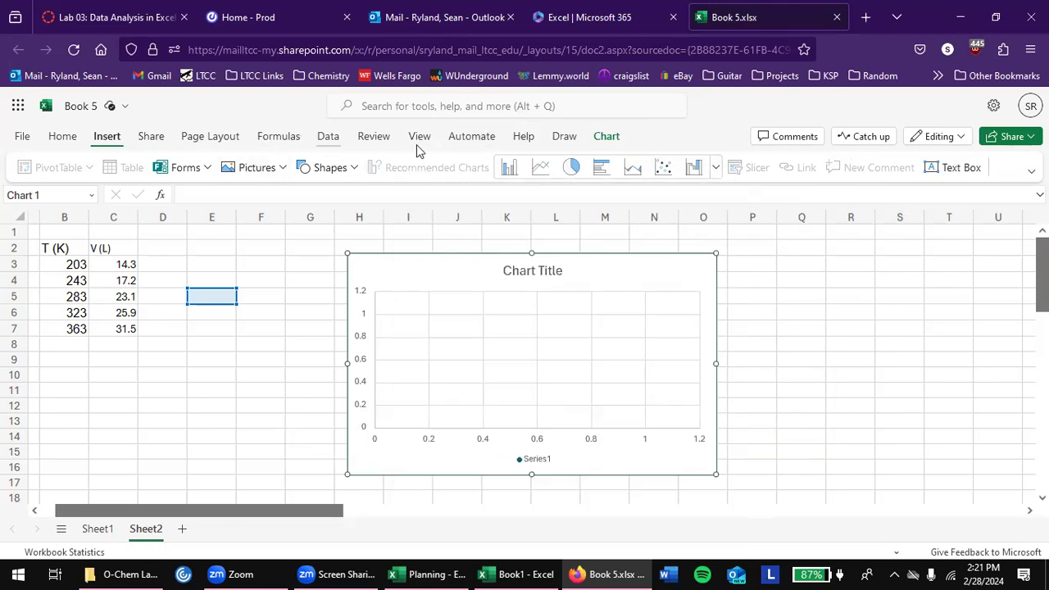
pyautogui.click(608, 138)
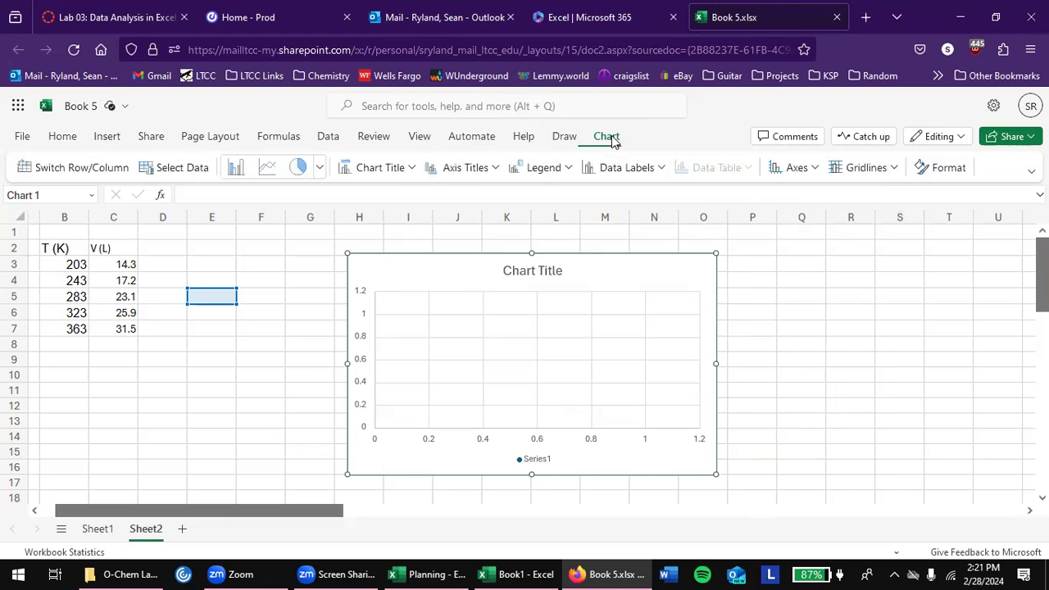
pyautogui.click(158, 175)
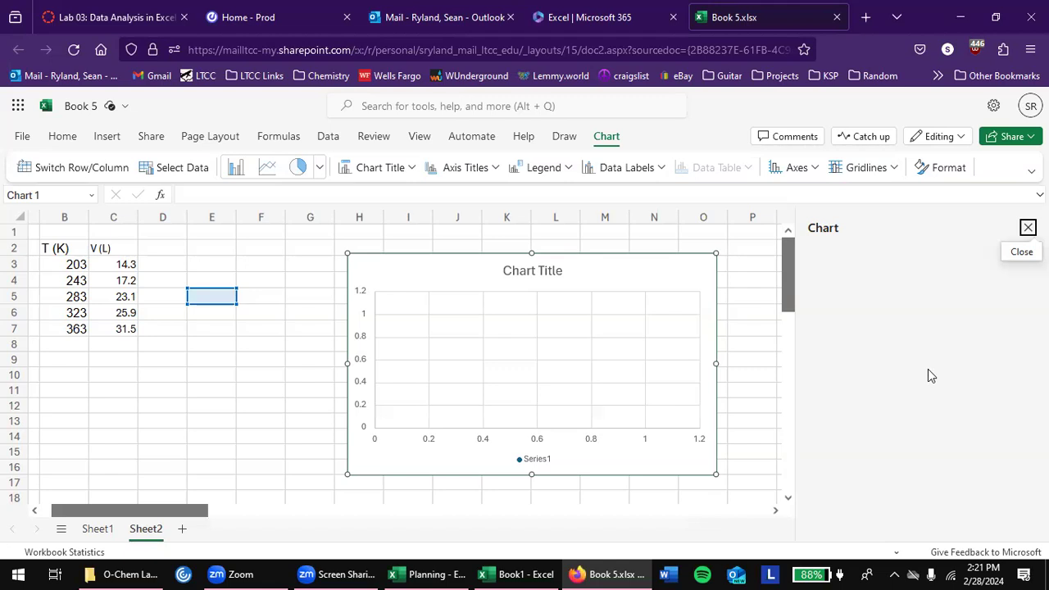
pyautogui.click(1026, 227)
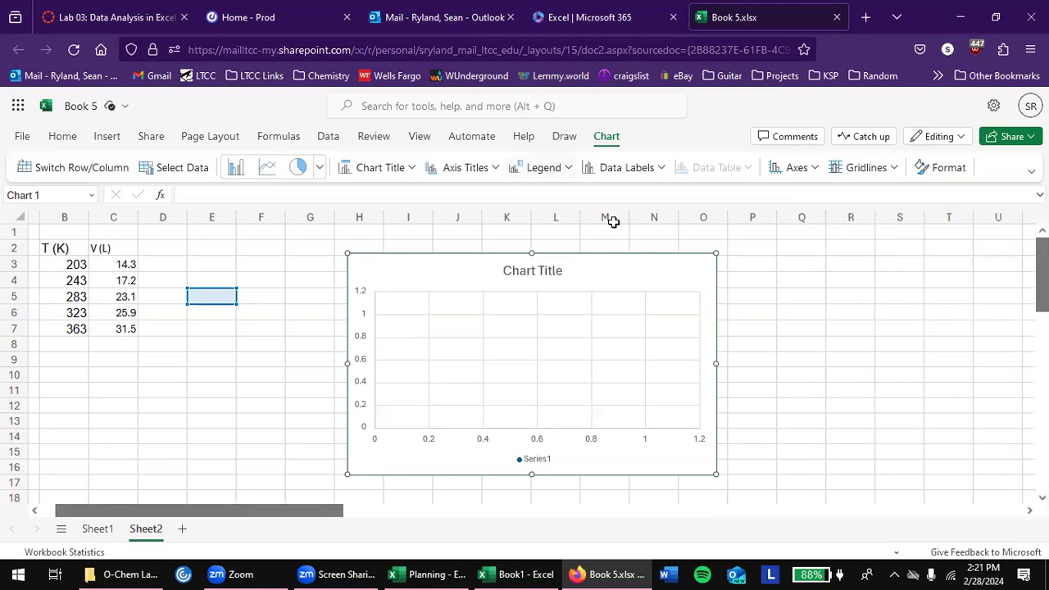
# Open the data selection settings of the empty scatter chart
pyautogui.rightClick(607, 299)
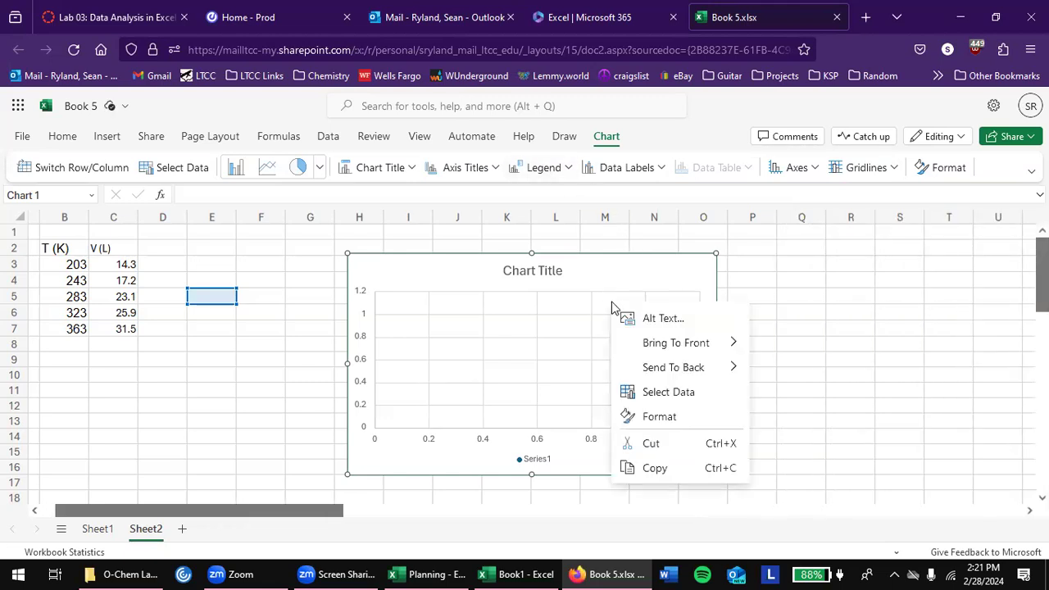
pyautogui.click(659, 394)
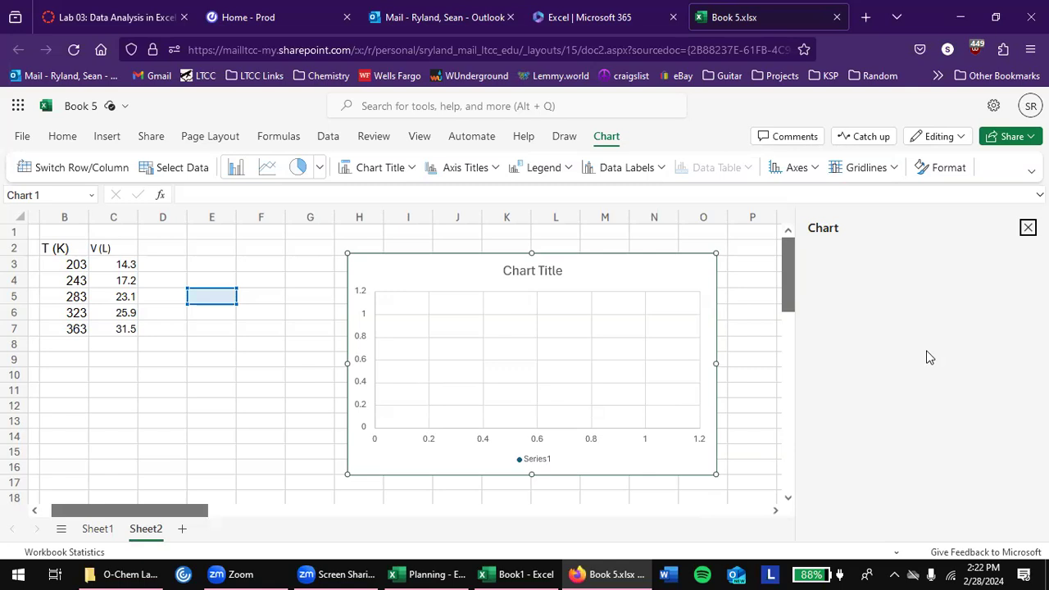
pyautogui.scroll(-2, 756, 368)
pyautogui.scroll(2, 756, 368)
pyautogui.click(756, 368)
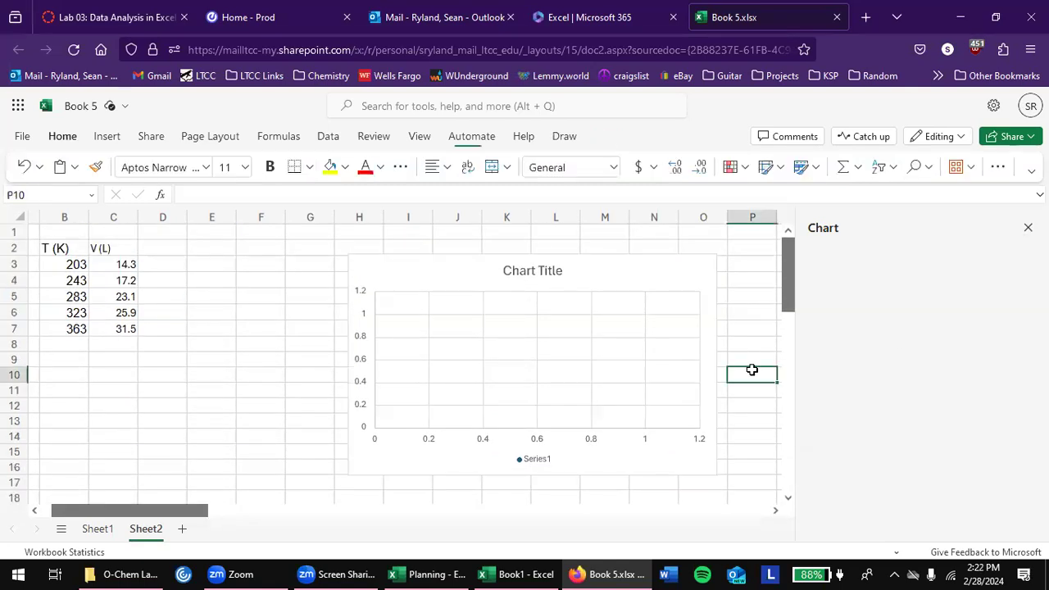
pyautogui.click(617, 326)
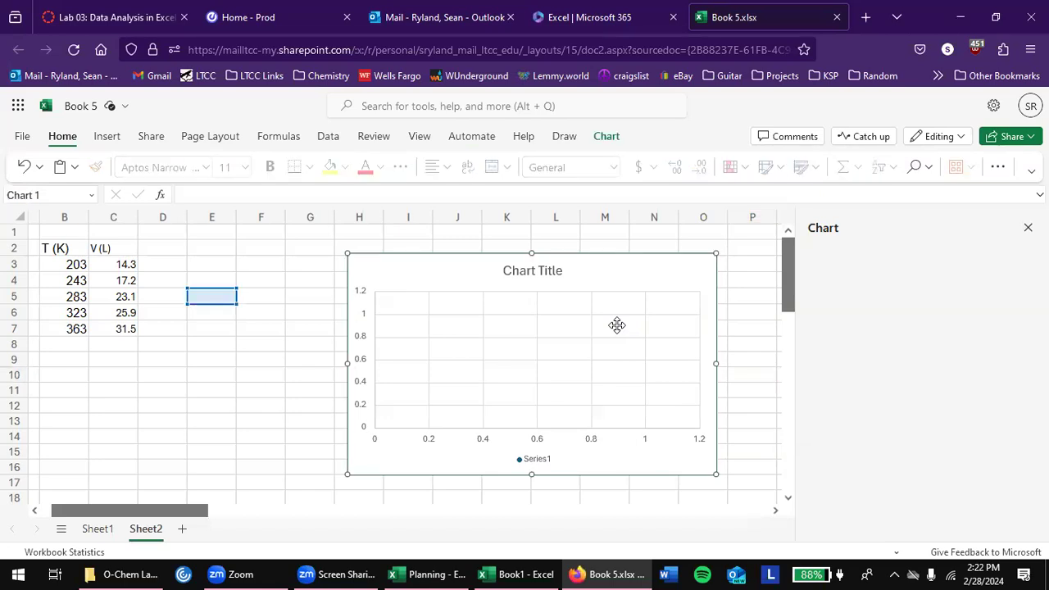
pyautogui.rightClick(617, 325)
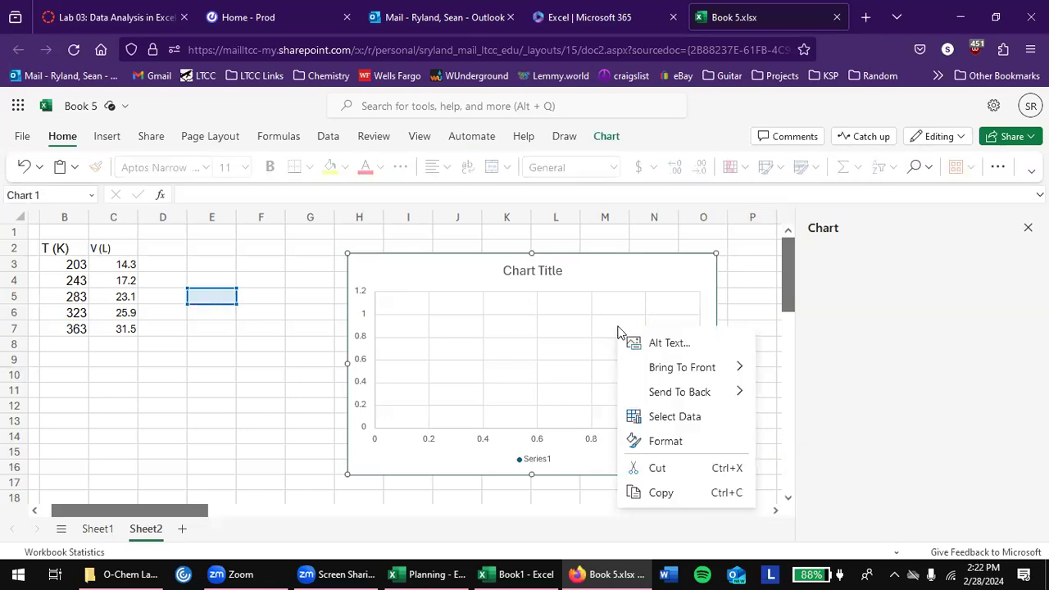
pyautogui.click(684, 413)
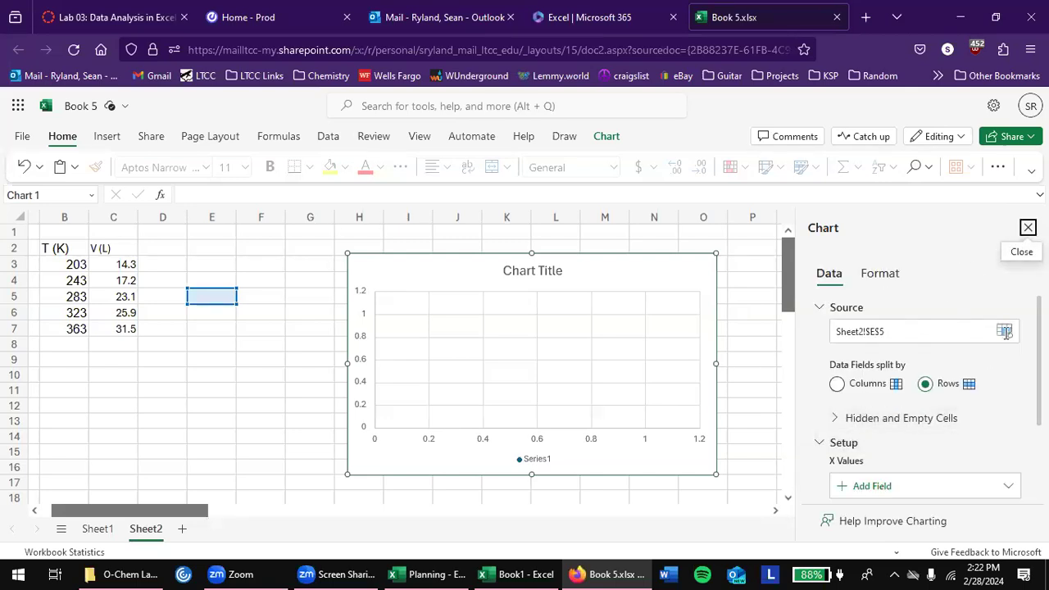
# Remove Series1 from the chart's Y values and try to add an X values field
pyautogui.scroll(-2, 936, 445)
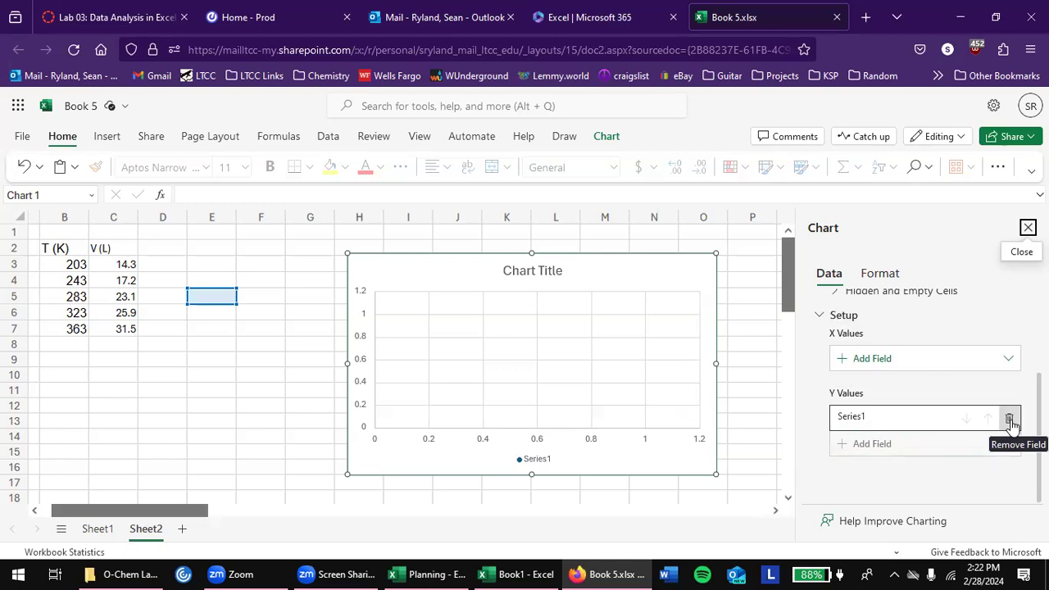
pyautogui.click(1010, 421)
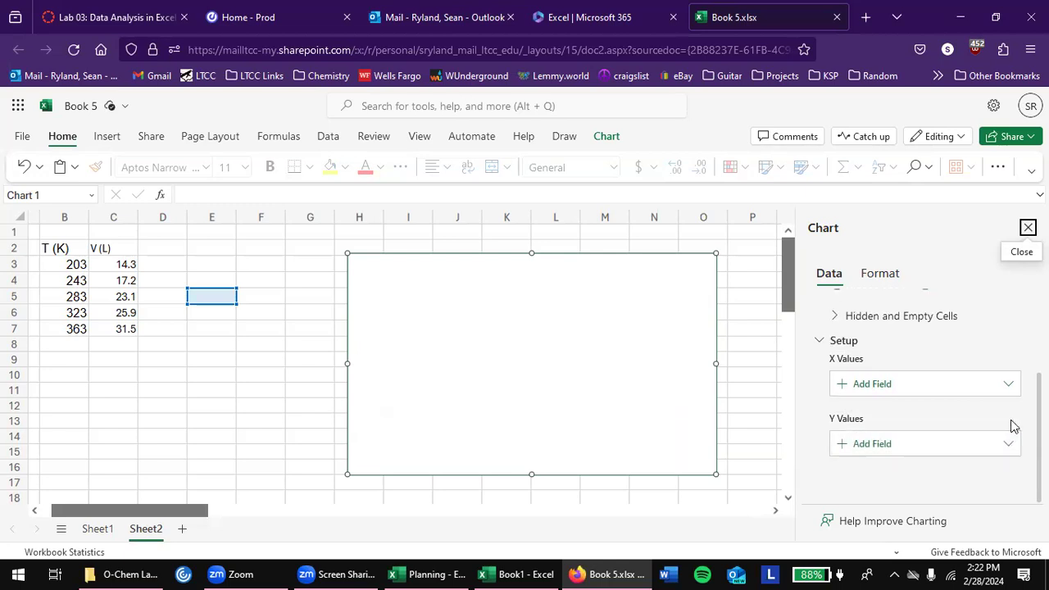
pyautogui.click(935, 392)
pyautogui.click(858, 411)
pyautogui.scroll(2, 890, 341)
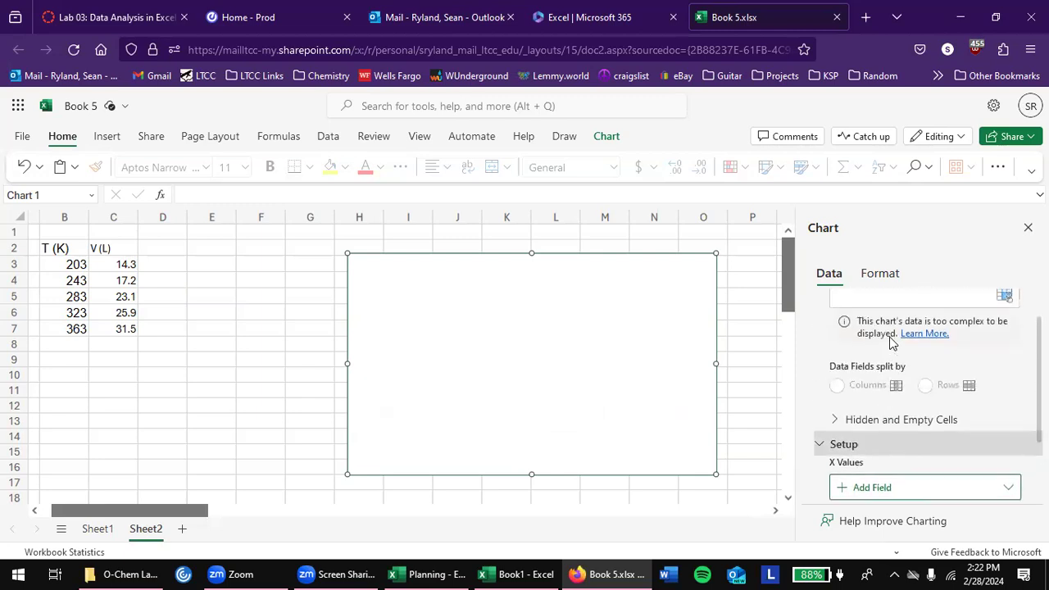
pyautogui.scroll(1, 890, 342)
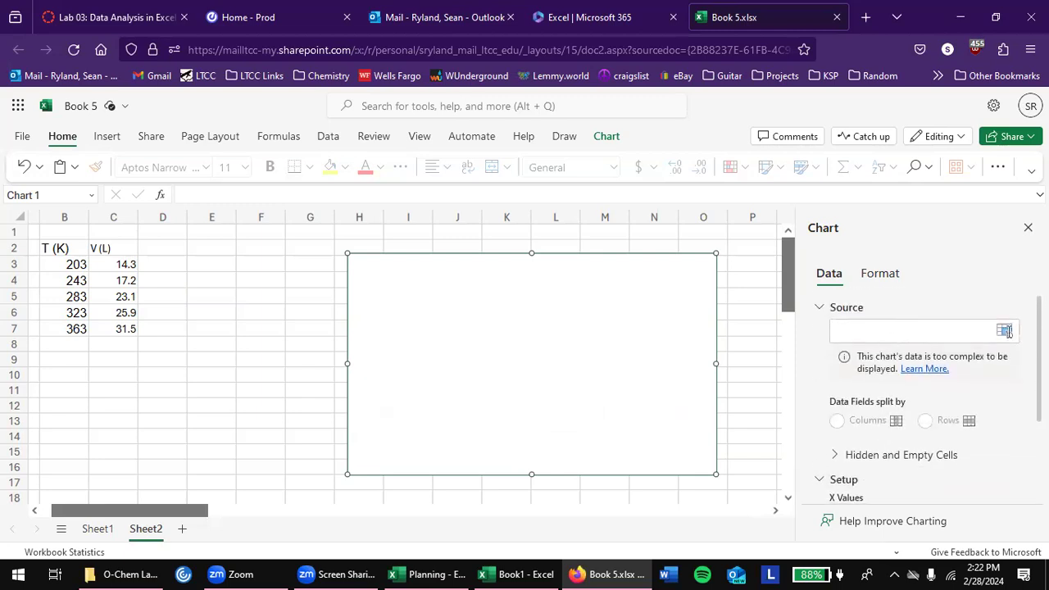
# Add Series1 back to the chart's Y values
pyautogui.scroll(-3, 940, 426)
pyautogui.click(891, 395)
pyautogui.click(852, 411)
pyautogui.click(844, 392)
pyautogui.click(844, 391)
pyautogui.click(844, 443)
pyautogui.click(865, 470)
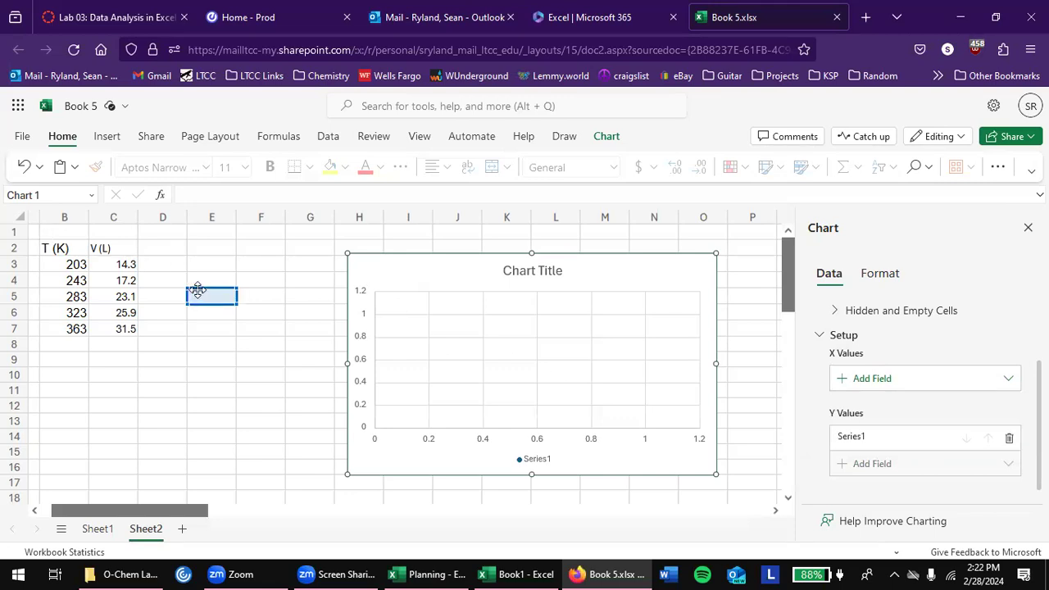
# Set the scatter chart's source range to the volume values in C3:C7
pyautogui.click(168, 281)
pyautogui.click(131, 267)
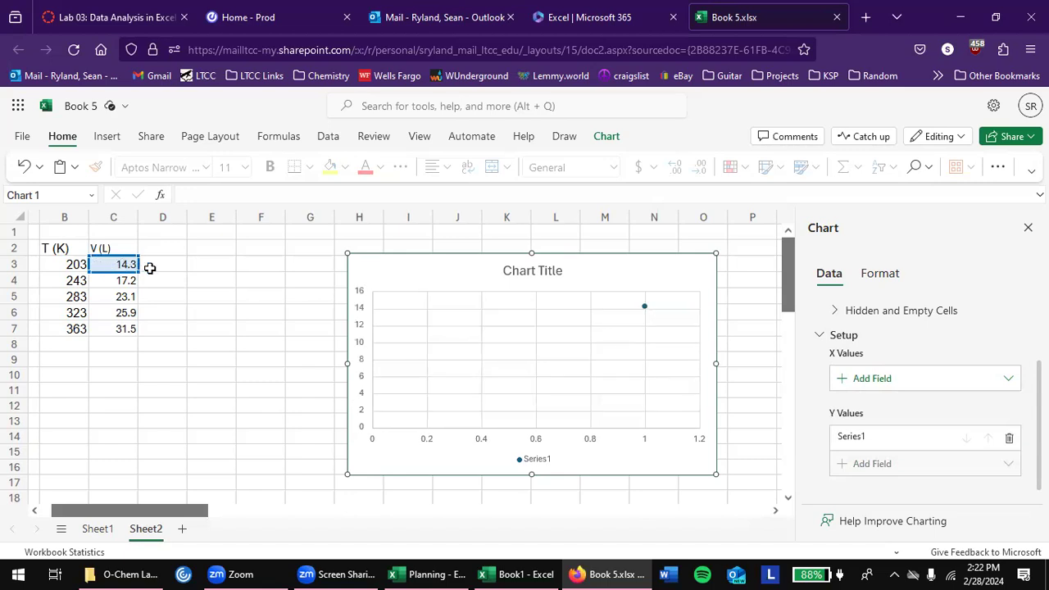
pyautogui.moveTo(134, 269); pyautogui.dragTo(129, 330)
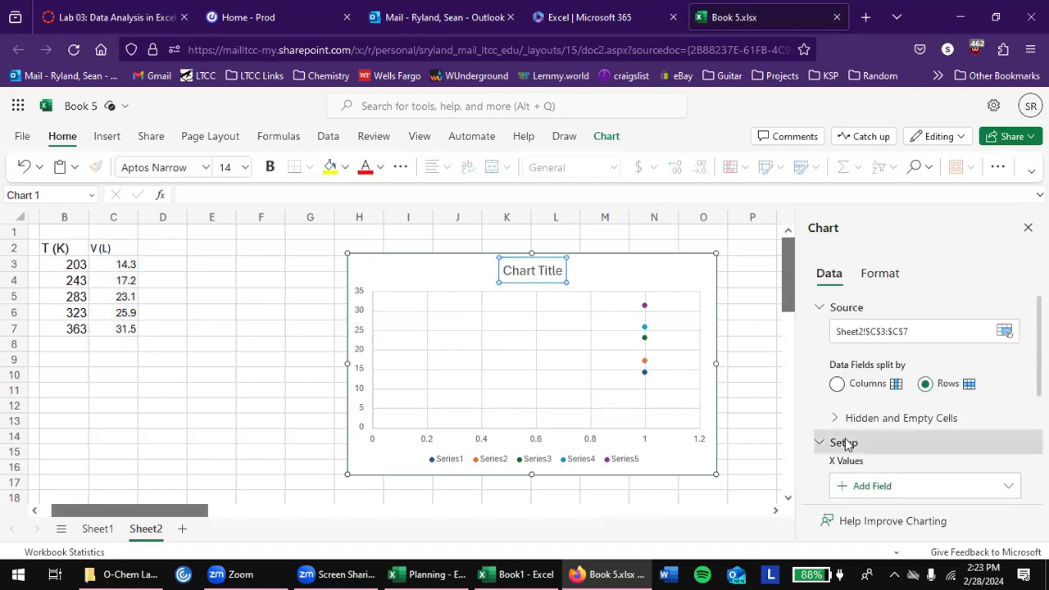
# Split the chart's data fields by columns instead of rows
pyautogui.scroll(-2, 840, 444)
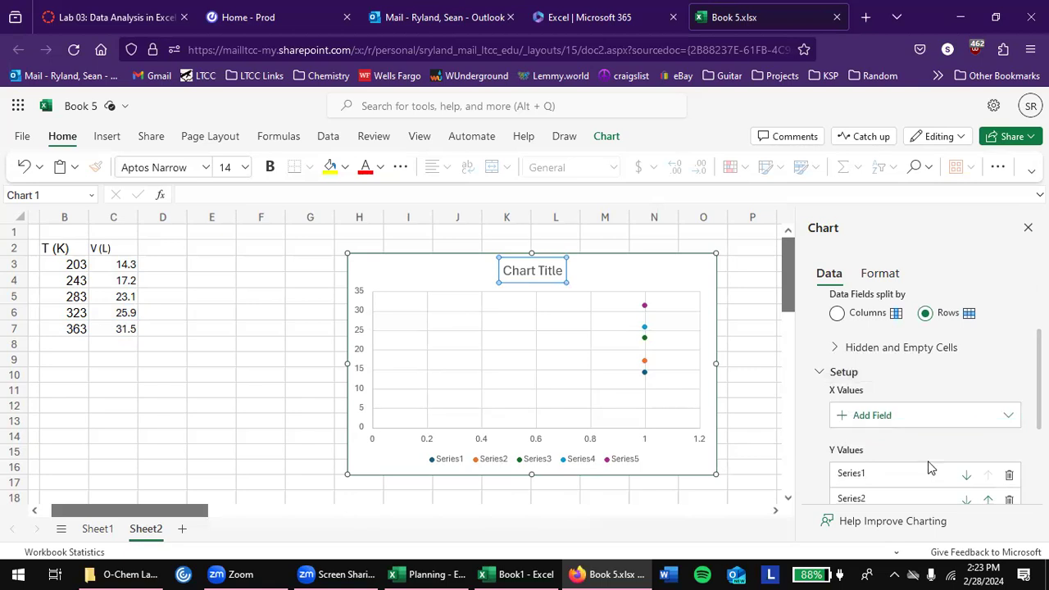
pyautogui.scroll(-2, 929, 467)
pyautogui.scroll(3, 944, 362)
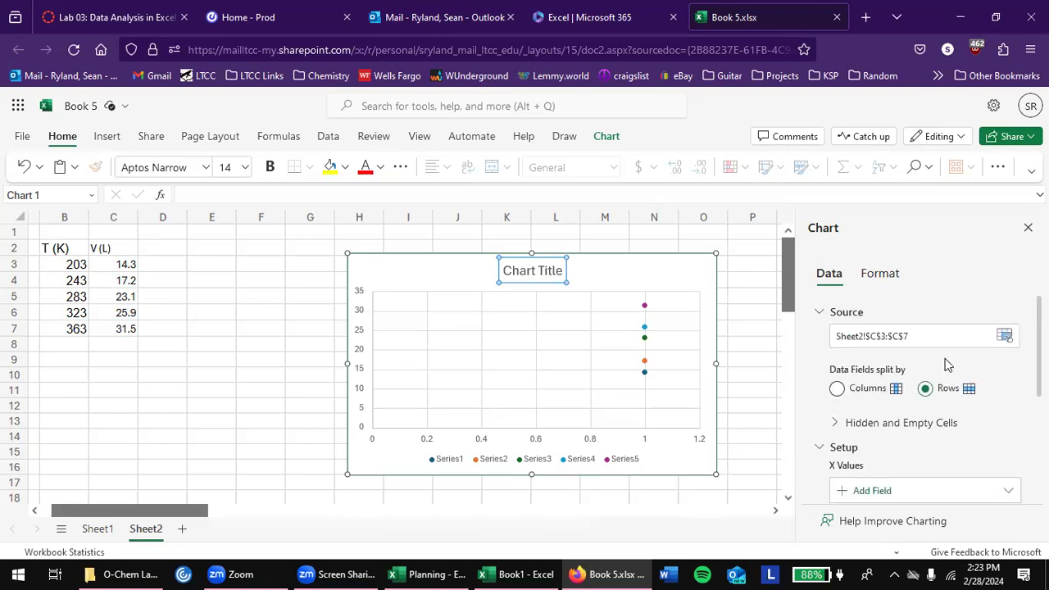
pyautogui.click(836, 383)
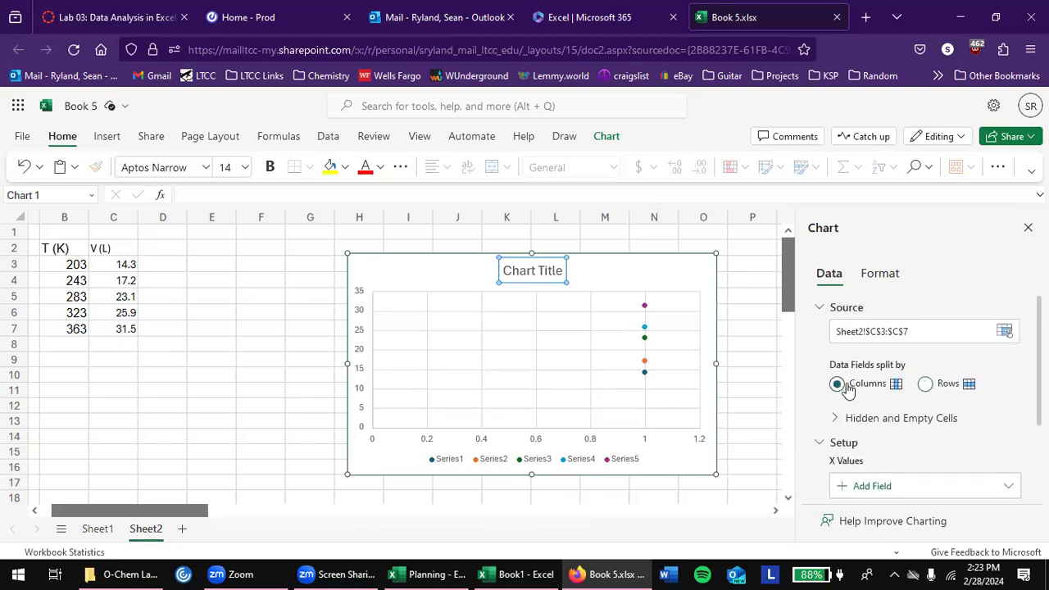
pyautogui.scroll(-2, 942, 444)
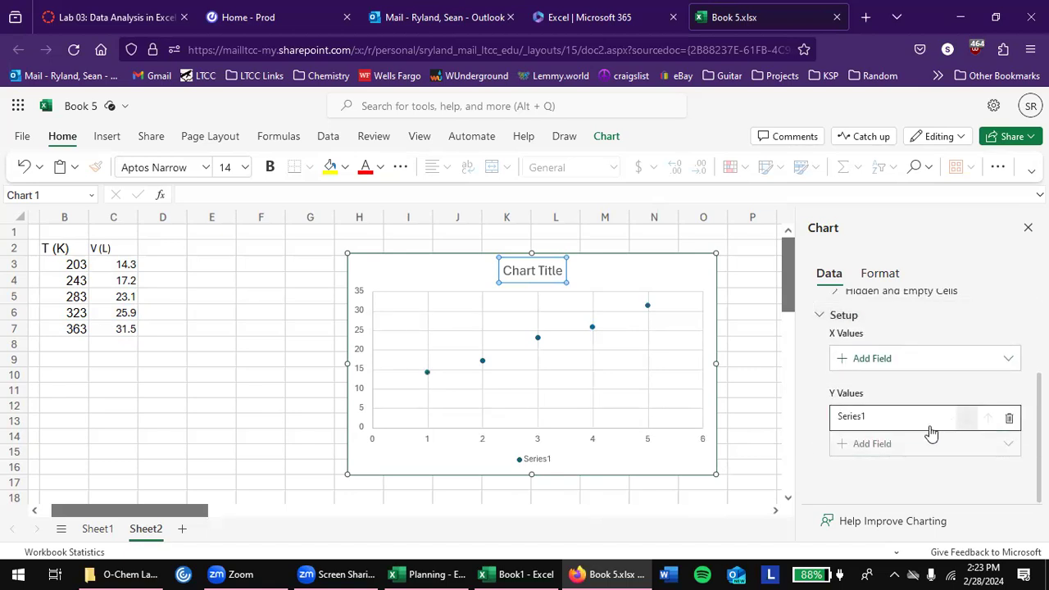
pyautogui.scroll(2, 904, 344)
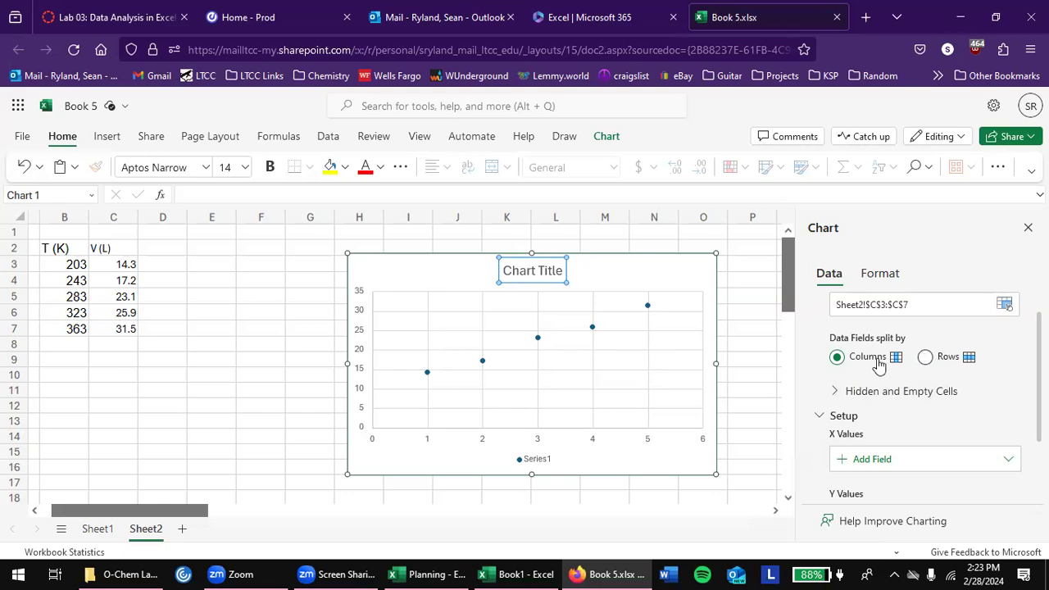
# Add Series1 to the chart's X values
pyautogui.click(891, 461)
pyautogui.click(844, 483)
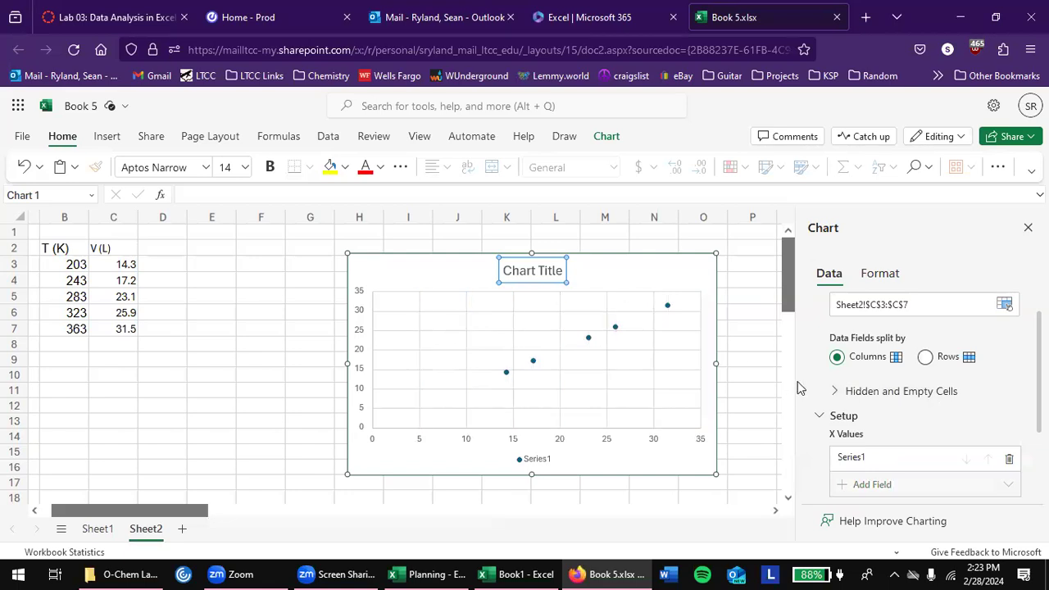
pyautogui.scroll(-3, 897, 403)
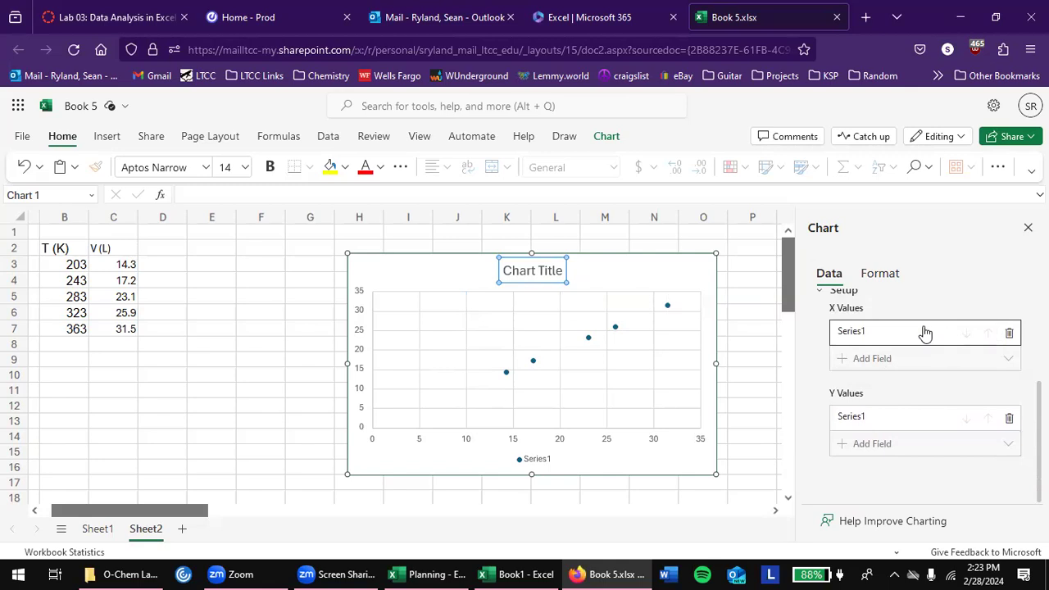
# Remove Series1 from the chart's X values
pyautogui.click(244, 341)
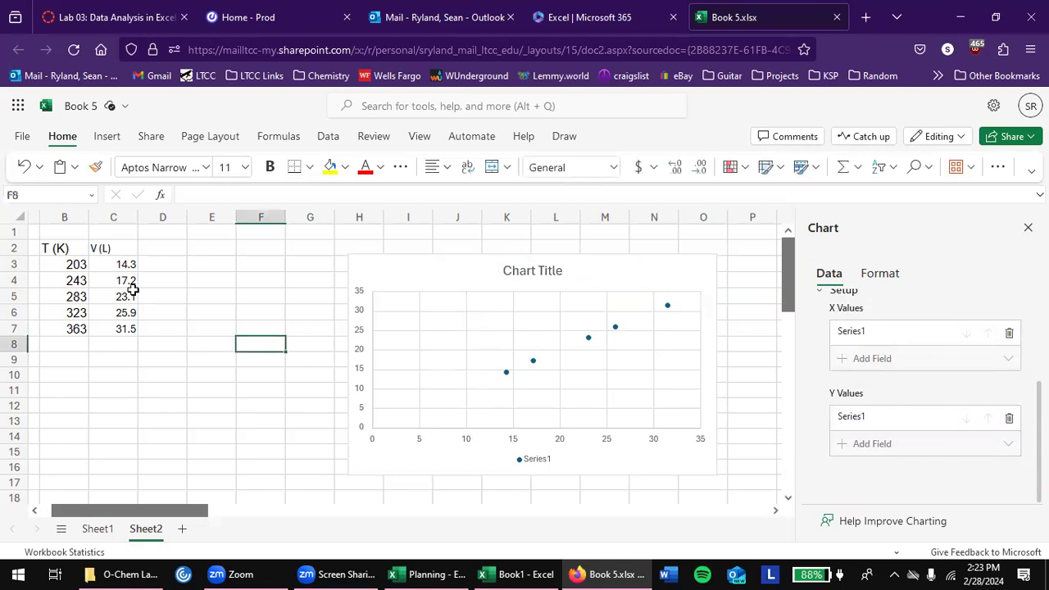
pyautogui.moveTo(80, 265); pyautogui.dragTo(80, 328)
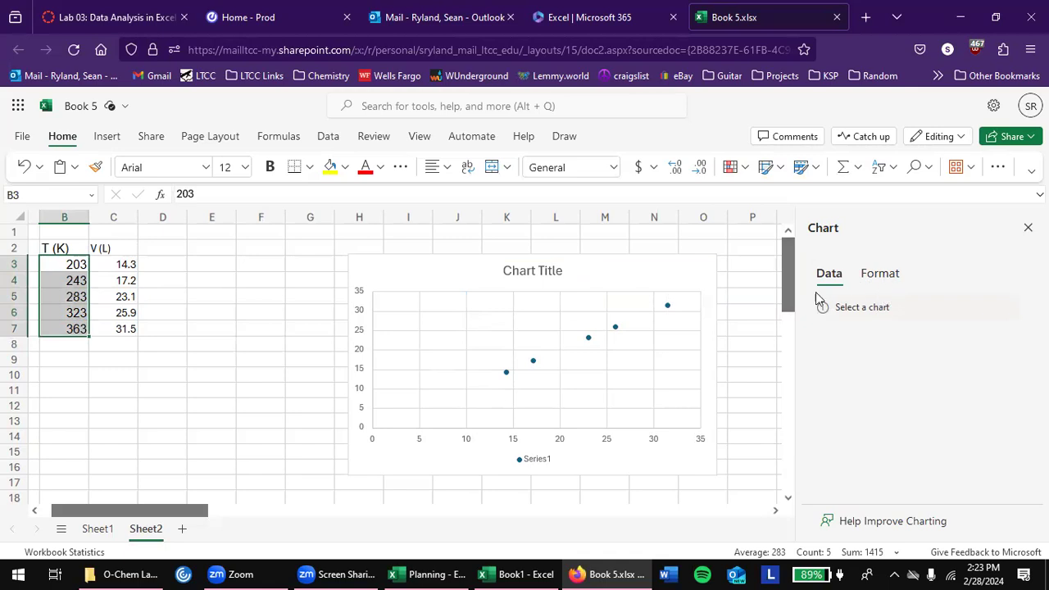
pyautogui.click(586, 344)
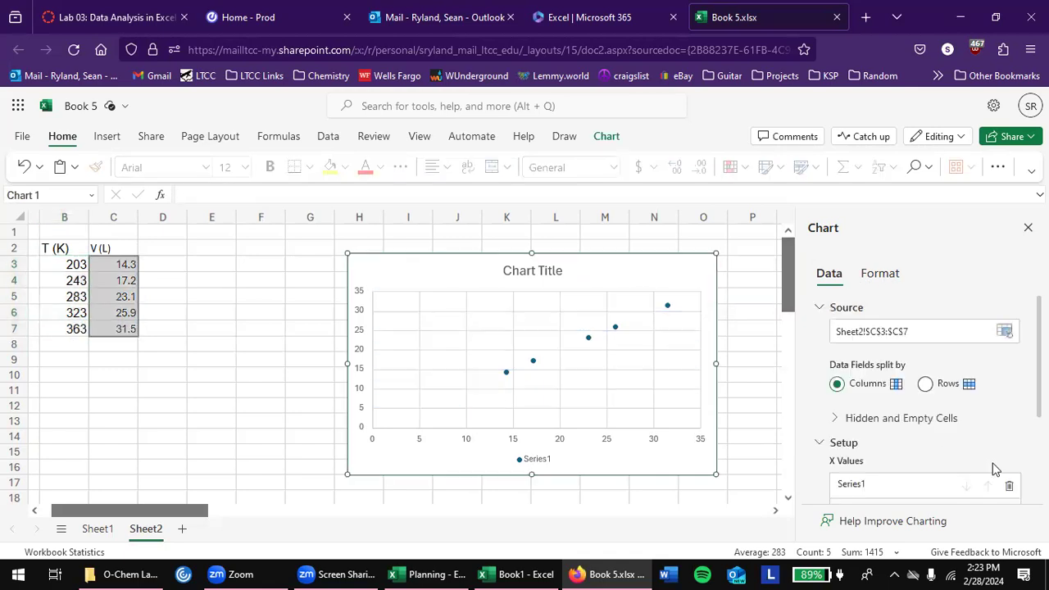
pyautogui.scroll(-2, 943, 471)
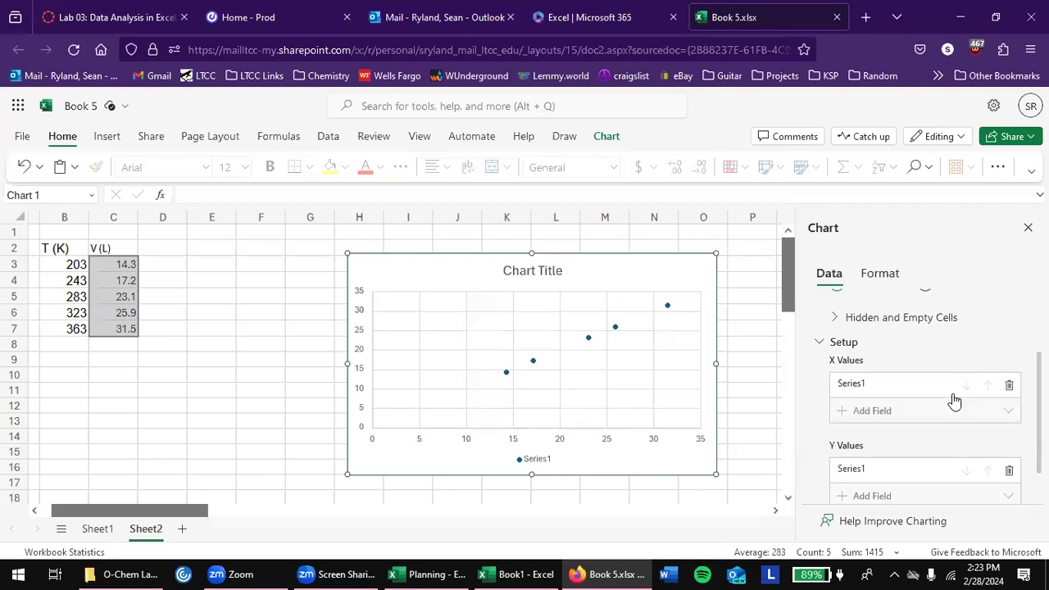
pyautogui.click(1009, 385)
# Change the chart's source to B3:C7 so temperature supplies the X values and volume the Y values
pyautogui.moveTo(54, 265); pyautogui.dragTo(122, 329)
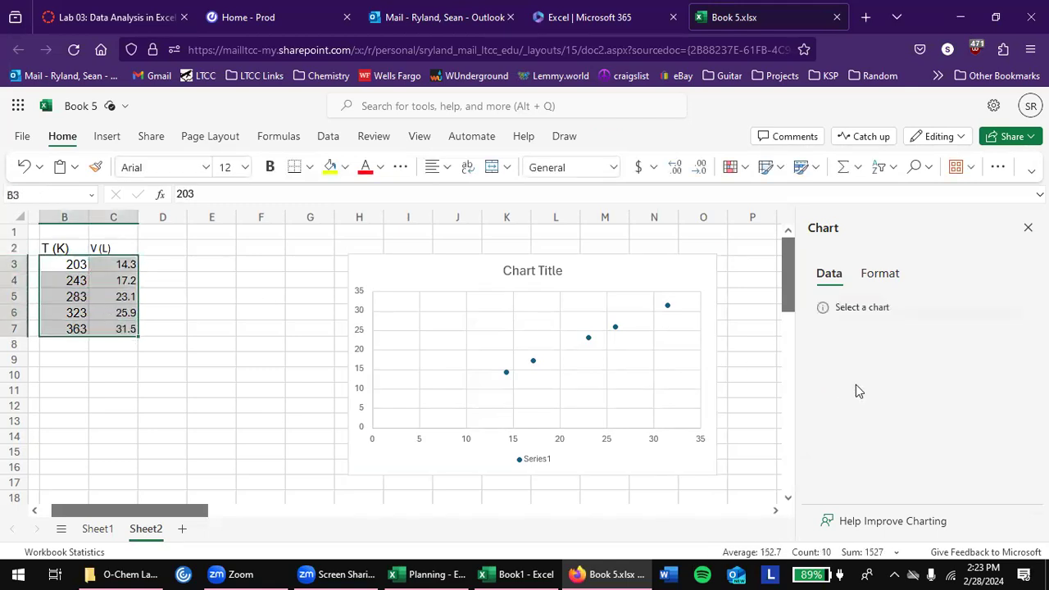
pyautogui.click(572, 349)
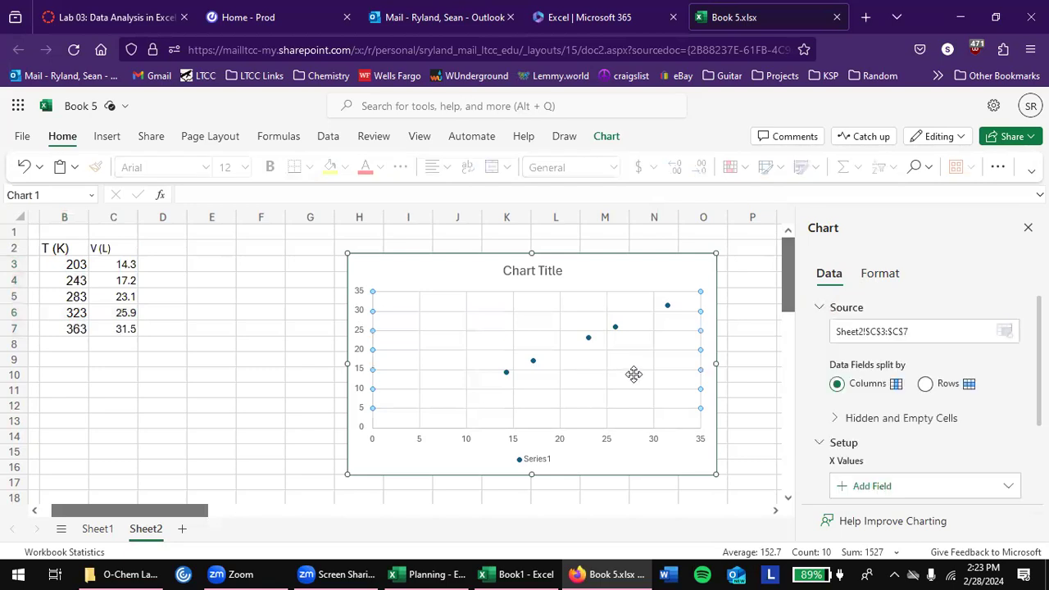
pyautogui.scroll(-3, 910, 463)
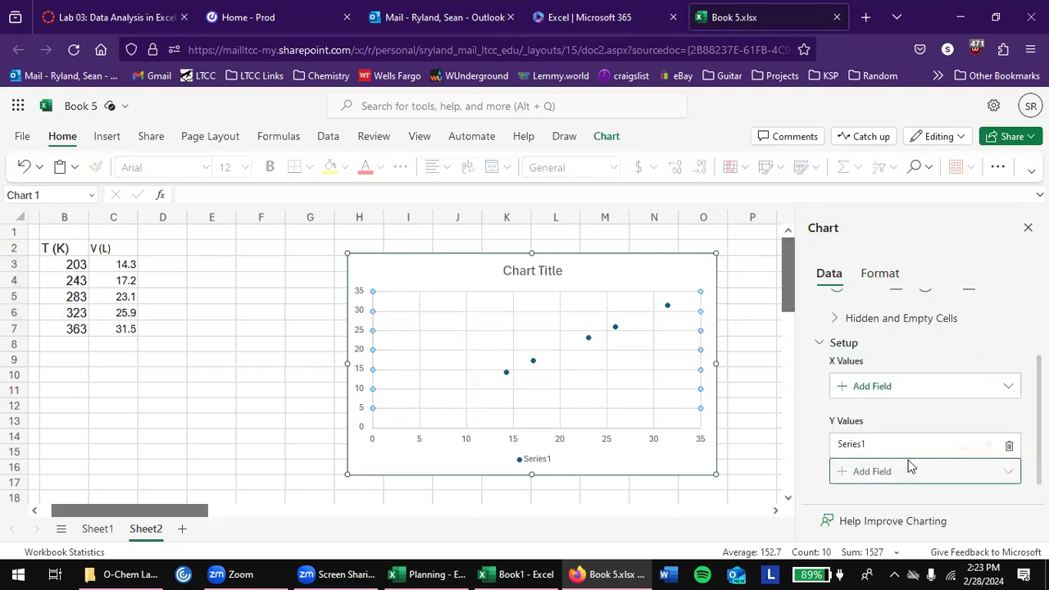
pyautogui.scroll(3, 909, 463)
pyautogui.click(1004, 317)
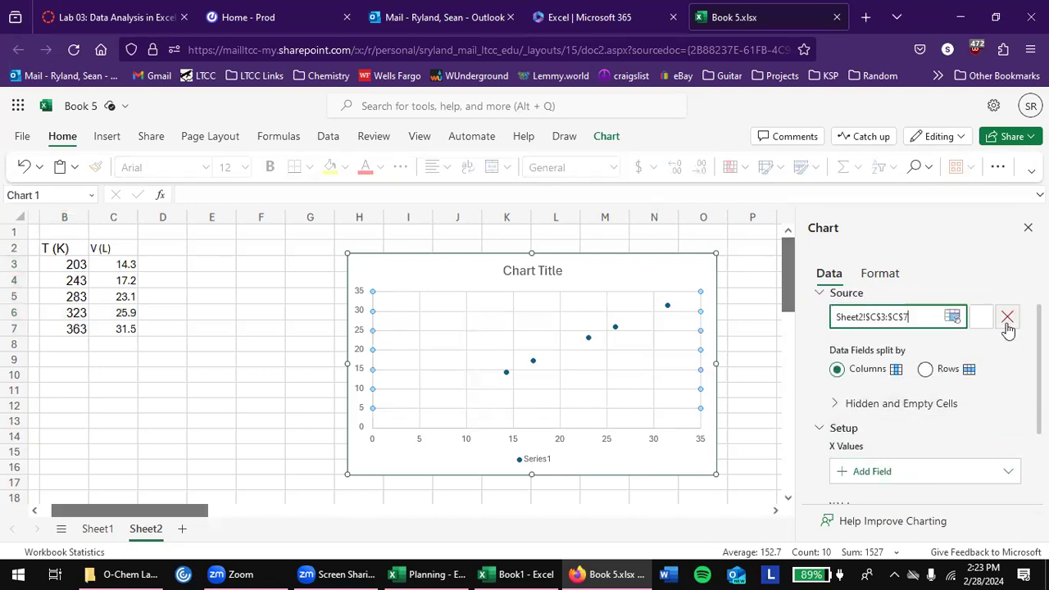
pyautogui.moveTo(52, 263); pyautogui.dragTo(131, 331)
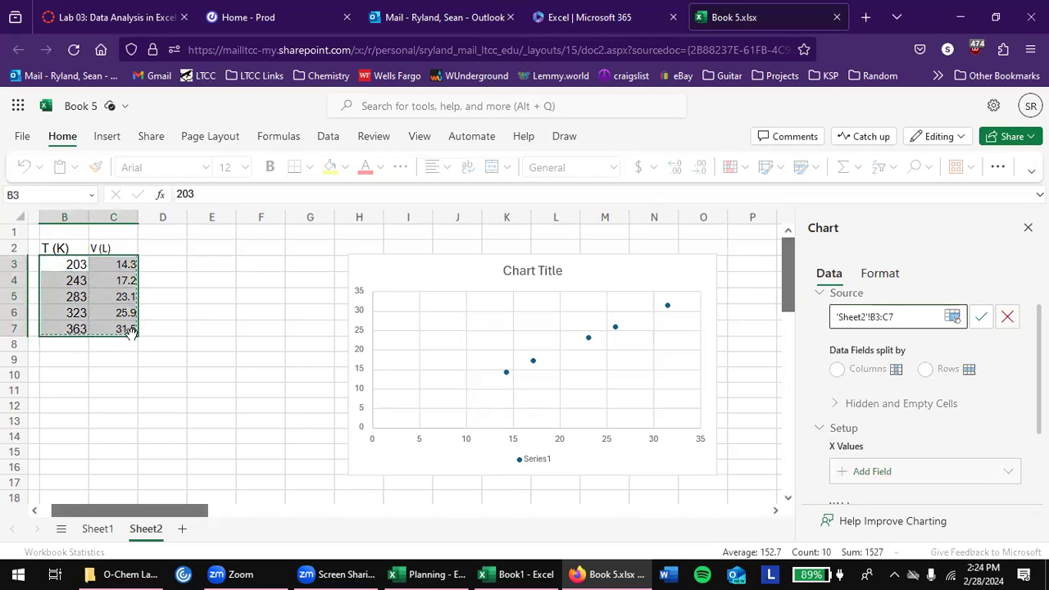
pyautogui.click(983, 317)
pyautogui.scroll(-2, 931, 450)
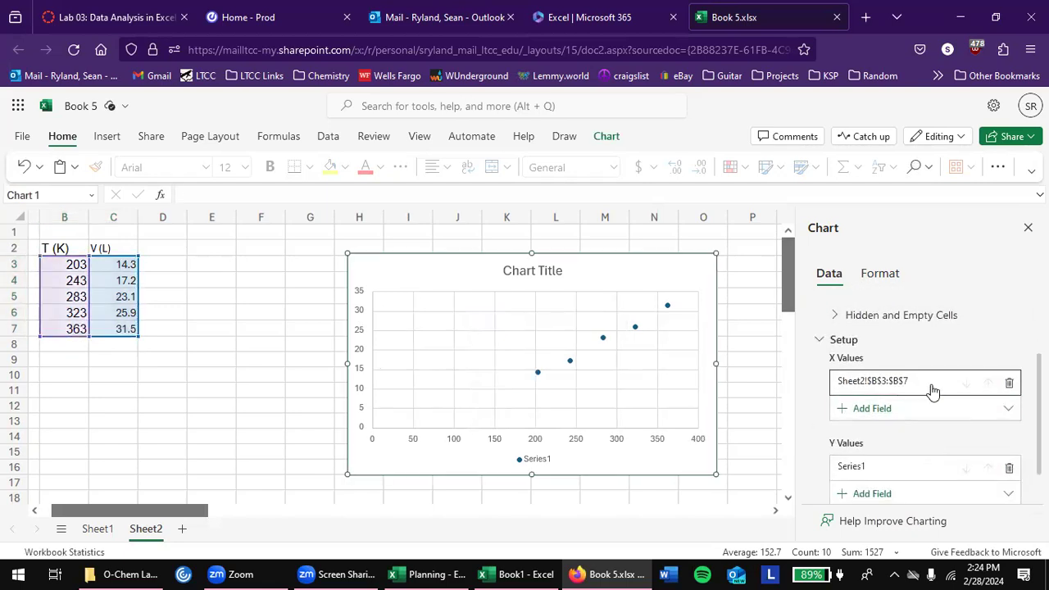
pyautogui.scroll(-1, 881, 459)
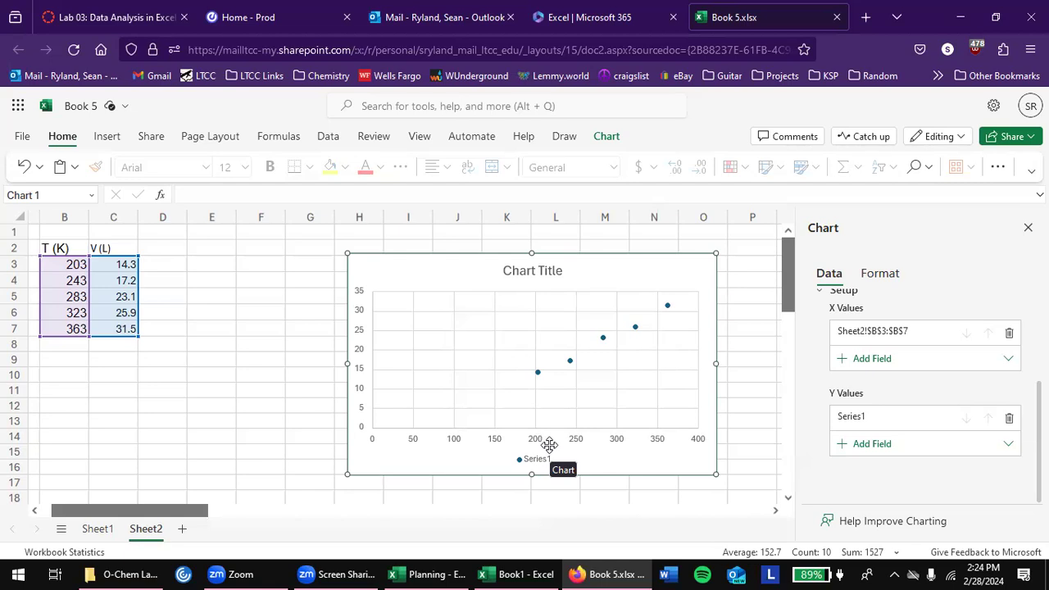
# Copy the temperature and volume table B2:C7 and paste it at B2 in the desktop Excel workbook Book1
pyautogui.click(61, 250)
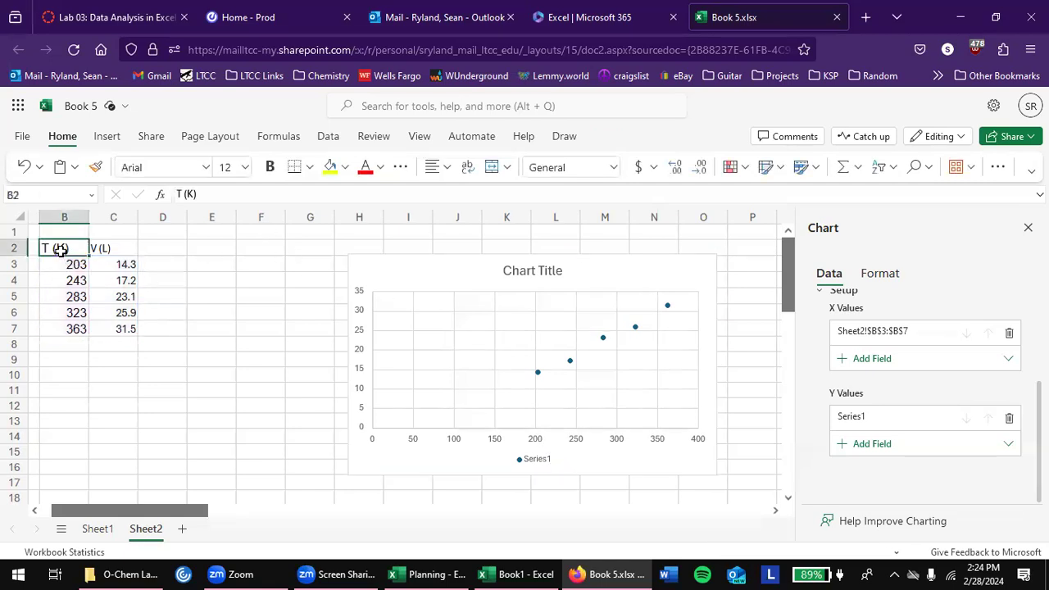
pyautogui.hotkey('shift', 'Right')
pyautogui.hotkey('ctrl', 'shift', 'Down')
pyautogui.hotkey('ctrl', 'c')
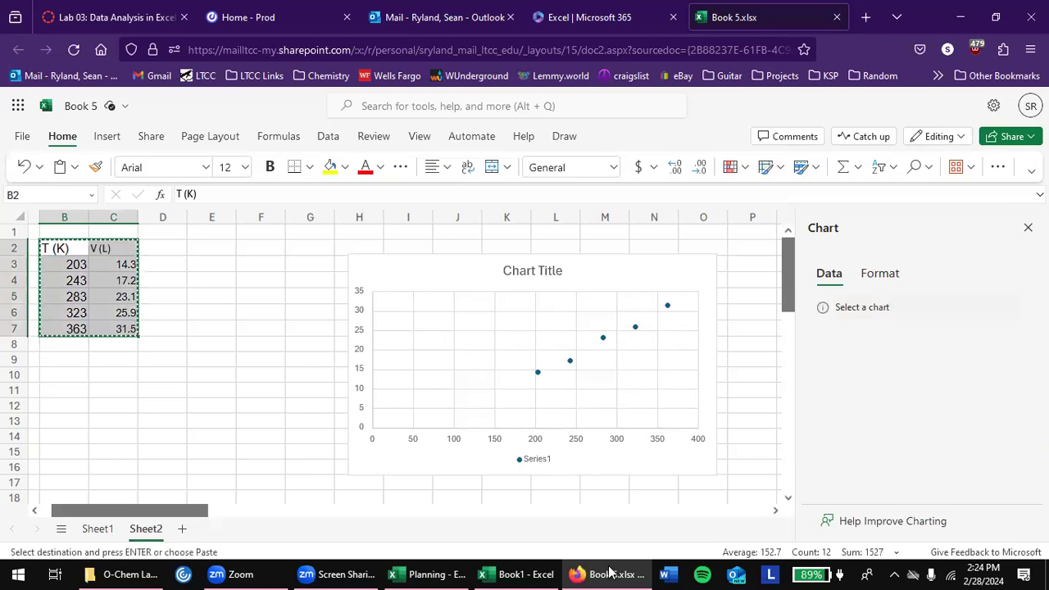
pyautogui.click(503, 572)
pyautogui.hotkey('ctrl', 'v')
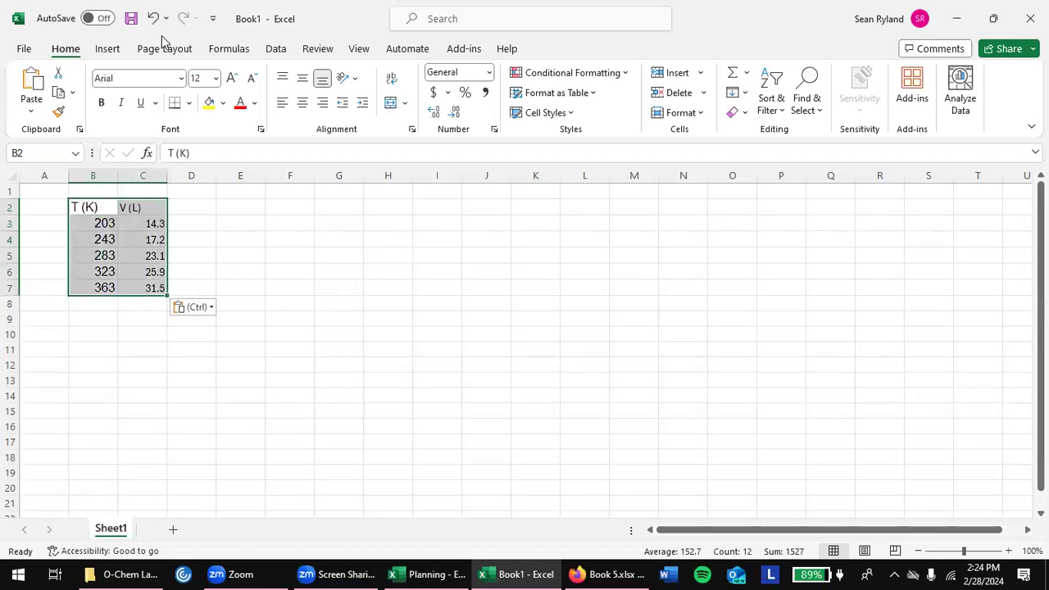
pyautogui.click(114, 51)
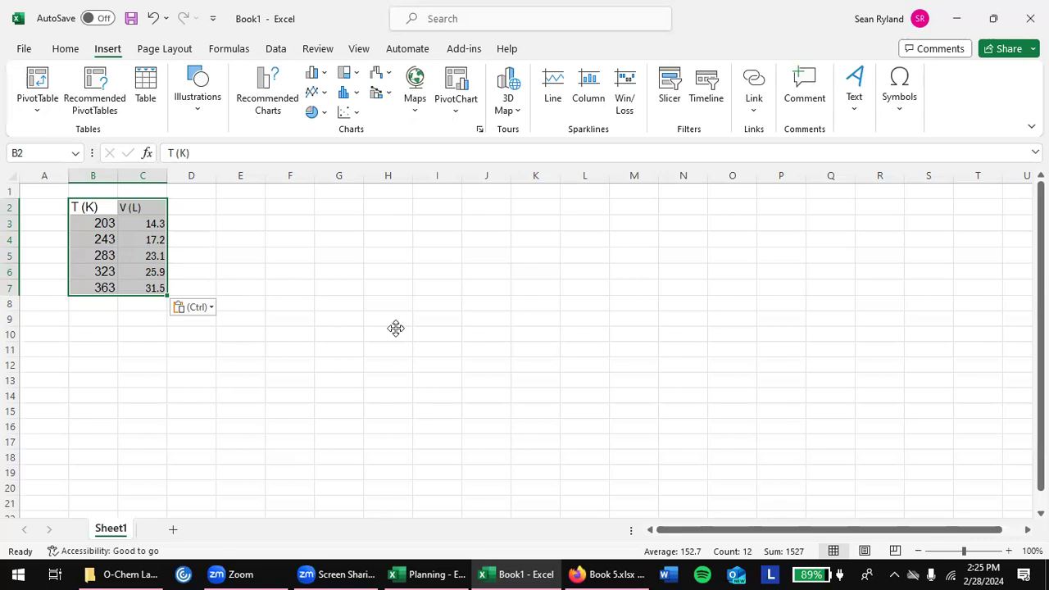
# Switch to the browser, look at the Microsoft 365 home page's install options, and return to Book 5
pyautogui.hotkey('alt', 'Tab')
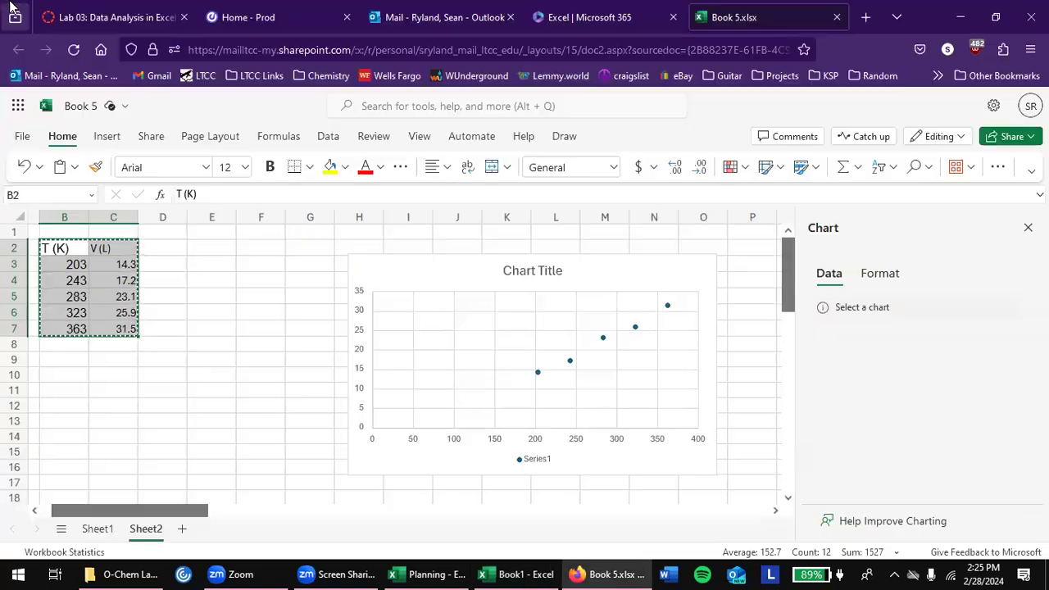
pyautogui.click(617, 17)
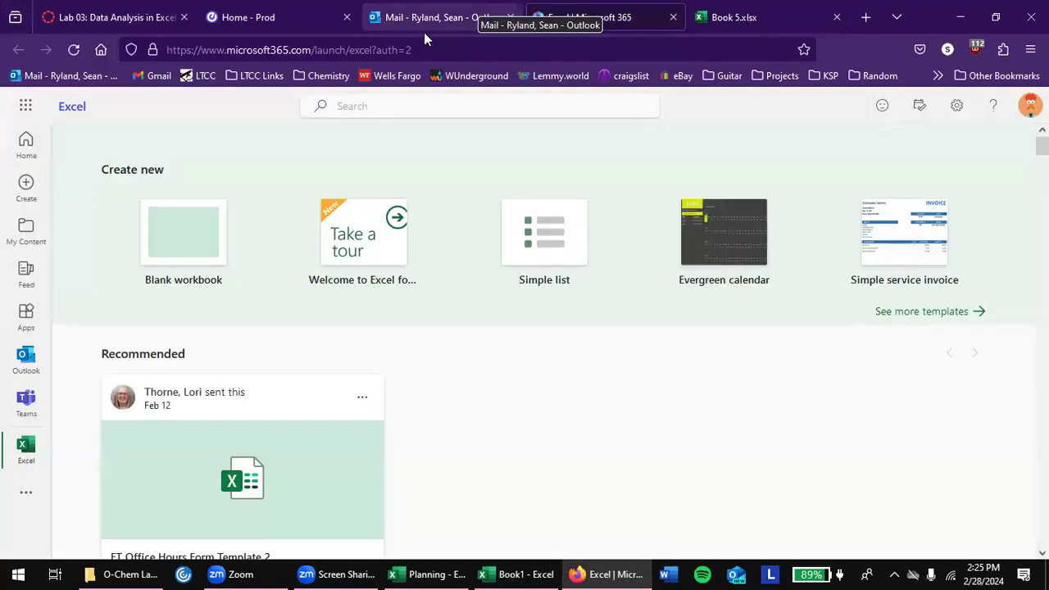
pyautogui.click(26, 107)
pyautogui.click(26, 113)
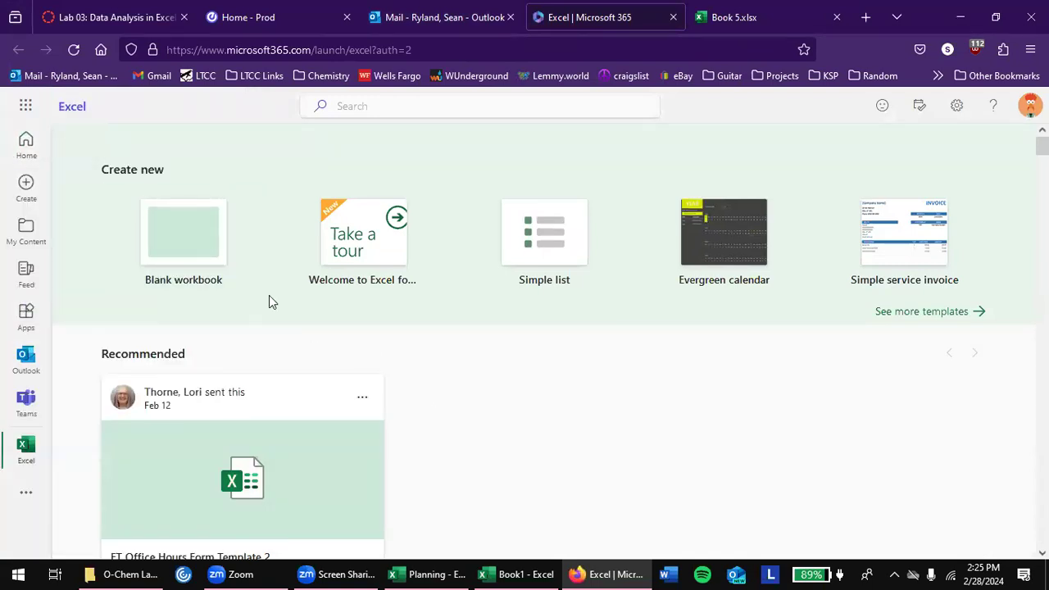
pyautogui.click(25, 106)
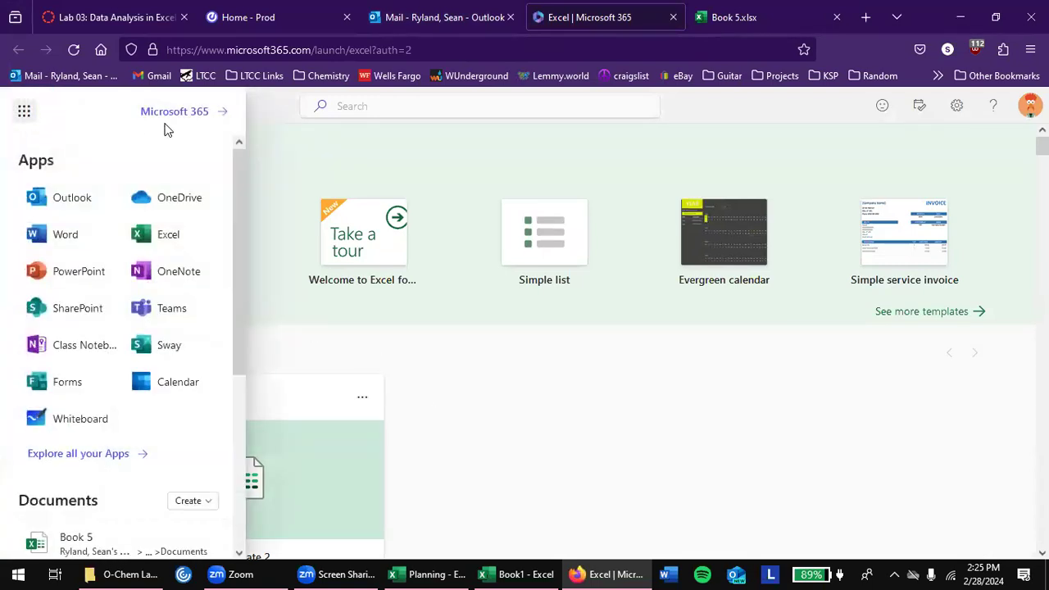
pyautogui.click(173, 115)
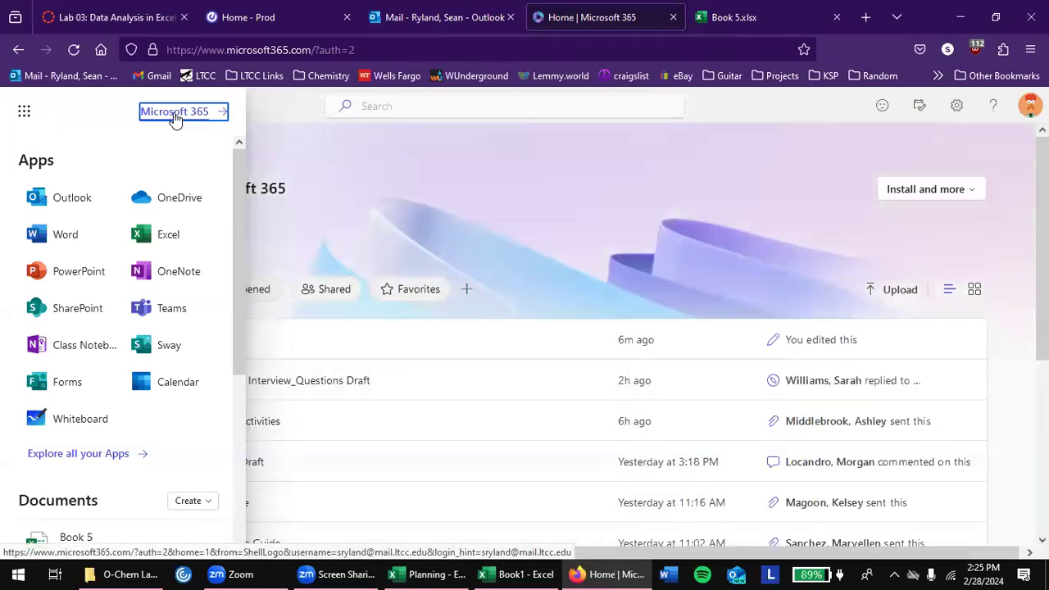
pyautogui.click(174, 115)
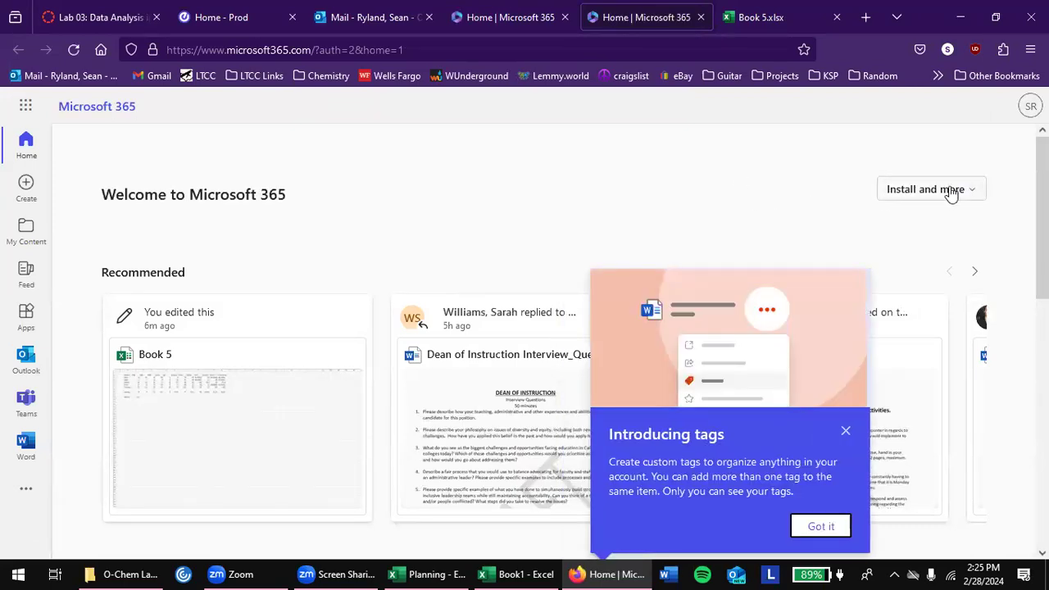
pyautogui.click(950, 191)
pyautogui.click(734, 179)
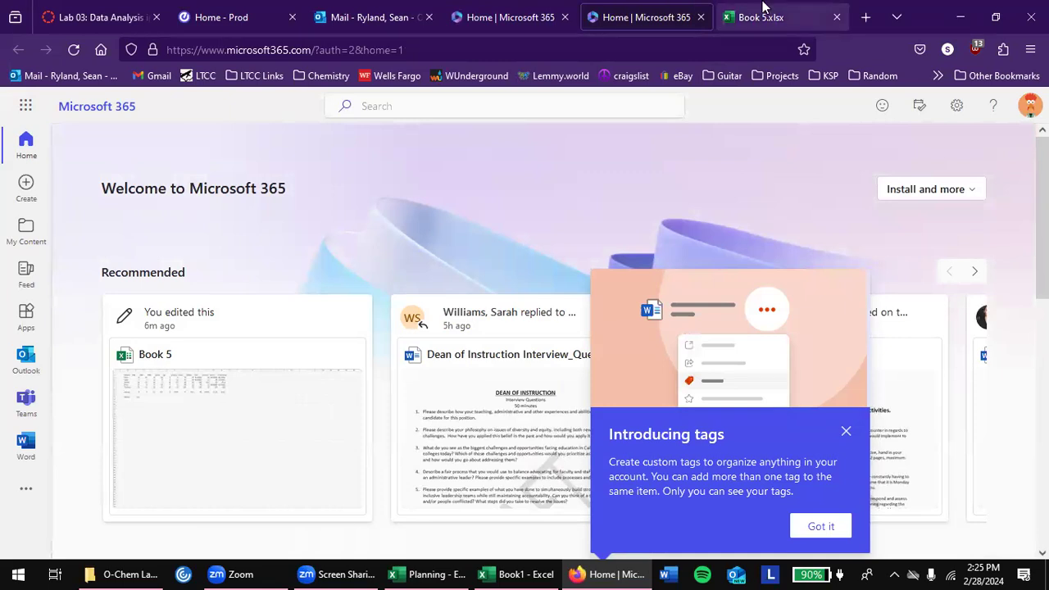
pyautogui.click(764, 6)
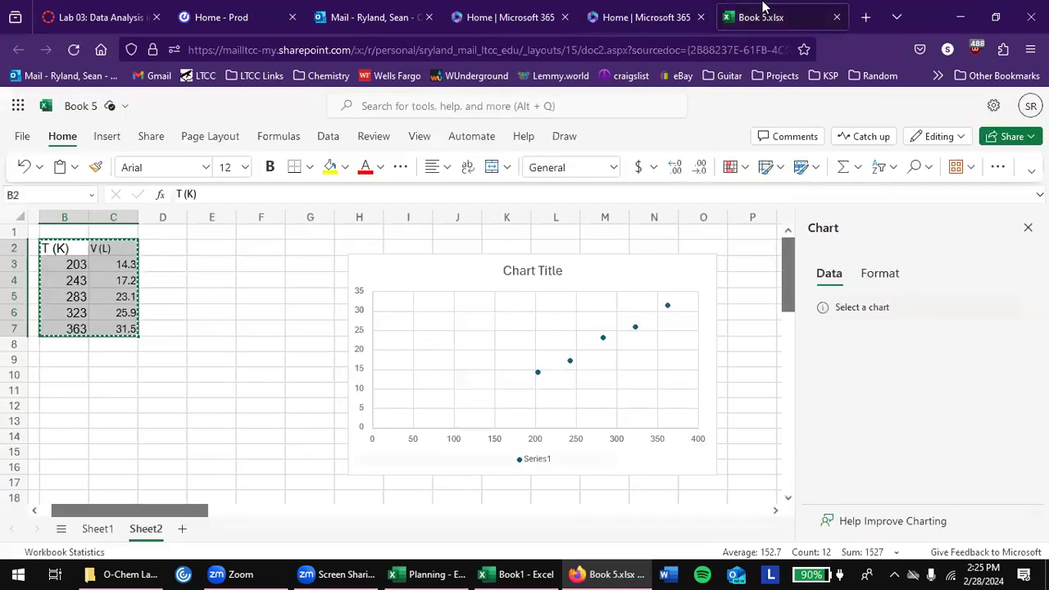
# Switch to desktop Excel and insert an empty scatter chart in Book1 beside the temperature and volume table
pyautogui.click(517, 574)
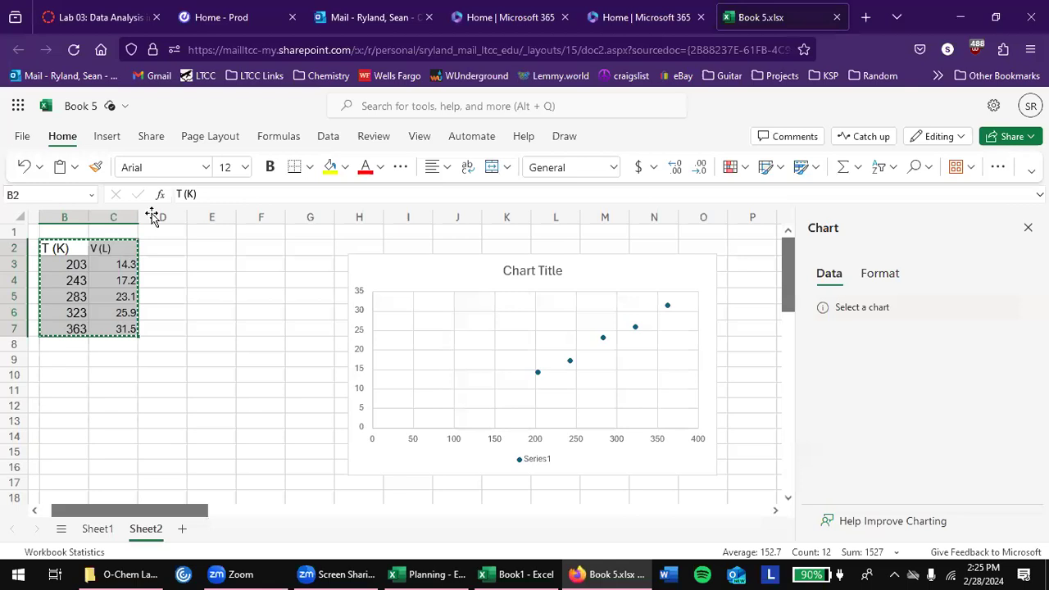
pyautogui.click(347, 115)
pyautogui.click(363, 164)
pyautogui.click(480, 300)
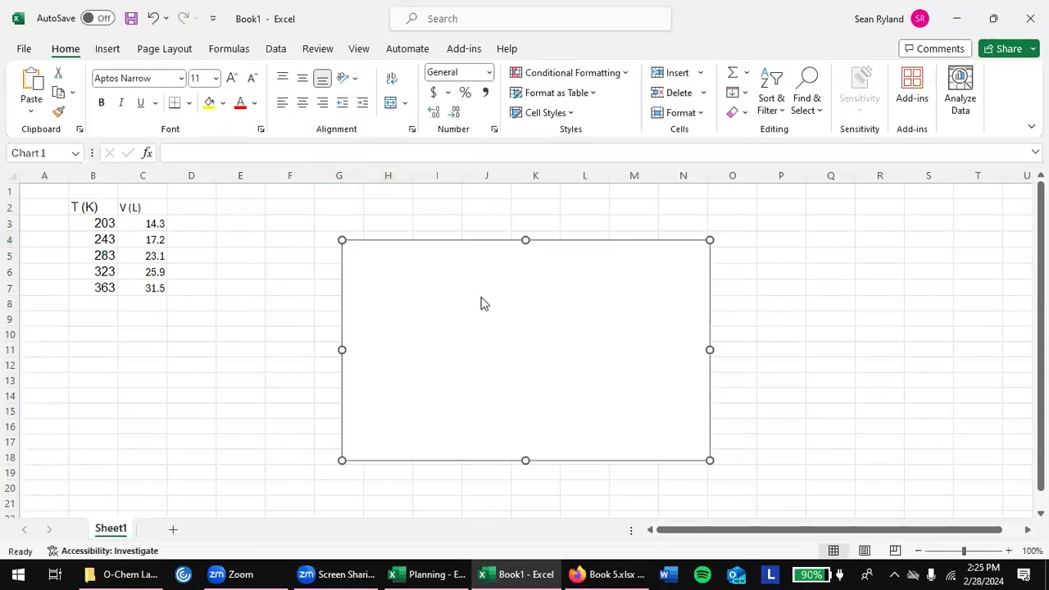
# Add a data series to the empty scatter chart with temperature cells B3:B7 as its X values
pyautogui.rightClick(482, 301)
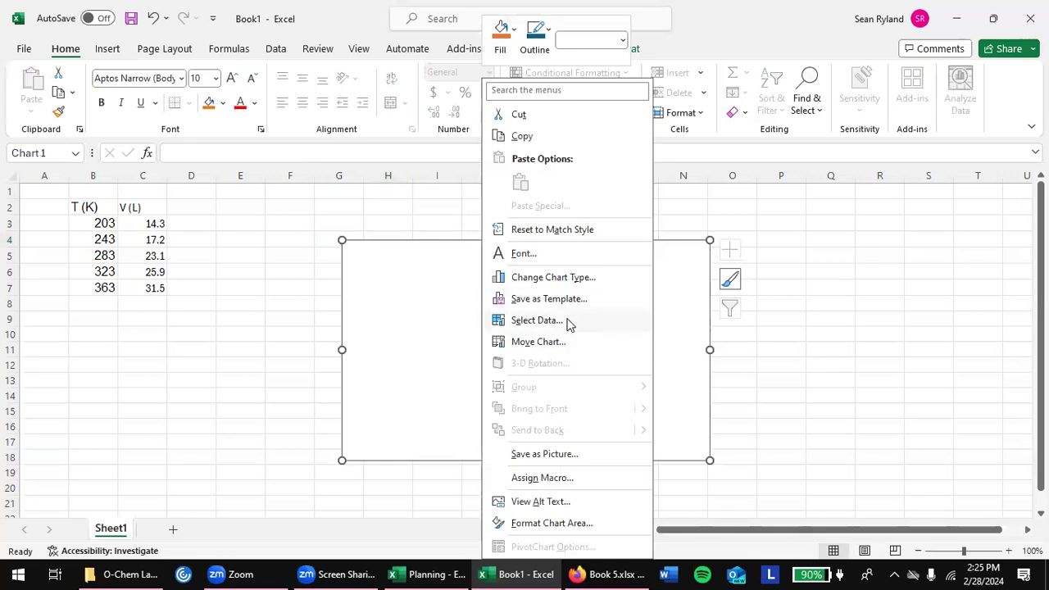
pyautogui.click(569, 321)
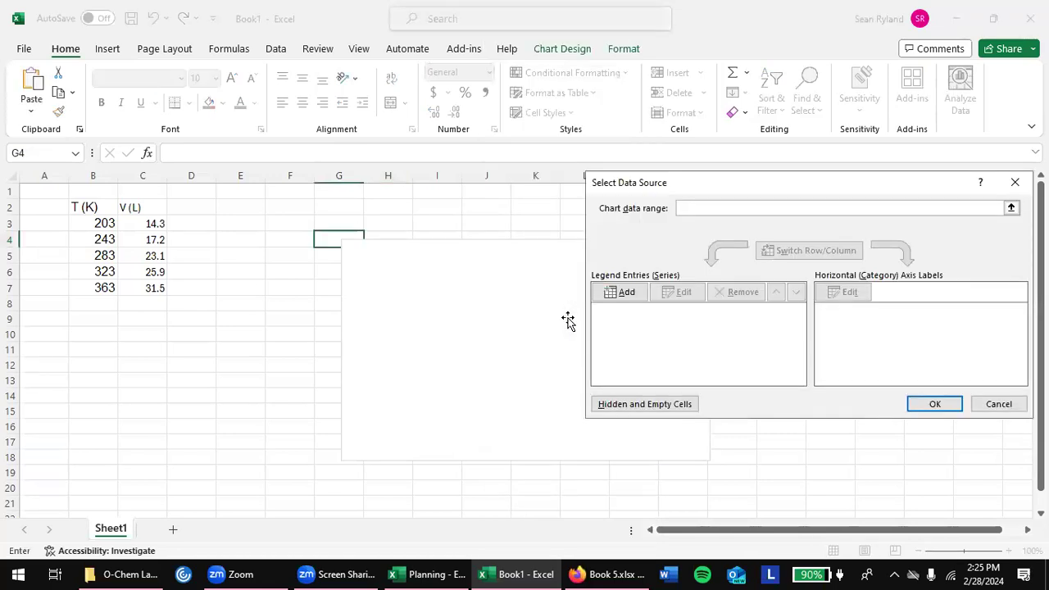
pyautogui.click(627, 292)
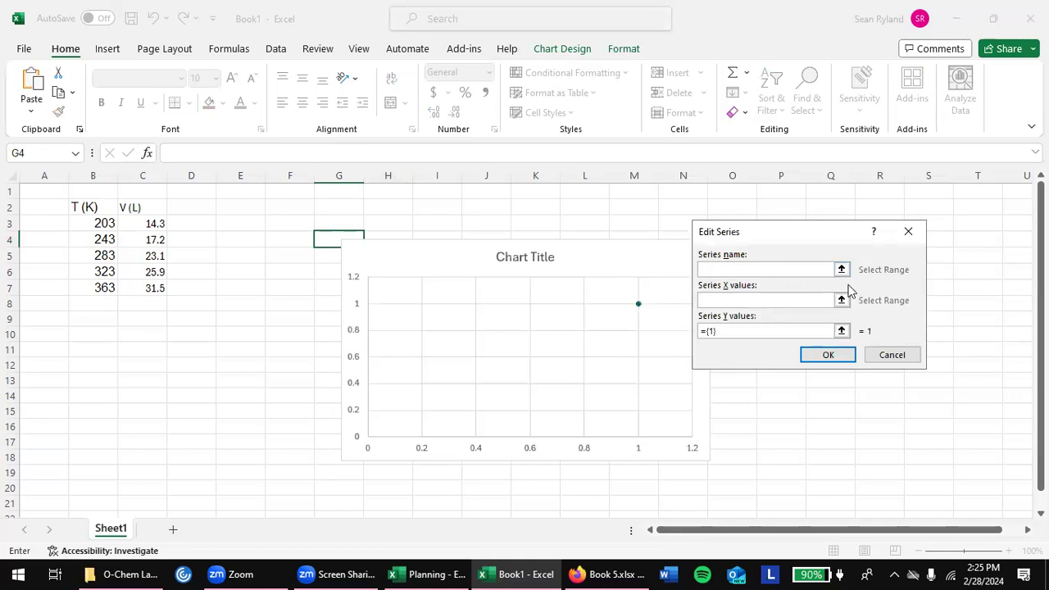
pyautogui.click(840, 299)
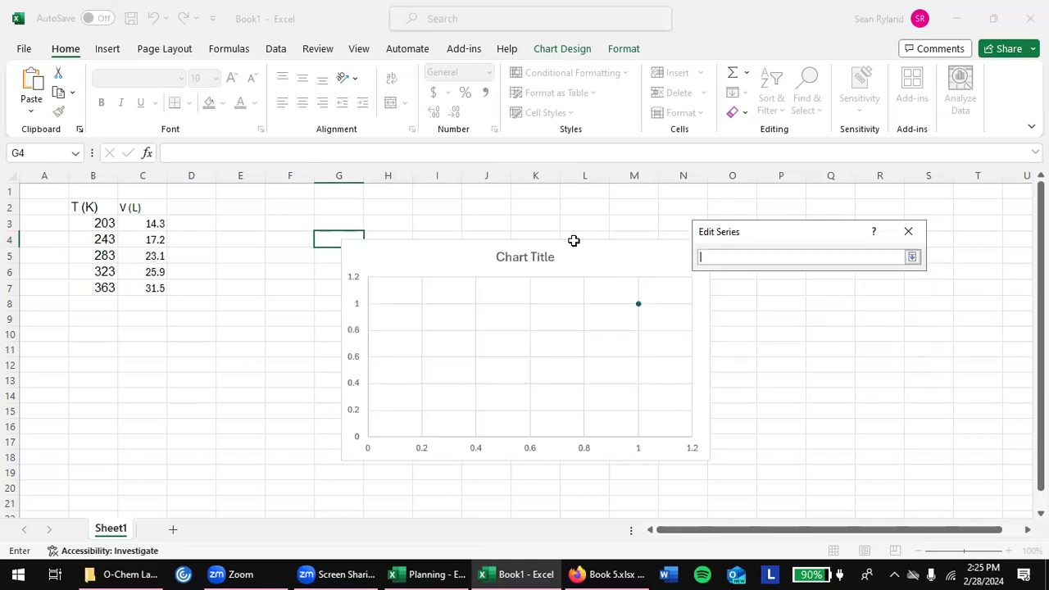
pyautogui.moveTo(95, 224); pyautogui.dragTo(91, 287)
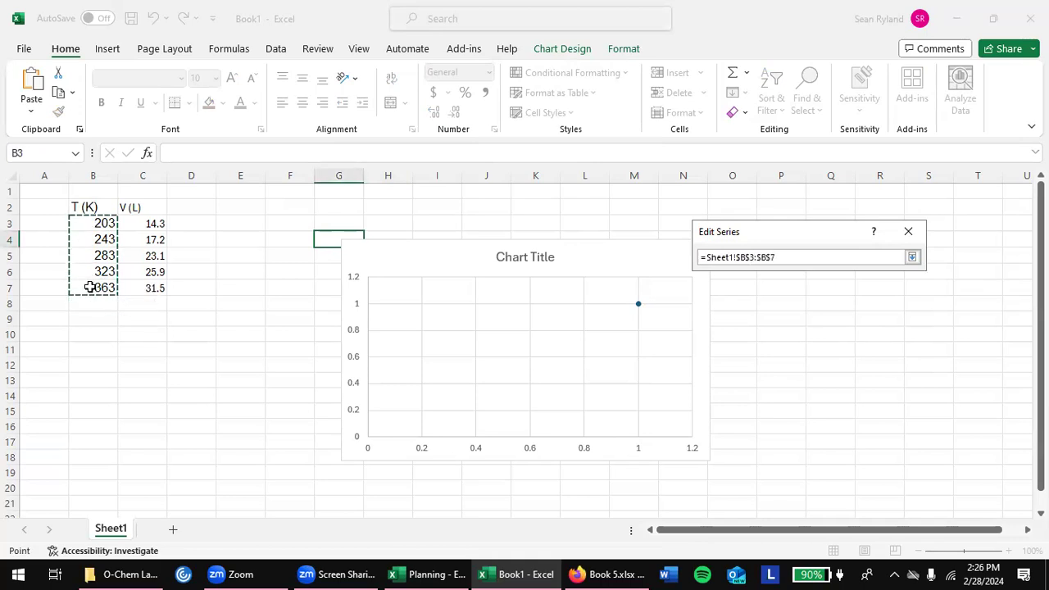
pyautogui.press('Return')
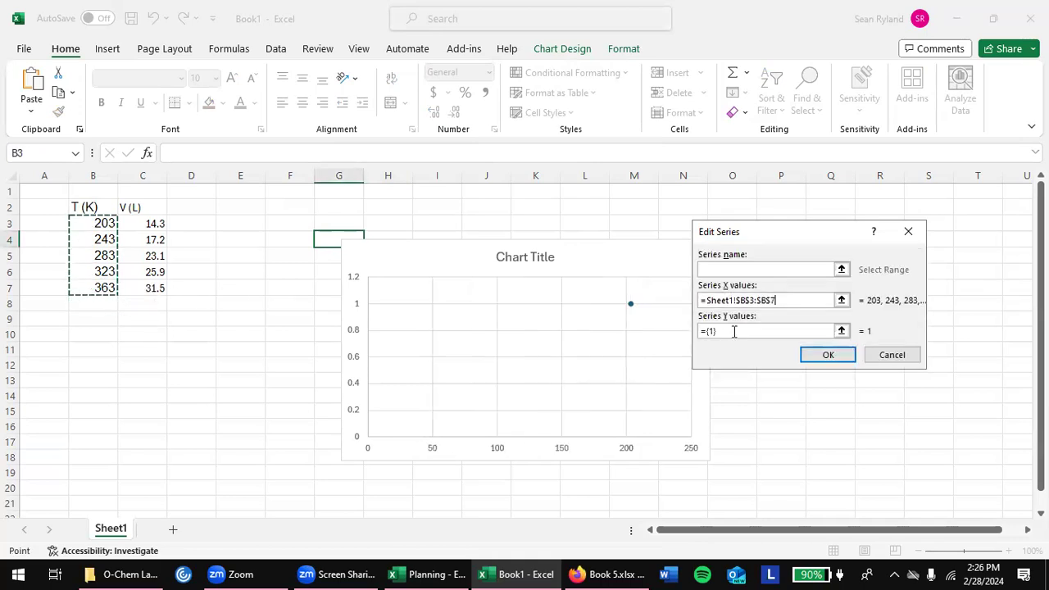
# Set the new series' Y values to volume cells C3:C7 and apply the chart's data source
pyautogui.click(840, 331)
pyautogui.moveTo(140, 223); pyautogui.dragTo(142, 284)
pyautogui.press('Return')
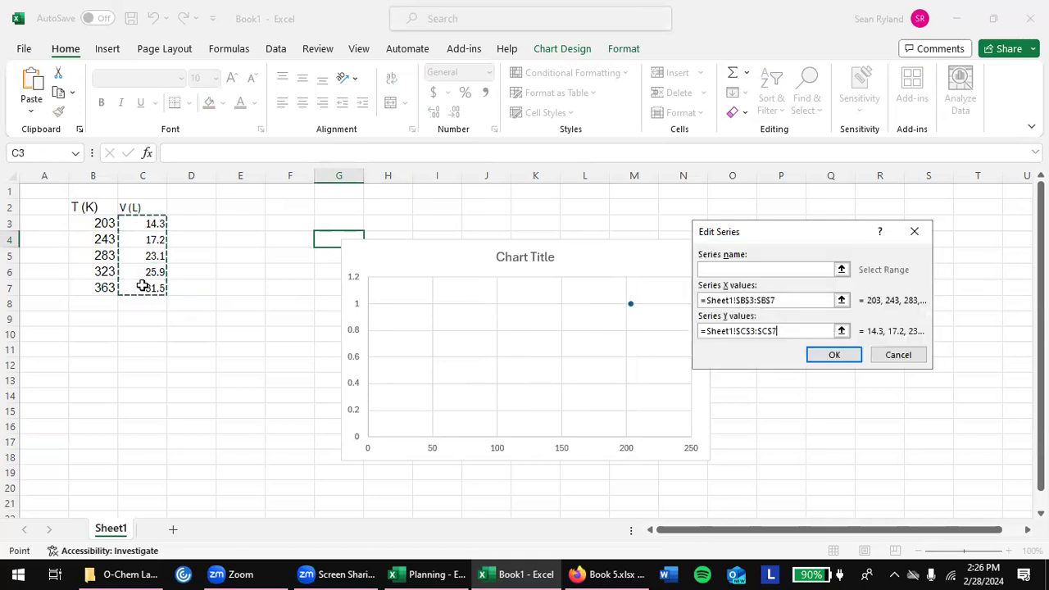
pyautogui.click(829, 352)
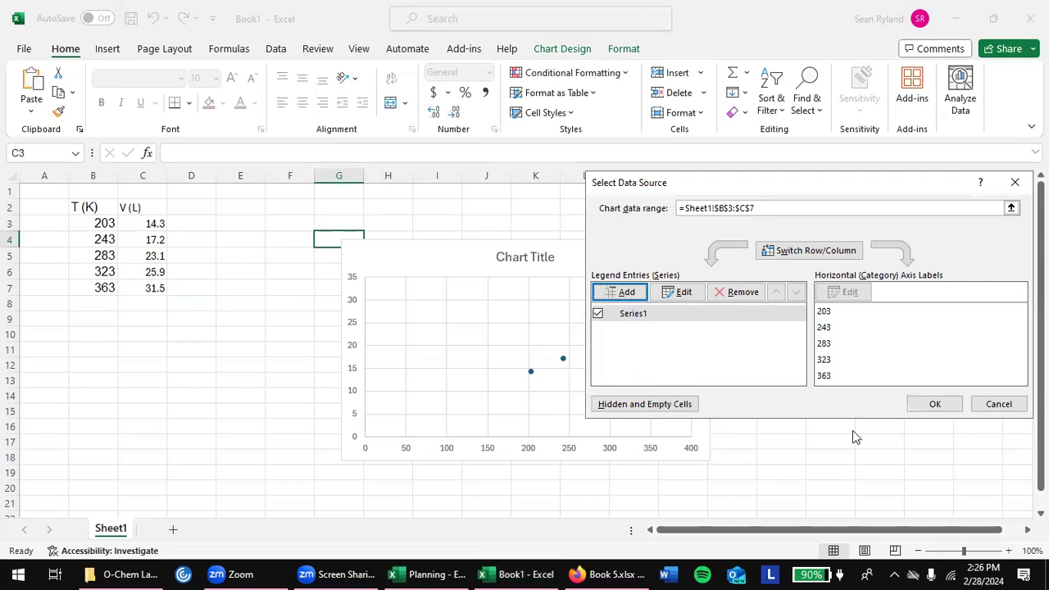
pyautogui.click(934, 403)
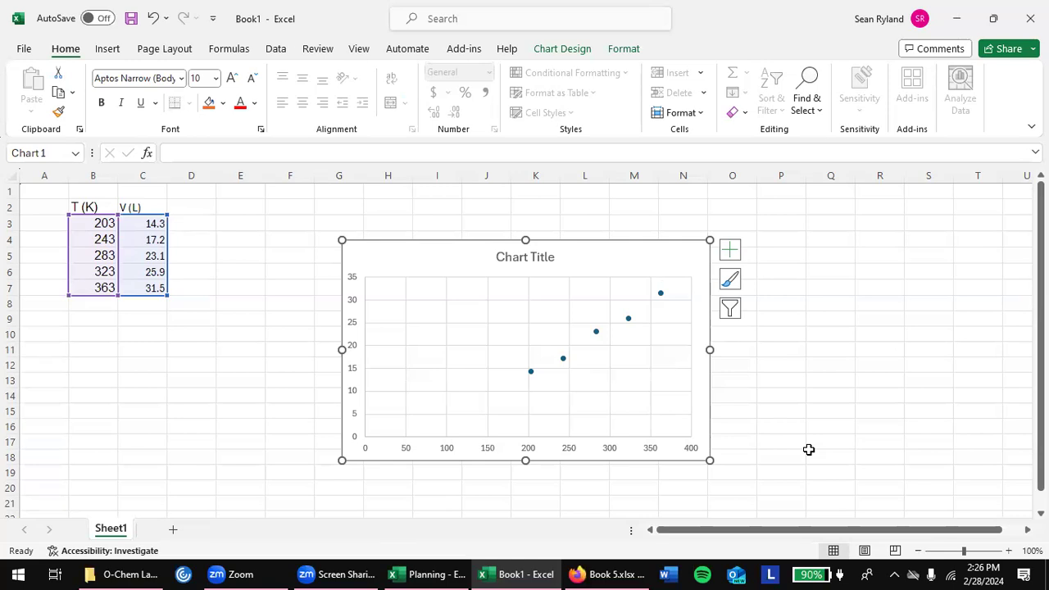
# Switch to Book 5 in the web version of Excel in the browser
pyautogui.click(605, 571)
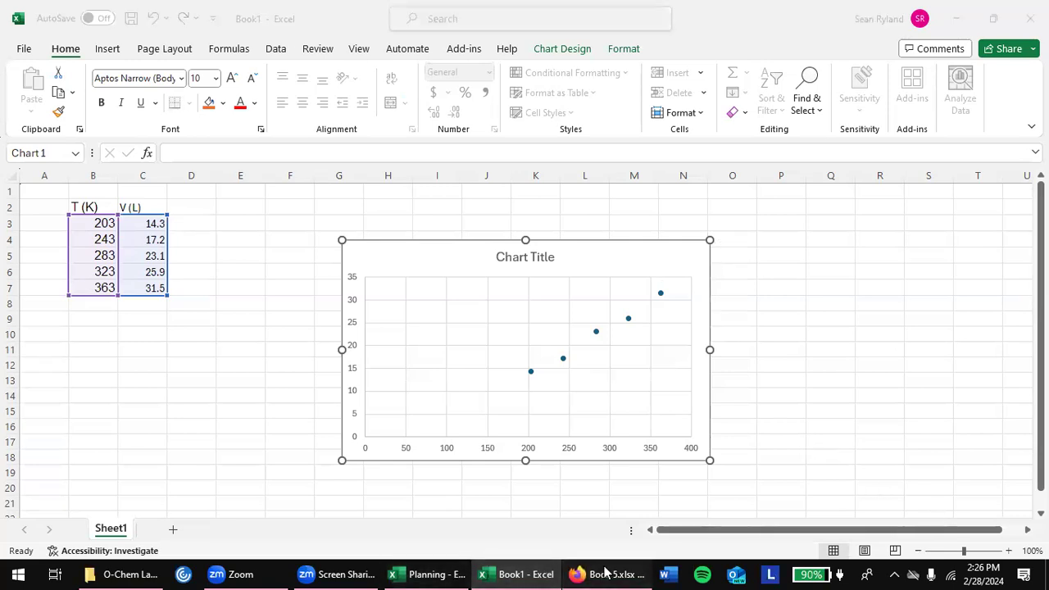
pyautogui.click(637, 325)
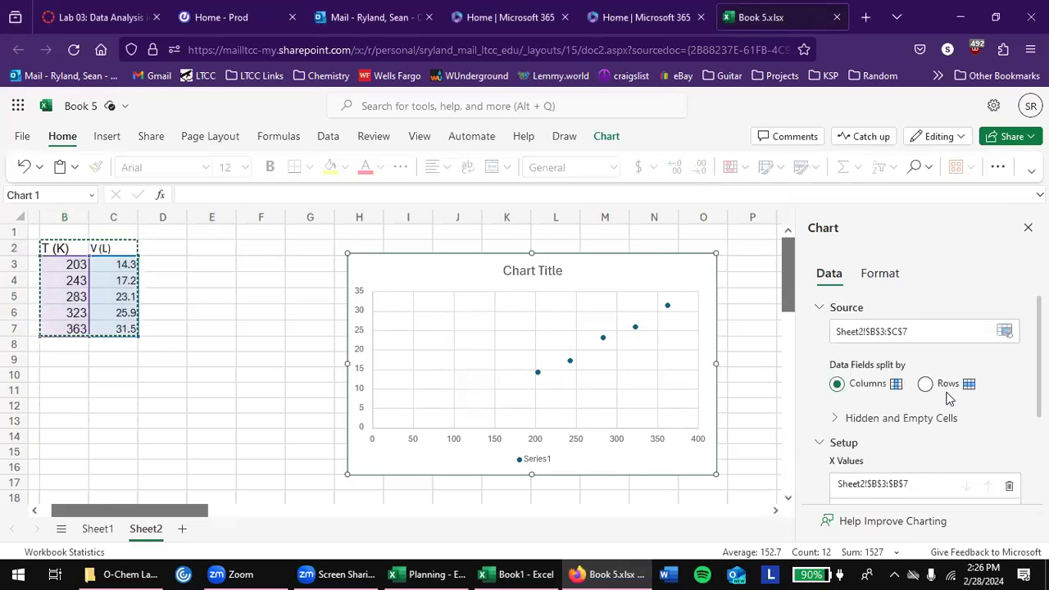
# Try splitting the scatter chart's data fields by rows, return them to columns, and close the chart settings
pyautogui.click(926, 391)
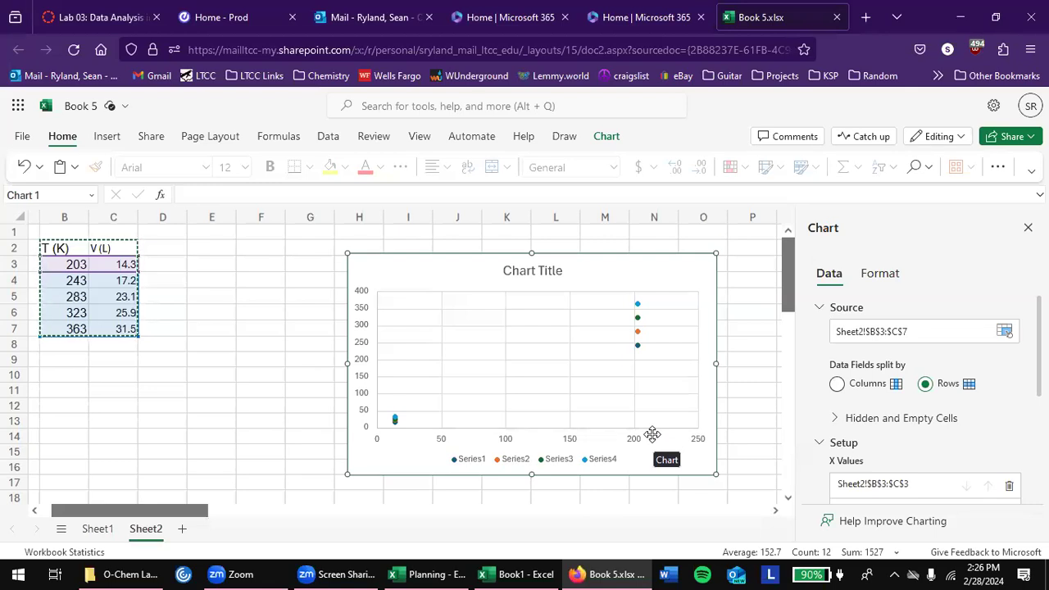
pyautogui.click(876, 390)
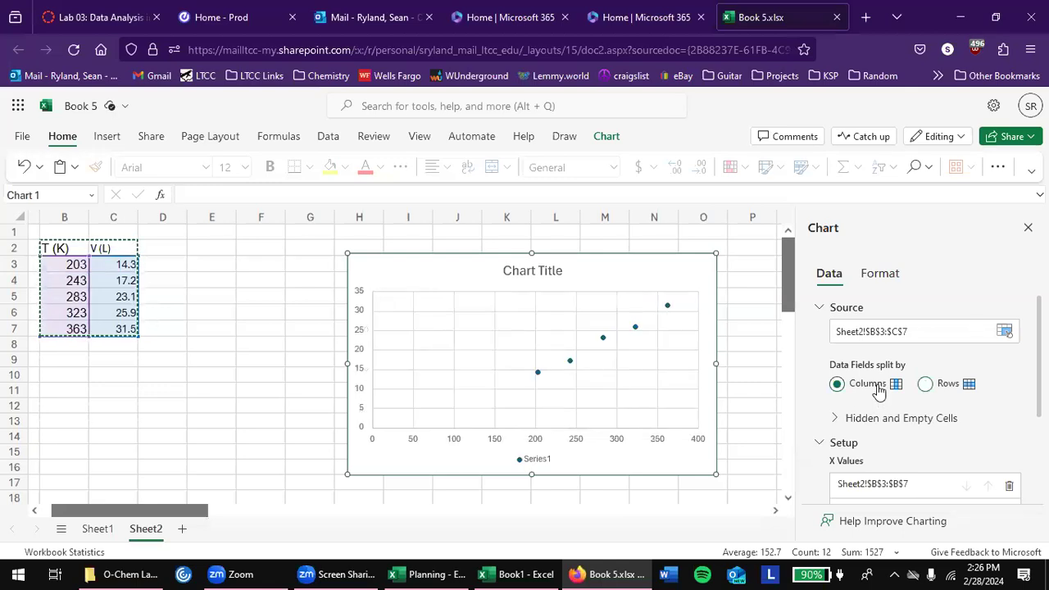
pyautogui.click(763, 422)
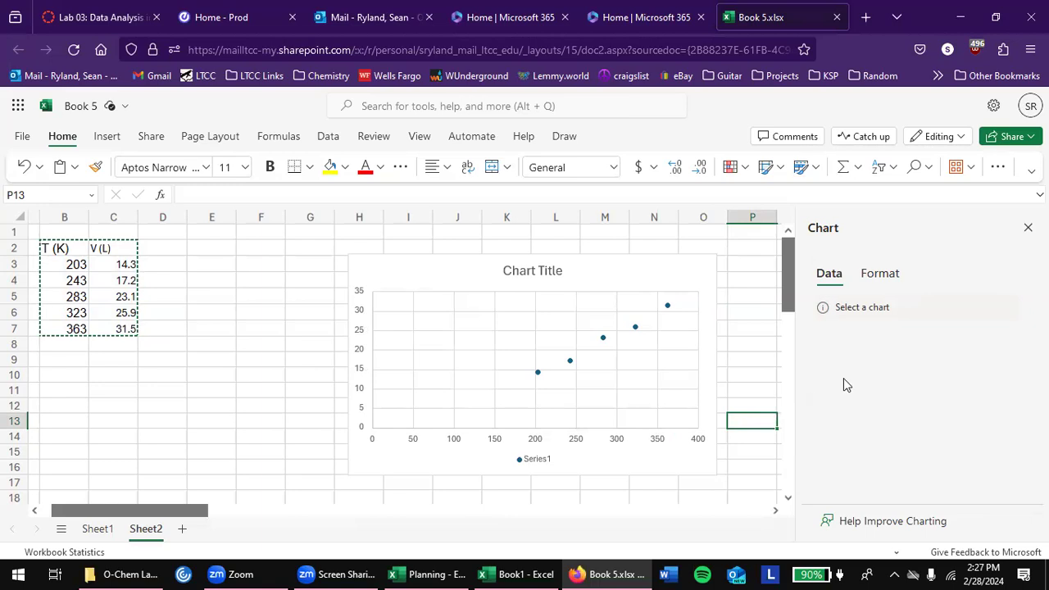
pyautogui.click(1028, 227)
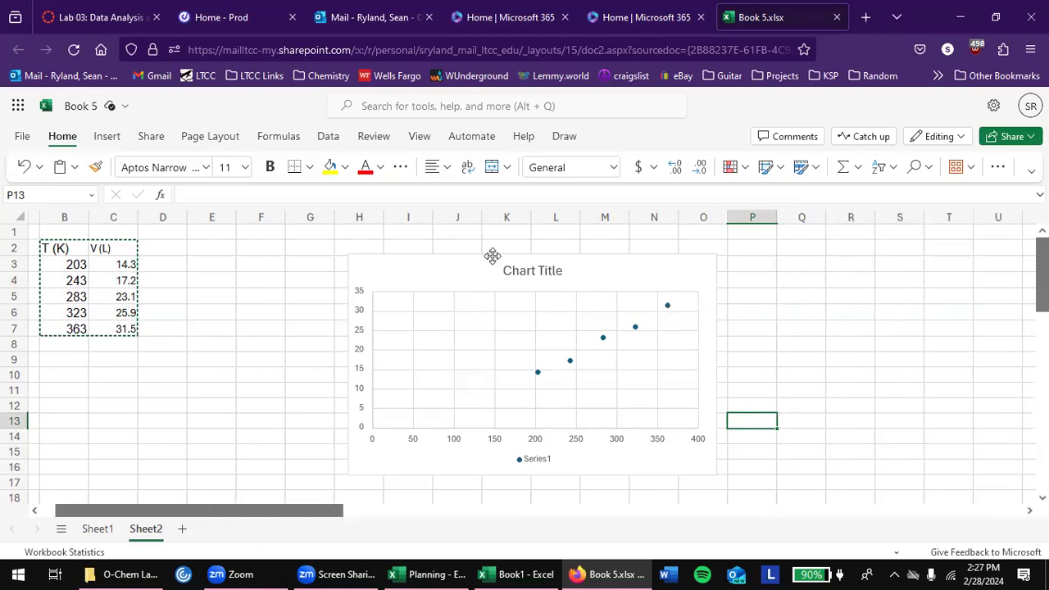
# Look through the commands offered for the scatter chart and its data points for a way to add a linear fit
pyautogui.click(665, 279)
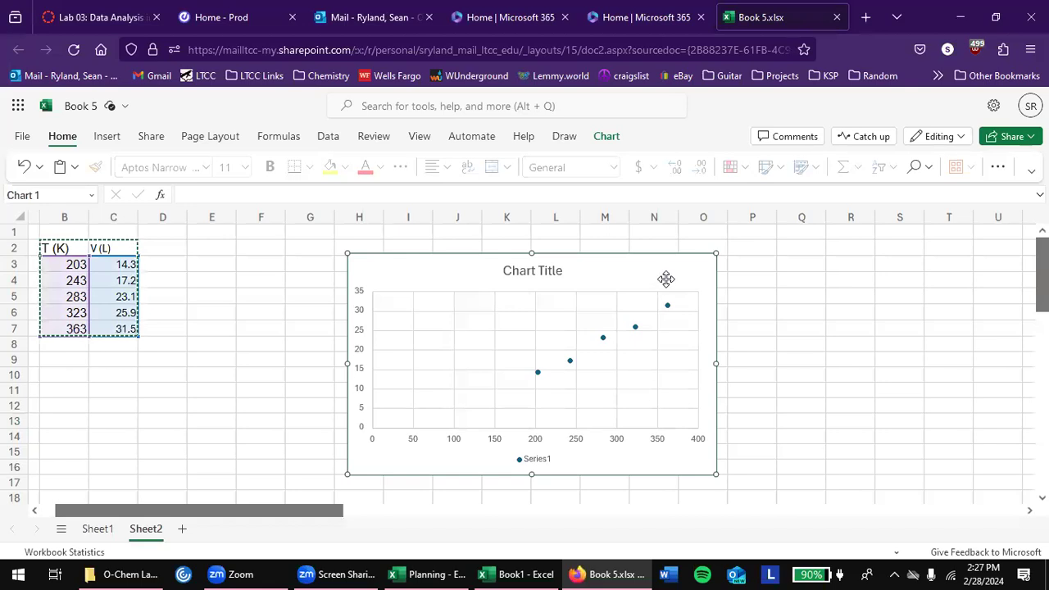
pyautogui.click(608, 139)
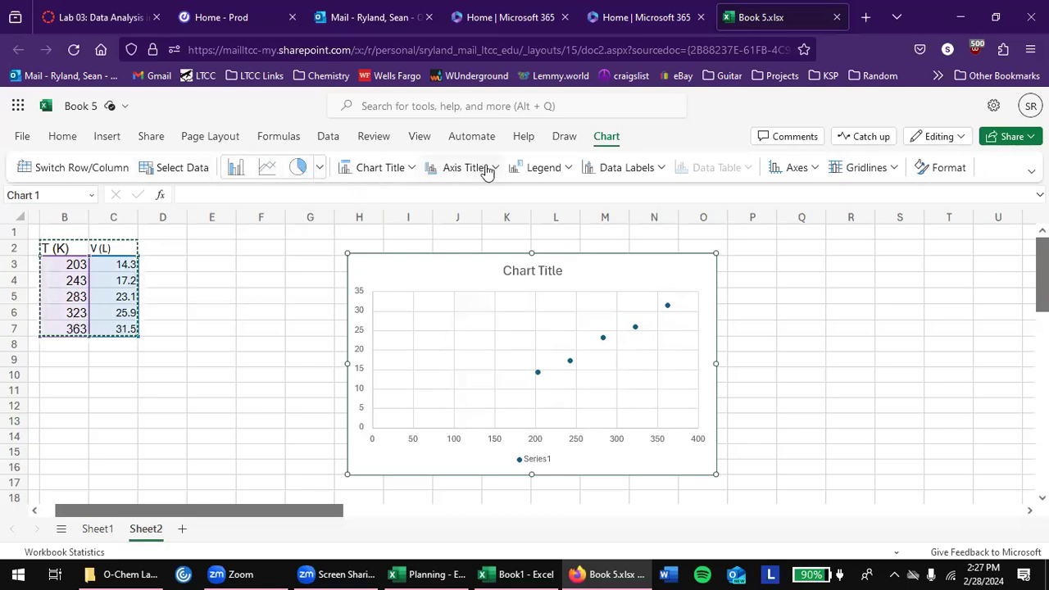
pyautogui.rightClick(673, 283)
pyautogui.moveTo(689, 317)
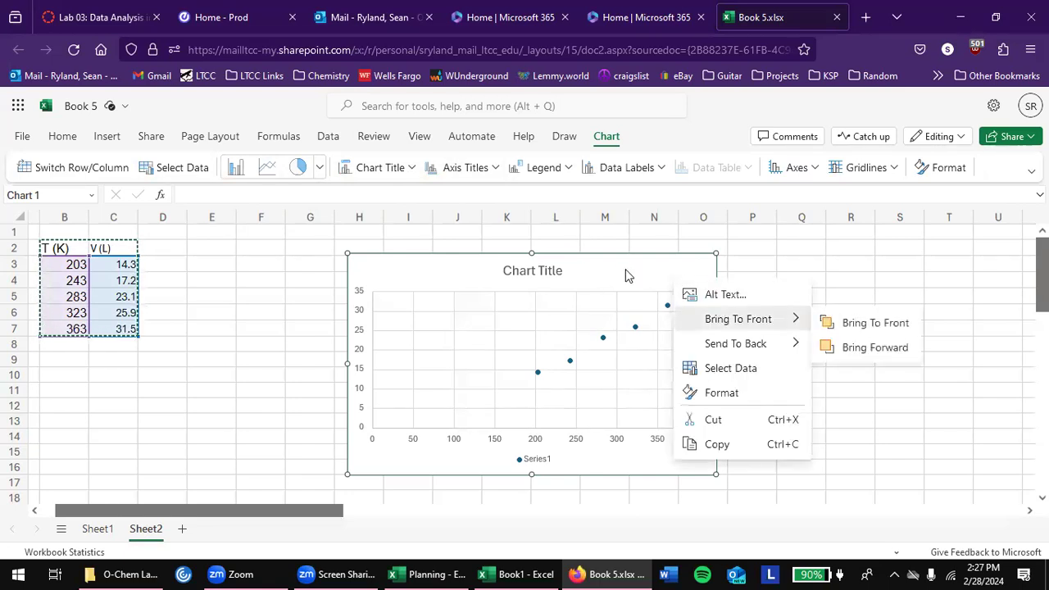
pyautogui.click(722, 393)
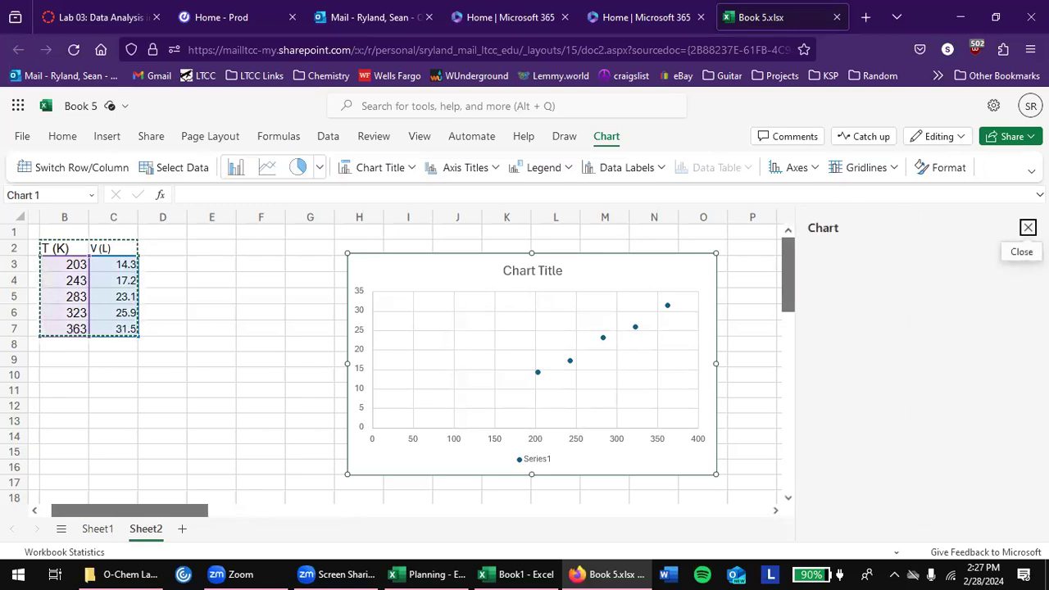
pyautogui.click(1027, 227)
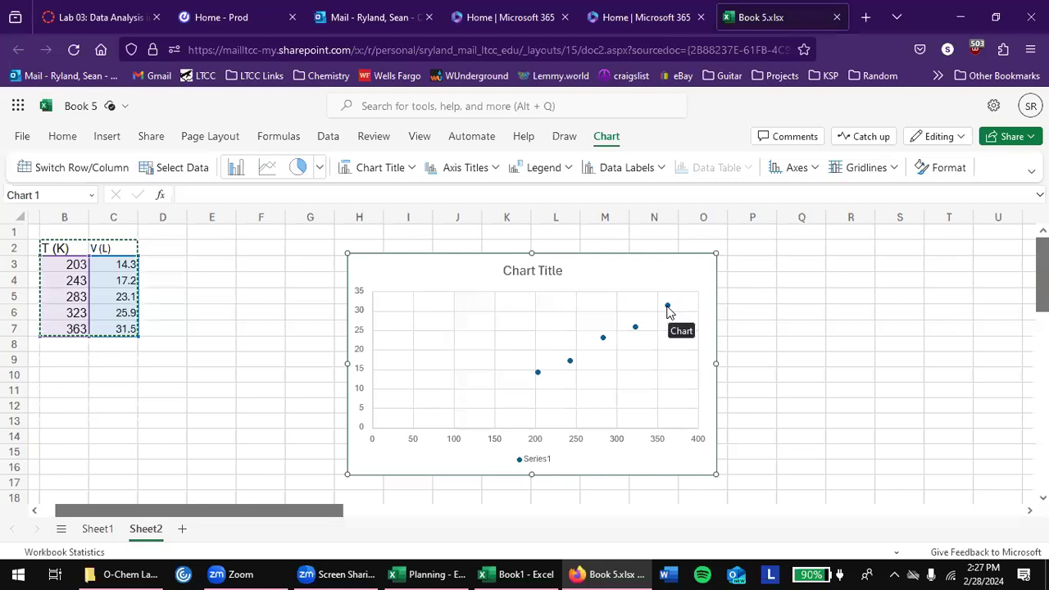
pyautogui.click(667, 308)
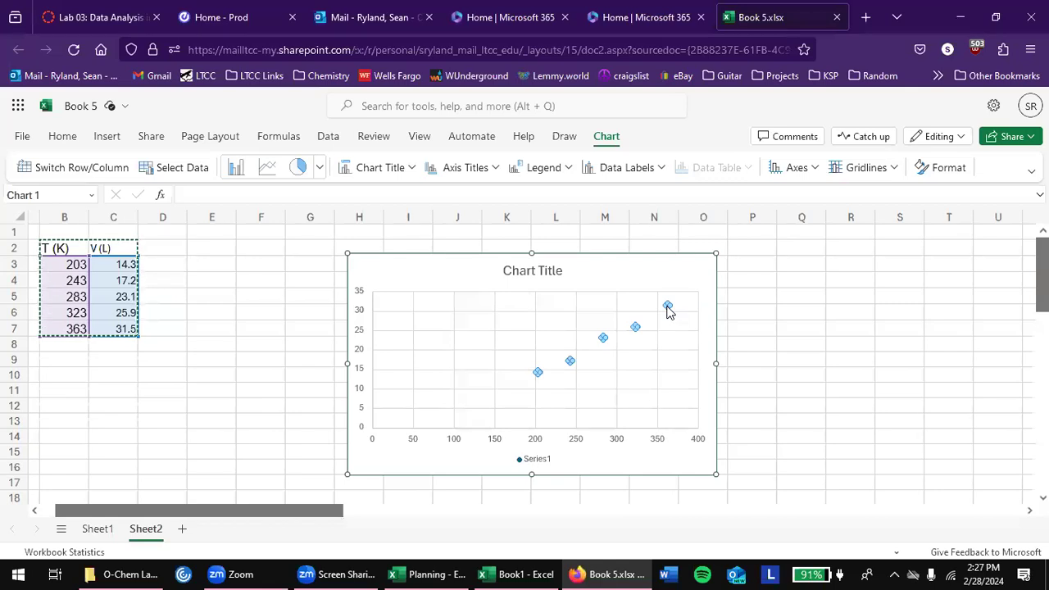
pyautogui.rightClick(667, 308)
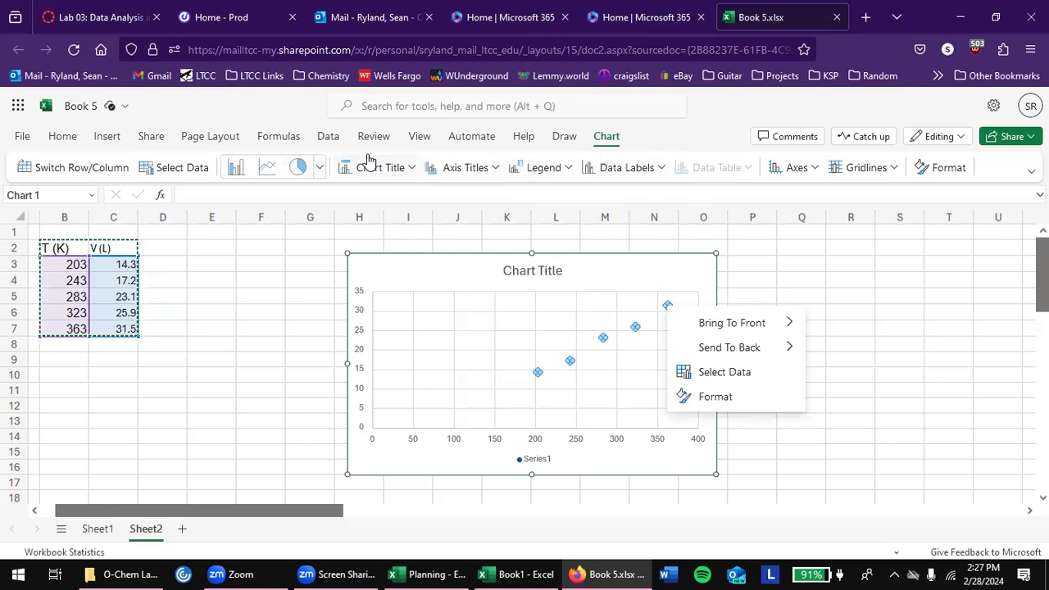
# Change the ribbon layout to Classic Ribbon and check the layout options again
pyautogui.click(1031, 171)
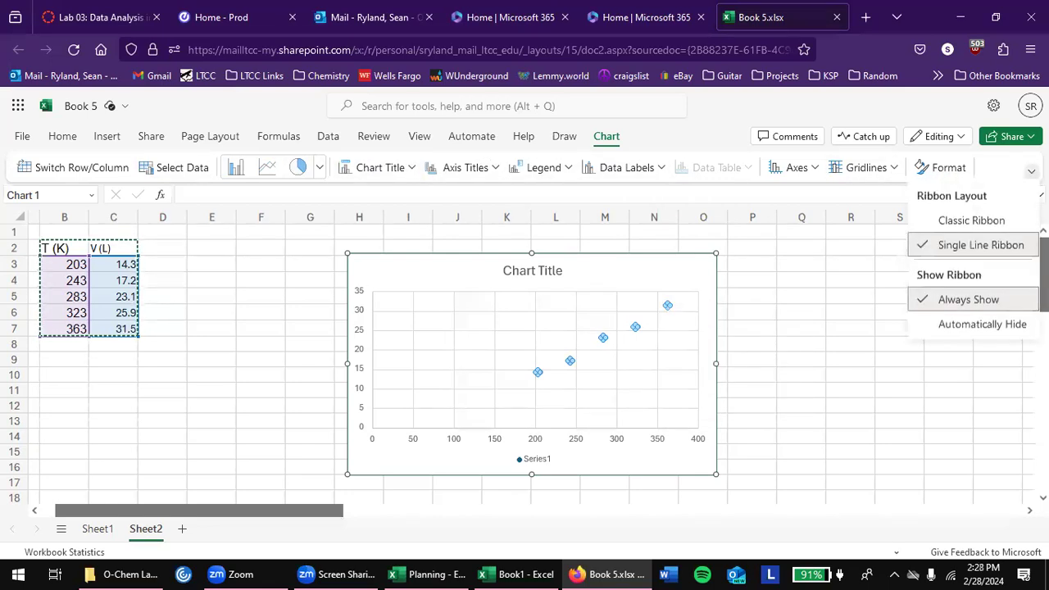
pyautogui.press('Escape')
pyautogui.click(1031, 171)
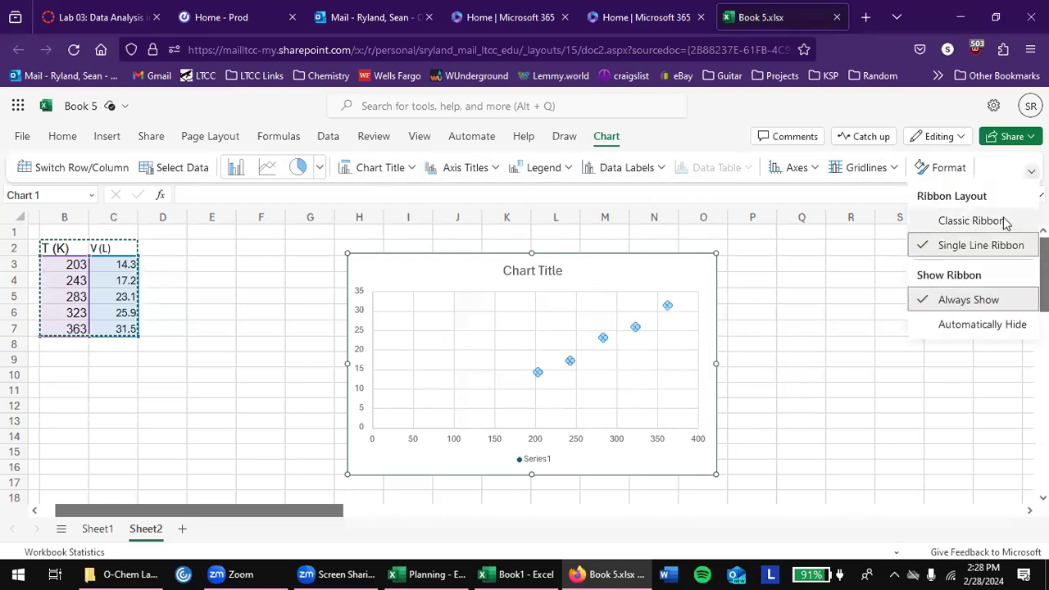
pyautogui.click(1006, 219)
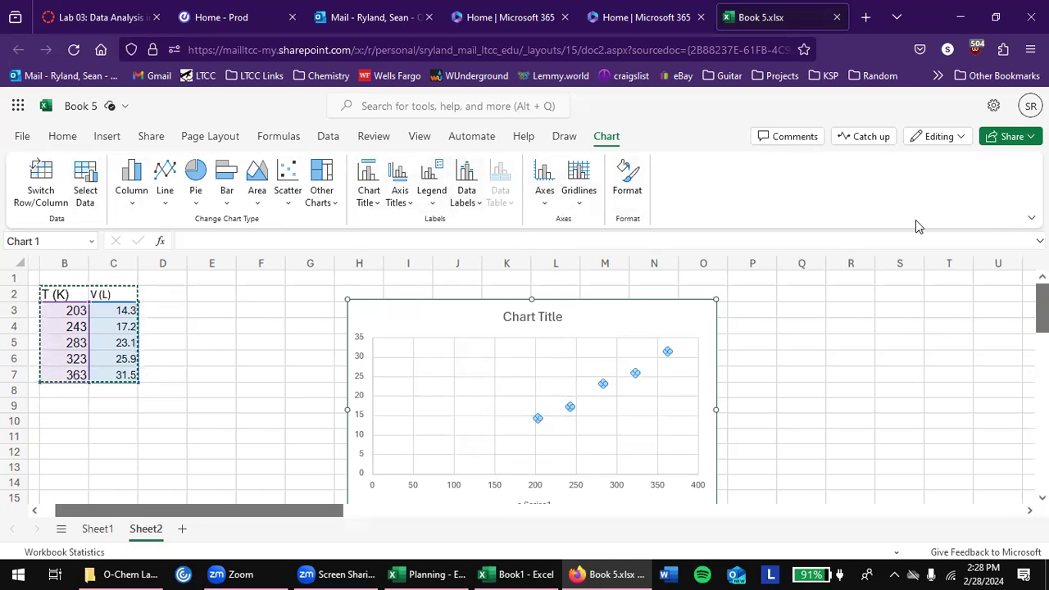
pyautogui.click(1031, 217)
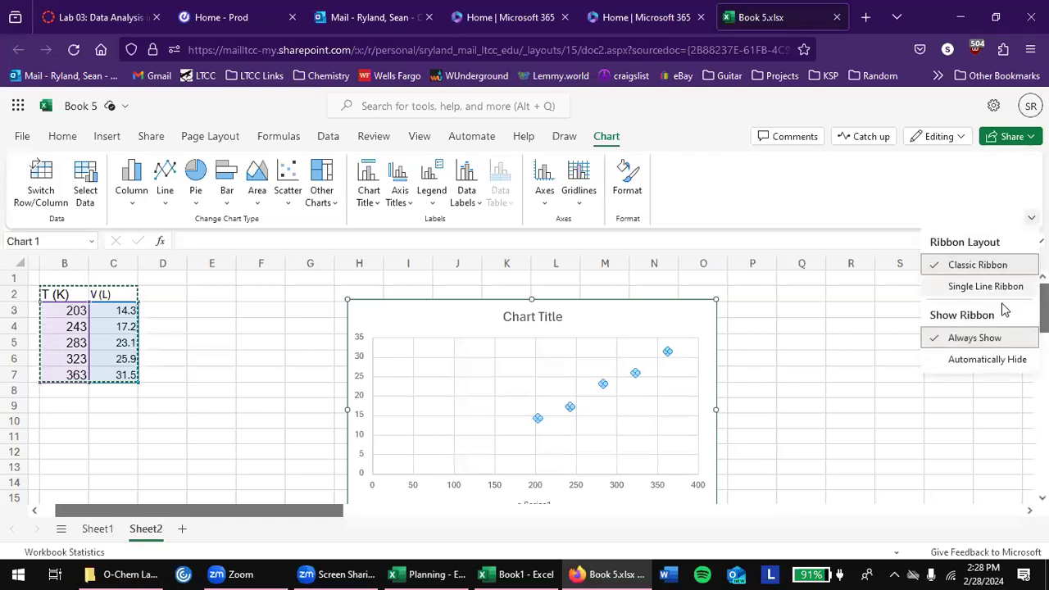
pyautogui.click(831, 208)
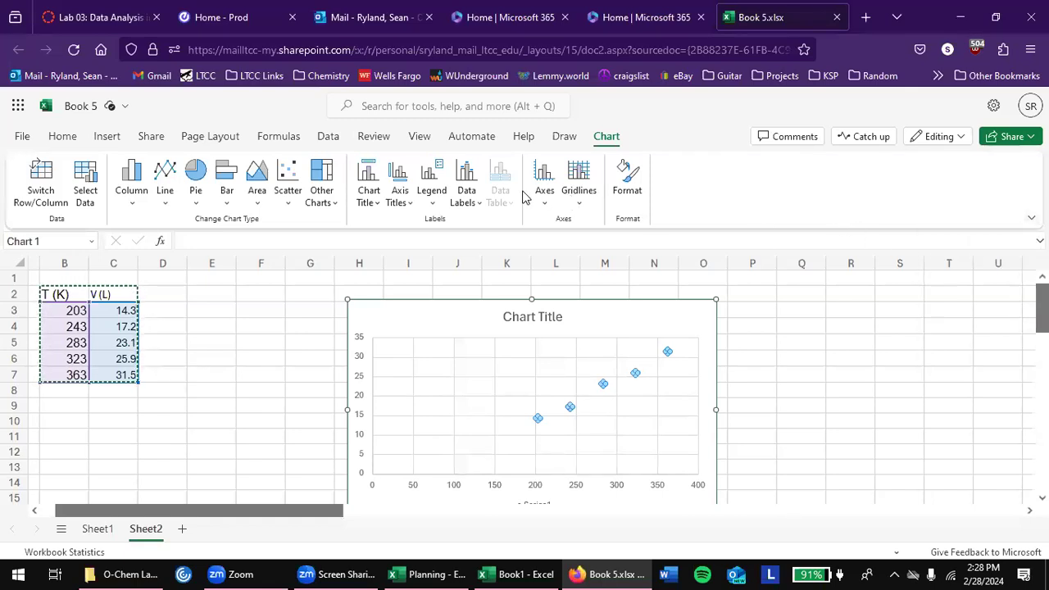
# Select the chart's data points and examine the series' data source settings
pyautogui.rightClick(592, 394)
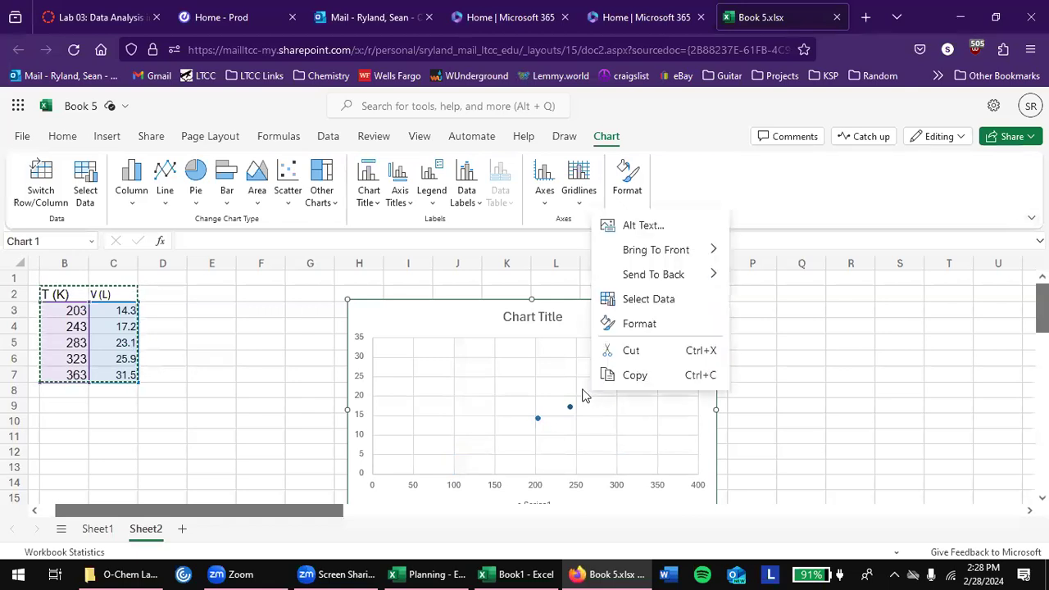
pyautogui.click(569, 410)
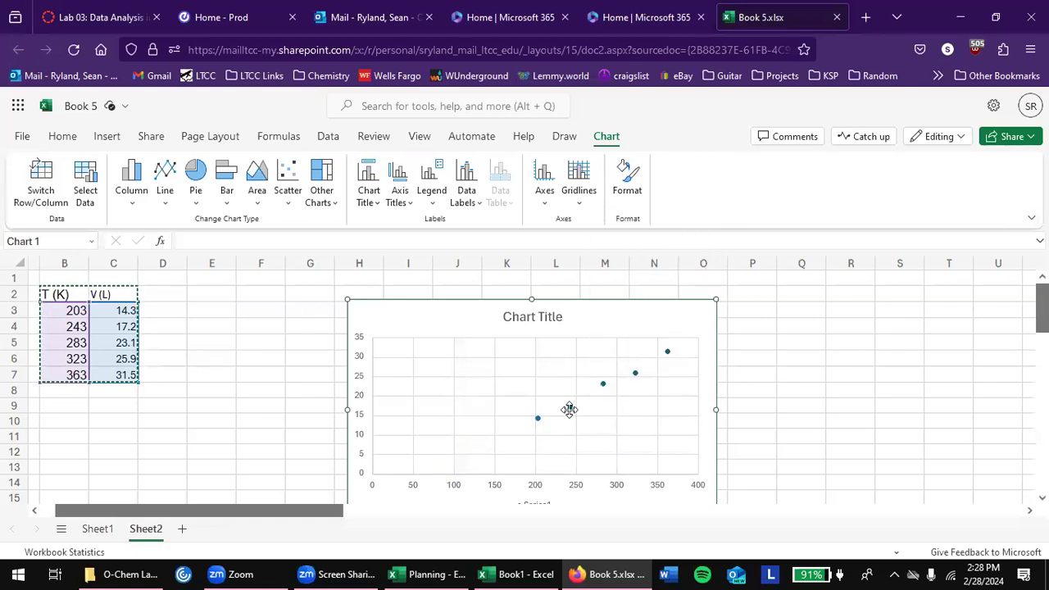
pyautogui.click(570, 408)
pyautogui.rightClick(570, 408)
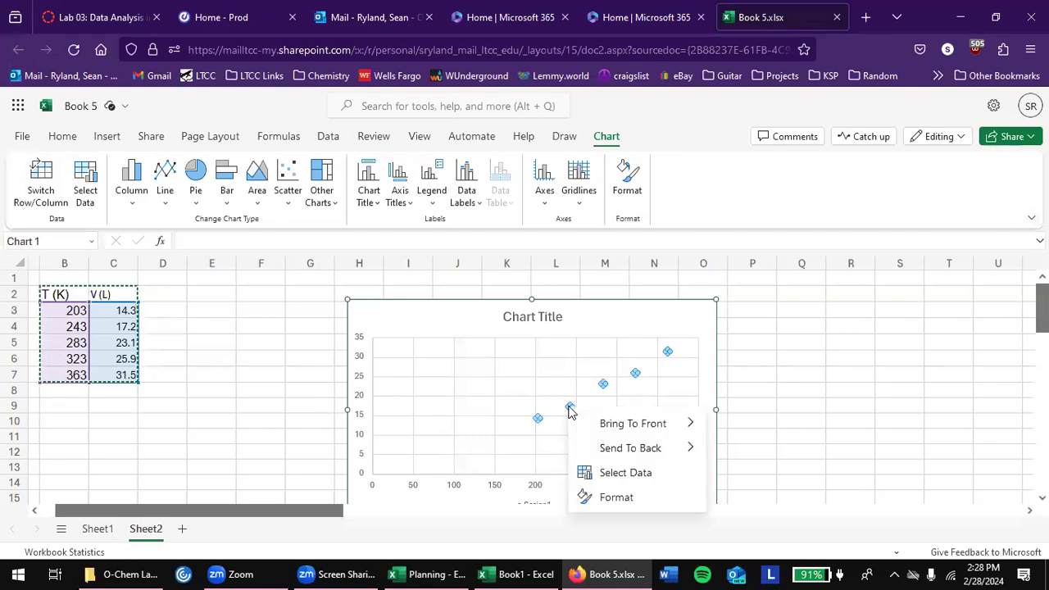
pyautogui.click(626, 473)
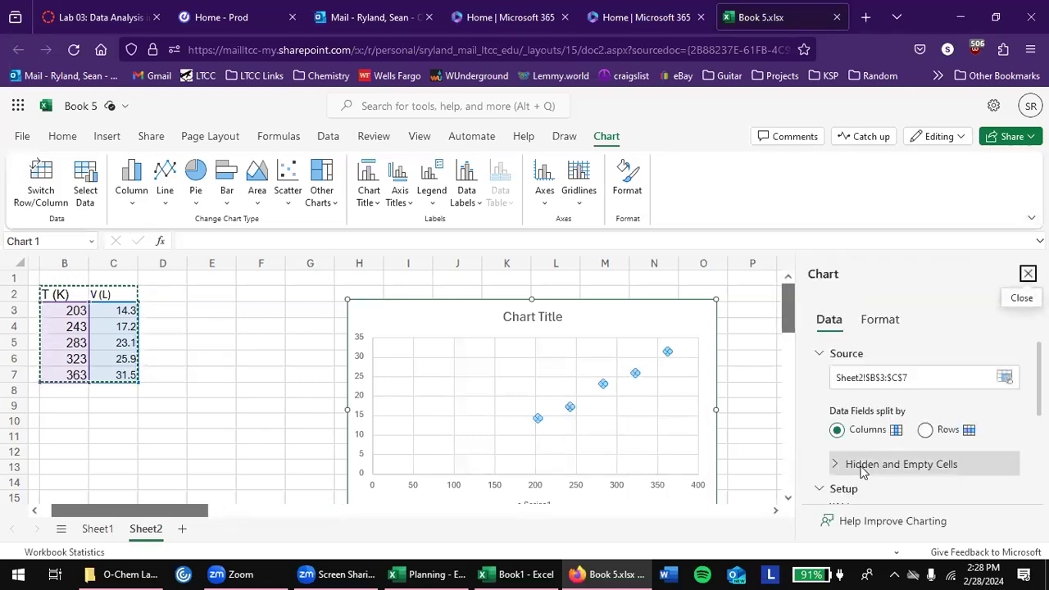
pyautogui.scroll(-5, 860, 472)
pyautogui.scroll(5, 860, 472)
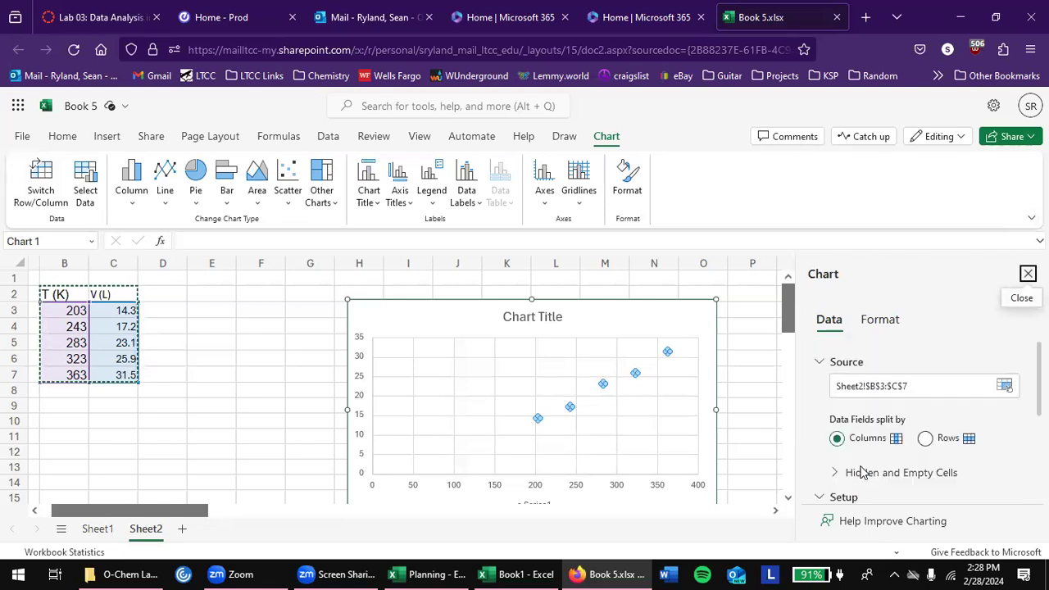
# Review the chart's format settings down to the Series 1 options, and return to the data settings
pyautogui.click(883, 326)
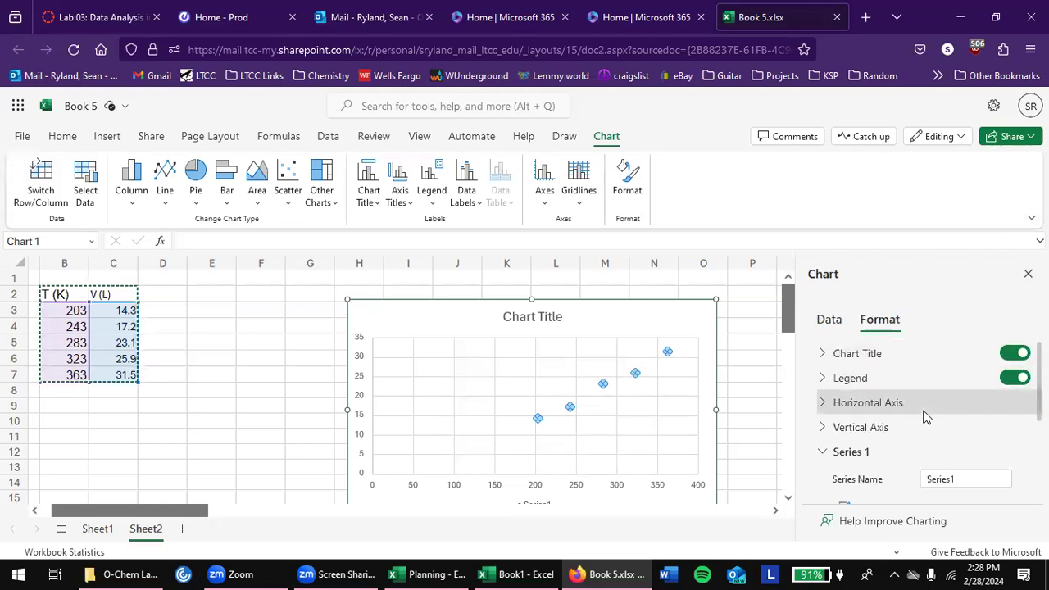
pyautogui.scroll(-4, 924, 417)
pyautogui.scroll(2, 923, 417)
pyautogui.scroll(-2, 924, 417)
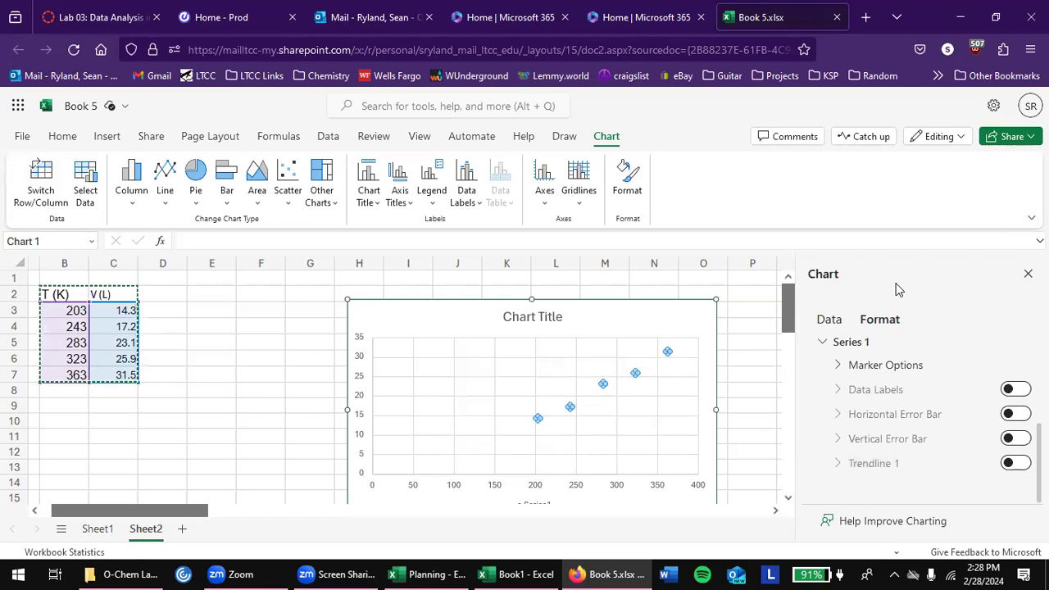
pyautogui.click(834, 320)
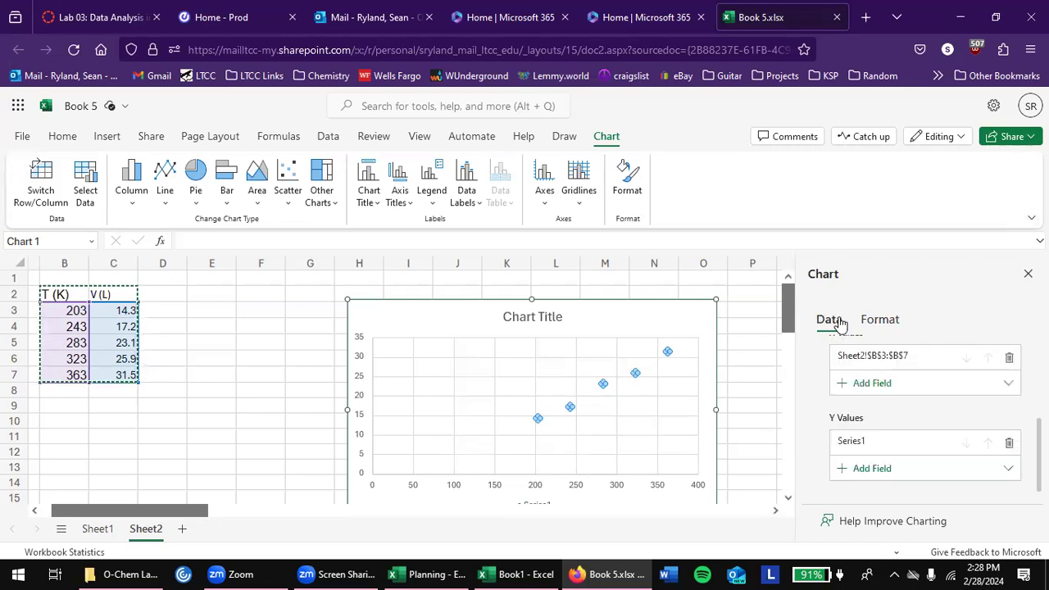
# Add a linear trendline to Series 1 of the scatter chart
pyautogui.click(882, 319)
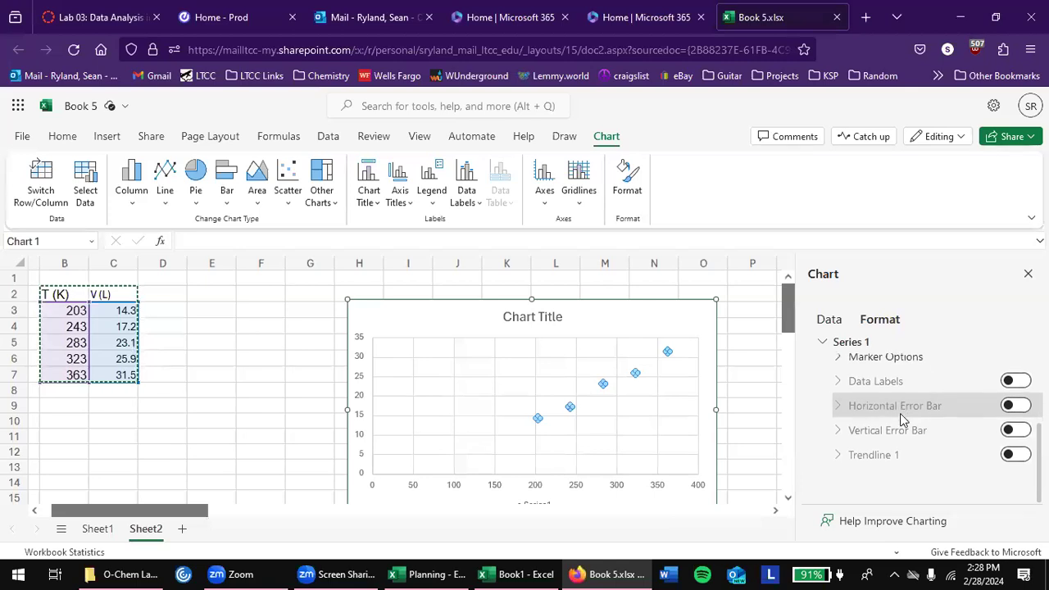
pyautogui.click(1010, 463)
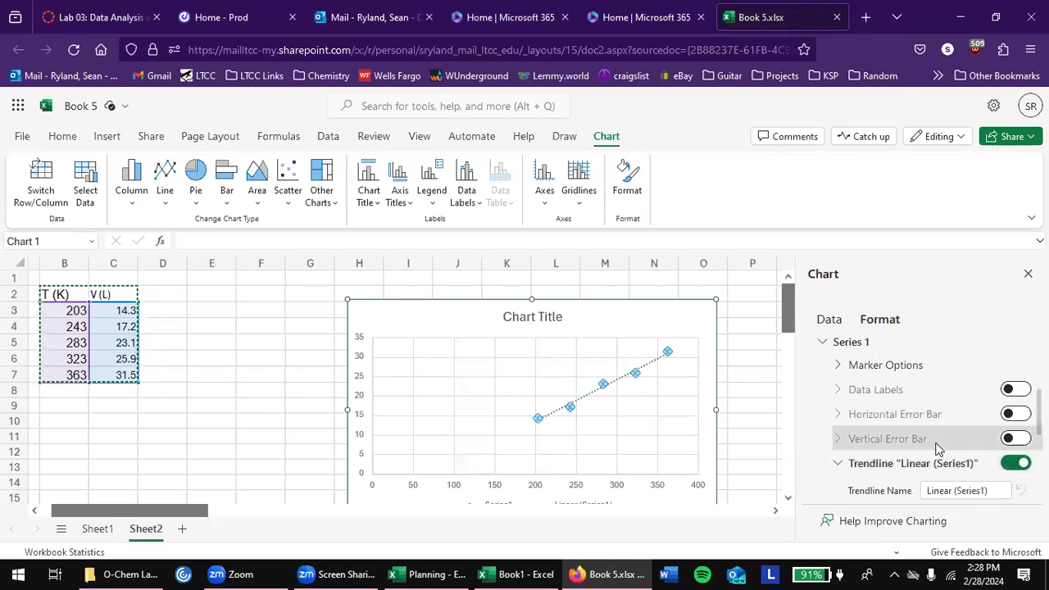
pyautogui.scroll(-5, 934, 445)
pyautogui.scroll(5, 931, 448)
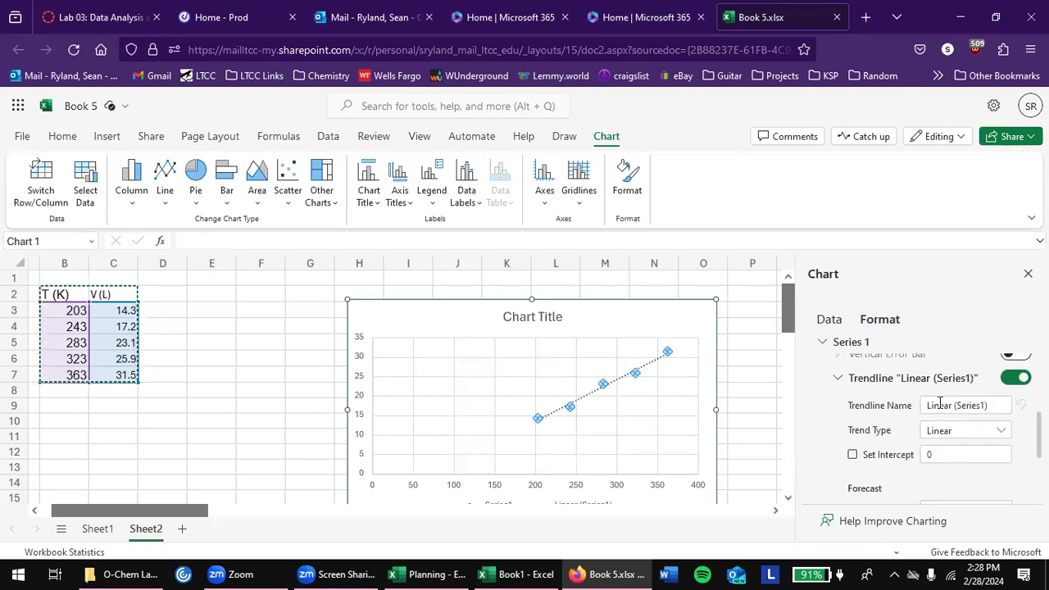
# Display the linear trendline's equation and R-squared value on the chart
pyautogui.scroll(-2, 970, 404)
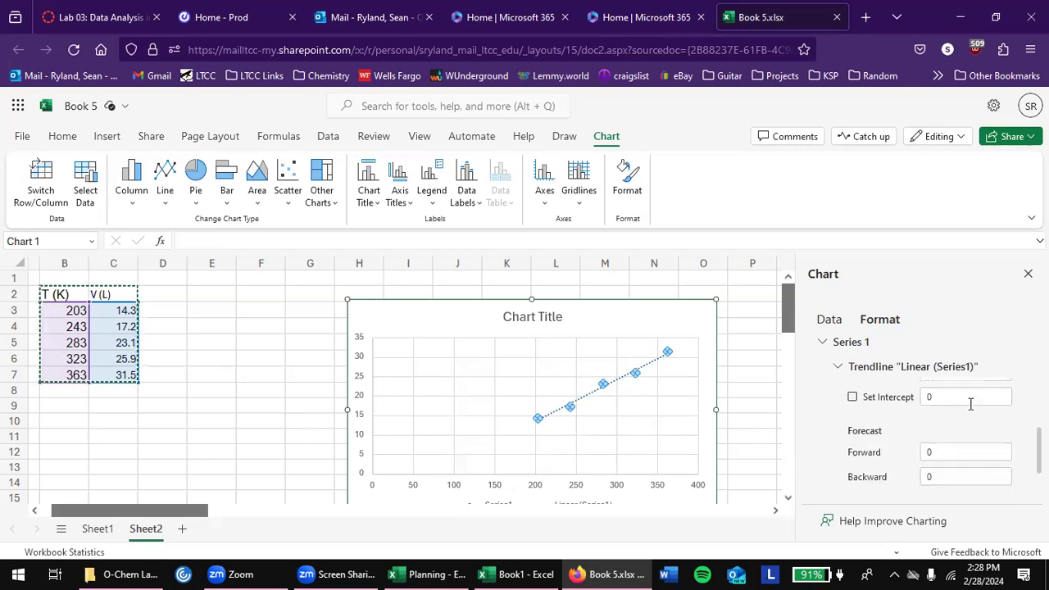
pyautogui.scroll(-3, 958, 421)
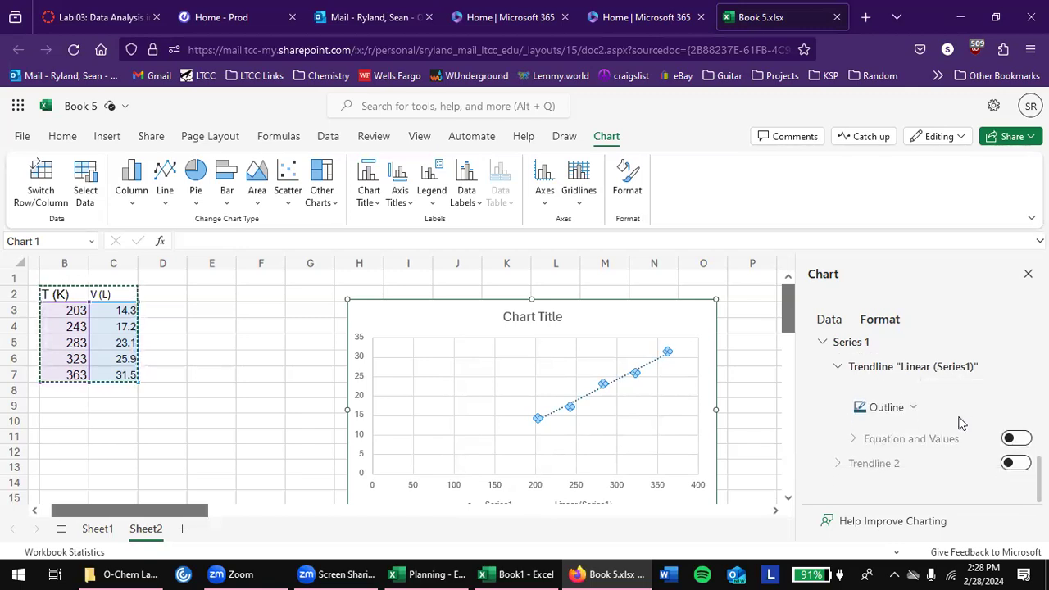
pyautogui.click(1012, 438)
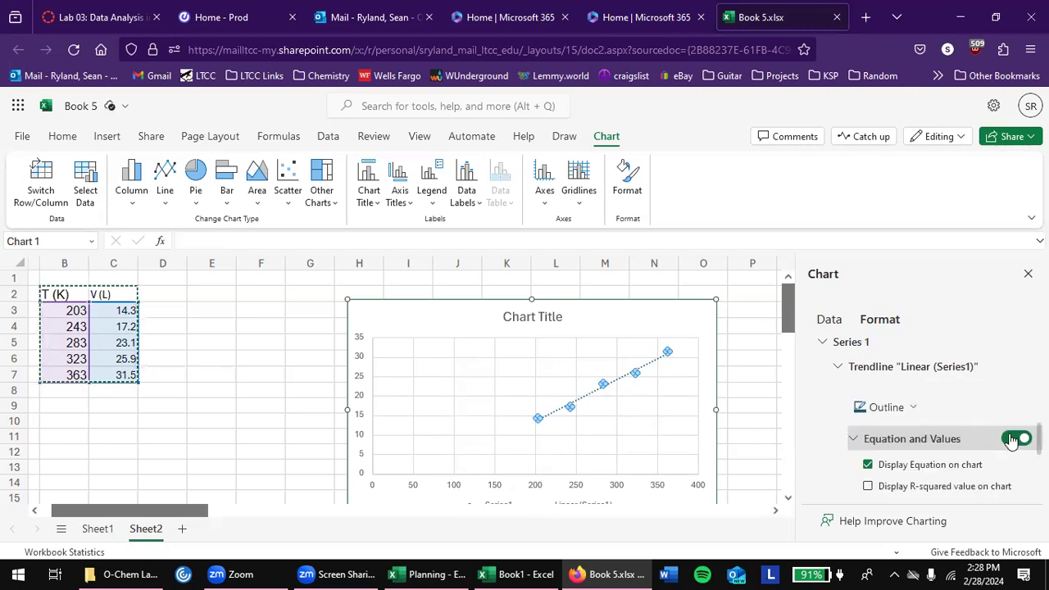
pyautogui.click(904, 486)
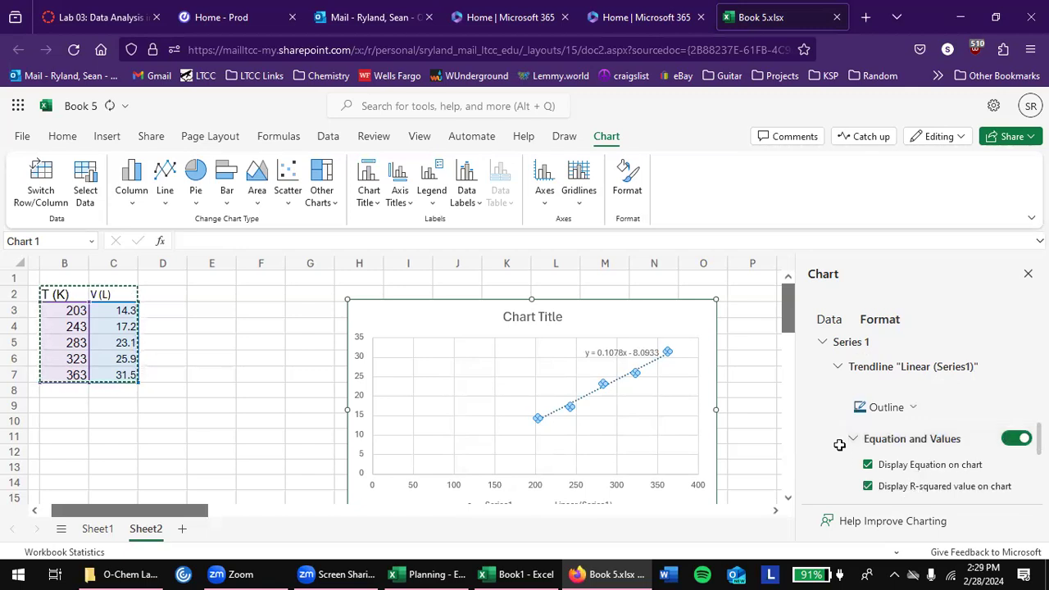
pyautogui.click(604, 350)
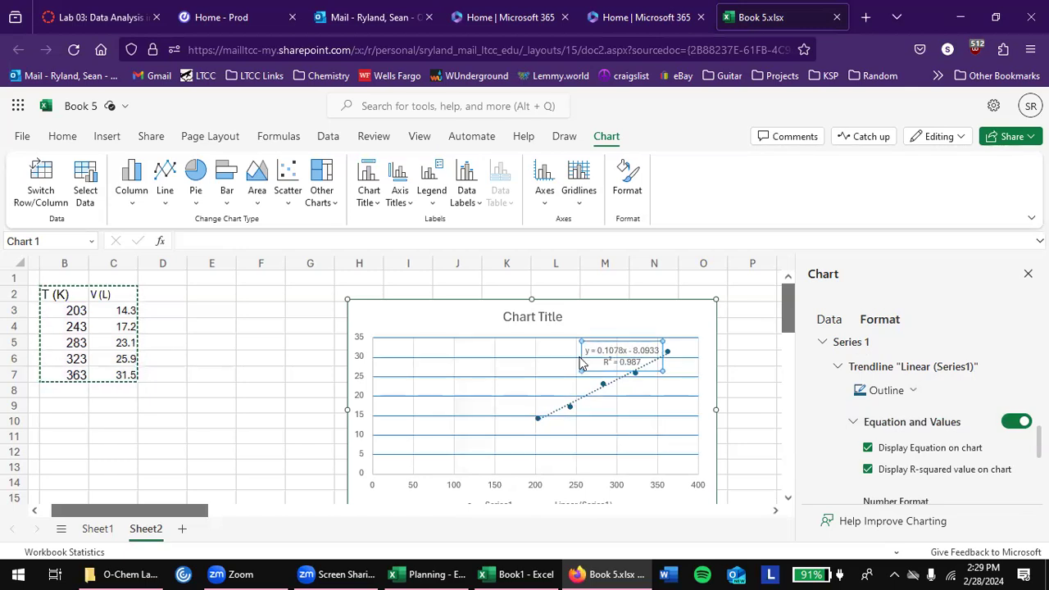
# Review the available trend types while keeping Linear, and examine the fit line, equation and R-squared label on the chart
pyautogui.hotkey('ctrl', '+')
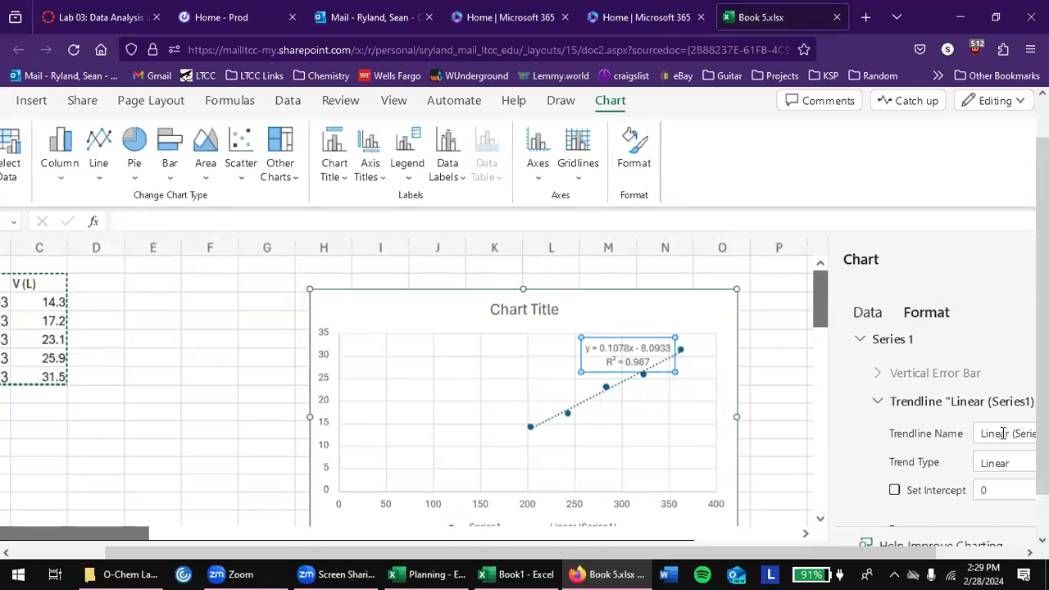
pyautogui.click(1001, 464)
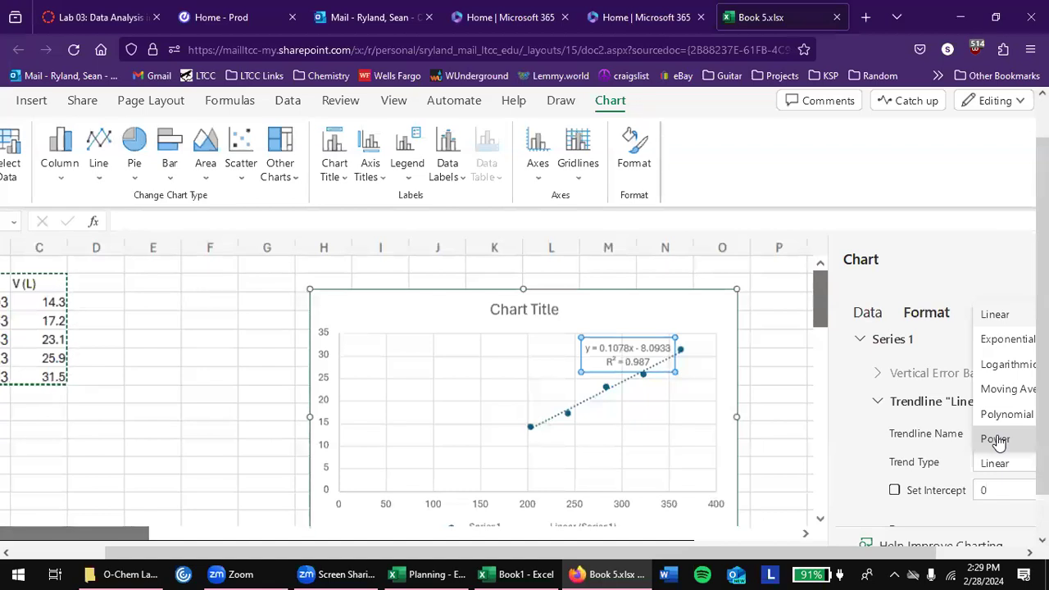
pyautogui.click(994, 315)
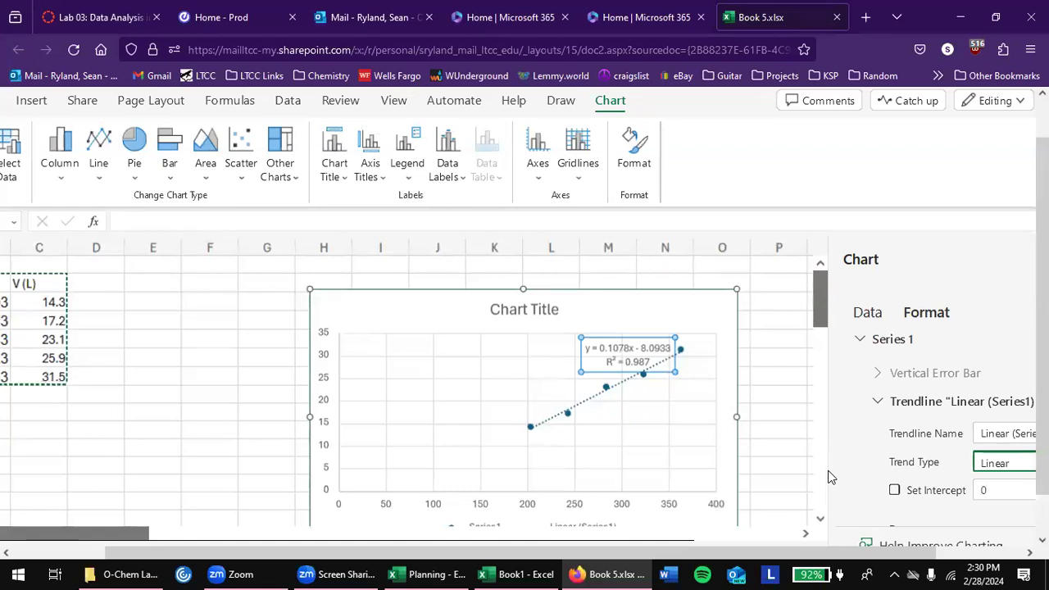
pyautogui.hscroll(1, 828, 477)
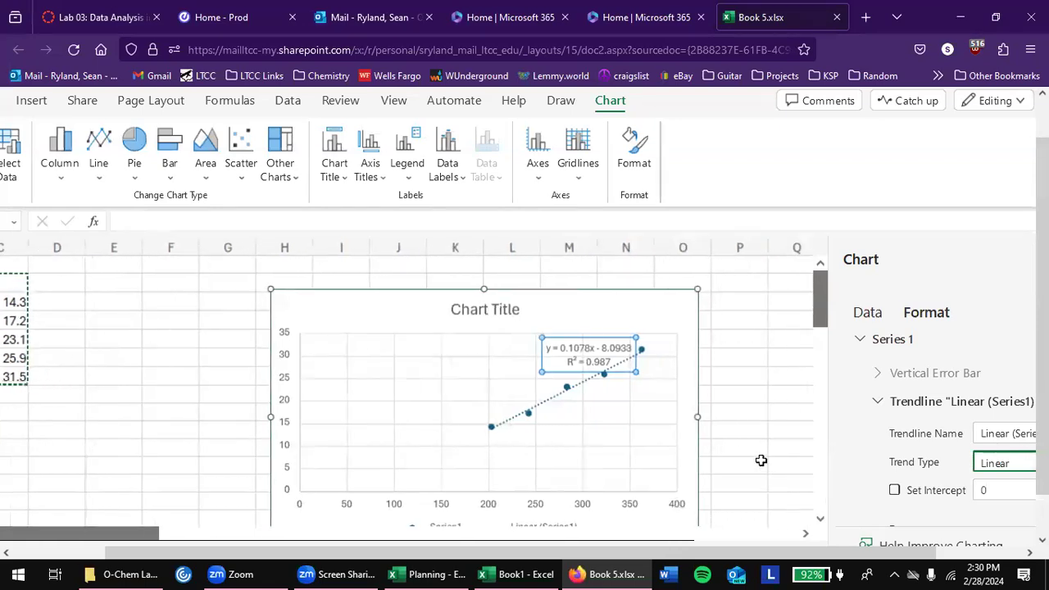
pyautogui.hscroll(1, 732, 454)
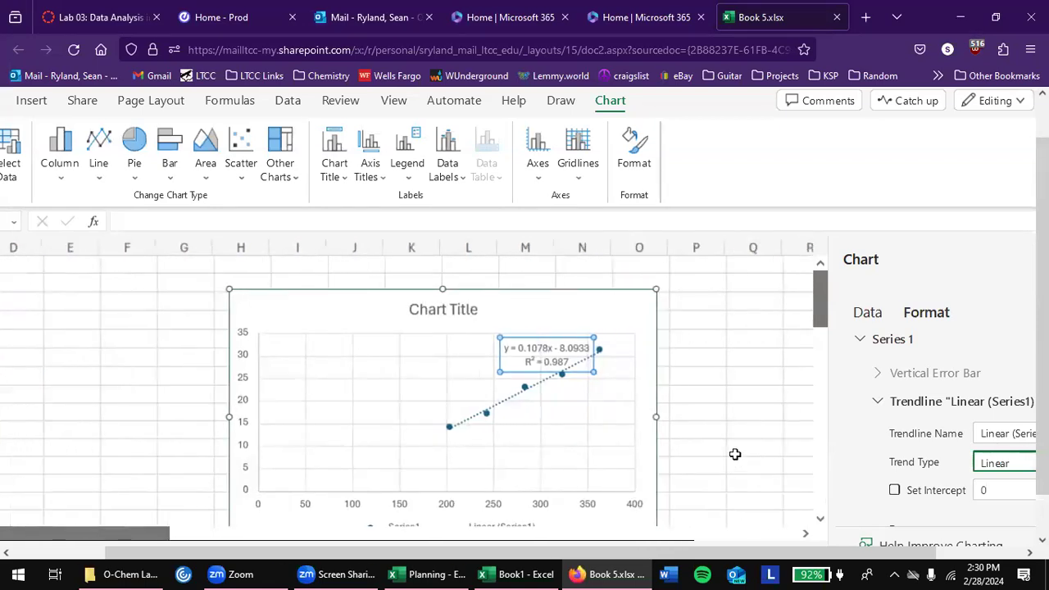
pyautogui.scroll(5, 735, 454)
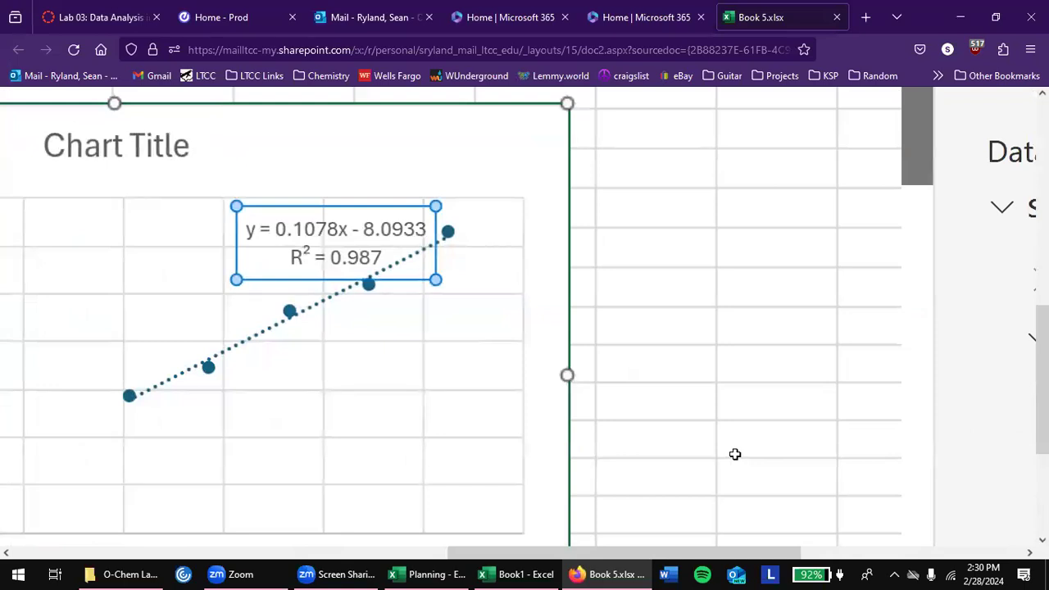
pyautogui.hscroll(-2, 735, 454)
pyautogui.scroll(-3, 735, 454)
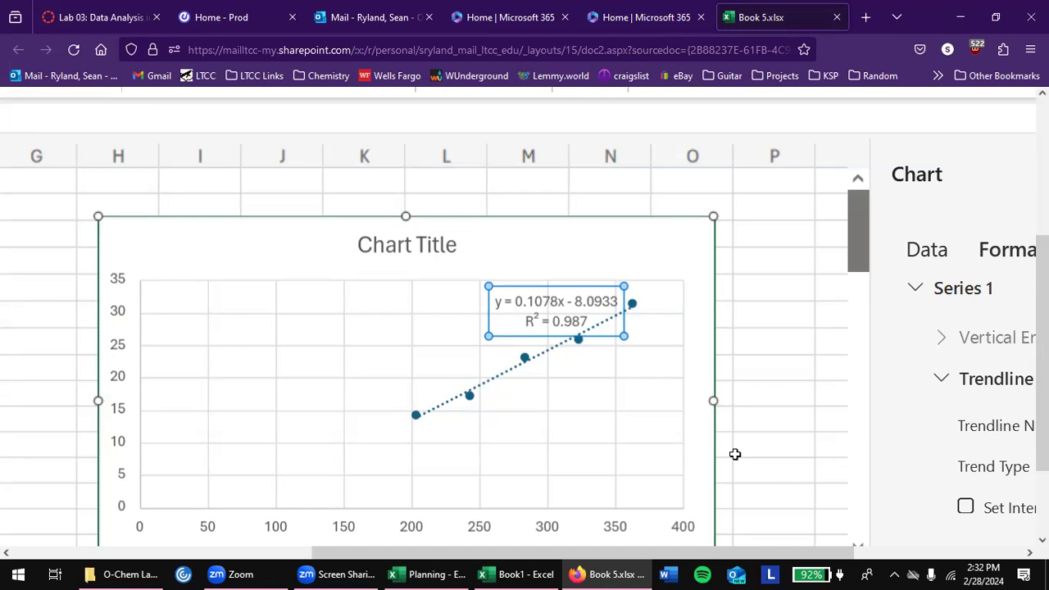
# Calculate the slope of the fit in cell E3 with SLOPE, using C3:C7 as known ys and B3:B7 as known xs
pyautogui.click(735, 453)
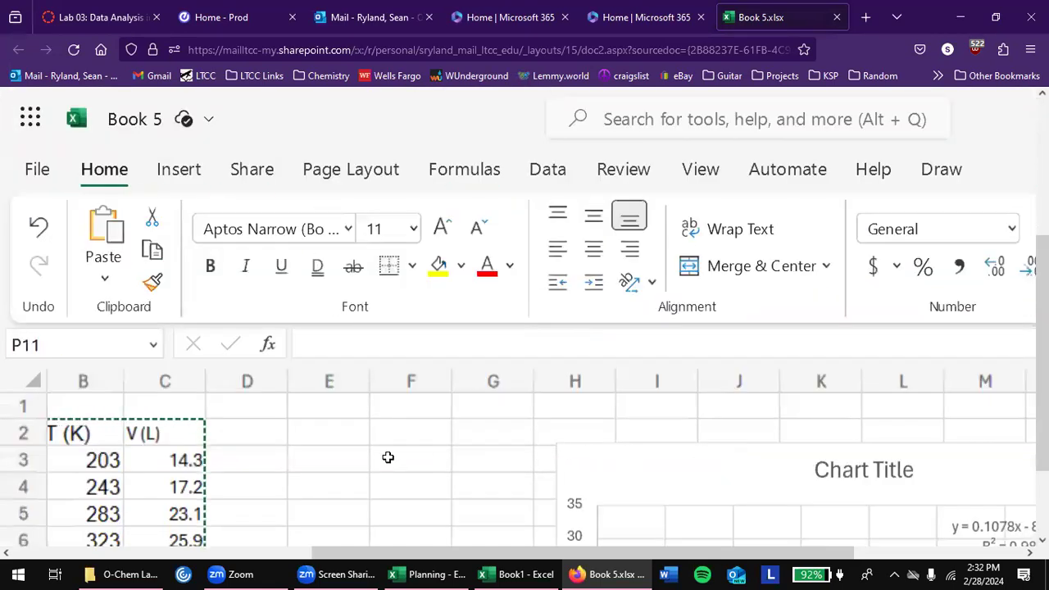
pyautogui.click(321, 464)
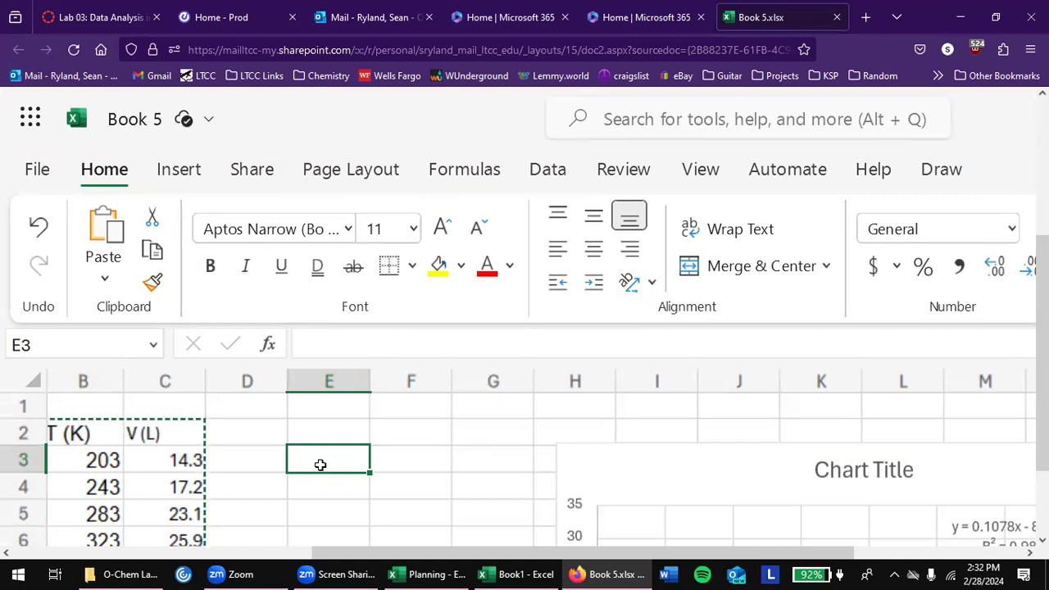
pyautogui.scroll(-1, 319, 465)
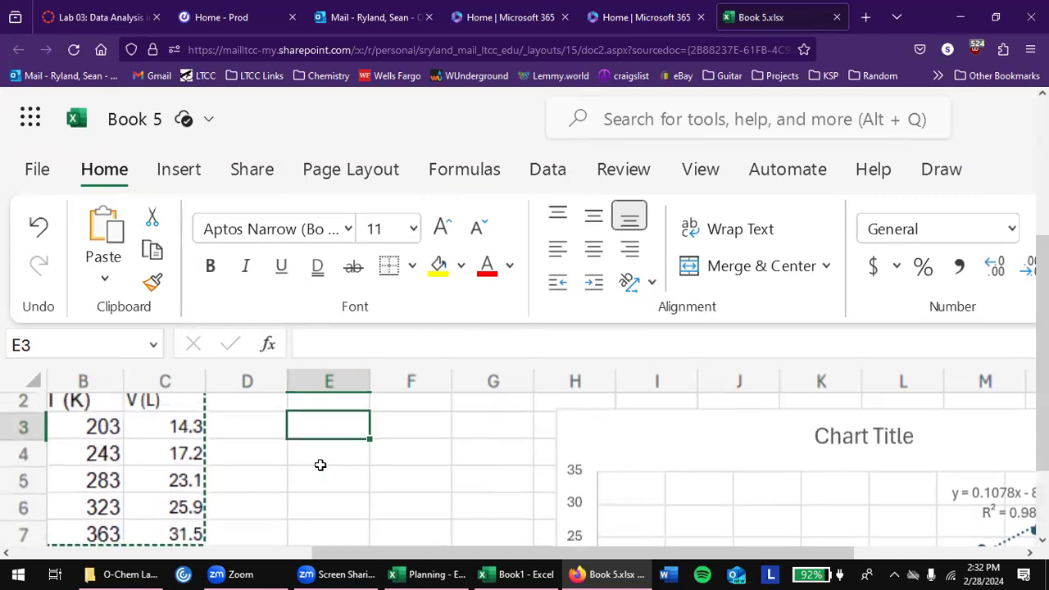
pyautogui.write('=')
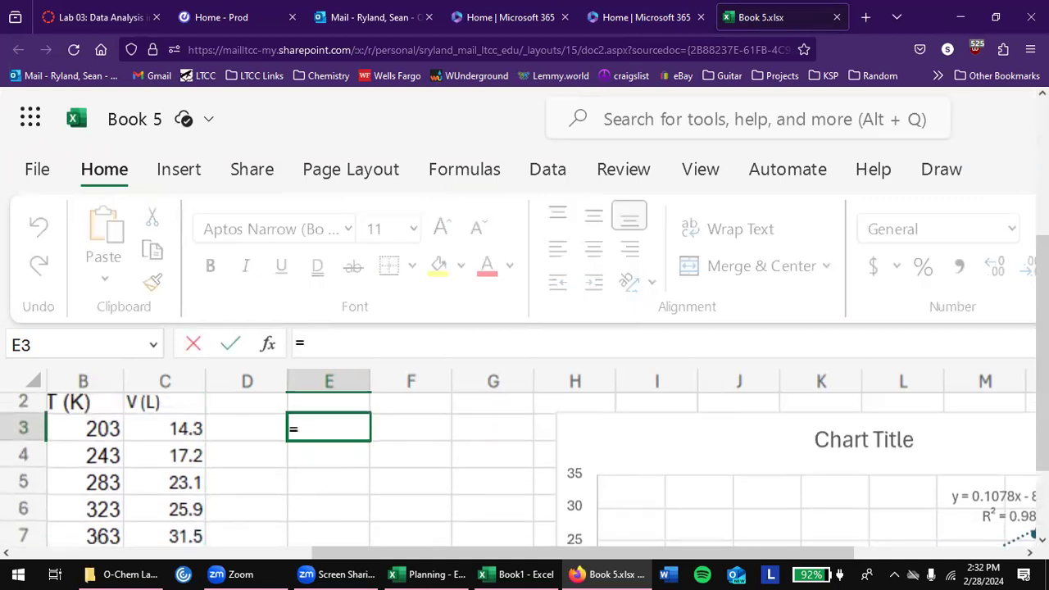
pyautogui.write('slope(')
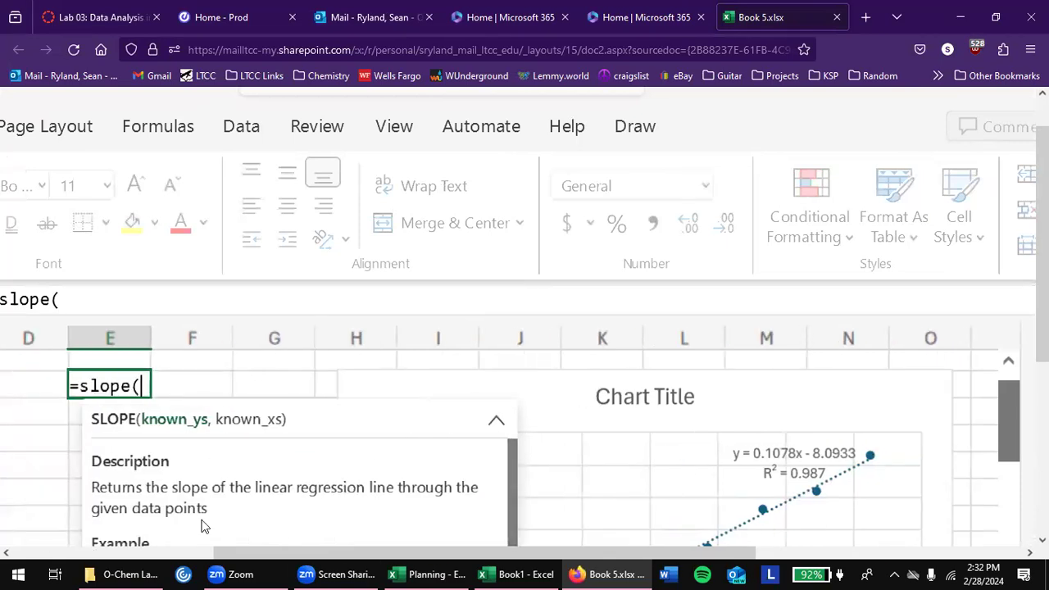
pyautogui.hscroll(-4, 204, 526)
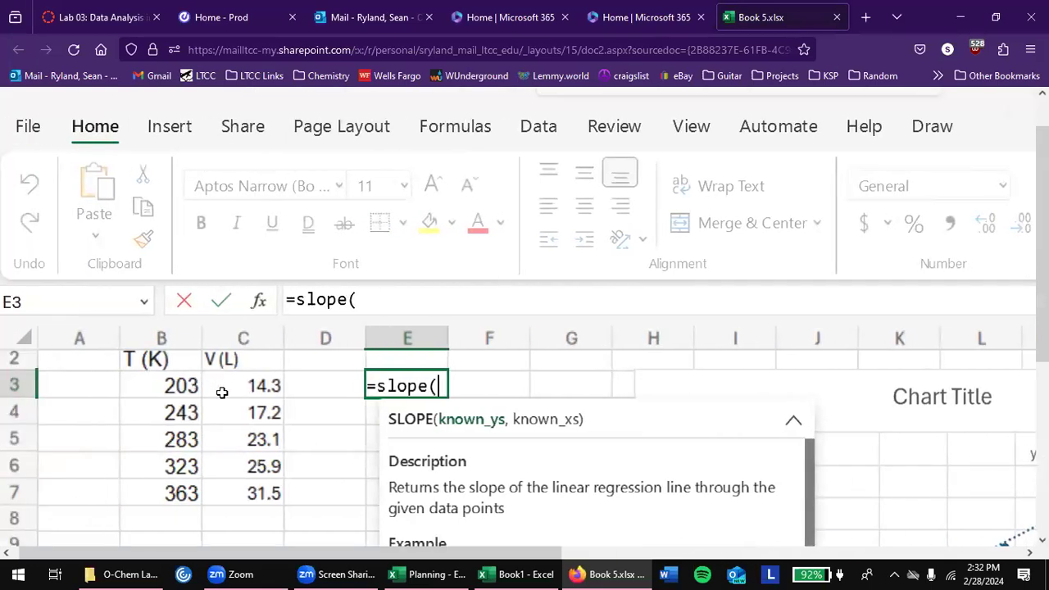
pyautogui.moveTo(218, 389); pyautogui.dragTo(235, 488)
pyautogui.write(',')
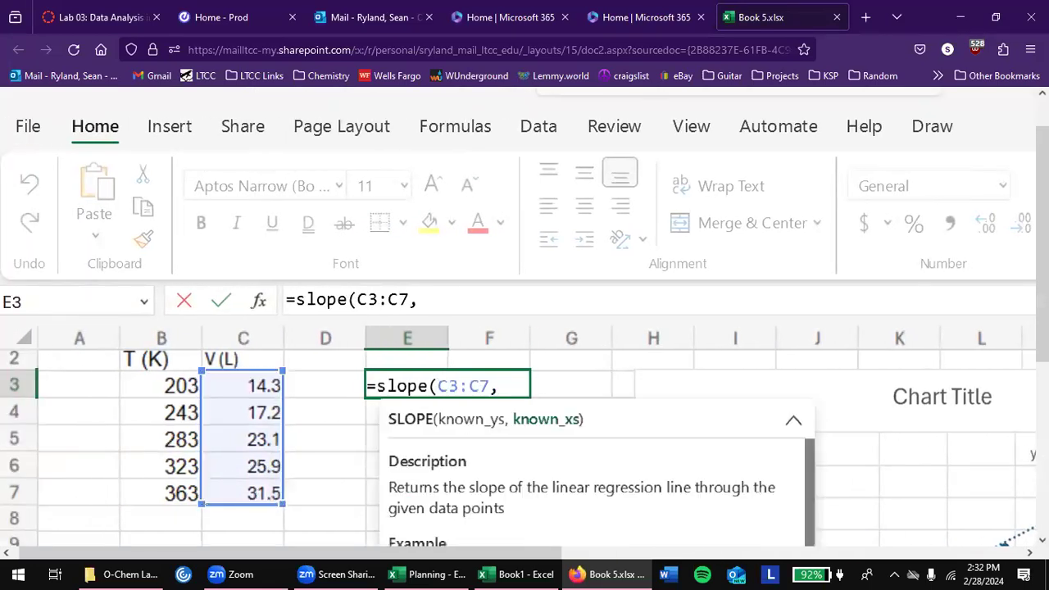
pyautogui.moveTo(182, 387); pyautogui.dragTo(178, 497)
pyautogui.write(')')
pyautogui.press('Return')
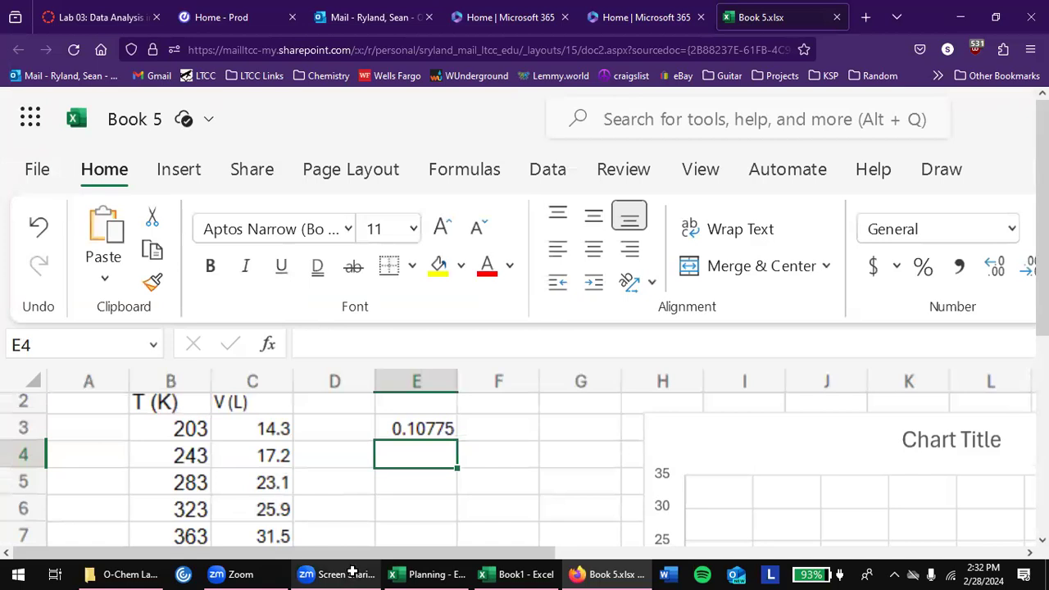
# Calculate the intercept of the fit in cell E4 with INTERCEPT(C3:C7,B3:B7)
pyautogui.write('=')
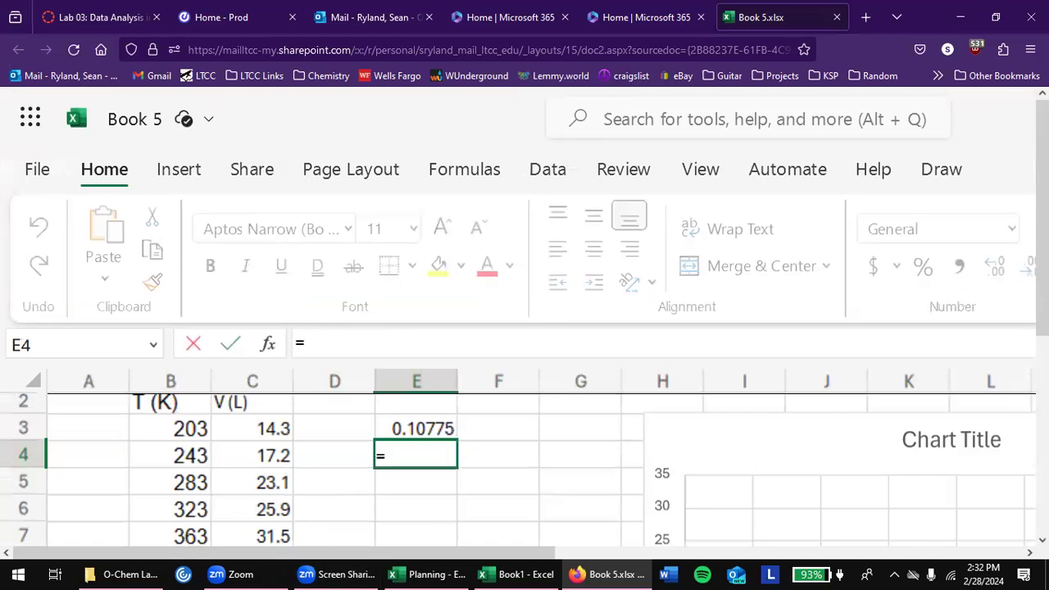
pyautogui.write('intercept(')
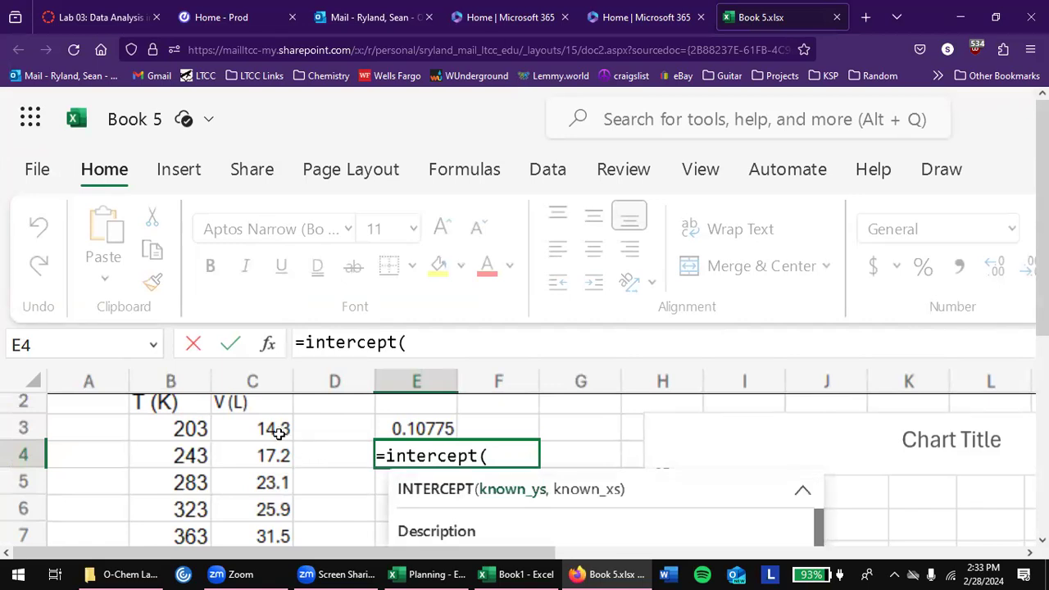
pyautogui.moveTo(278, 432); pyautogui.dragTo(270, 534)
pyautogui.write(',')
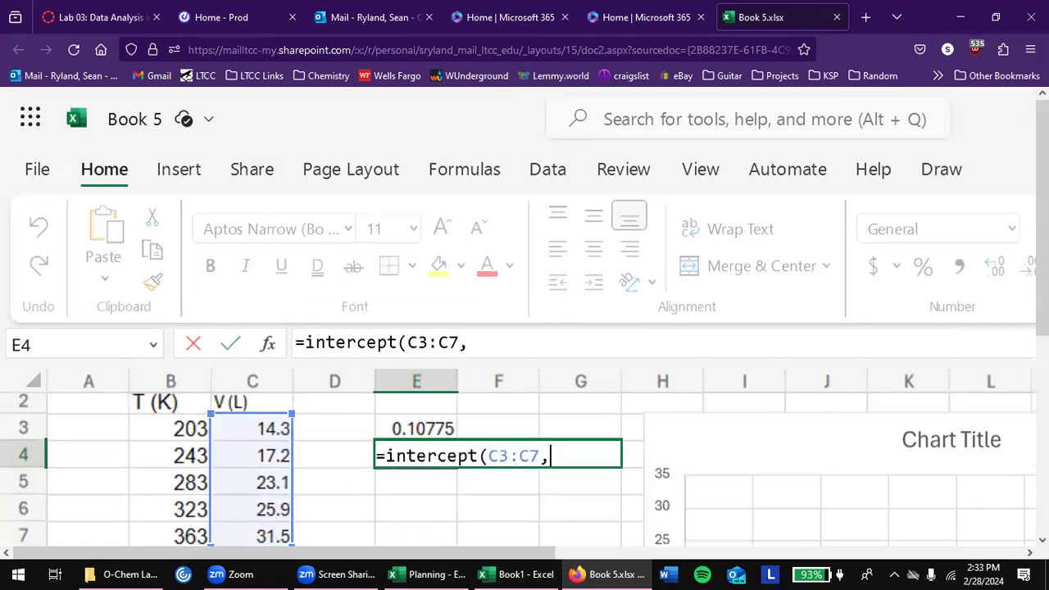
pyautogui.moveTo(178, 430); pyautogui.dragTo(185, 525)
pyautogui.write(')')
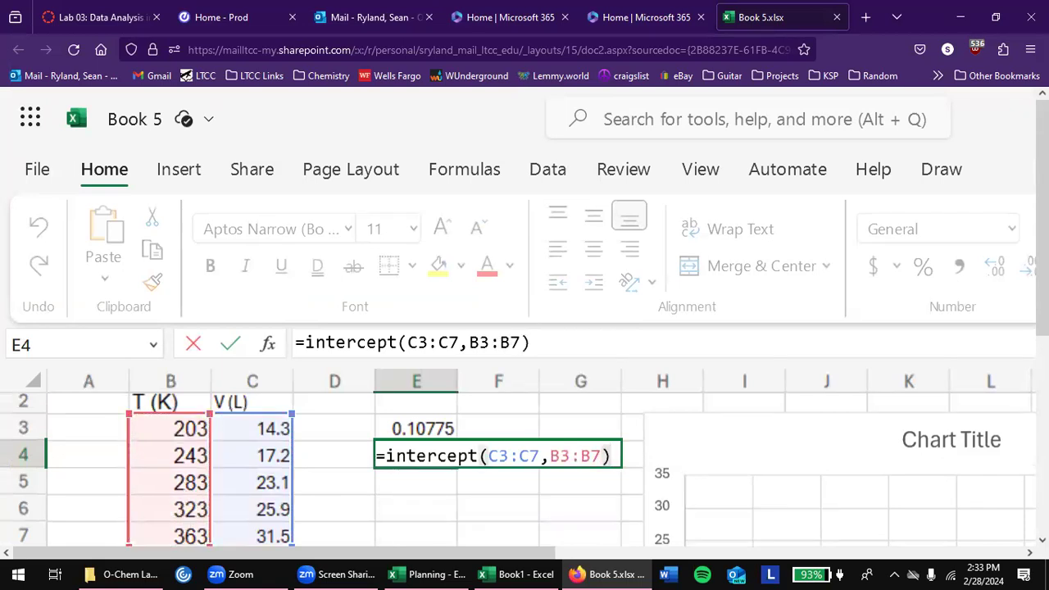
pyautogui.press('Return')
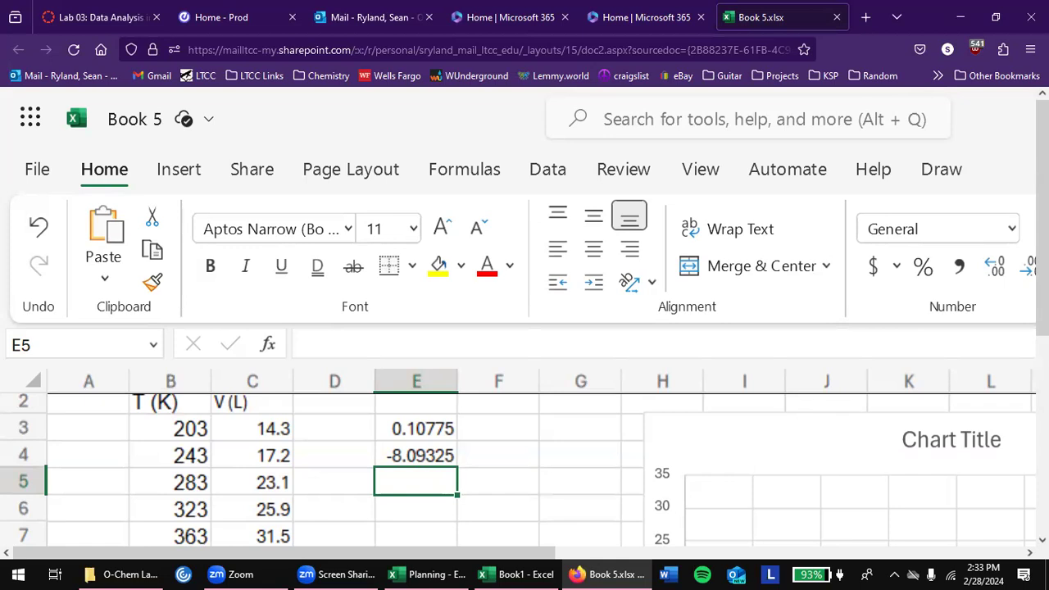
# Calculate the R-squared value in cell E5 with RSQ, using C3:C7 as known ys and B3:B7 as known xs
pyautogui.write('=')
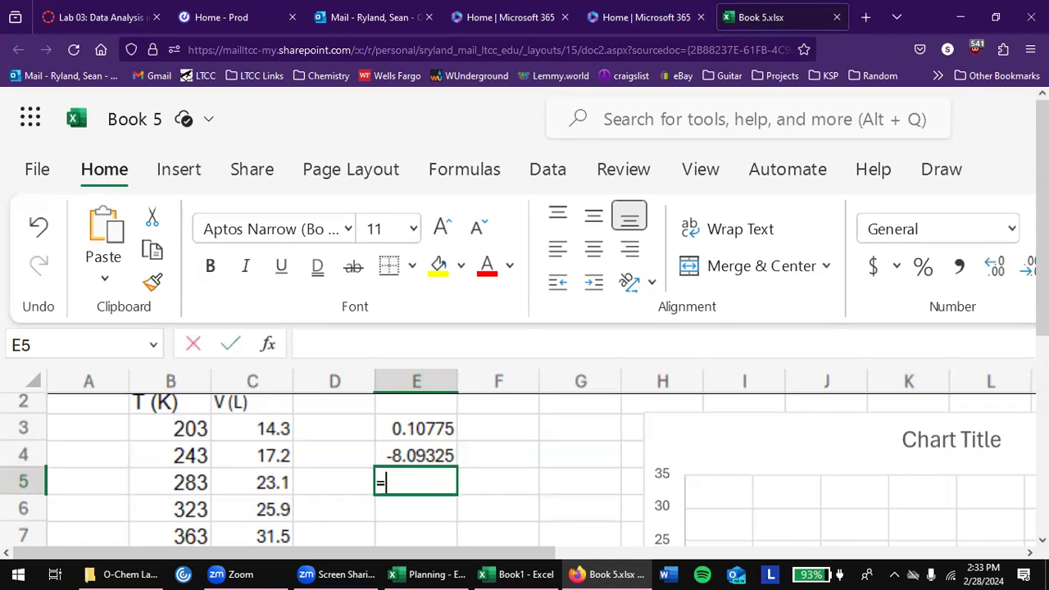
pyautogui.write('rsquared')
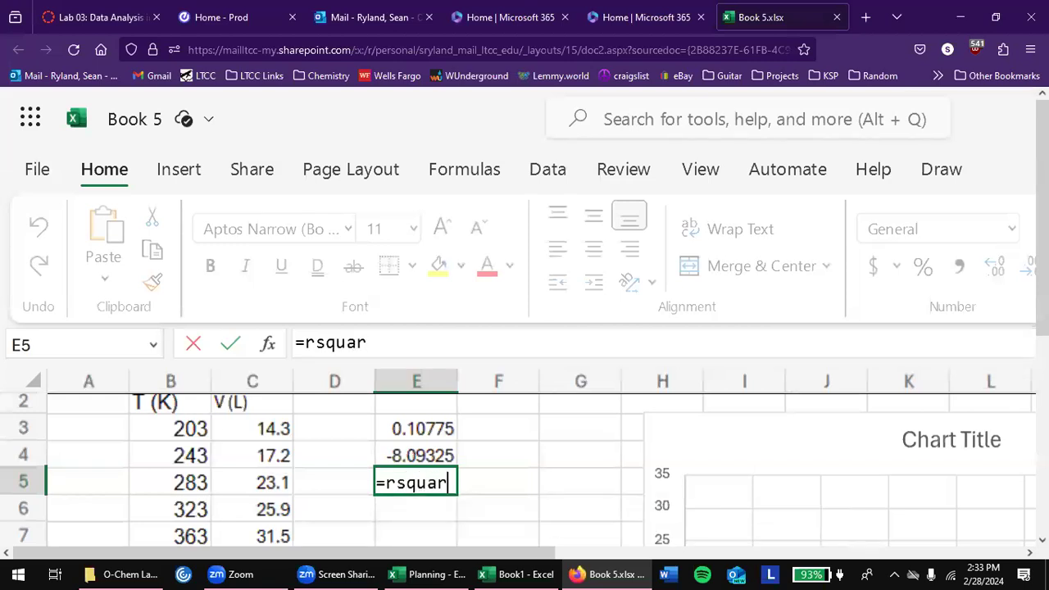
pyautogui.press('BackSpace')
pyautogui.press('BackSpace')
pyautogui.press('BackSpace')
pyautogui.press('BackSpace')
pyautogui.press('BackSpace')
pyautogui.press('BackSpace')
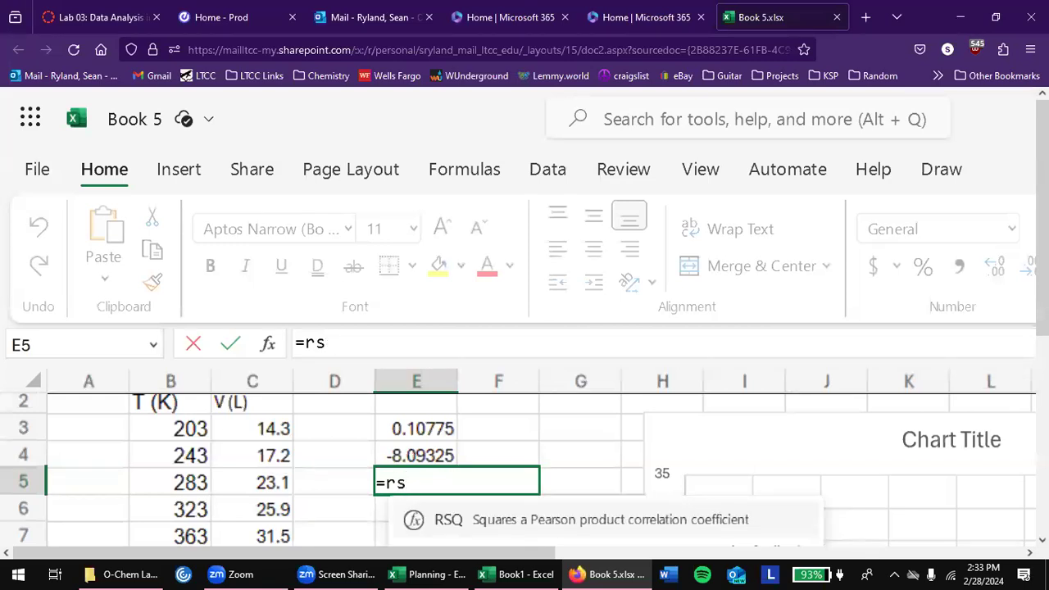
pyautogui.write('q(')
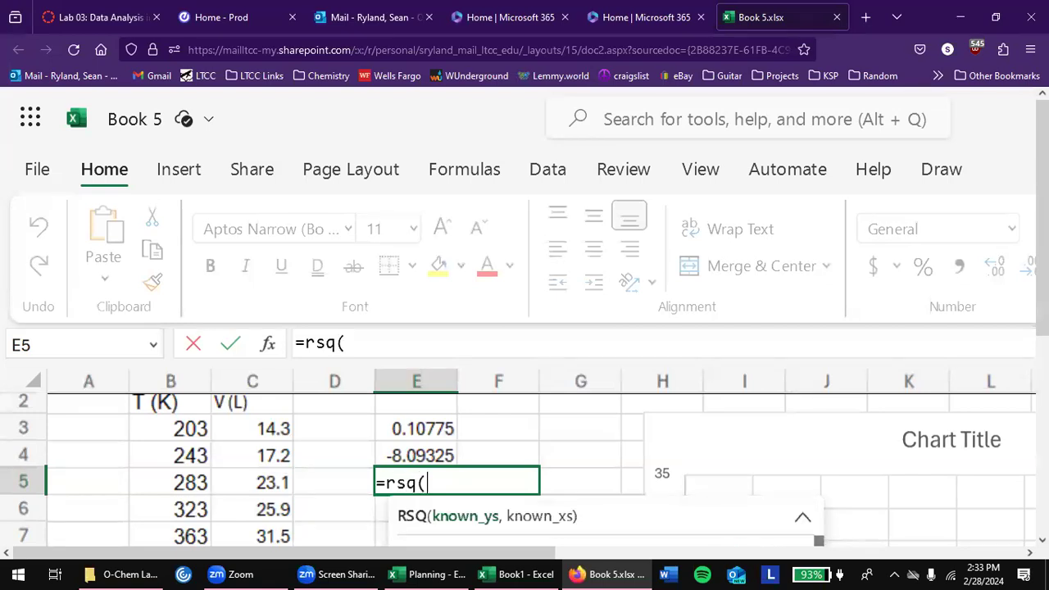
pyautogui.moveTo(241, 429); pyautogui.dragTo(241, 531)
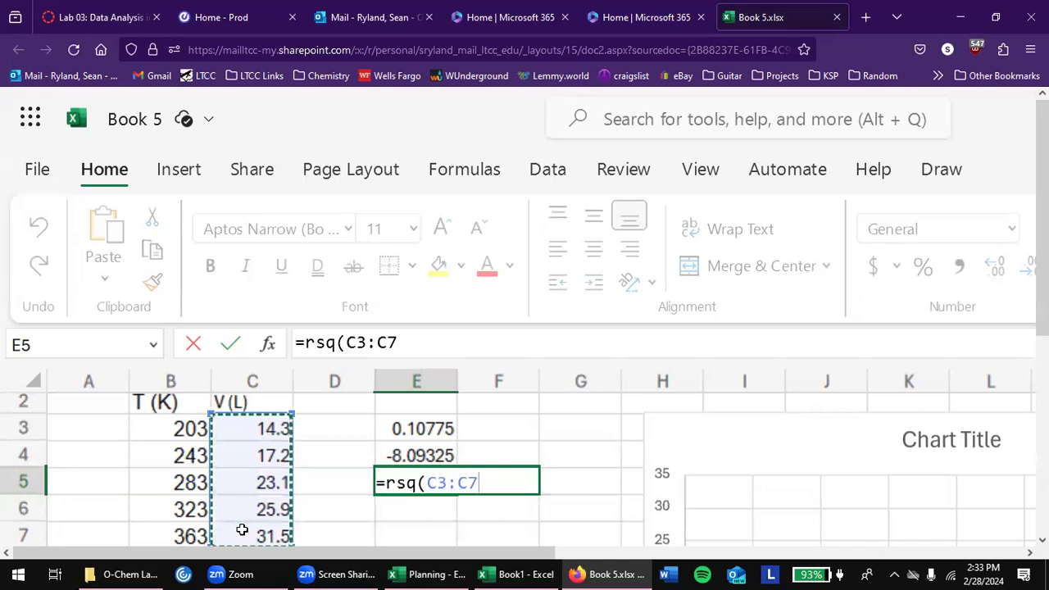
pyautogui.write(',')
pyautogui.moveTo(180, 428); pyautogui.dragTo(192, 536)
pyautogui.write(')')
pyautogui.press('Return')
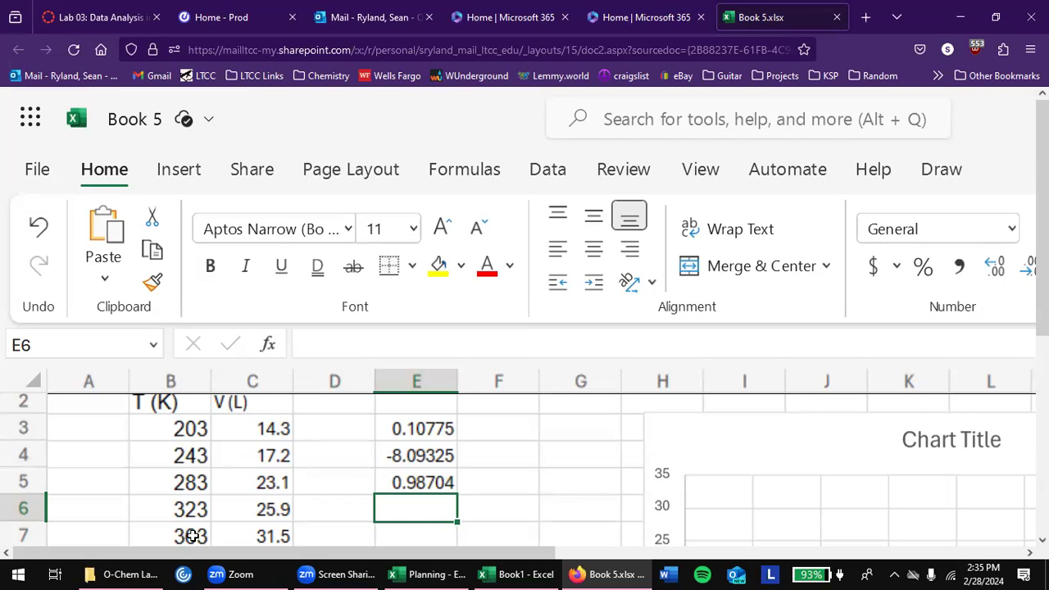
# Copy the temperature and volume table with its headers, range B2:C7
pyautogui.press('Left')
pyautogui.press('Left')
pyautogui.press('Left')
pyautogui.press('Up')
pyautogui.press('Up')
pyautogui.press('Up')
pyautogui.press('Up')
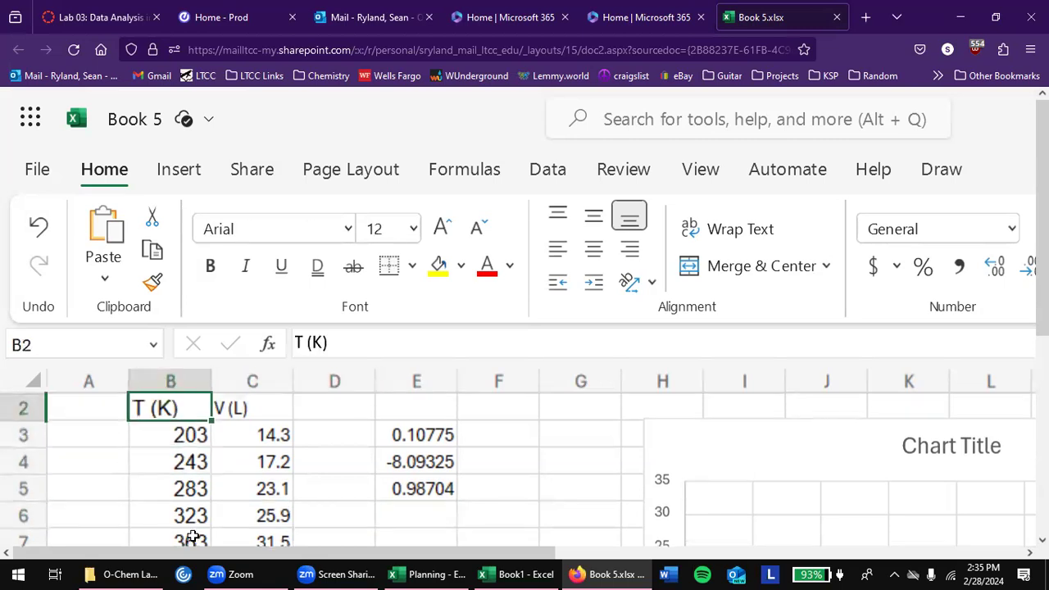
pyautogui.hotkey('shift', 'Right')
pyautogui.hotkey('shift', 'Down')
pyautogui.hotkey('shift', 'Down')
pyautogui.hotkey('shift', 'Down')
pyautogui.hotkey('shift', 'Down')
pyautogui.hotkey('shift', 'Down')
pyautogui.hotkey('ctrl', 'c')
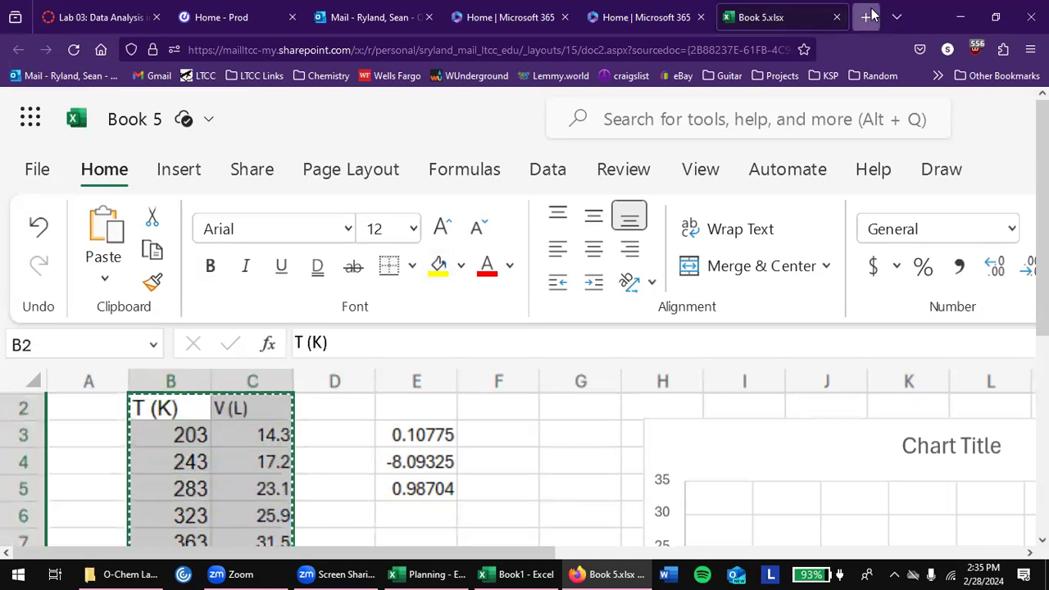
# Open a new browser tab and try a default web search for "google sheets", retrying the connection once
pyautogui.click(866, 17)
pyautogui.write('google sheets')
pyautogui.press('Return')
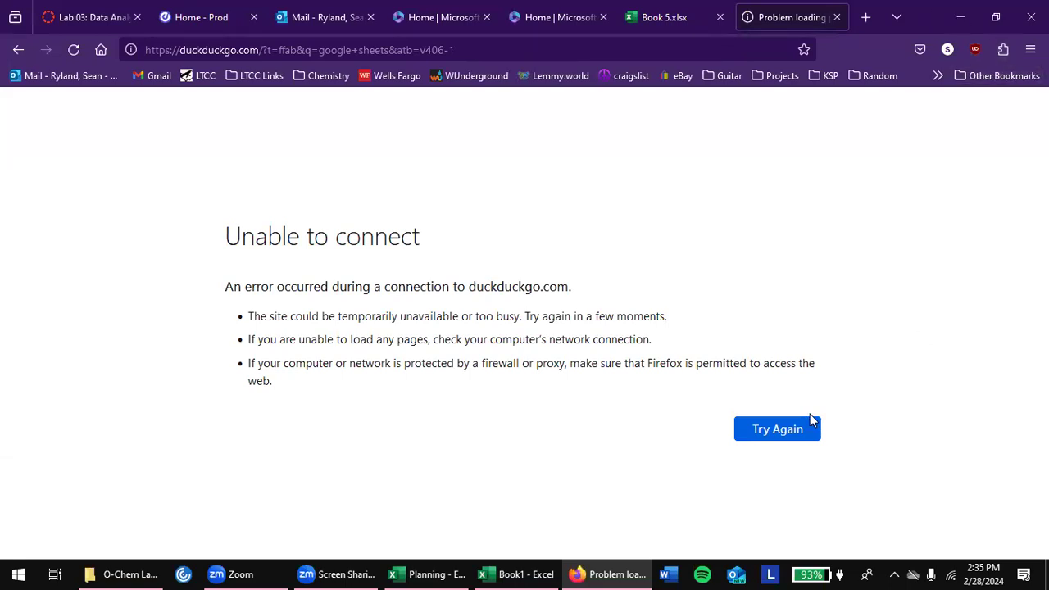
pyautogui.click(757, 433)
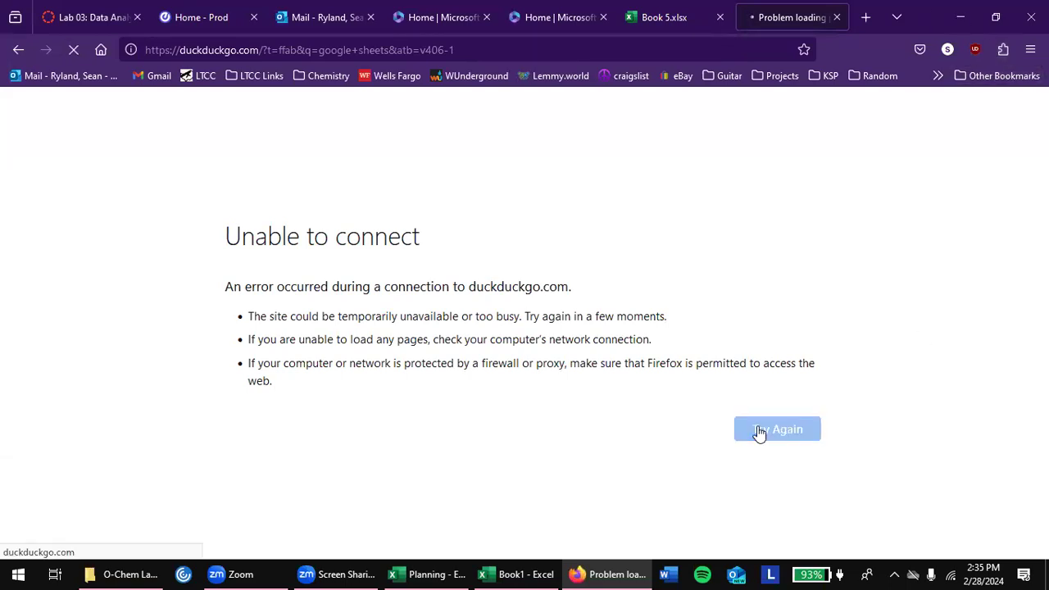
# Search for "google sheets" with Google instead, and go to the Google Sheets home screen through the Online Spreadsheet Editor result
pyautogui.click(267, 49)
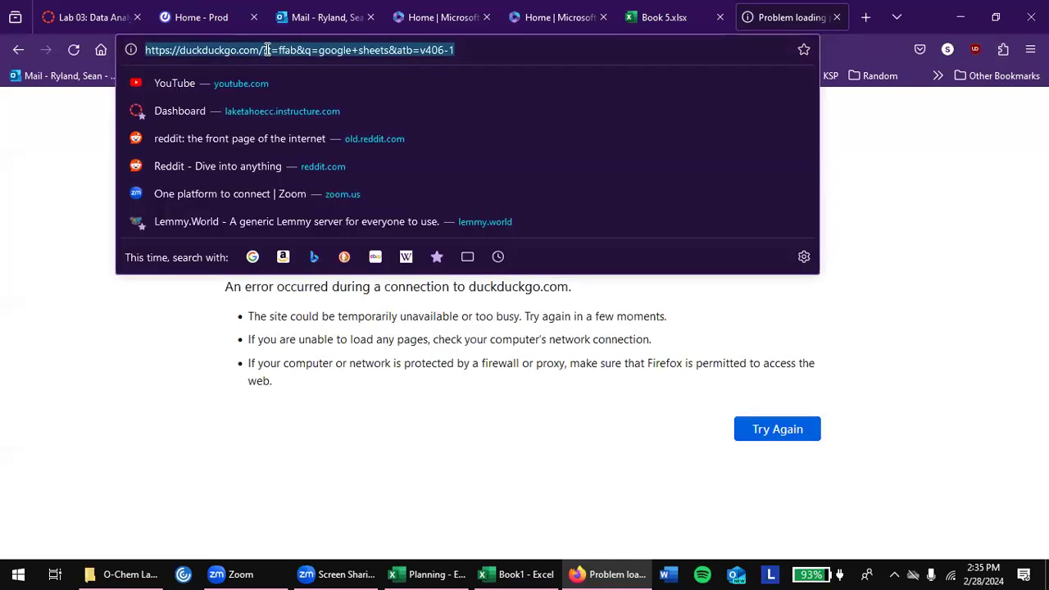
pyautogui.write('google.')
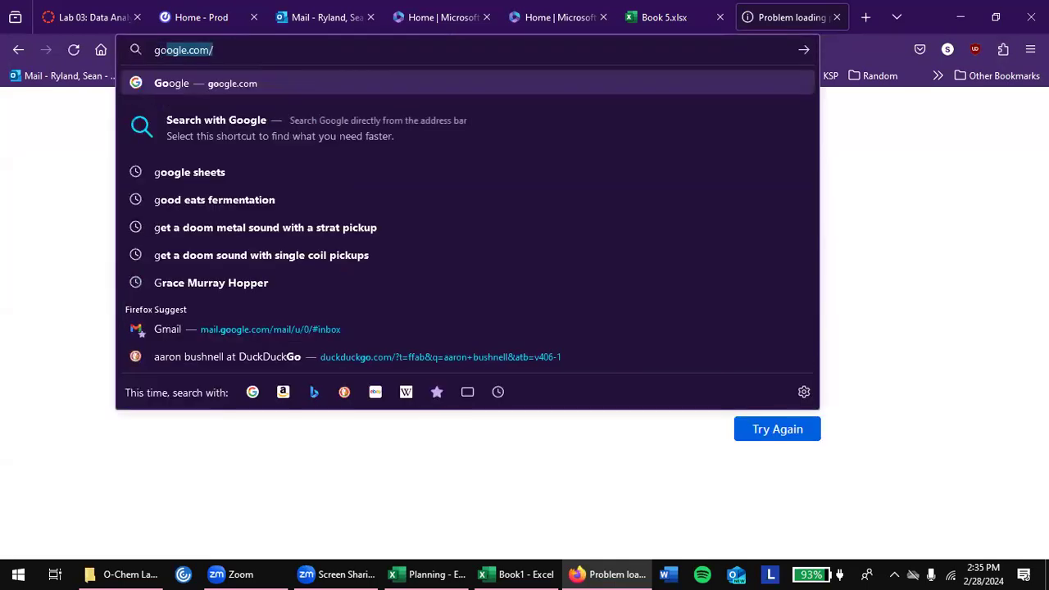
pyautogui.press('BackSpace')
pyautogui.press('BackSpace')
pyautogui.write('sheets')
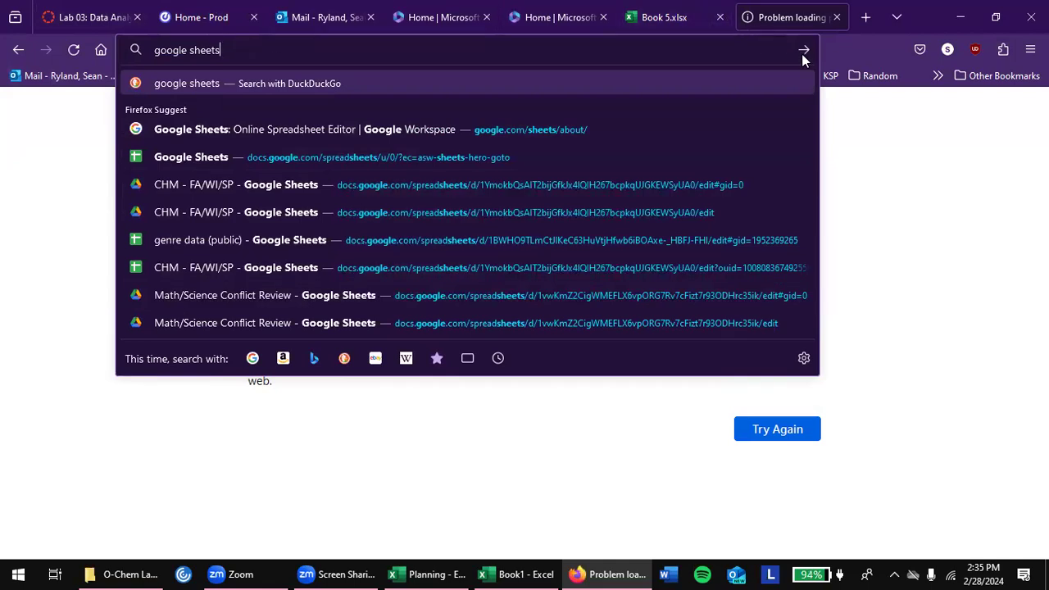
pyautogui.click(859, 51)
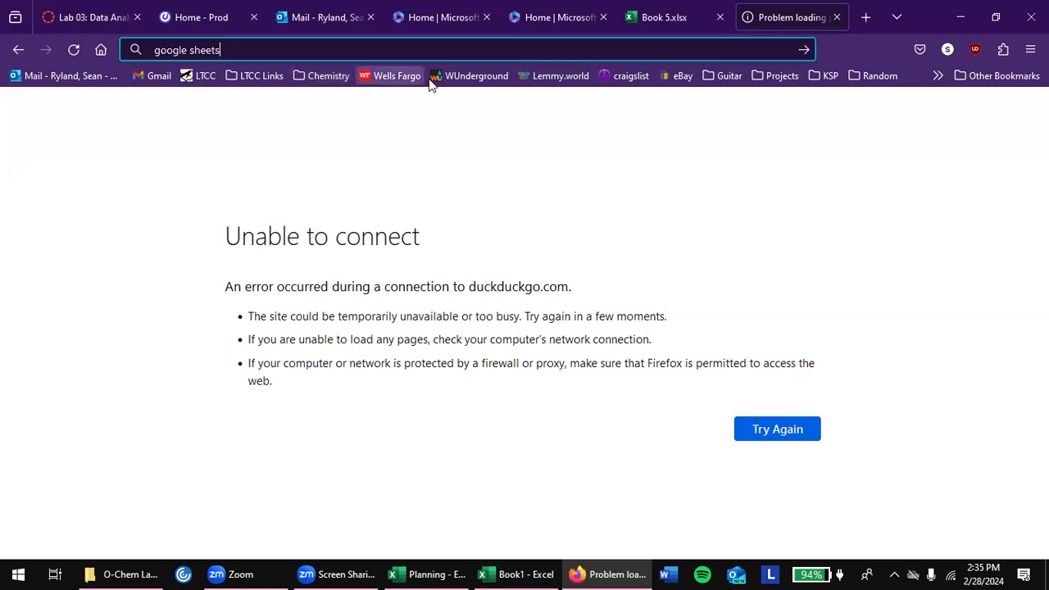
pyautogui.click(137, 51)
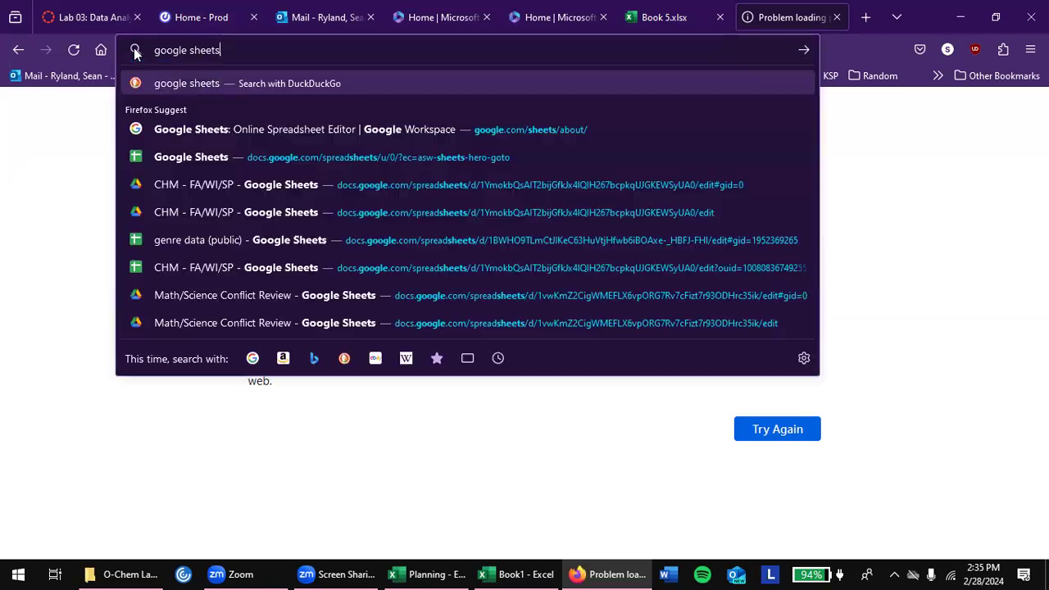
pyautogui.click(252, 358)
pyautogui.press('Return')
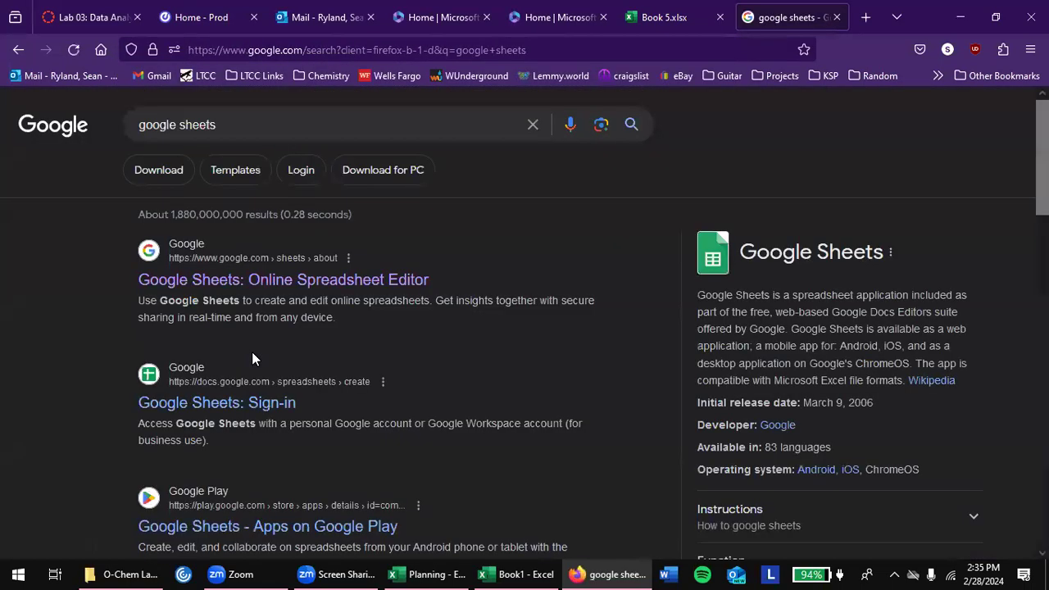
pyautogui.click(302, 282)
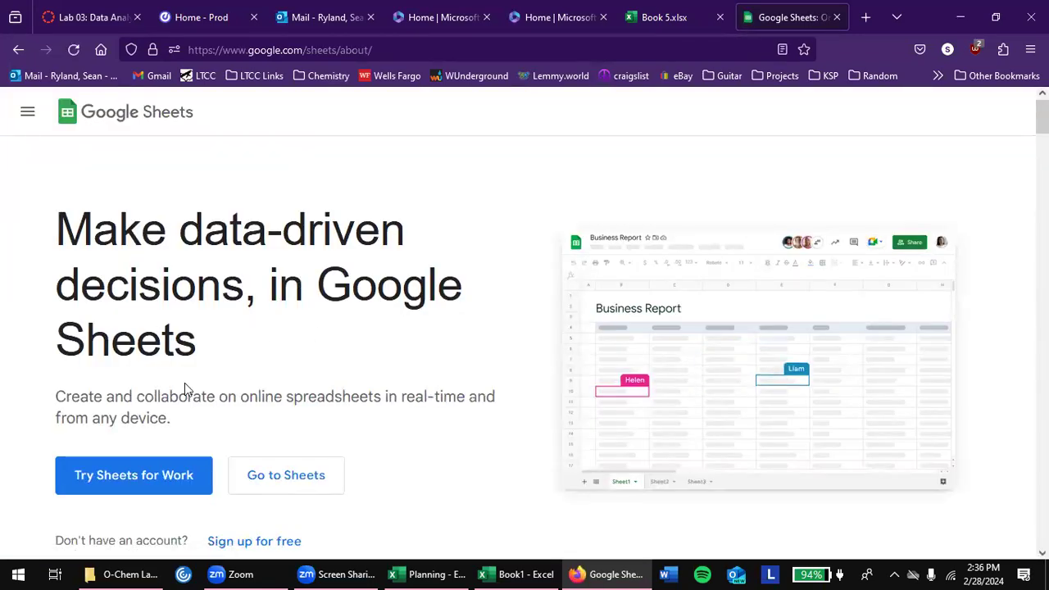
pyautogui.click(262, 464)
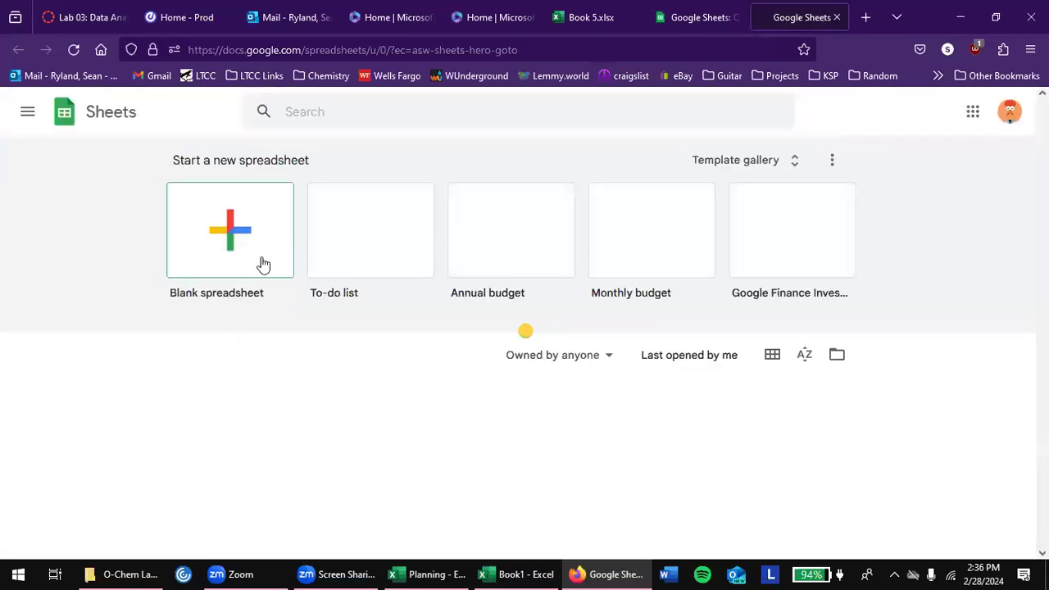
# Create a blank spreadsheet and paste the copied temperature and volume table starting at cell B3
pyautogui.click(261, 262)
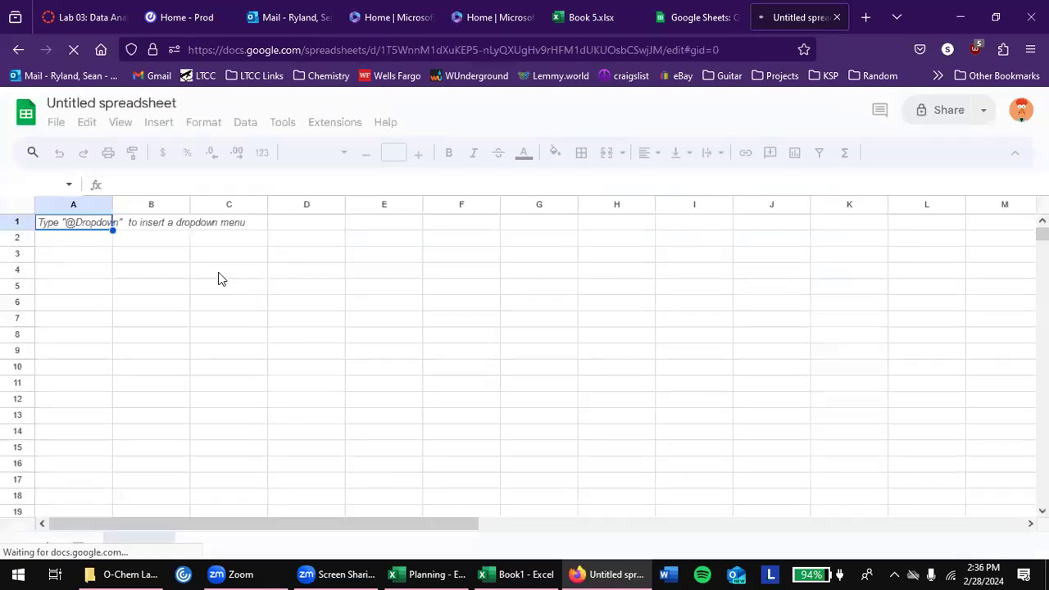
pyautogui.click(146, 252)
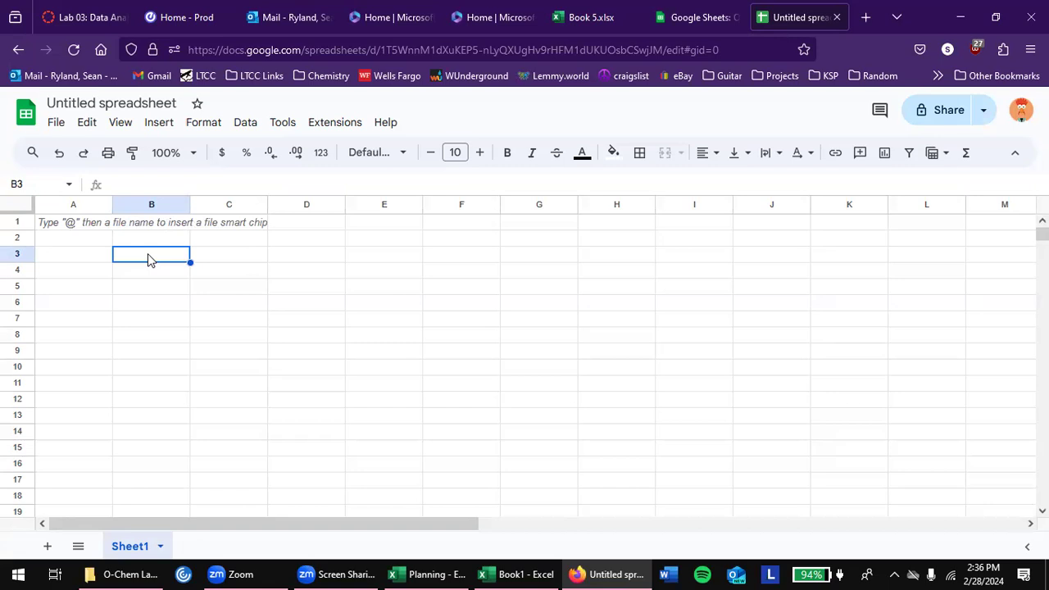
pyautogui.hotkey('ctrl', 'v')
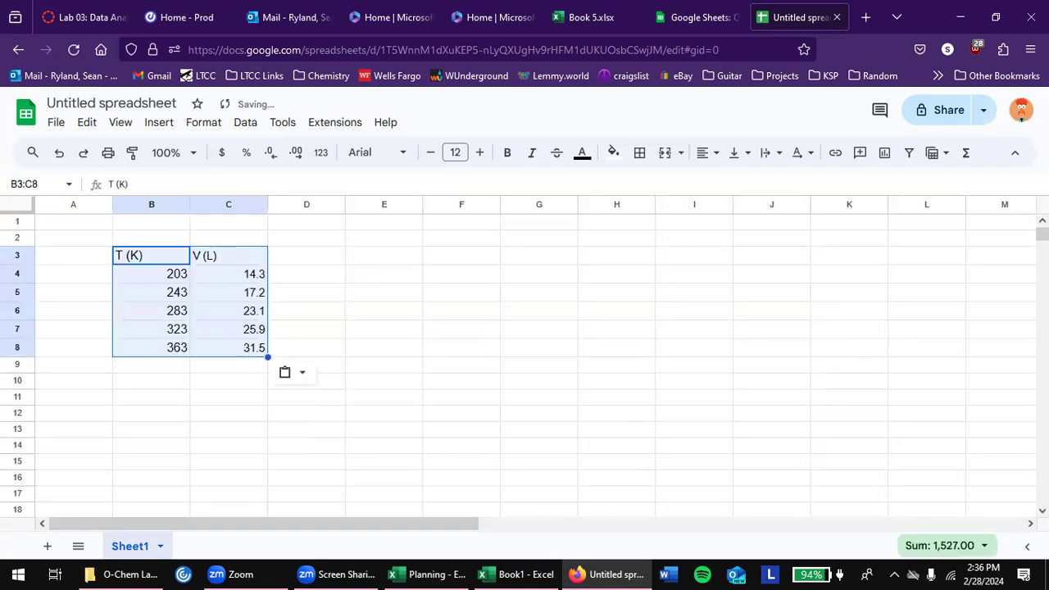
# Insert a scatter chart with empty cell E3 selected and move it to the right of the data table
pyautogui.click(383, 255)
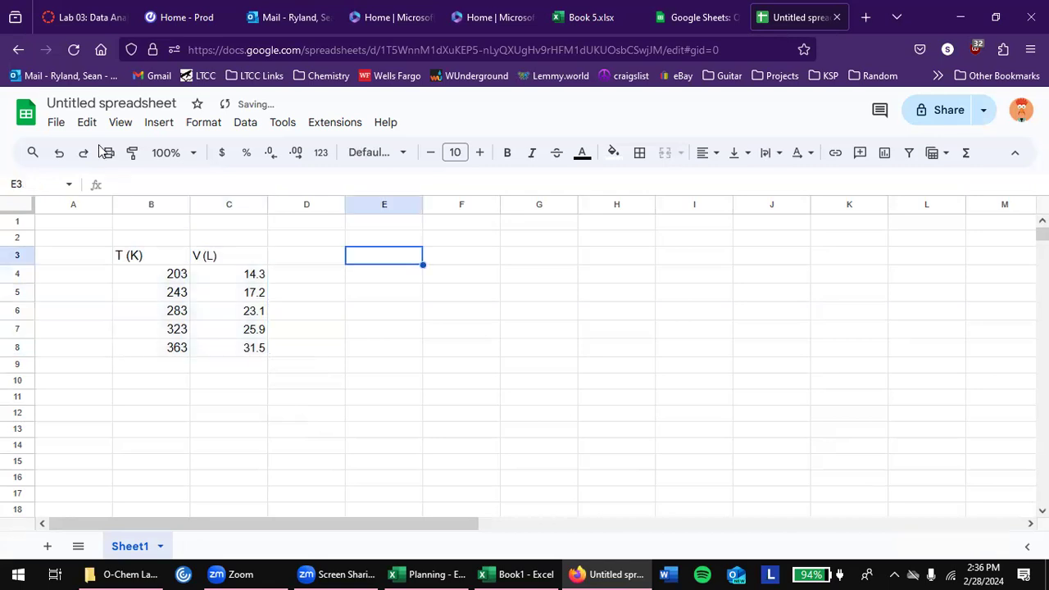
pyautogui.click(158, 122)
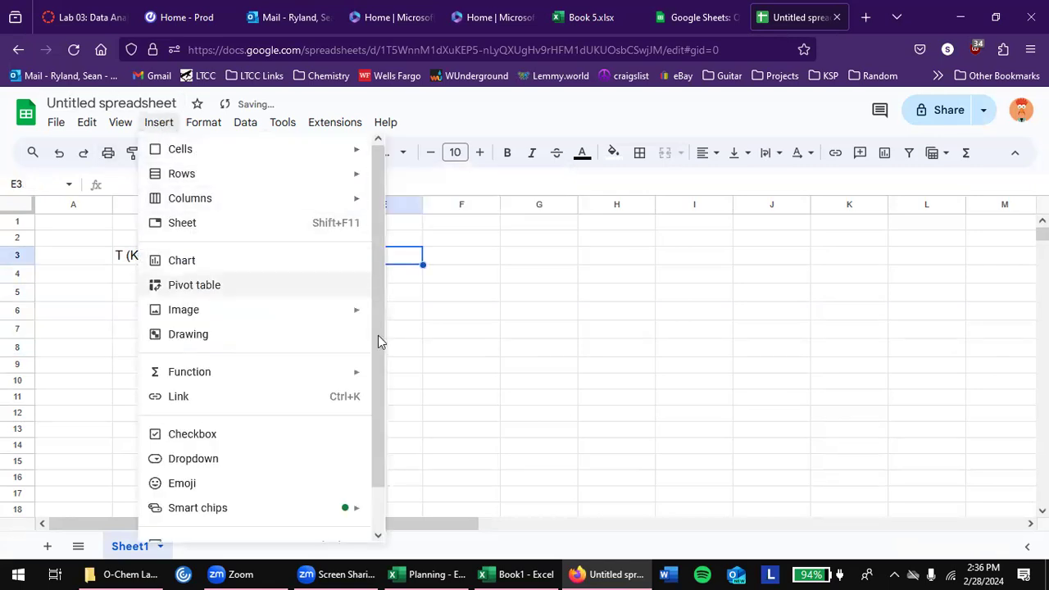
pyautogui.click(311, 260)
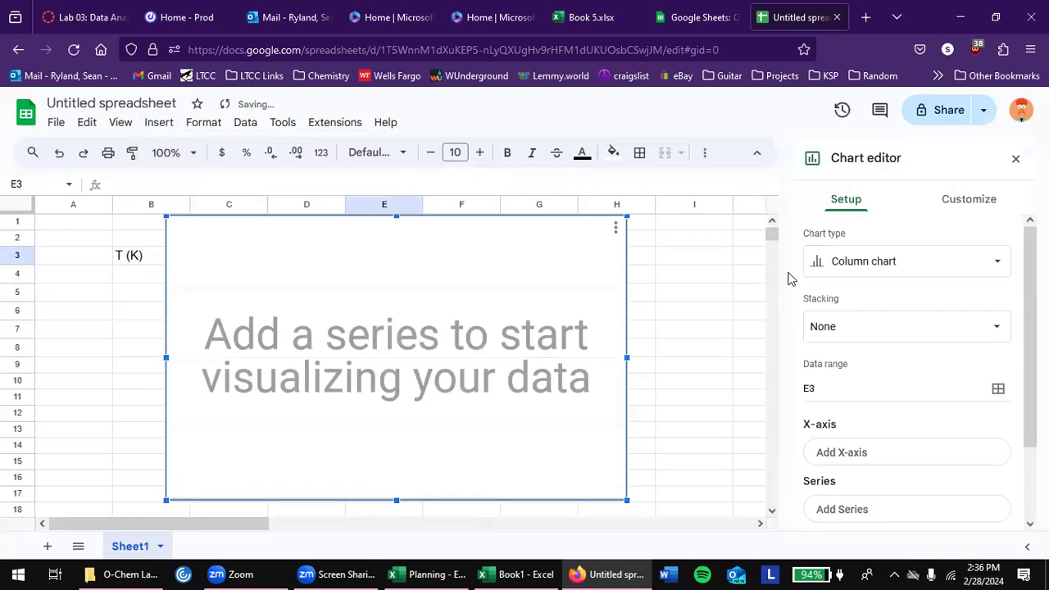
pyautogui.click(844, 267)
pyautogui.scroll(-6, 882, 399)
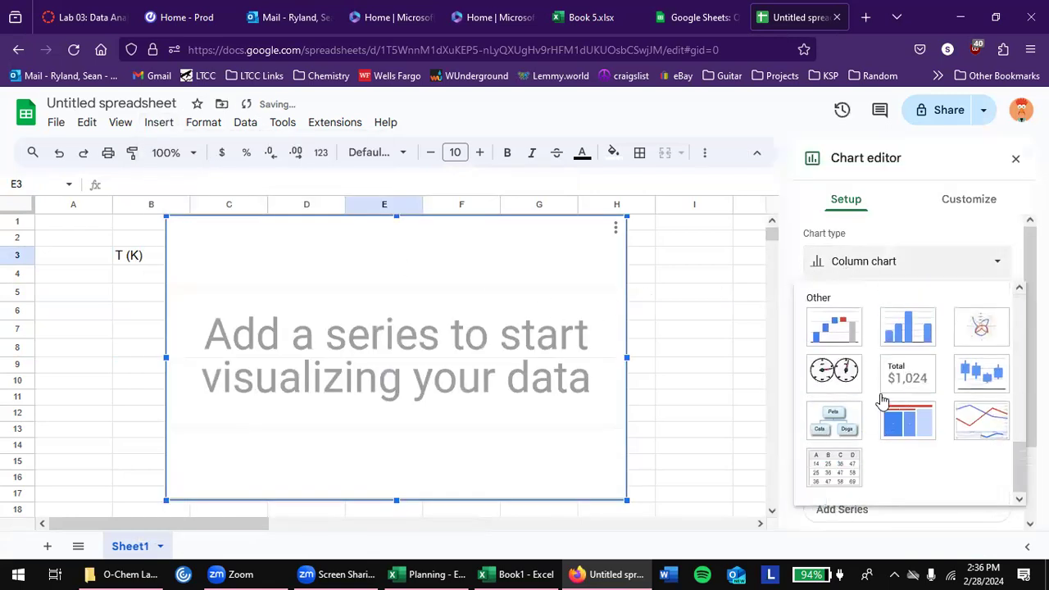
pyautogui.scroll(5, 882, 399)
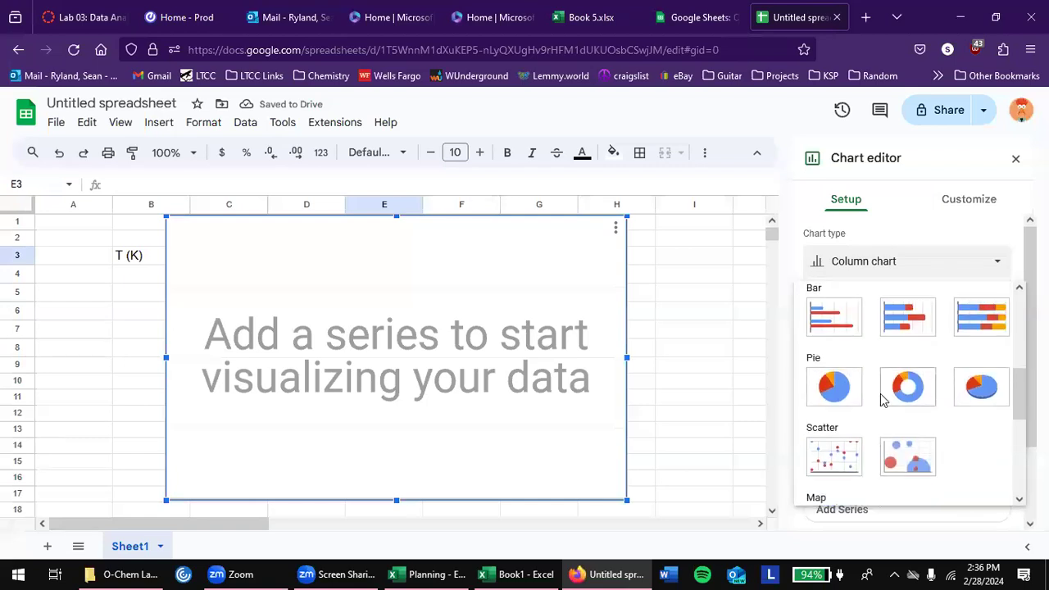
pyautogui.click(835, 430)
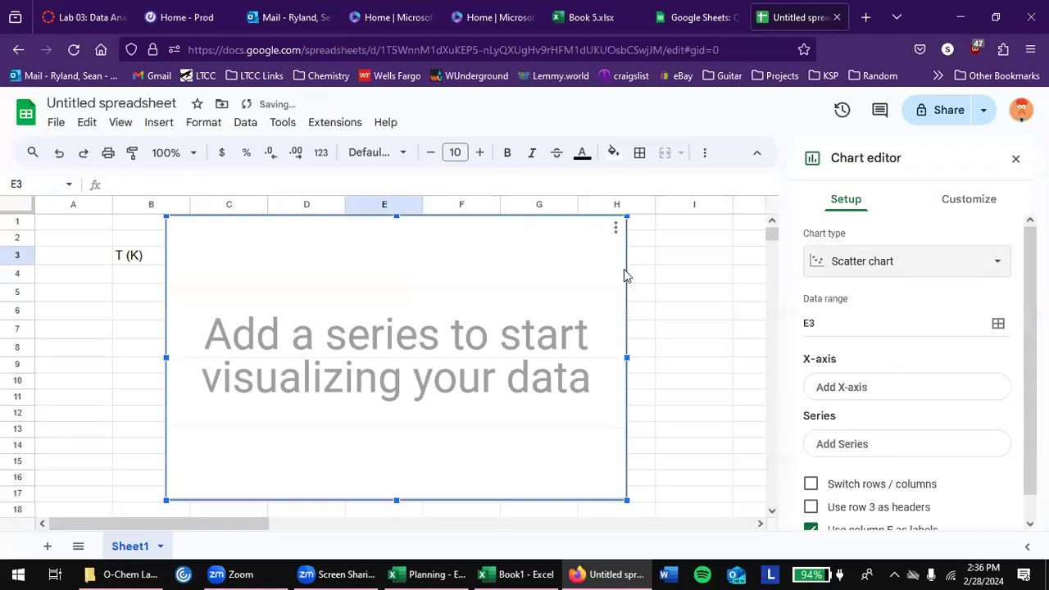
pyautogui.moveTo(624, 267); pyautogui.dragTo(773, 300)
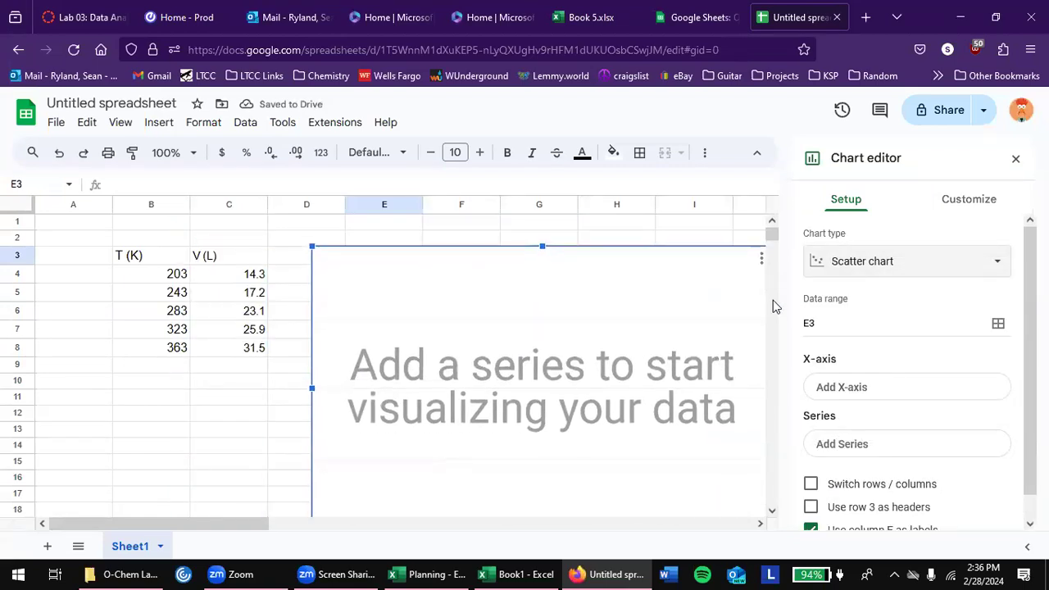
# Set the scatter chart's X-axis data to the temperature values in B4:B8
pyautogui.click(870, 386)
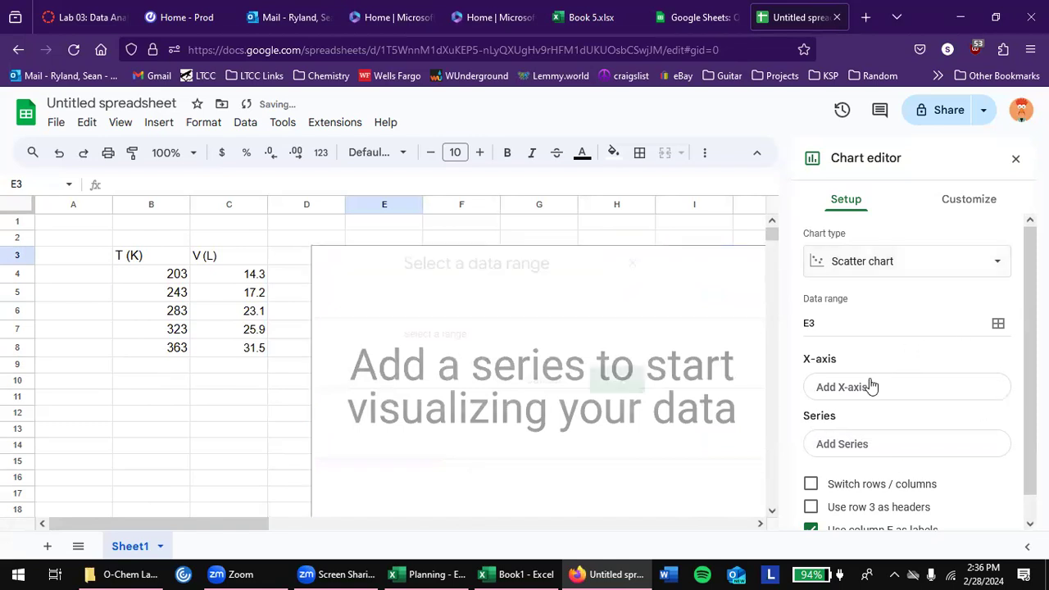
pyautogui.click(533, 307)
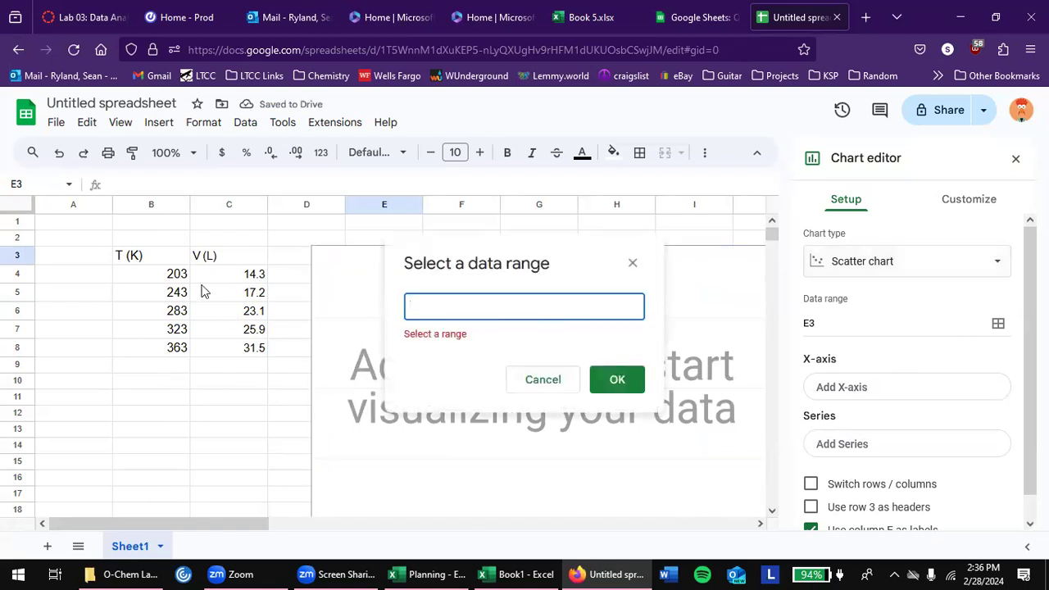
pyautogui.moveTo(167, 282); pyautogui.dragTo(170, 347)
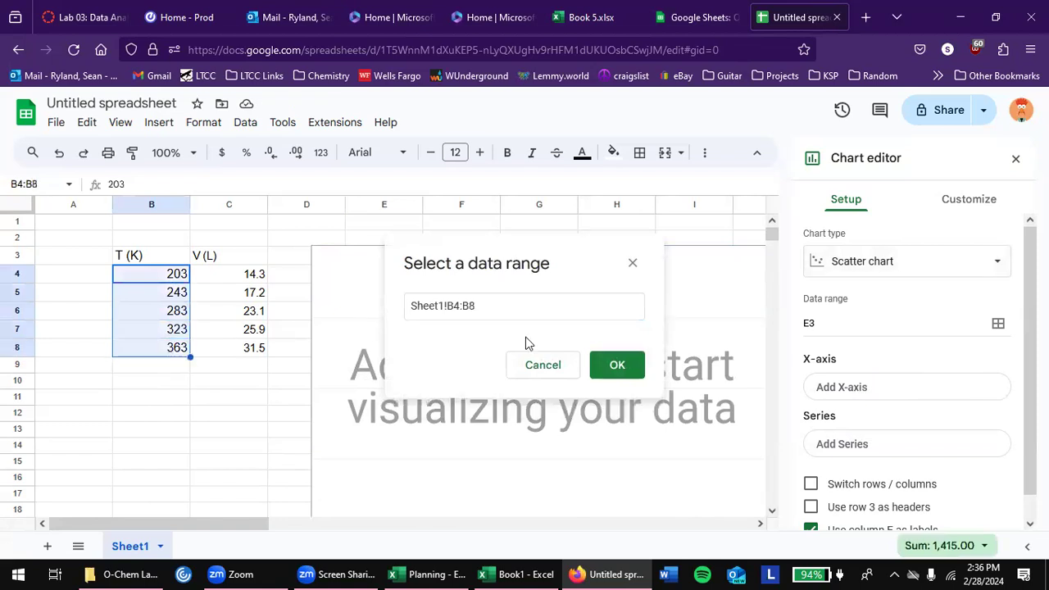
pyautogui.click(620, 368)
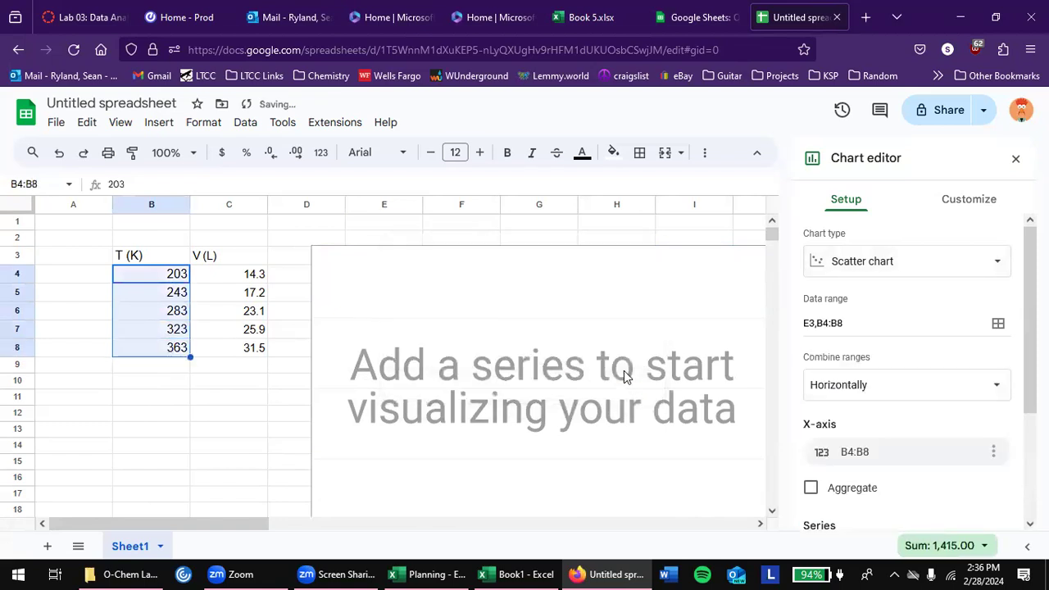
# Add the volume values in C4:C8 as the scatter chart's series
pyautogui.scroll(-2, 954, 493)
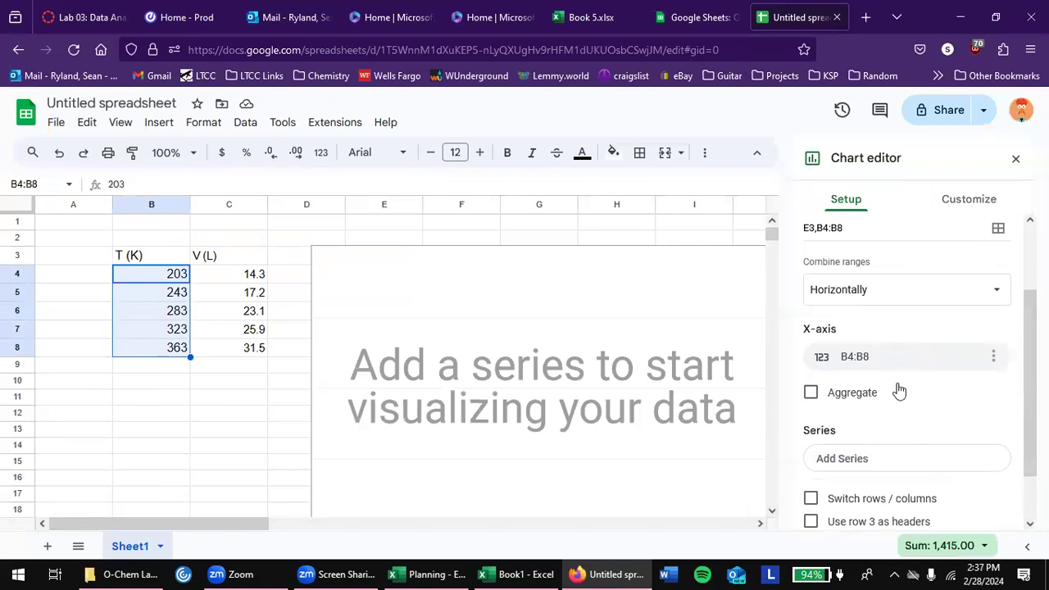
pyautogui.scroll(-1, 899, 391)
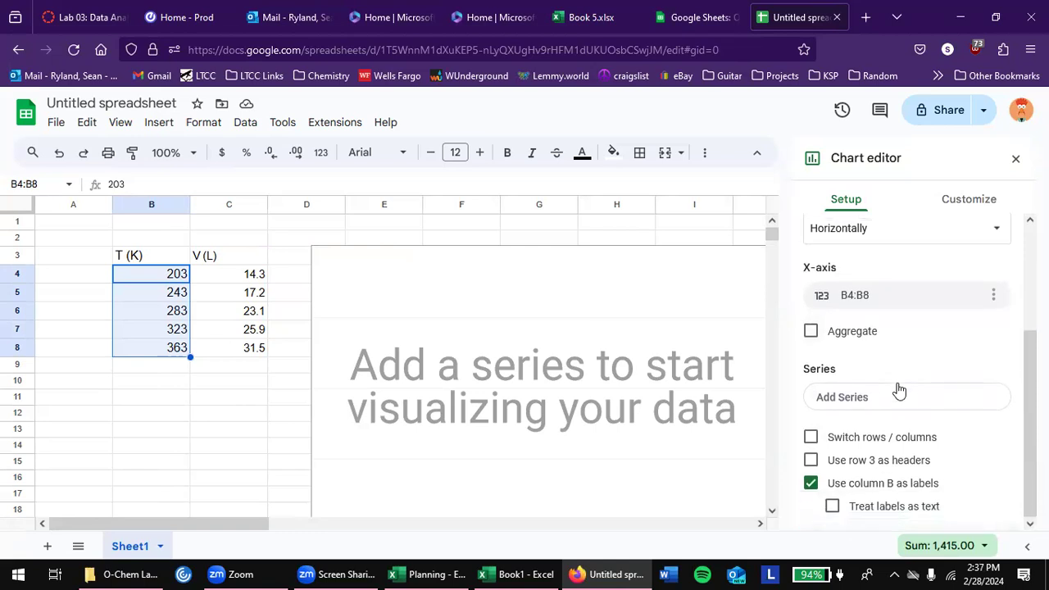
pyautogui.scroll(1, 899, 392)
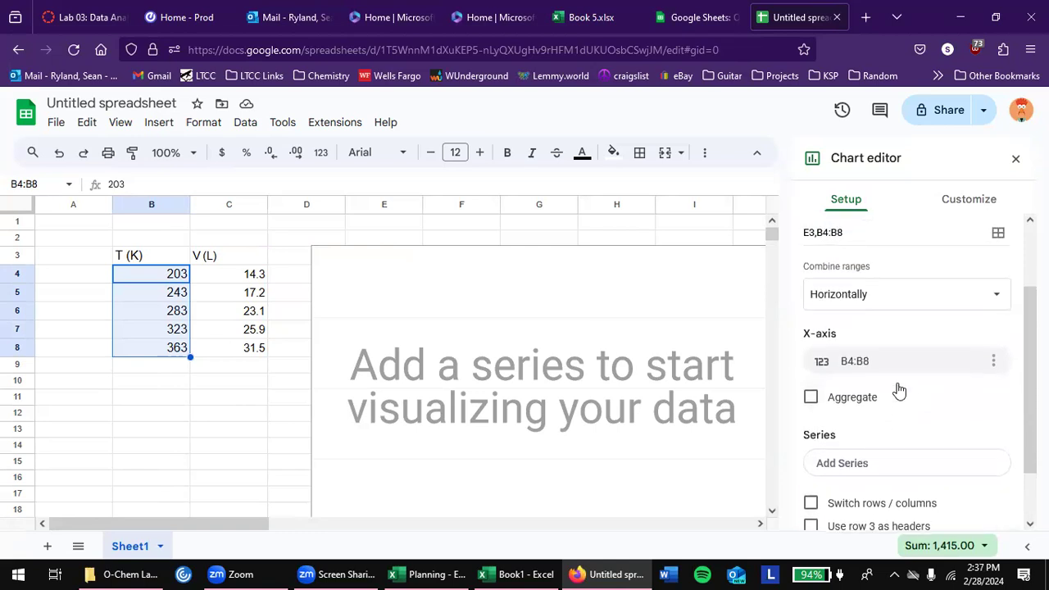
pyautogui.click(892, 465)
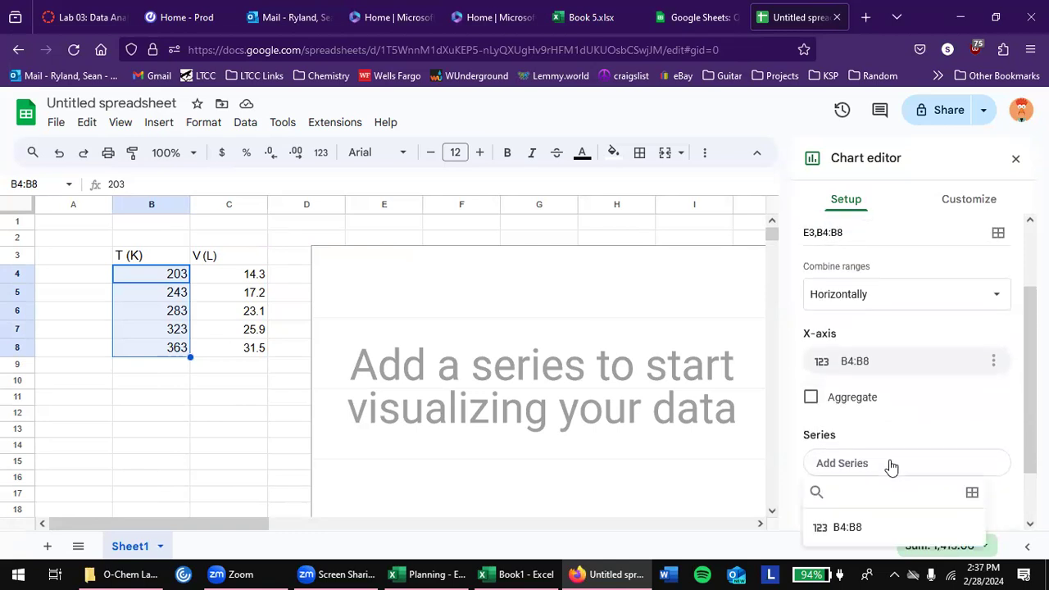
pyautogui.scroll(-1, 892, 465)
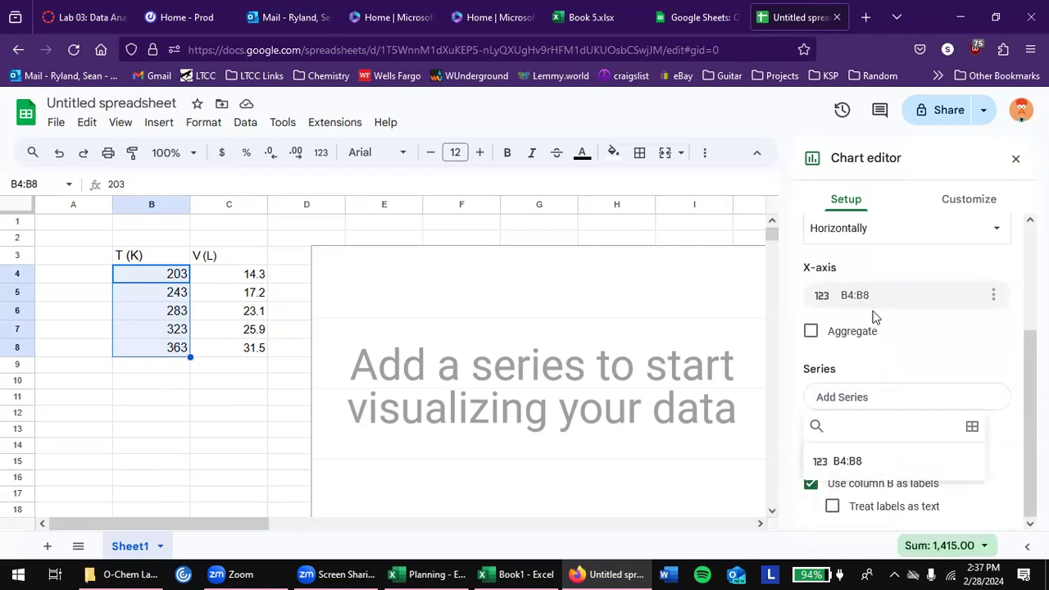
pyautogui.click(869, 410)
pyautogui.click(869, 412)
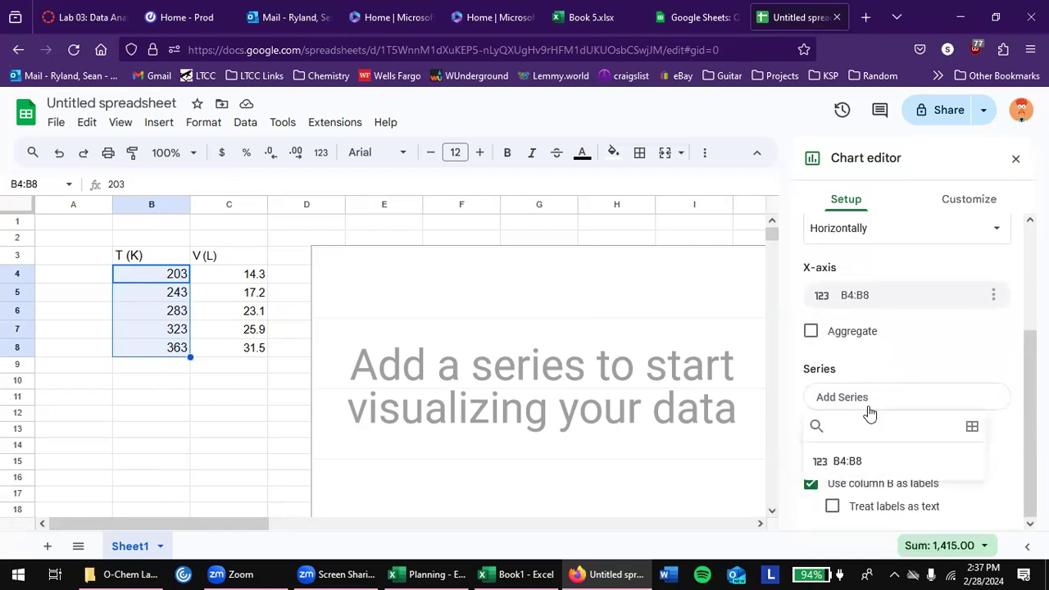
pyautogui.click(971, 429)
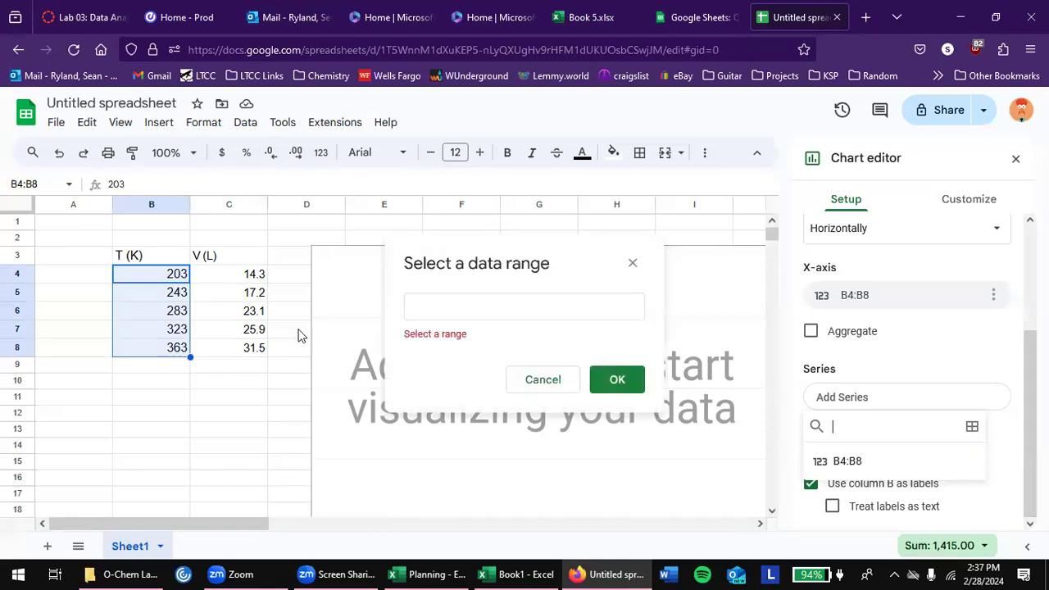
pyautogui.moveTo(234, 318); pyautogui.dragTo(236, 346)
pyautogui.press('Return')
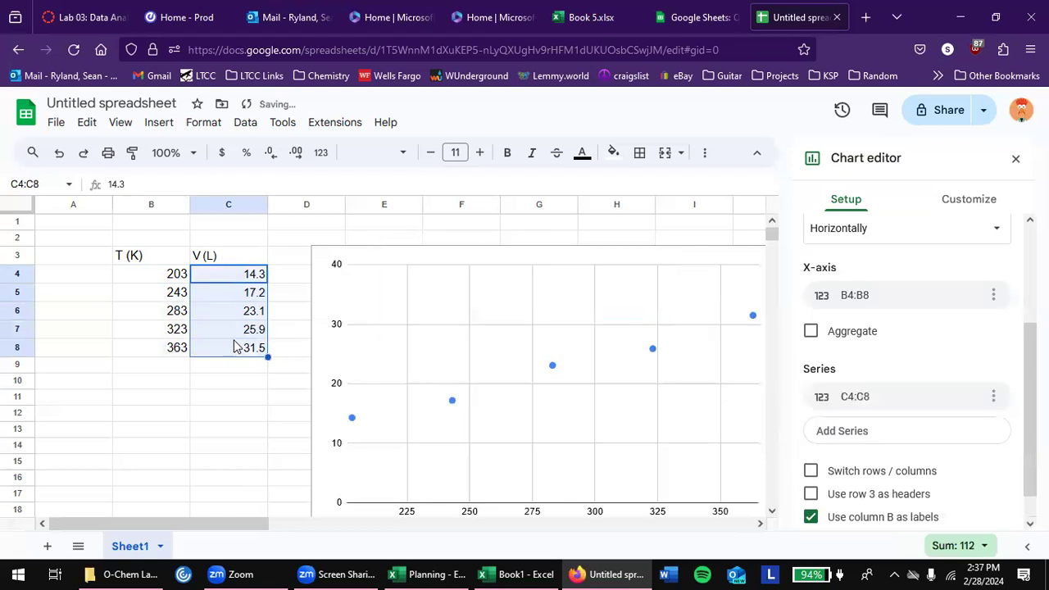